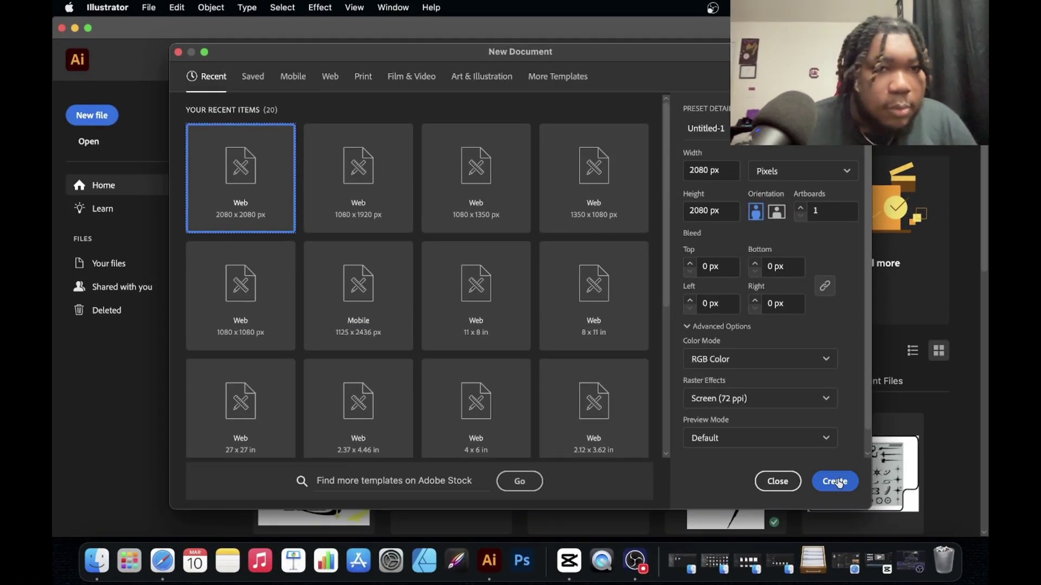
# - Create a 2080 x 2080 px document from the Web preset
pyautogui.click(835, 481)
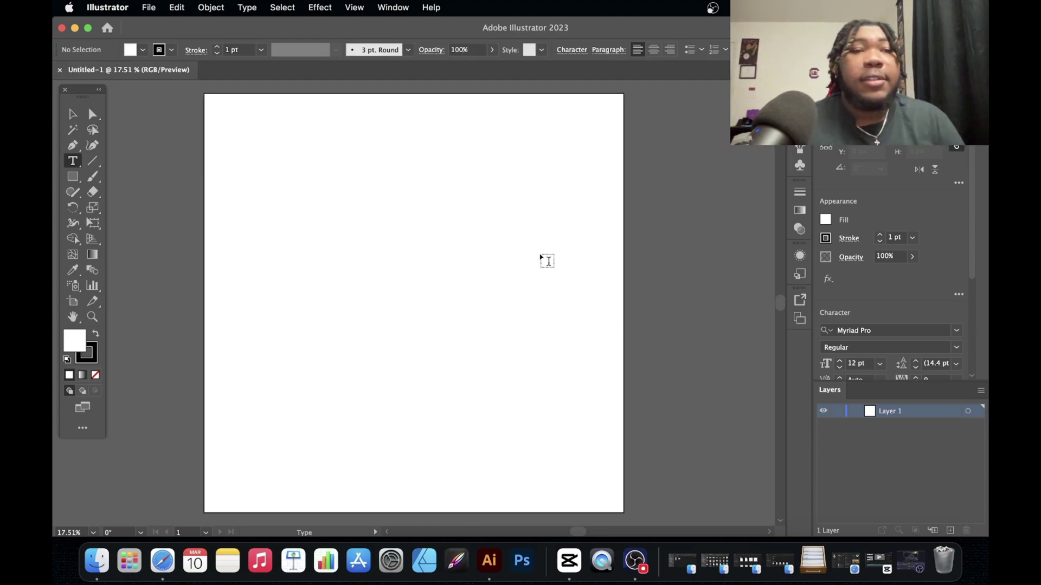
pyautogui.click(81, 112)
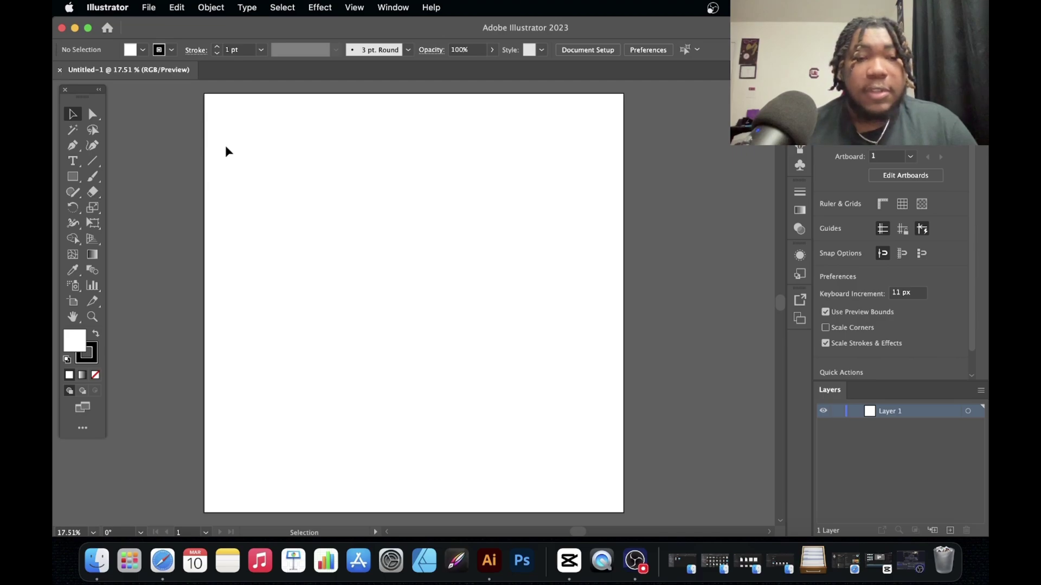
# - Draw a black-filled rectangle in the upper artboard and move the toolbox nearer the artboard
pyautogui.click(83, 177)
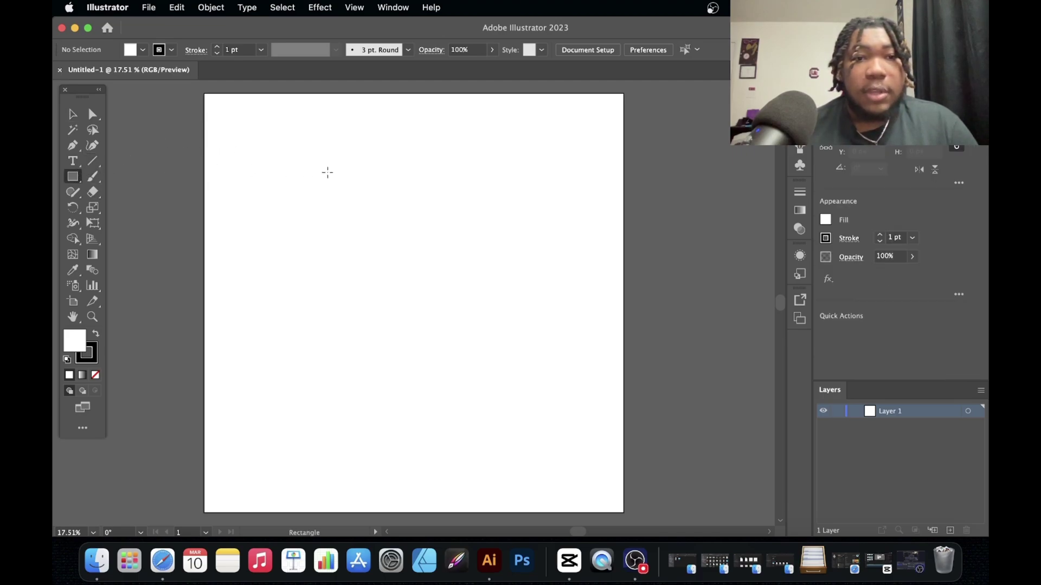
pyautogui.moveTo(328, 172); pyautogui.dragTo(505, 283)
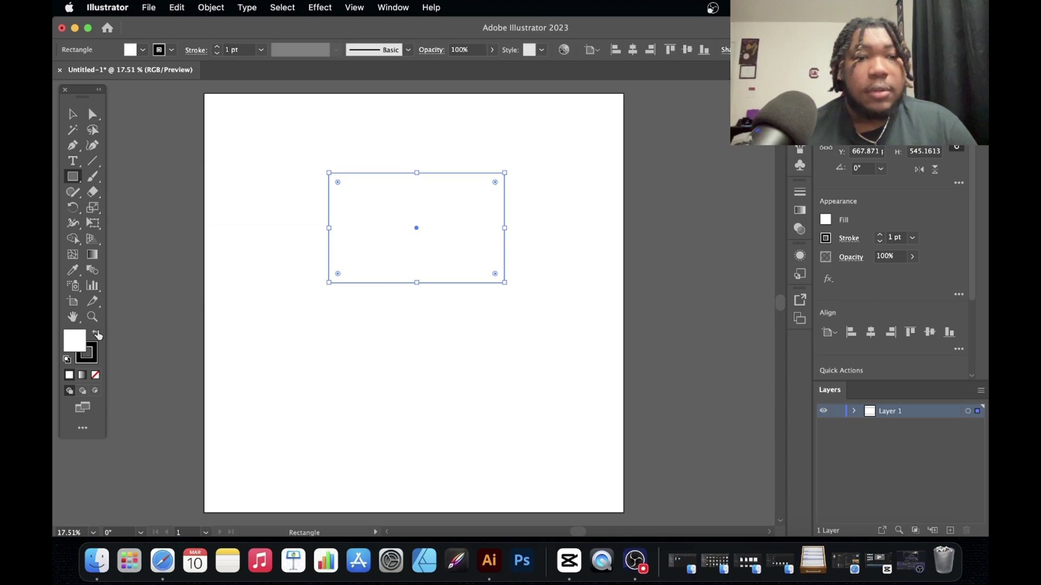
pyautogui.click(96, 333)
pyautogui.click(74, 114)
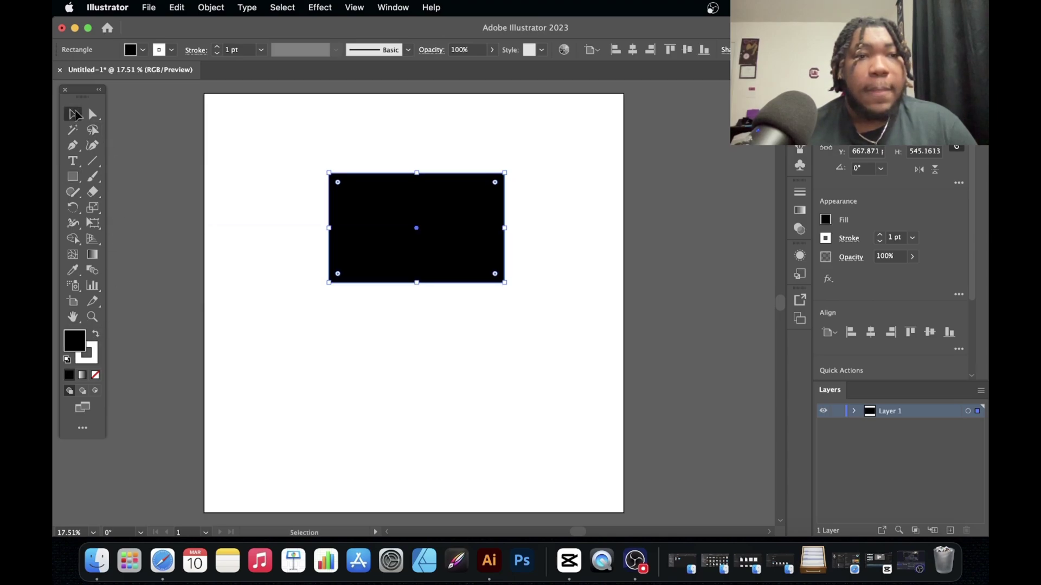
pyautogui.click(157, 155)
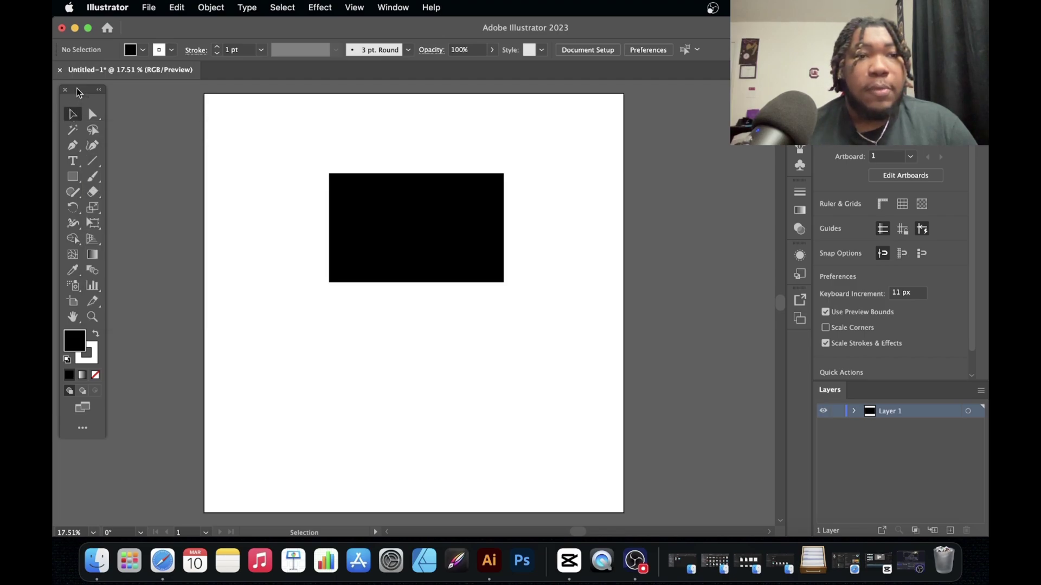
pyautogui.moveTo(78, 92); pyautogui.dragTo(233, 109)
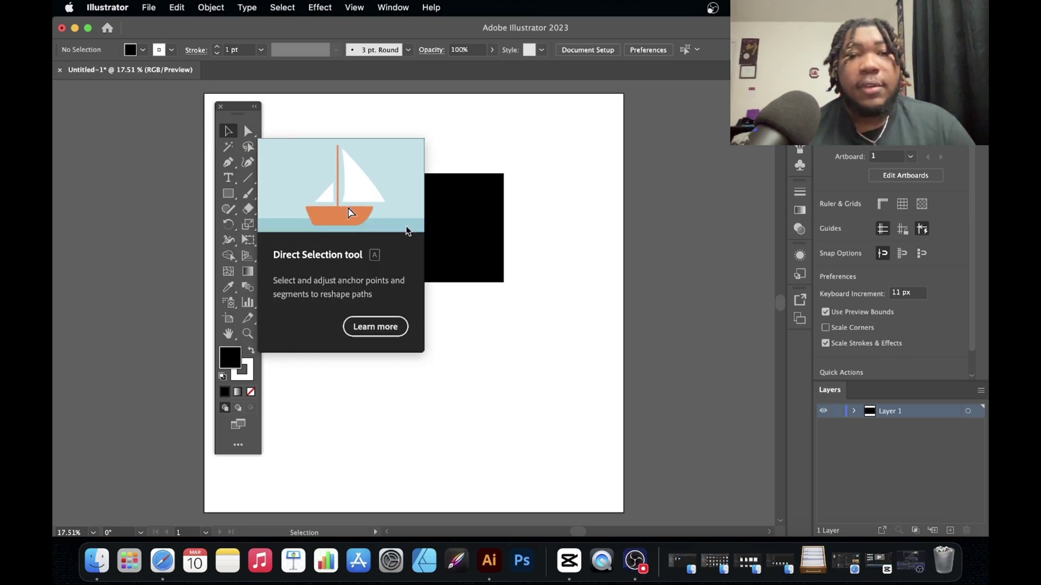
# - Shift the rectangle toward the centre and Alt-drag a copy directly below it
pyautogui.click(383, 249)
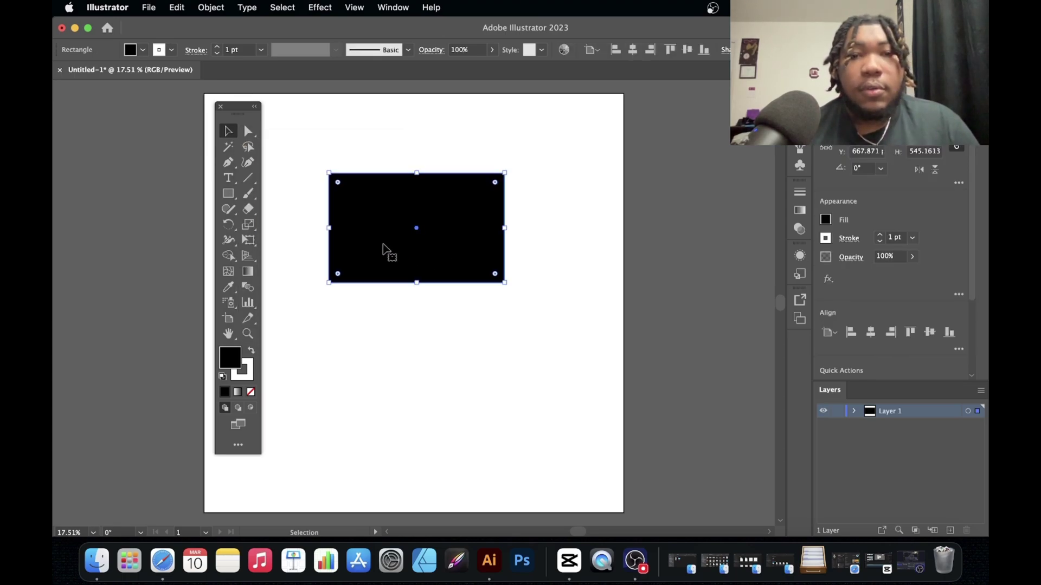
pyautogui.moveTo(383, 249); pyautogui.dragTo(415, 244)
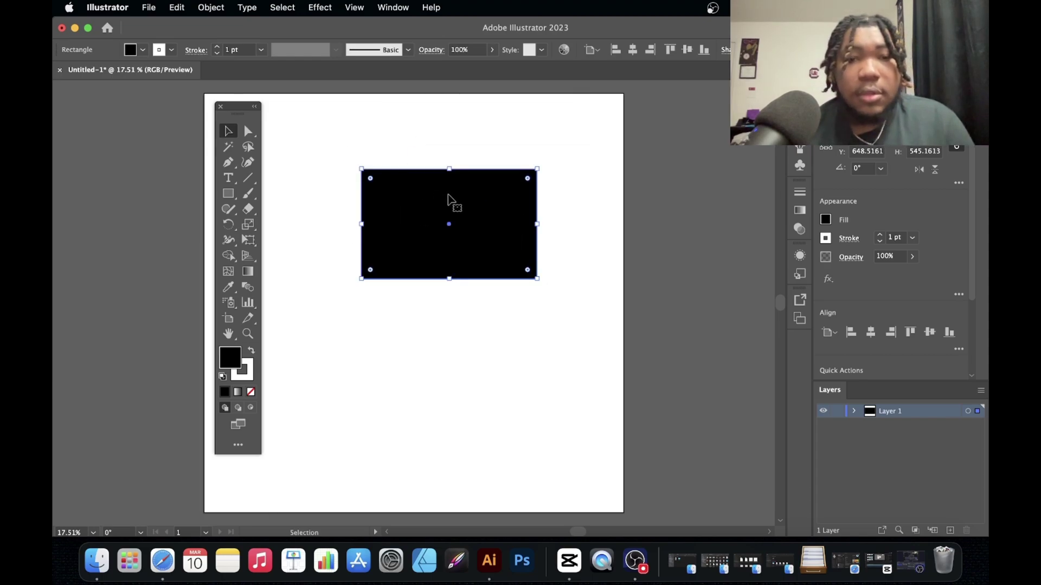
pyautogui.moveTo(453, 202); pyautogui.dragTo(452, 325)
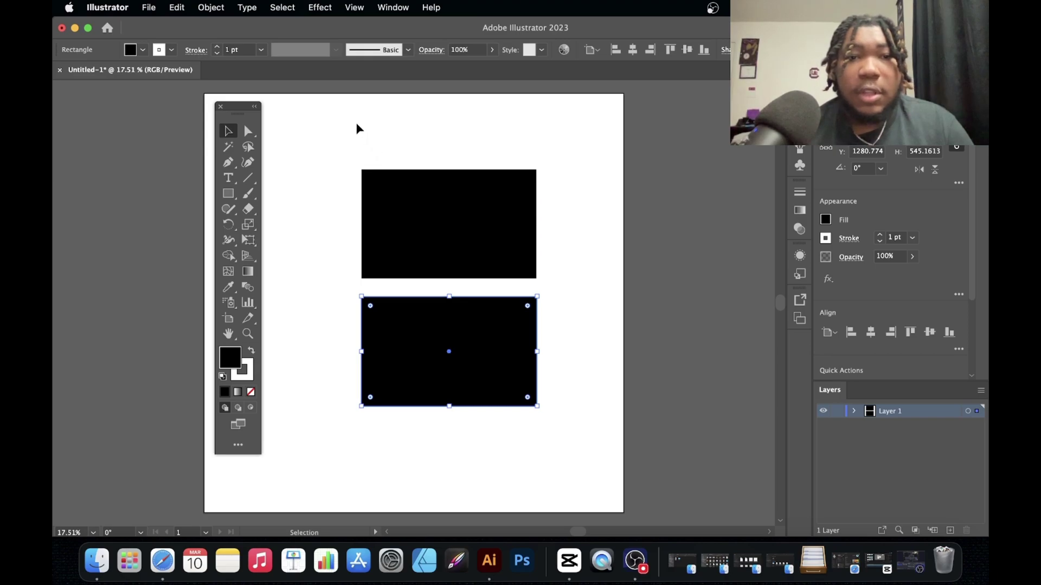
pyautogui.moveTo(356, 123); pyautogui.dragTo(515, 382)
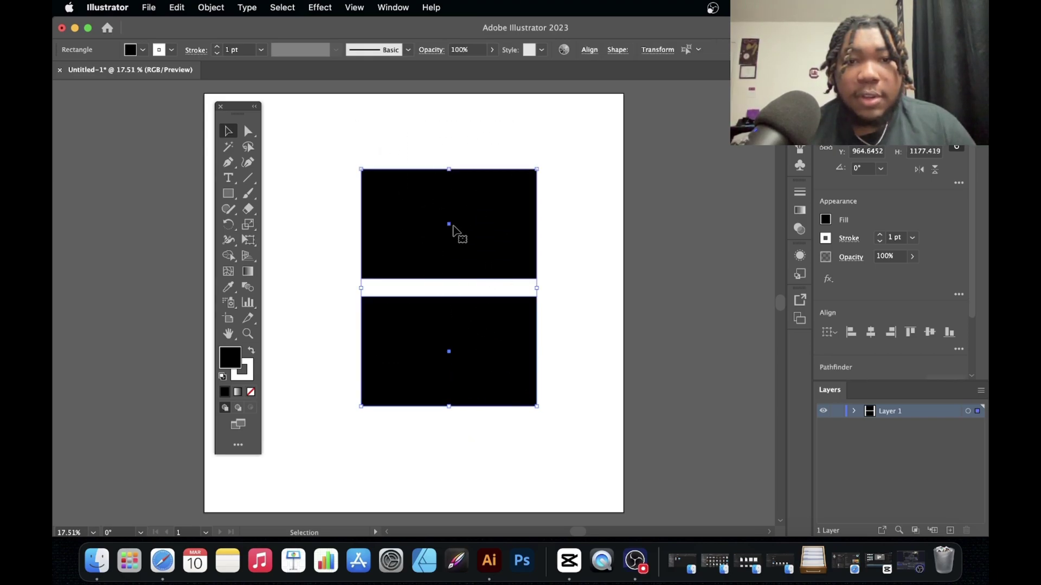
pyautogui.click(328, 229)
pyautogui.click(403, 175)
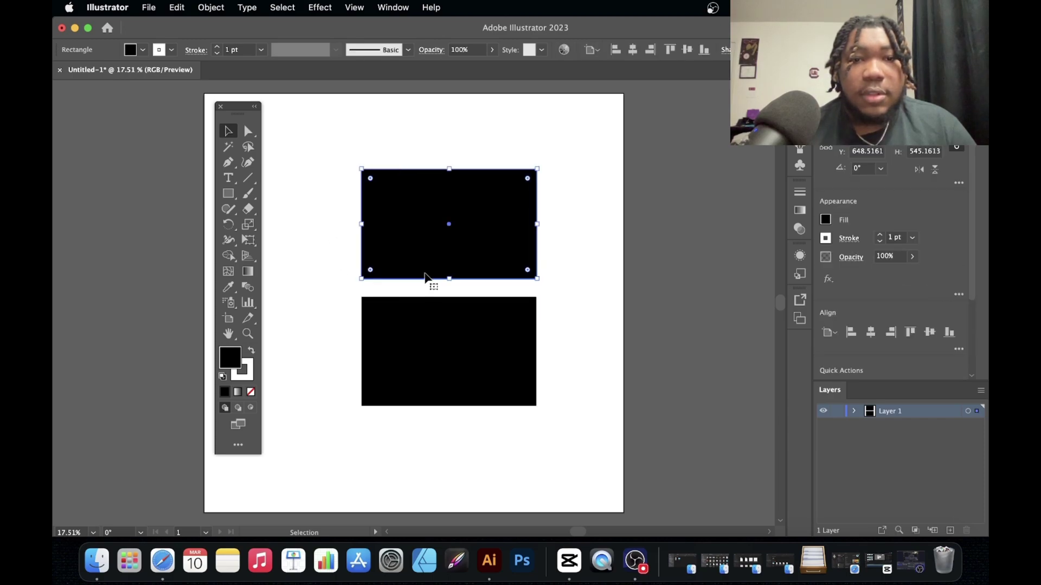
pyautogui.keyDown('shift'); pyautogui.click(435, 325); pyautogui.keyUp('shift')
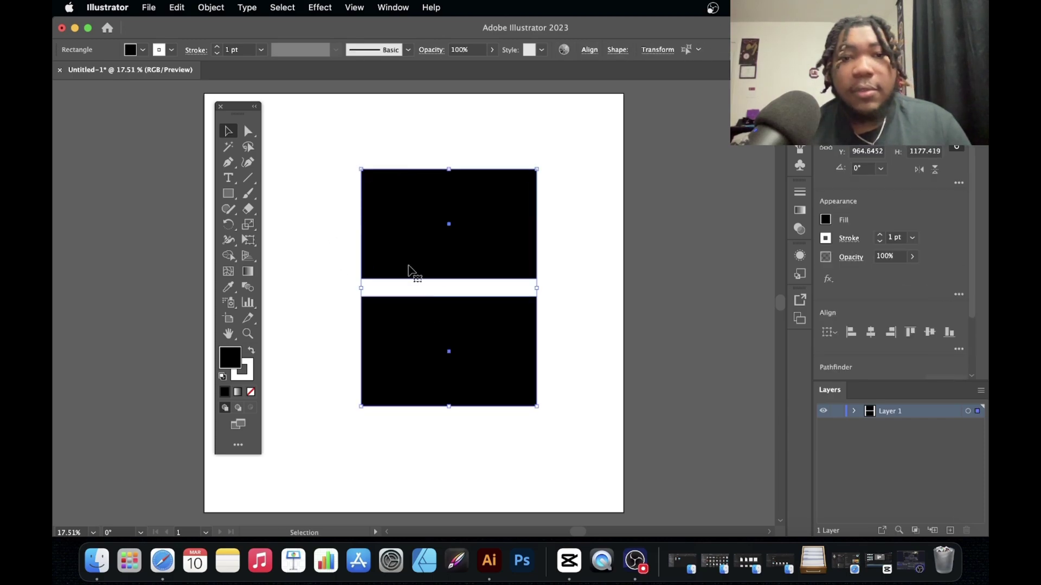
pyautogui.click(338, 181)
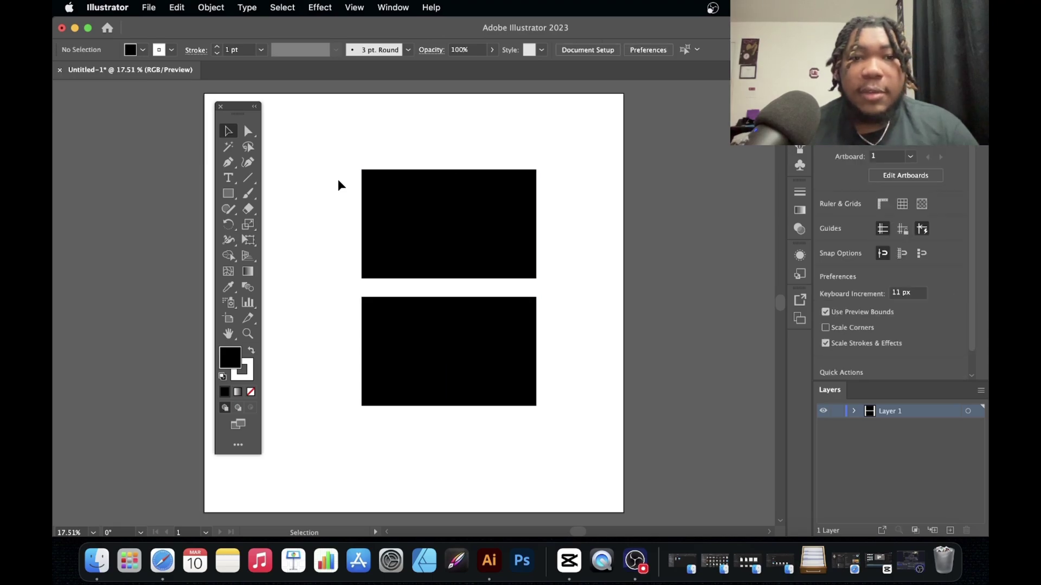
# - Select the top rectangle's top-left anchor point with the Direct Selection tool
pyautogui.click(245, 130)
pyautogui.click(381, 219)
pyautogui.click(276, 130)
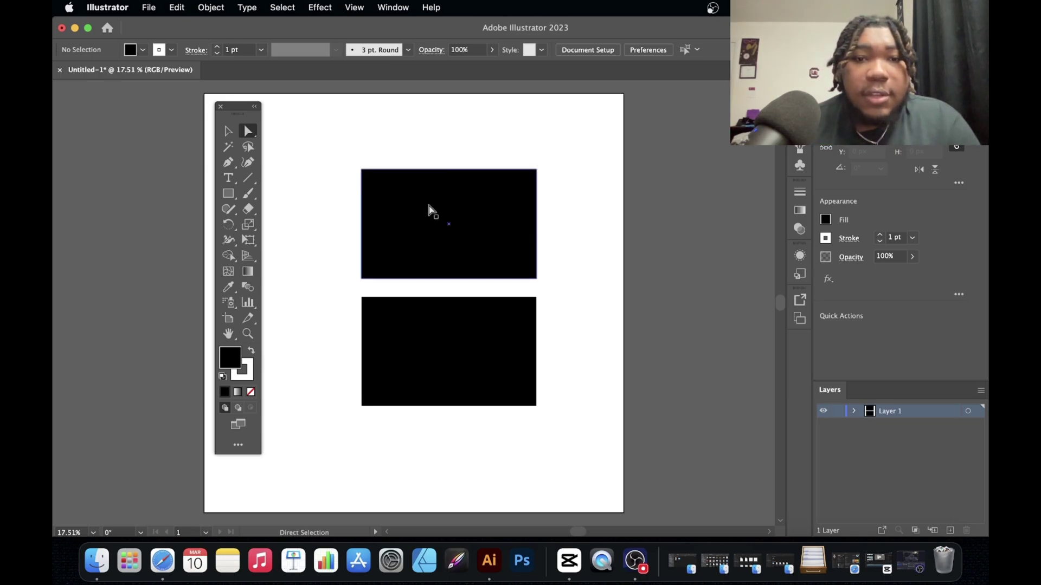
pyautogui.scroll(5, 379, 171)
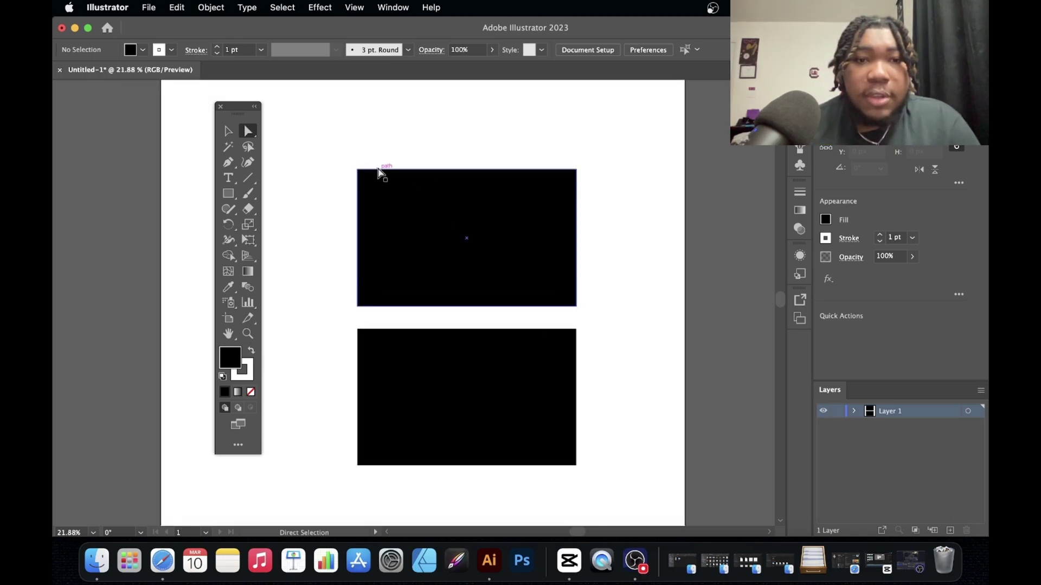
pyautogui.scroll(1, 378, 171)
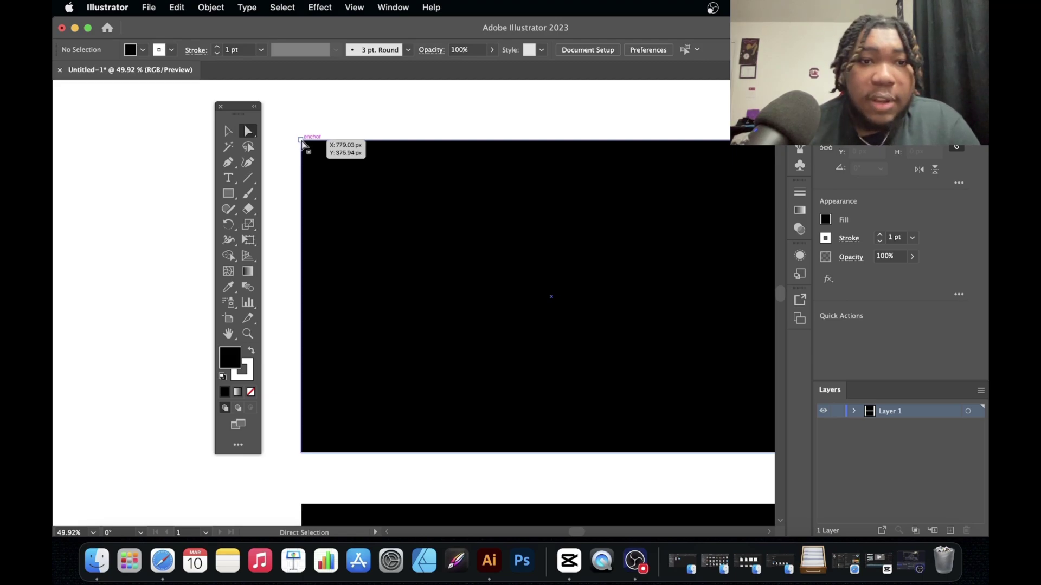
pyautogui.click(301, 141)
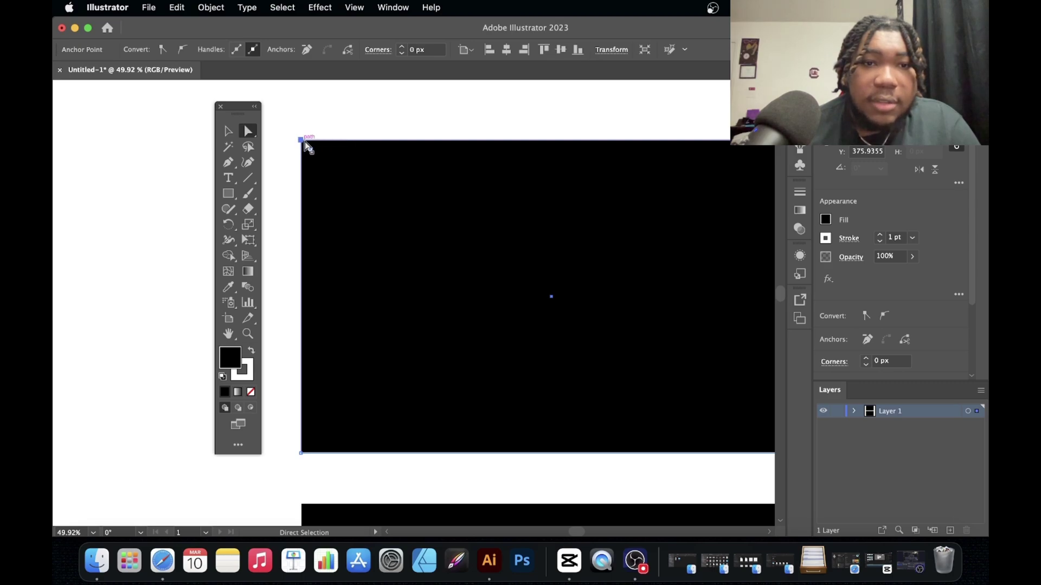
# - Drag that corner right to slant the left edge, then shift both top corners
pyautogui.scroll(-2, 305, 142)
pyautogui.hscroll(1, 304, 141)
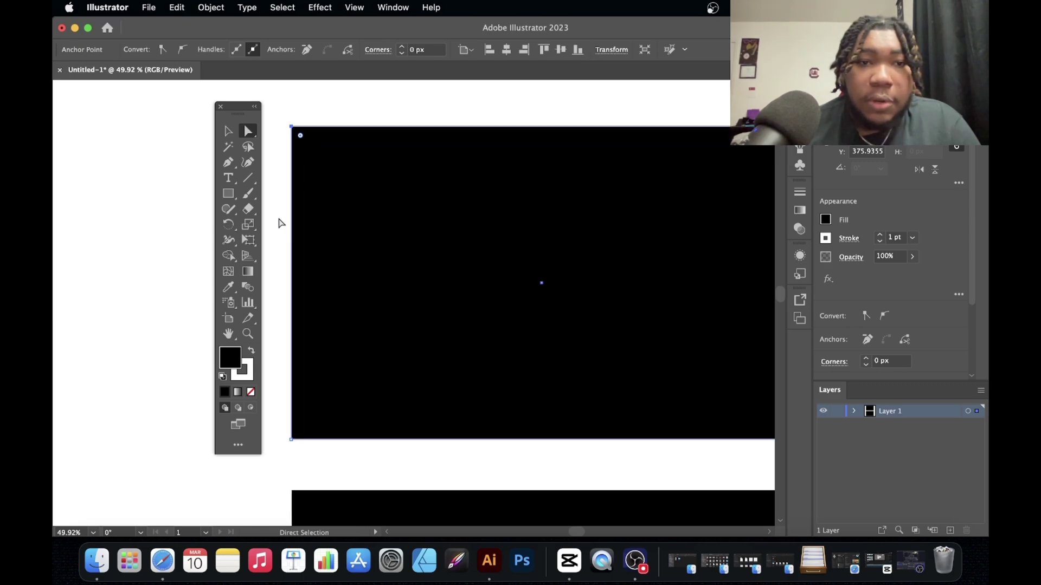
pyautogui.scroll(-5, 280, 223)
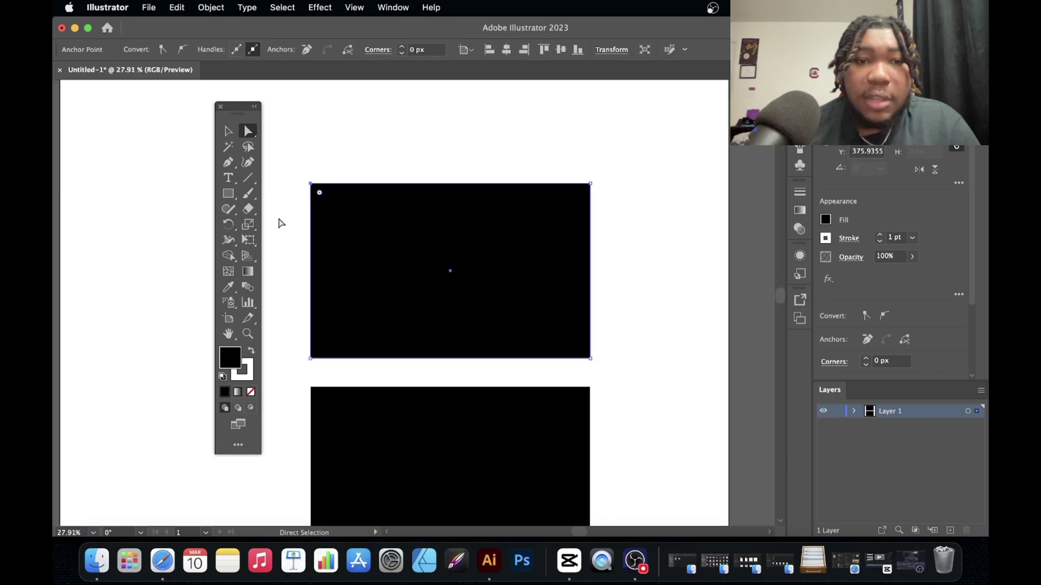
pyautogui.hscroll(-2, 280, 223)
pyautogui.scroll(1, 280, 223)
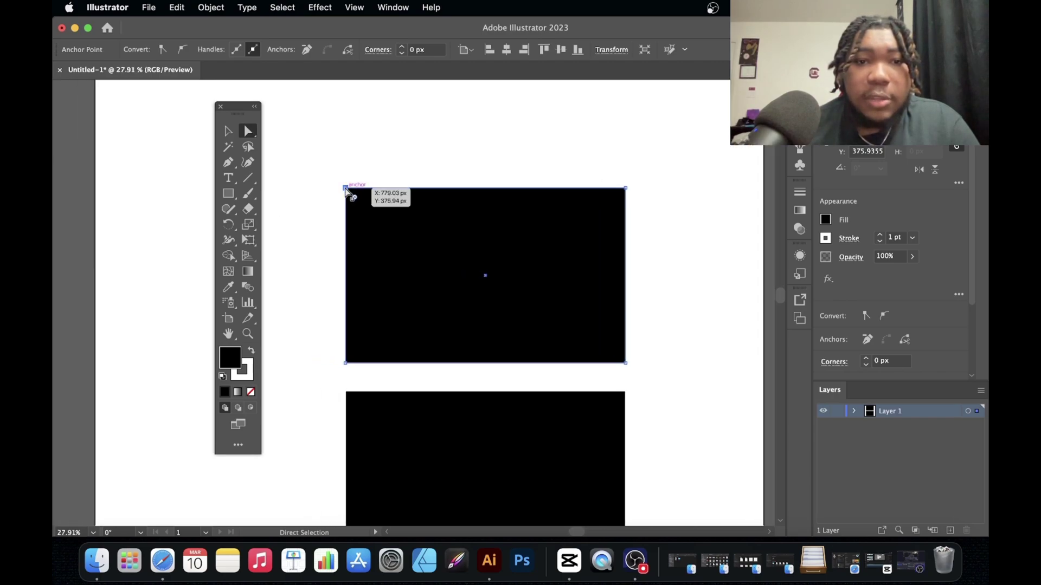
pyautogui.moveTo(345, 189); pyautogui.dragTo(416, 186)
pyautogui.hscroll(-3, 432, 233)
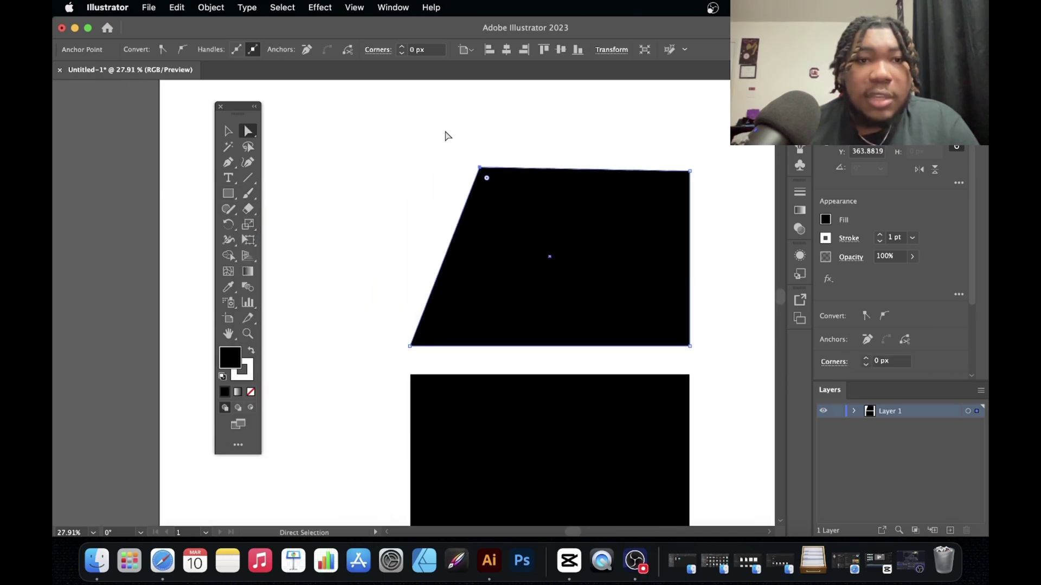
pyautogui.moveTo(441, 128); pyautogui.dragTo(725, 210)
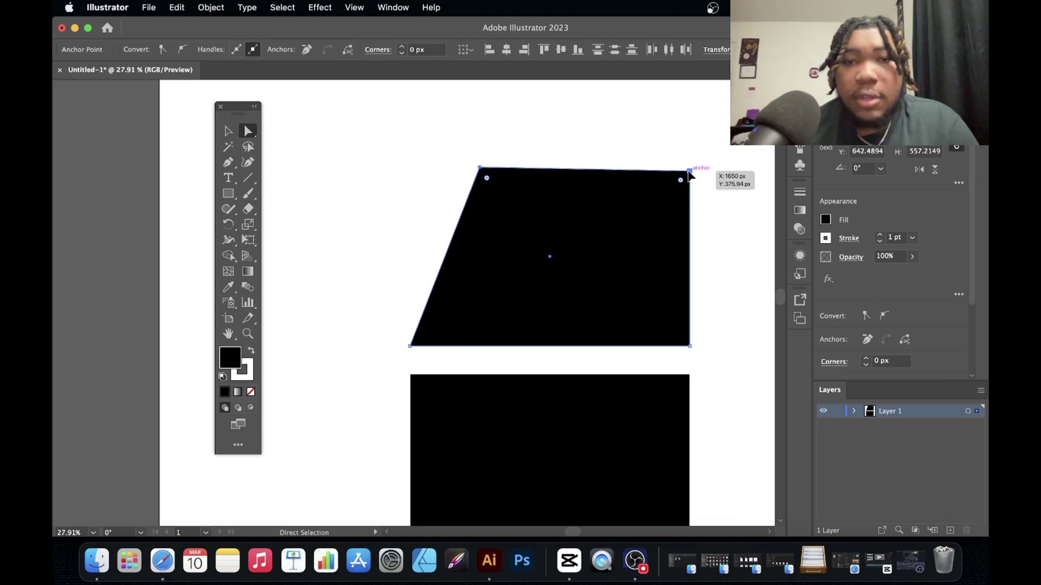
pyautogui.moveTo(690, 171); pyautogui.dragTo(569, 193)
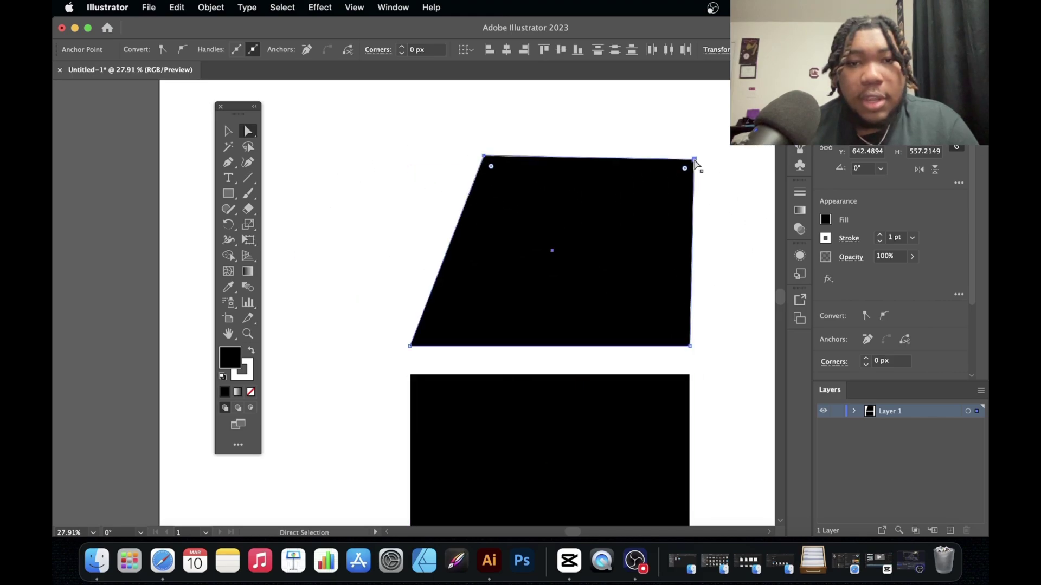
# - Select all anchor points and delete them
pyautogui.press('super+a')
pyautogui.scroll(-5, 542, 380)
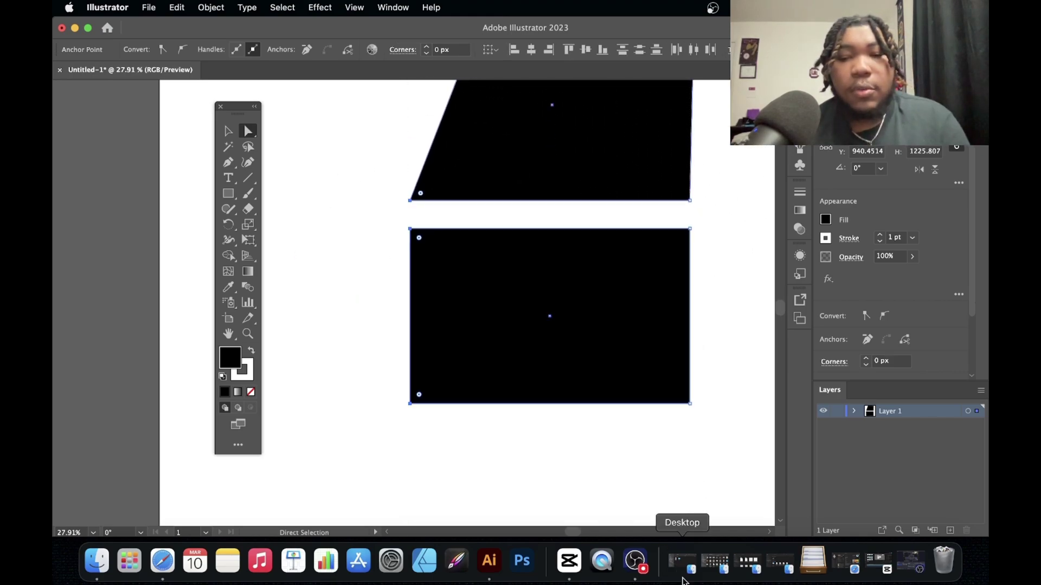
pyautogui.press('Delete')
pyautogui.scroll(3, 597, 431)
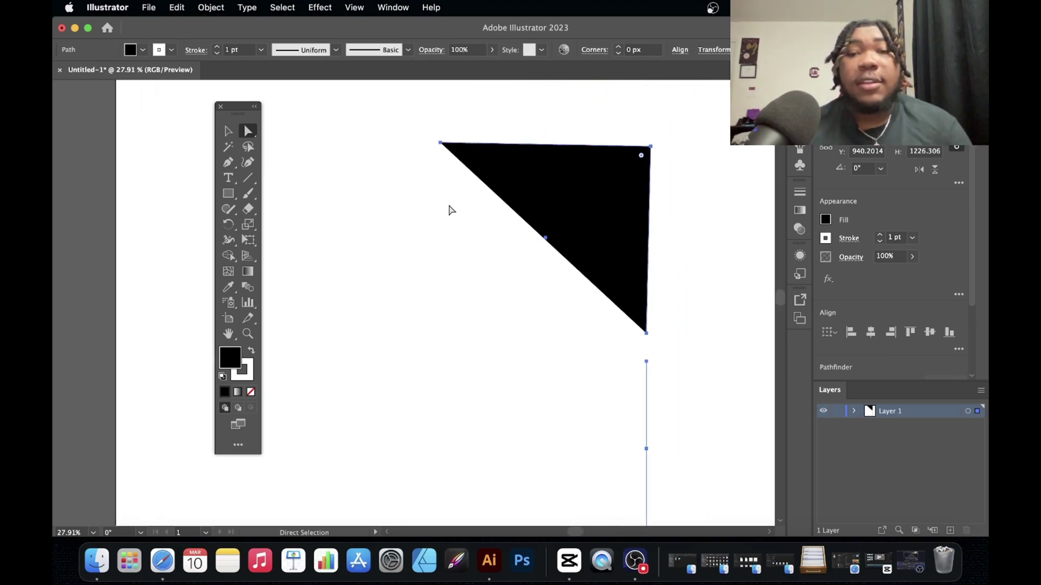
pyautogui.hscroll(3, 492, 374)
pyautogui.scroll(-2, 491, 374)
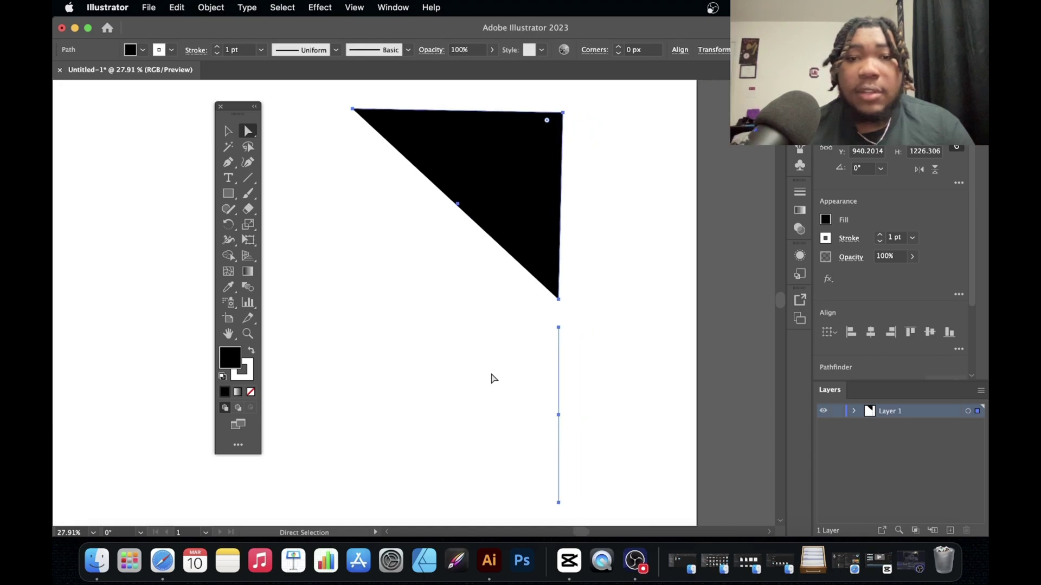
# - Delete the triangle's bottom corner point, then undo until the artboard is blank
pyautogui.click(575, 251)
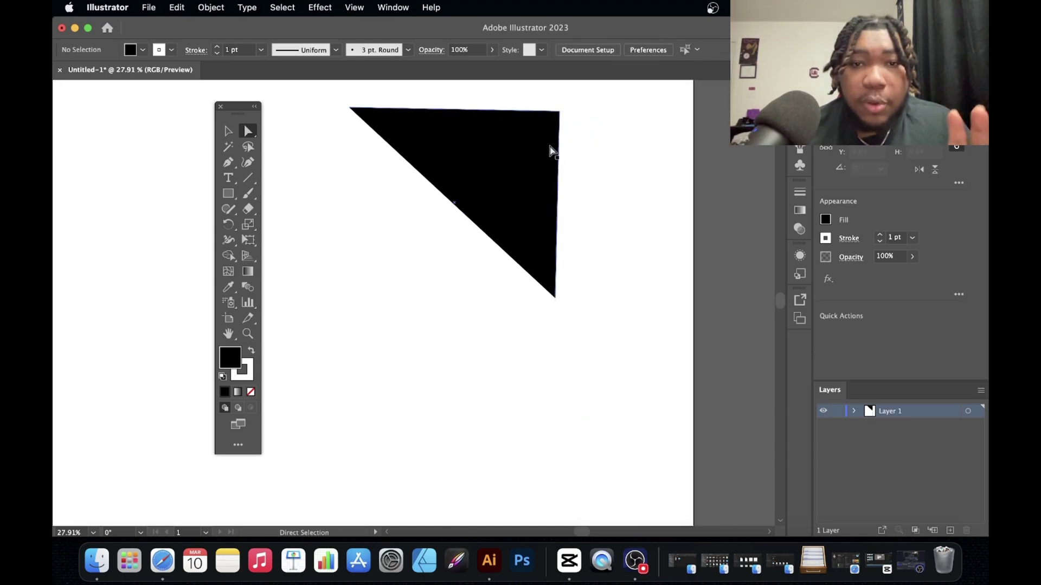
pyautogui.click(555, 297)
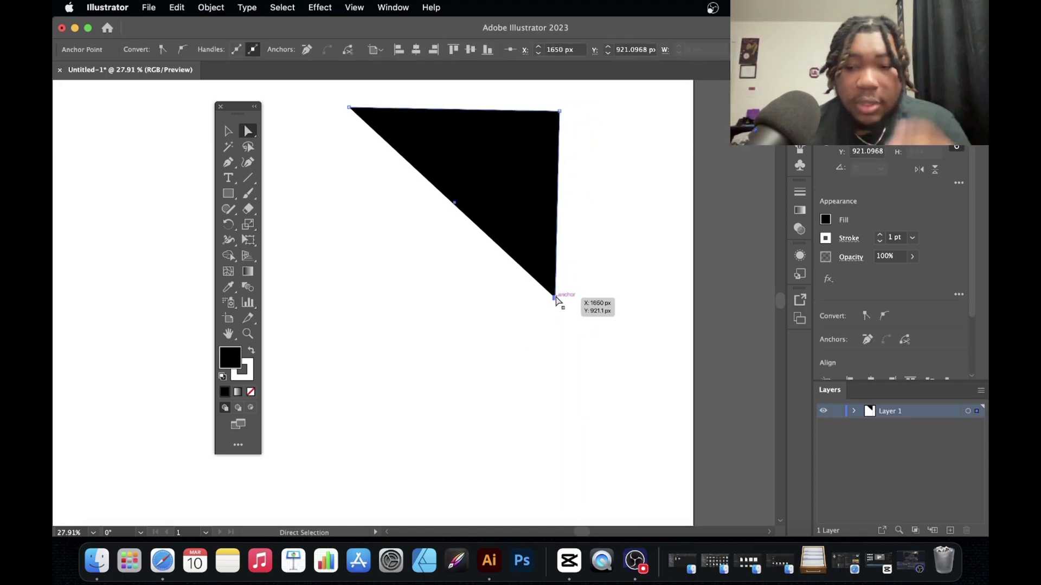
pyautogui.press('Delete')
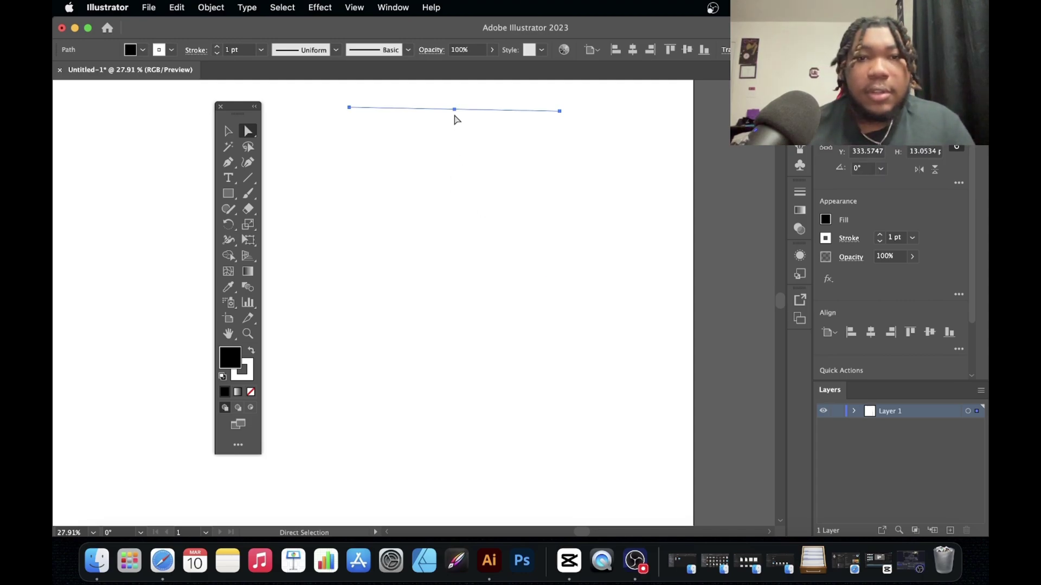
pyautogui.press('Delete')
pyautogui.hotkey('ctrl', 'z')
pyautogui.hotkey('ctrl', 'z')
pyautogui.hotkey('ctrl', 'z')
pyautogui.hotkey('ctrl', 'z')
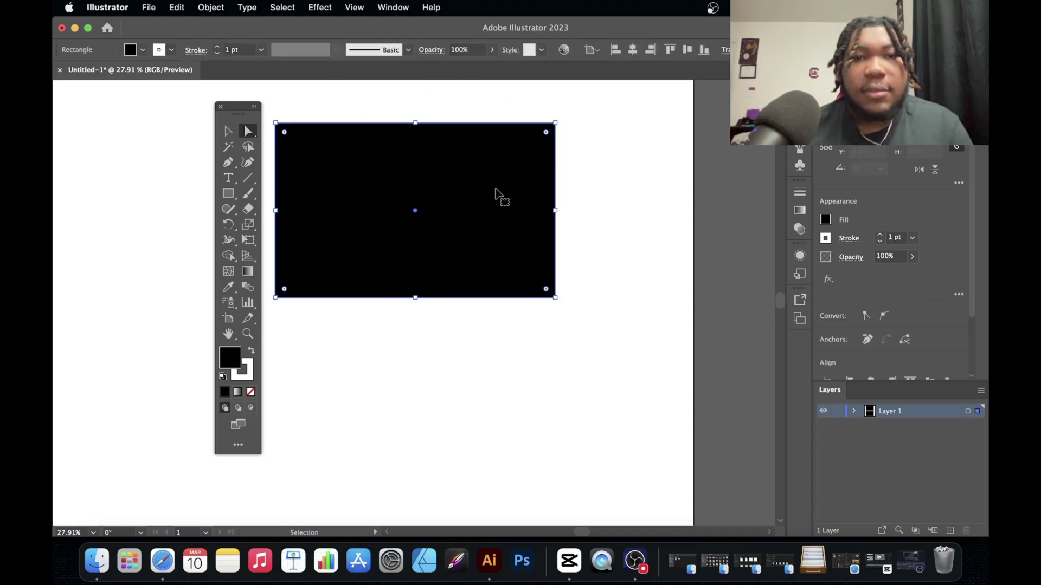
pyautogui.press('super+z')
pyautogui.press('super+z')
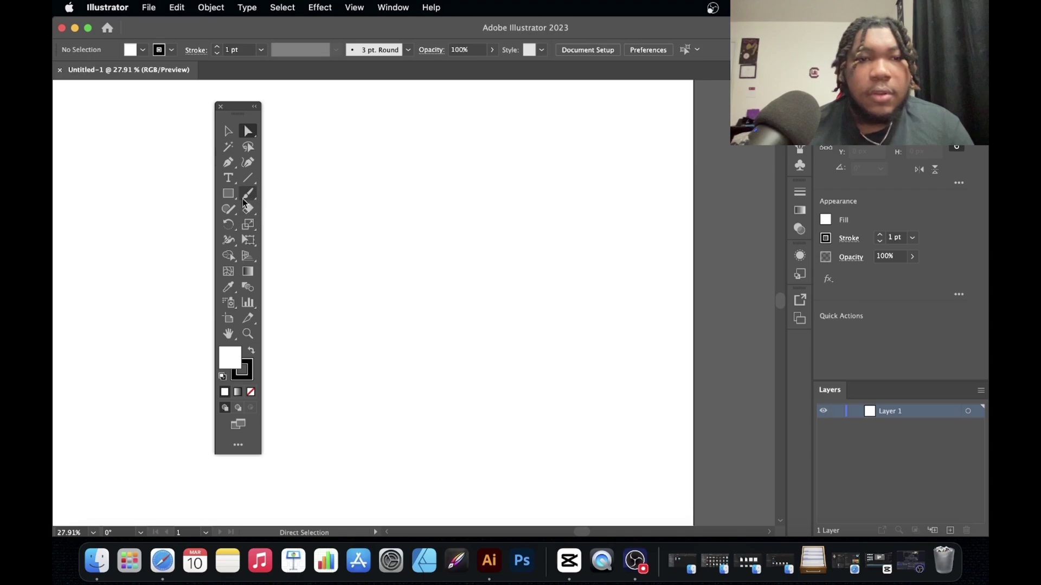
# - Draw a large circle with the Ellipse tool and give it a black fill
pyautogui.moveTo(229, 194); pyautogui.dragTo(291, 223)
pyautogui.moveTo(334, 187); pyautogui.dragTo(564, 419)
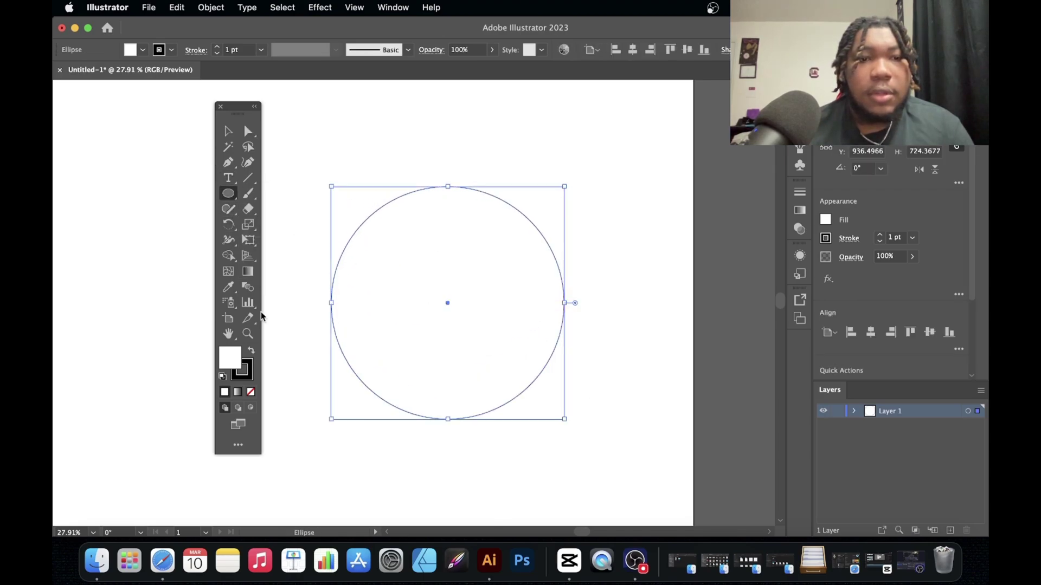
pyautogui.click(251, 353)
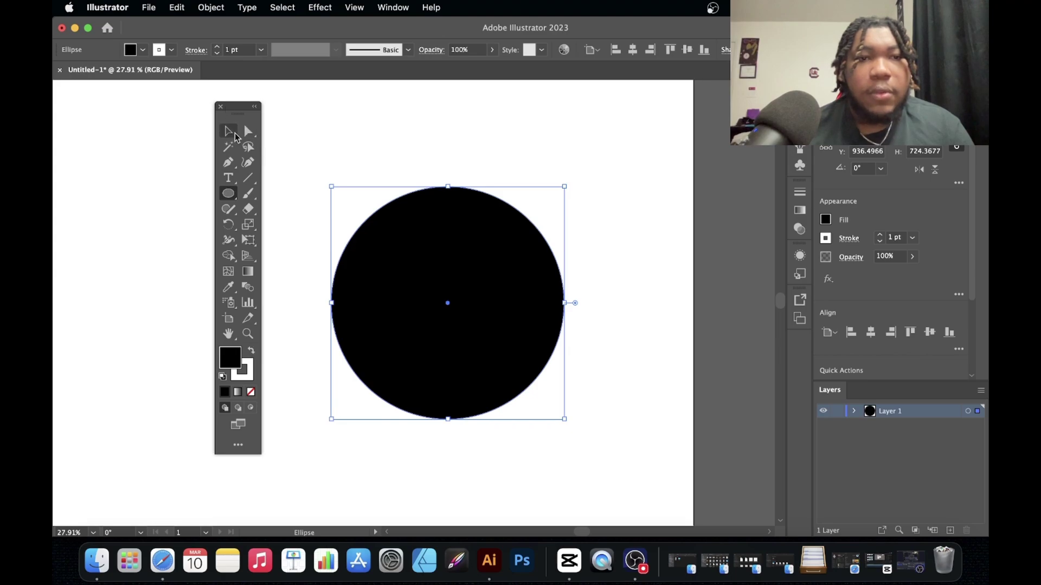
pyautogui.click(245, 134)
pyautogui.click(313, 126)
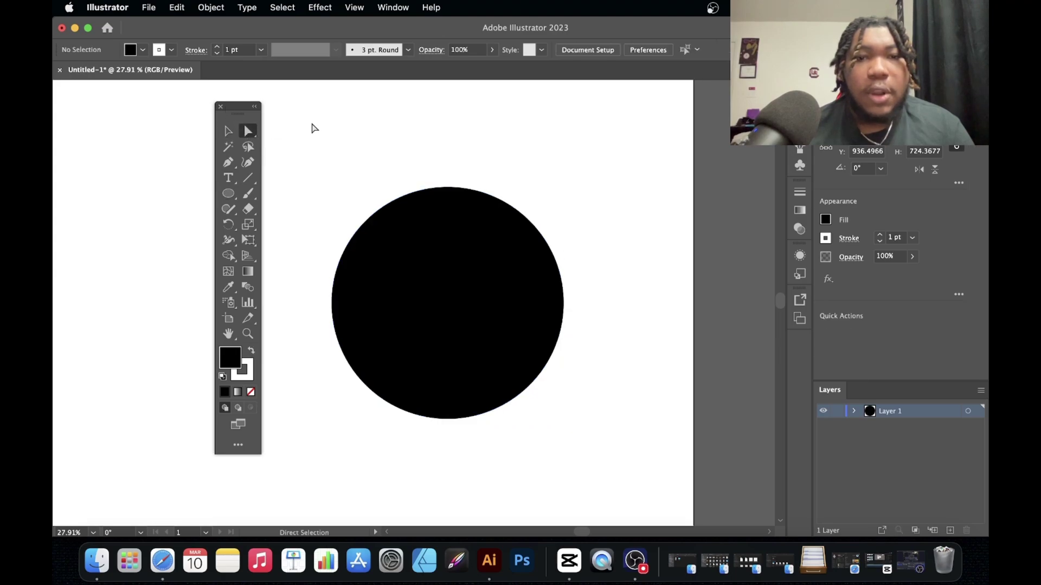
# - Pull the circle's top anchor up and bend it into an asymmetric teardrop
pyautogui.click(449, 188)
pyautogui.moveTo(448, 190); pyautogui.dragTo(448, 102)
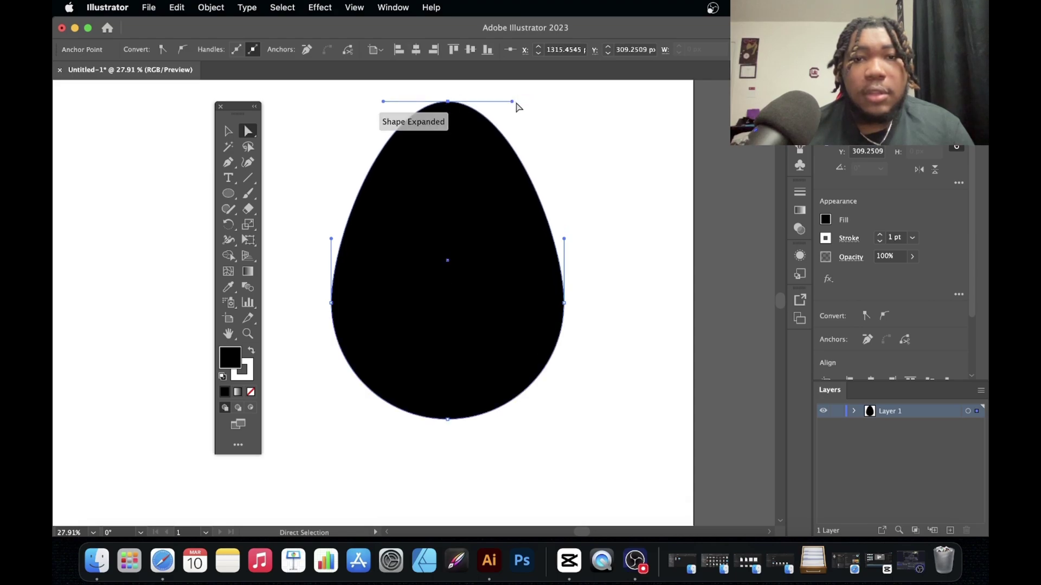
pyautogui.click(517, 106)
pyautogui.click(463, 106)
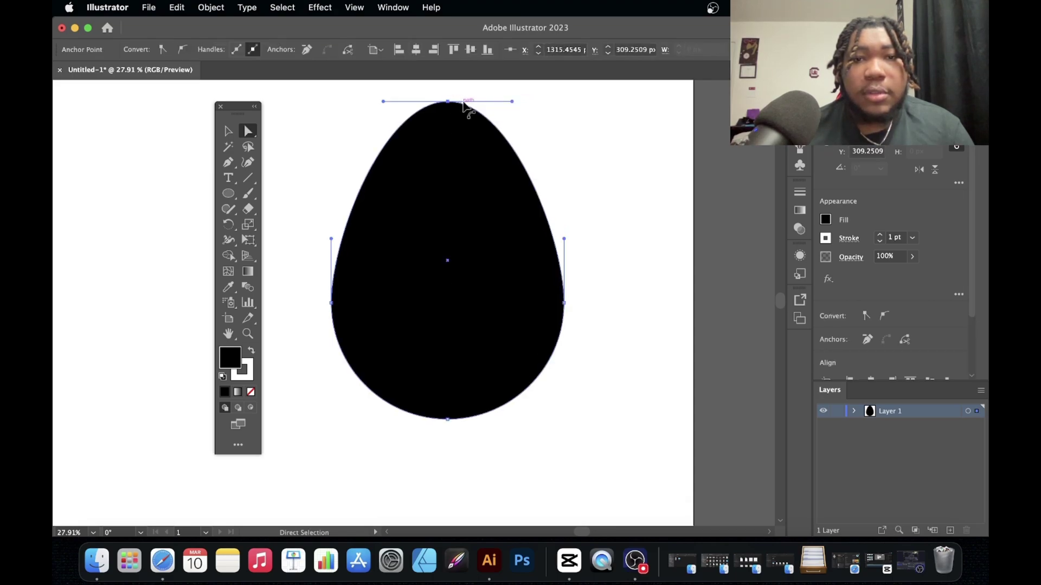
pyautogui.moveTo(514, 106); pyautogui.dragTo(450, 256)
pyautogui.scroll(1, 454, 206)
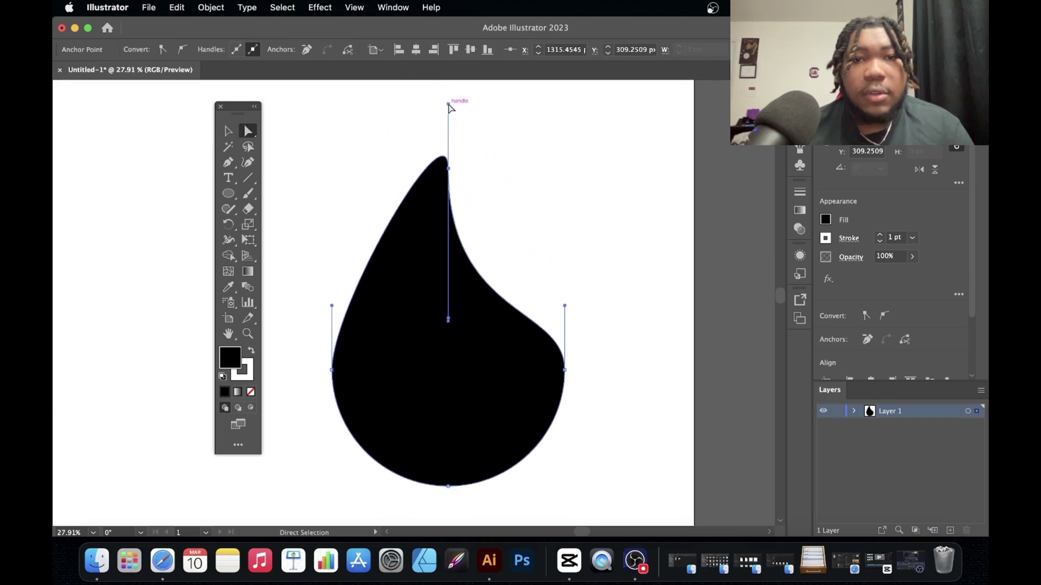
pyautogui.moveTo(448, 106); pyautogui.dragTo(371, 123)
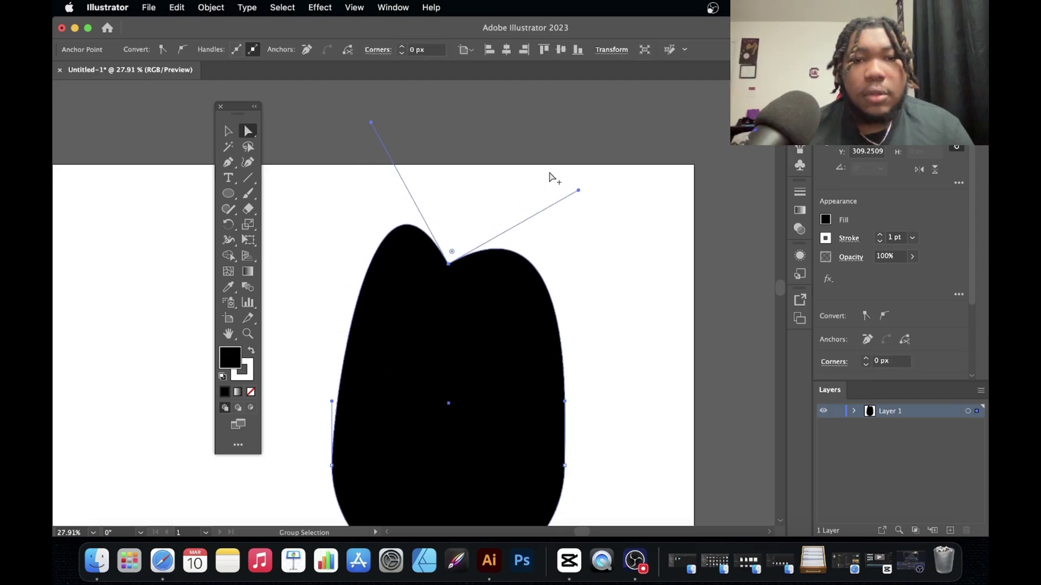
# - Reshape the right lobe, then undo the reshaping back to the plain circle
pyautogui.moveTo(579, 191); pyautogui.dragTo(560, 116)
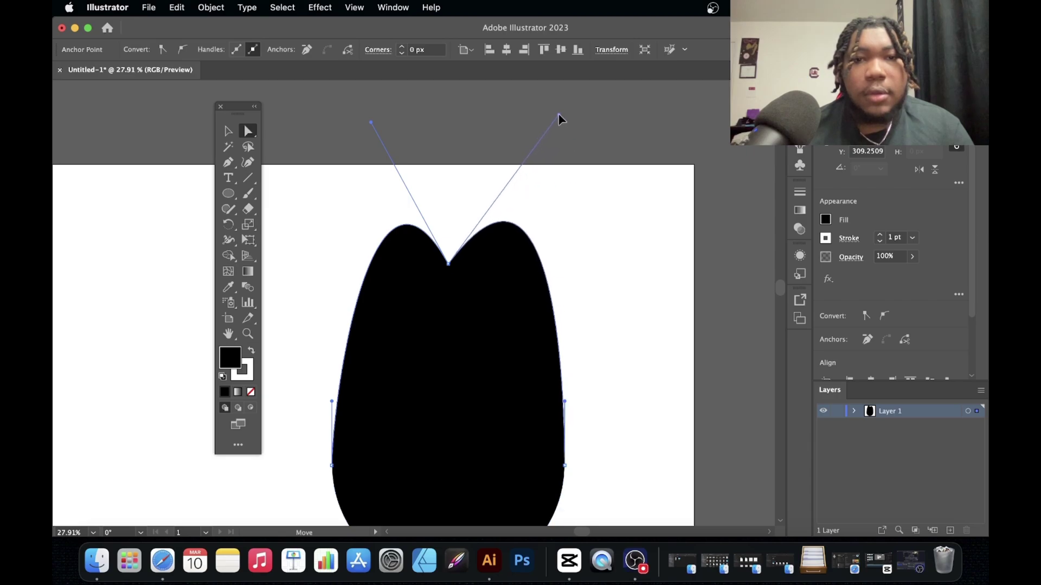
pyautogui.click(313, 216)
pyautogui.scroll(-3, 313, 217)
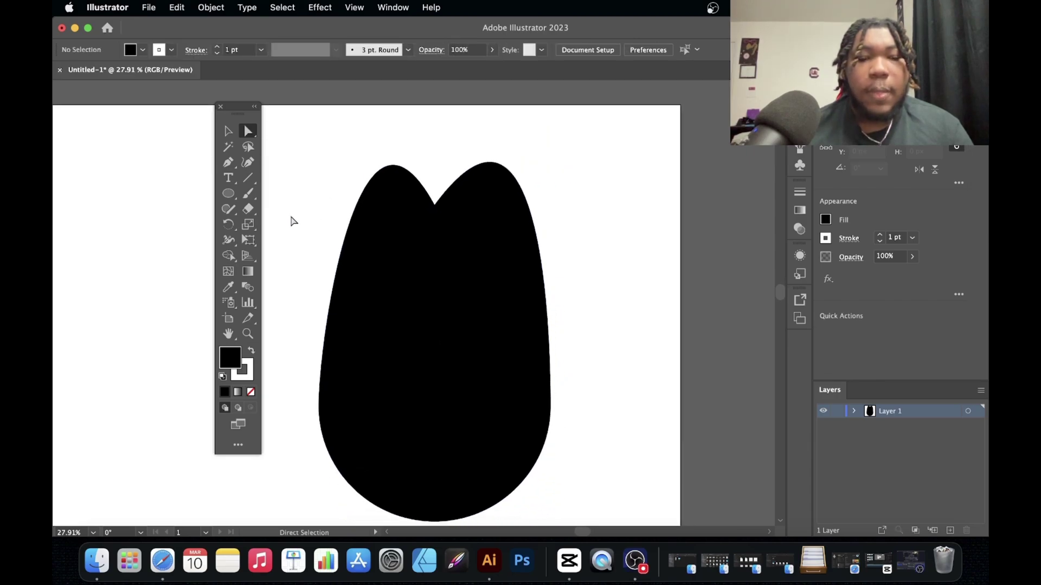
pyautogui.press('super+z')
pyautogui.press('super+z')
pyautogui.press('super+z')
pyautogui.press('super+z')
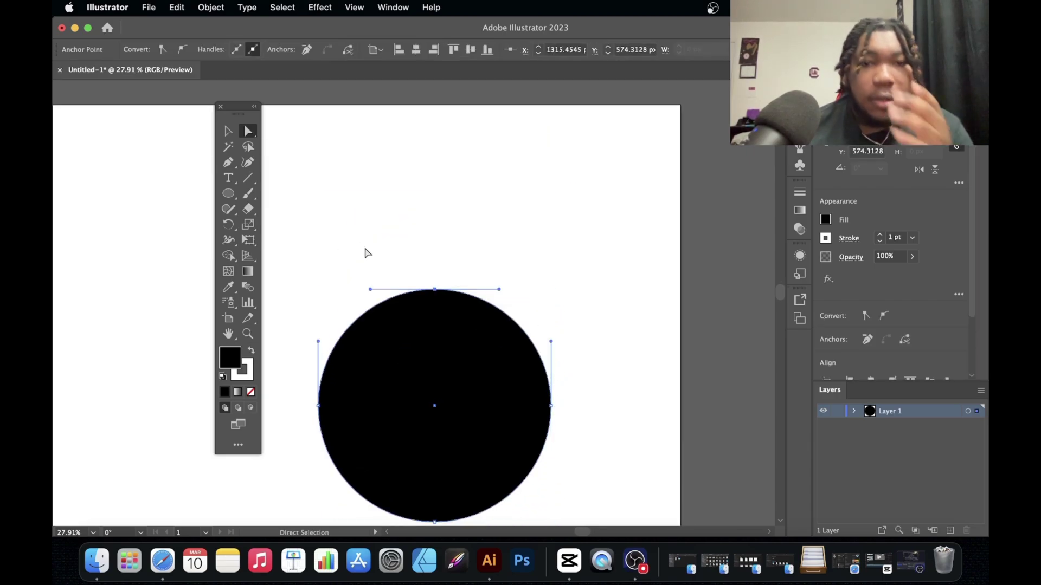
pyautogui.scroll(-2, 366, 253)
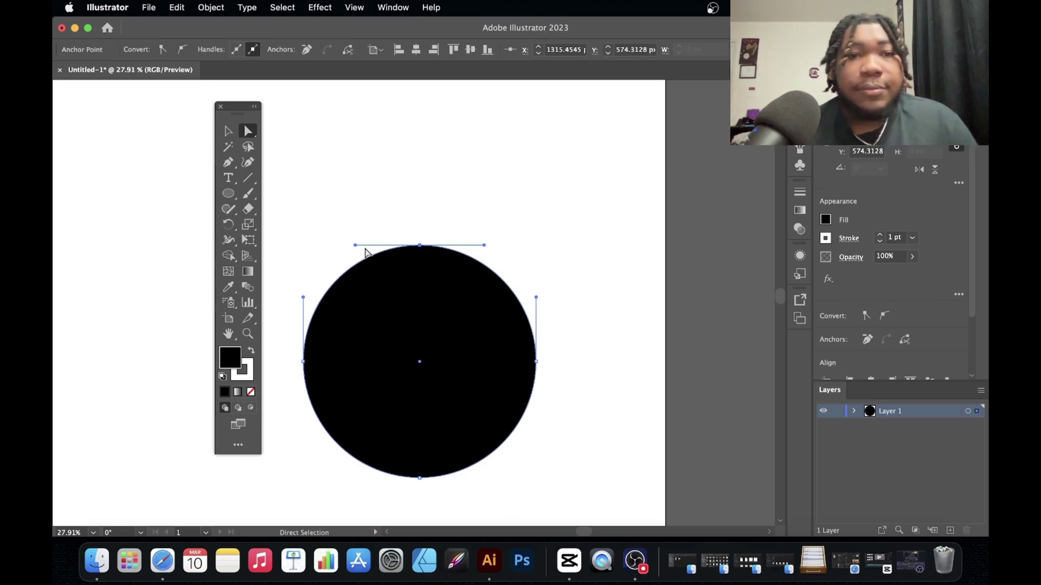
# - Pen-draw a closed four-point quadrilateral with a slanted right edge above the circle
pyautogui.click(226, 164)
pyautogui.hscroll(-5, 437, 207)
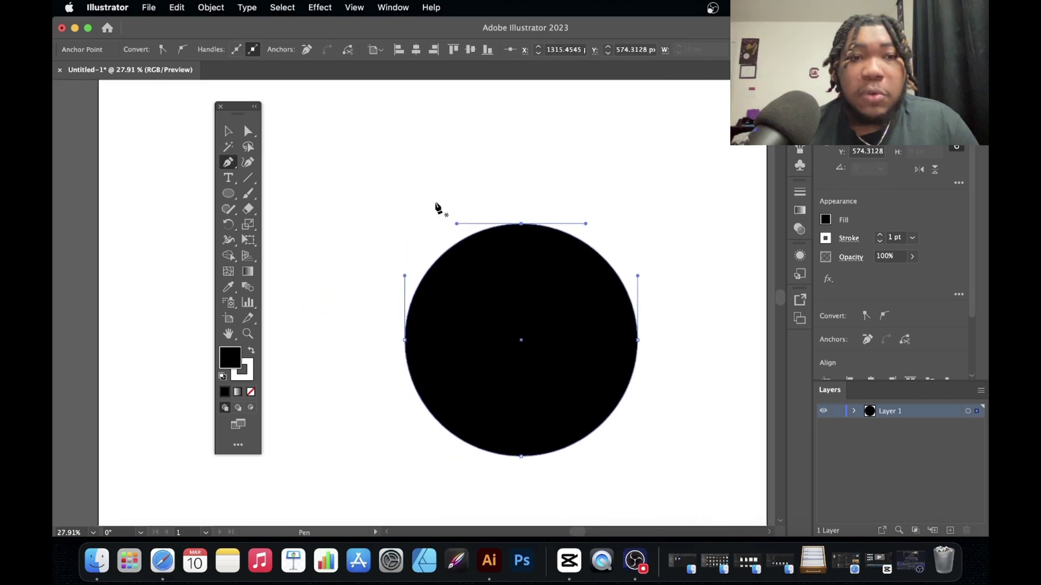
pyautogui.scroll(-5, 435, 213)
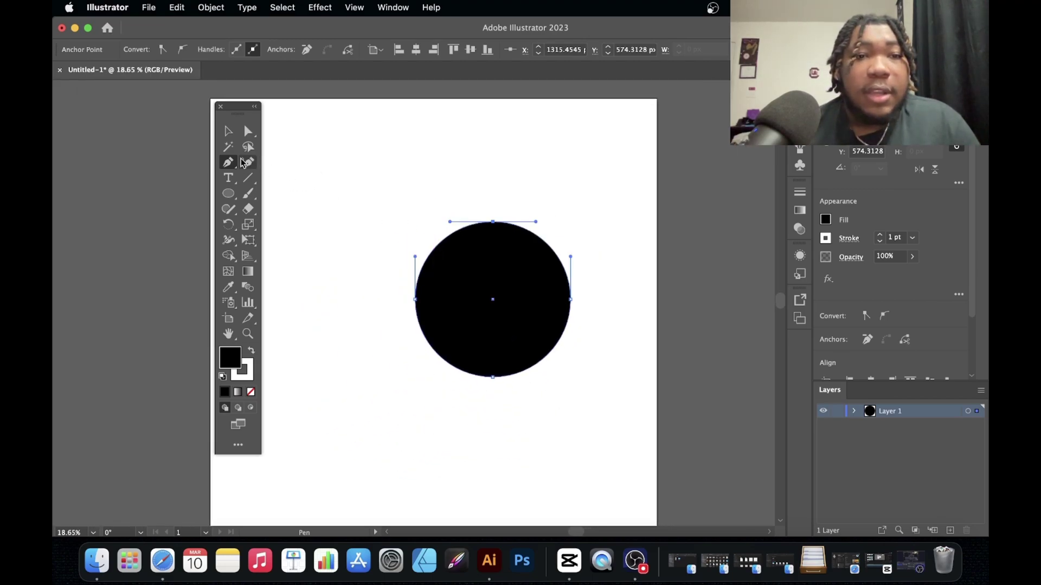
pyautogui.hscroll(-3, 458, 234)
pyautogui.scroll(2, 458, 236)
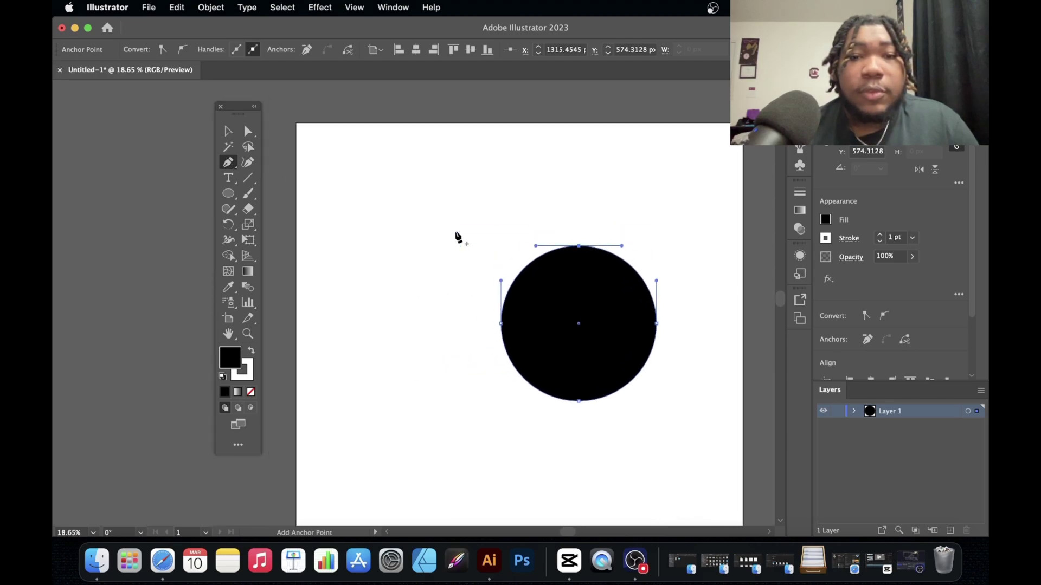
pyautogui.scroll(2, 458, 236)
pyautogui.scroll(2, 458, 235)
pyautogui.hscroll(-1, 458, 235)
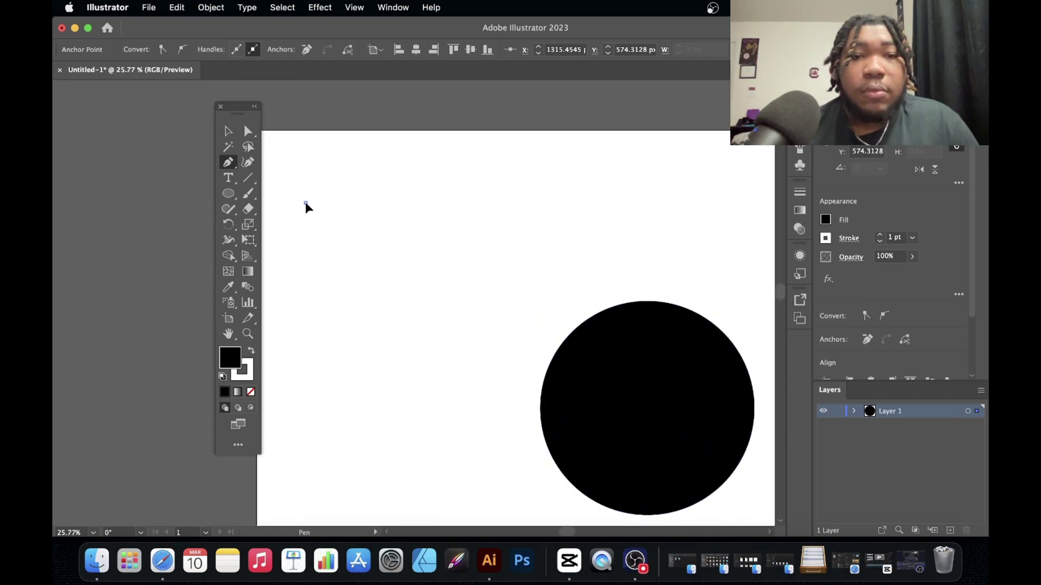
pyautogui.click(305, 203)
pyautogui.click(591, 202)
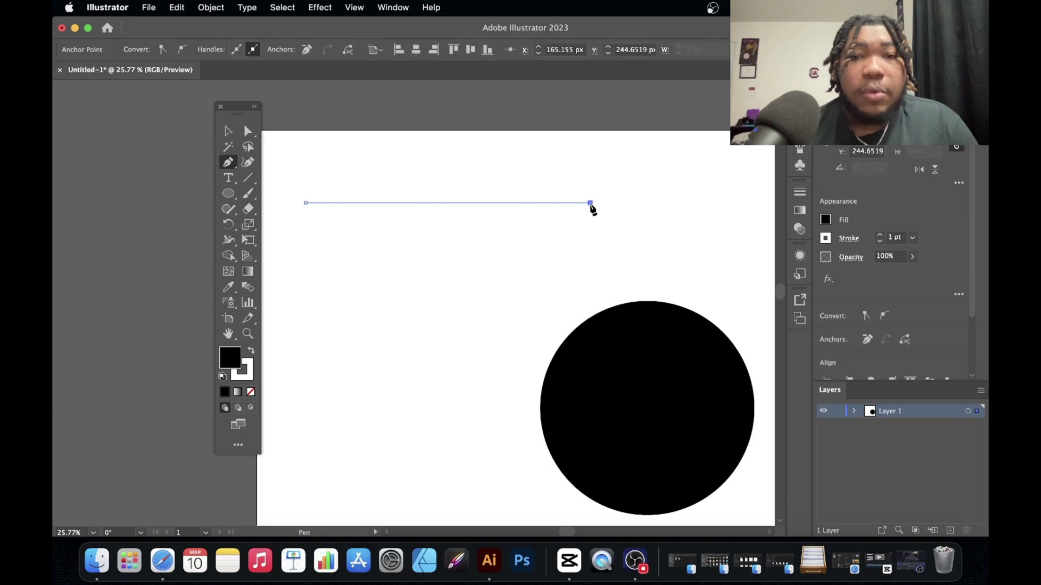
pyautogui.click(524, 273)
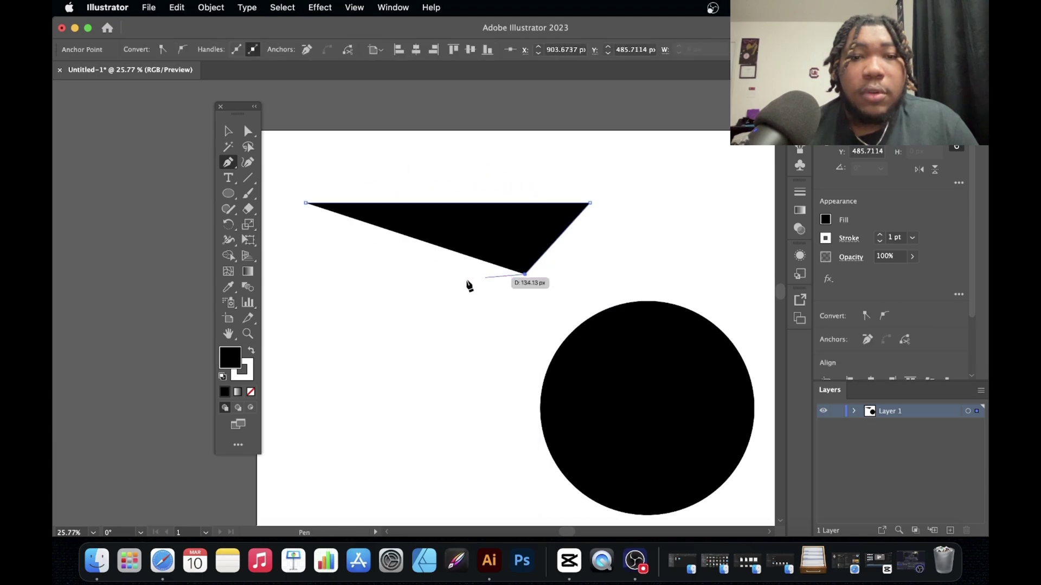
pyautogui.click(306, 246)
pyautogui.click(306, 202)
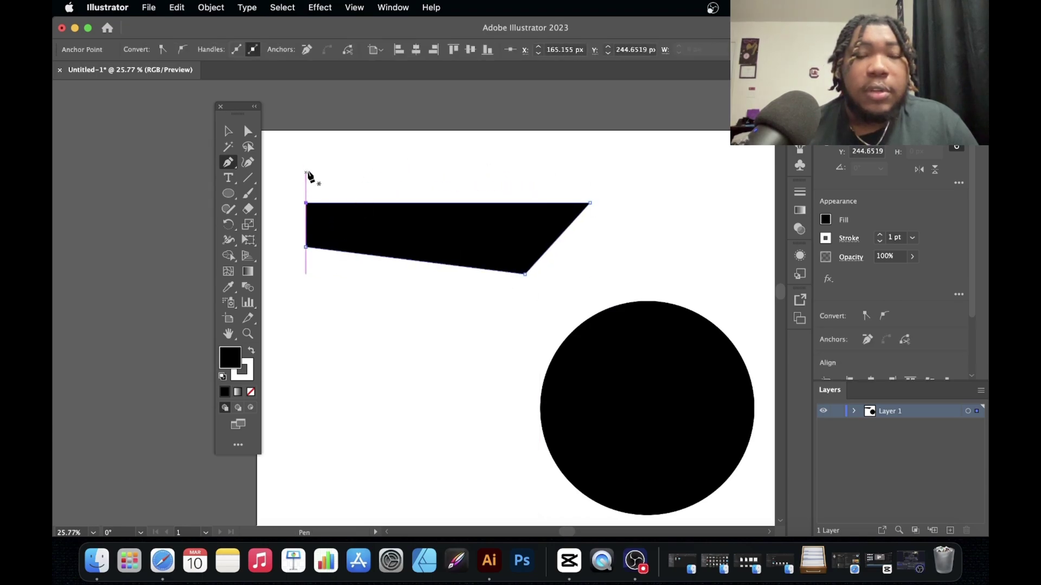
# - Move the black bar slightly up and to the right
pyautogui.click(228, 131)
pyautogui.click(354, 144)
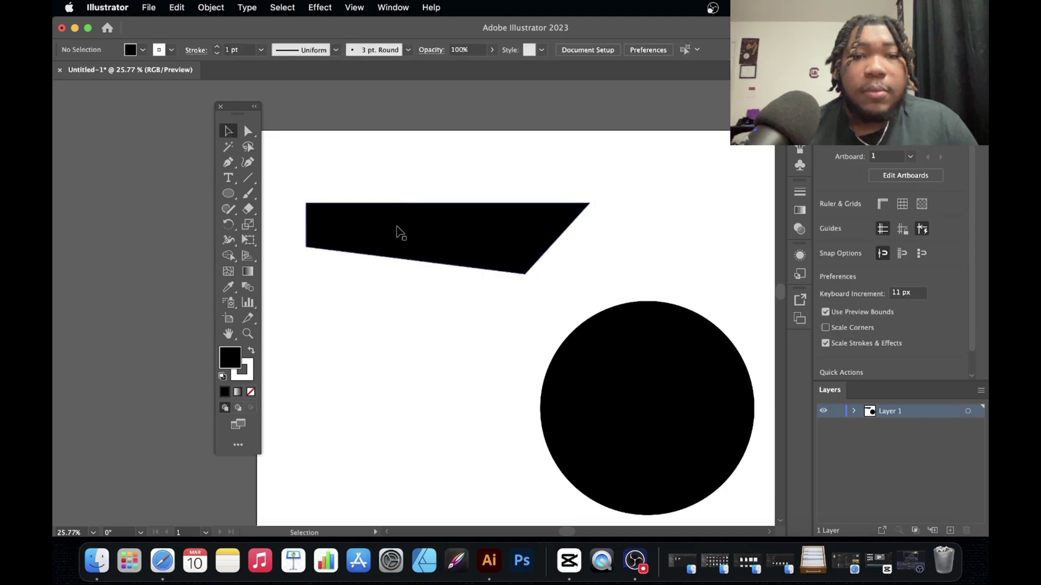
pyautogui.moveTo(397, 232)
pyautogui.mouseDown()
pyautogui.moveTo(479, 192)
pyautogui.moveTo(391, 228)
pyautogui.mouseUp()
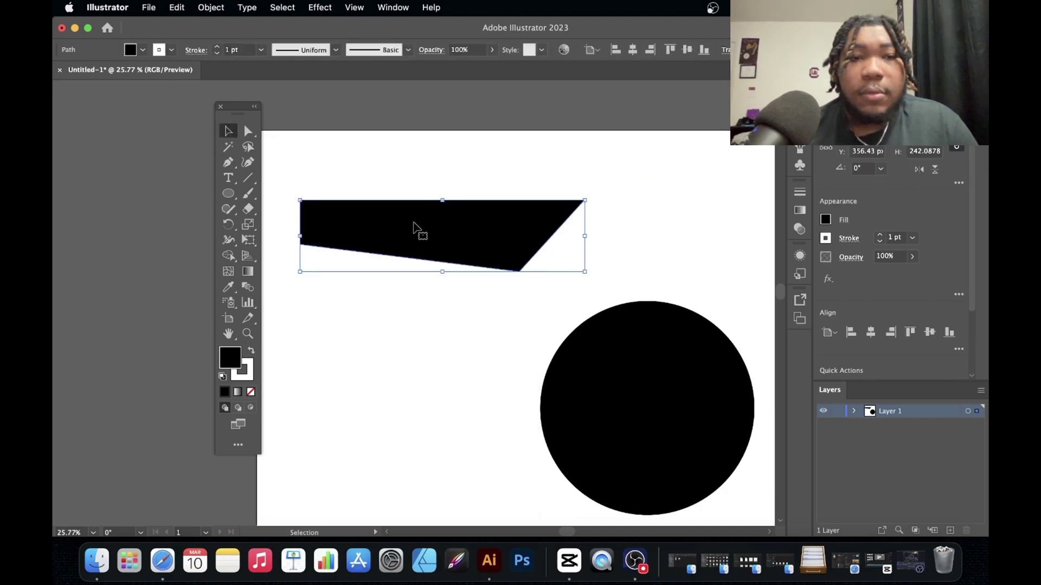
pyautogui.click(229, 167)
# - Pen-draw a slightly tilted two-point line with a black 7 pt stroke
pyautogui.click(405, 161)
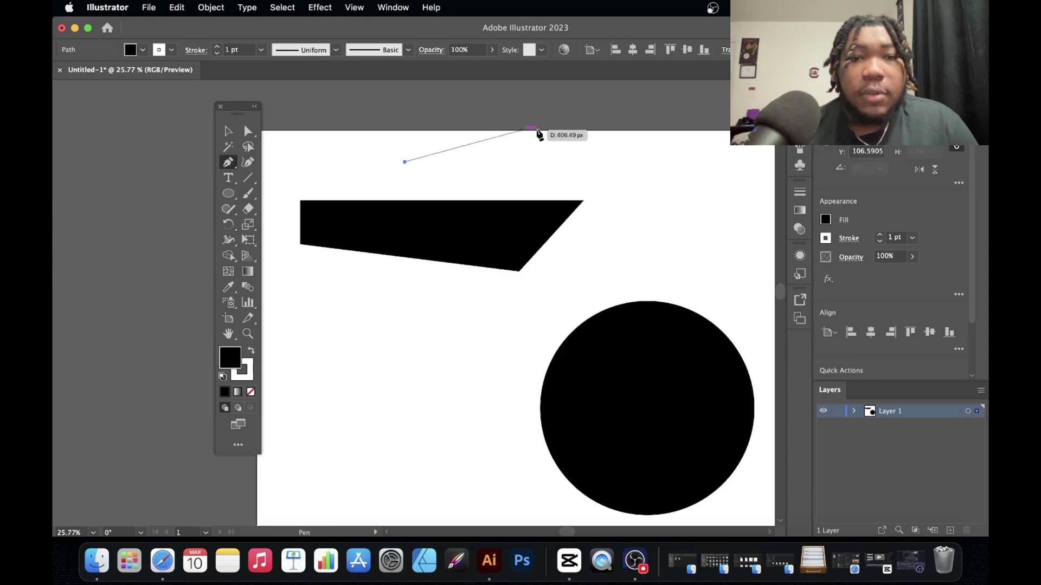
pyautogui.click(598, 153)
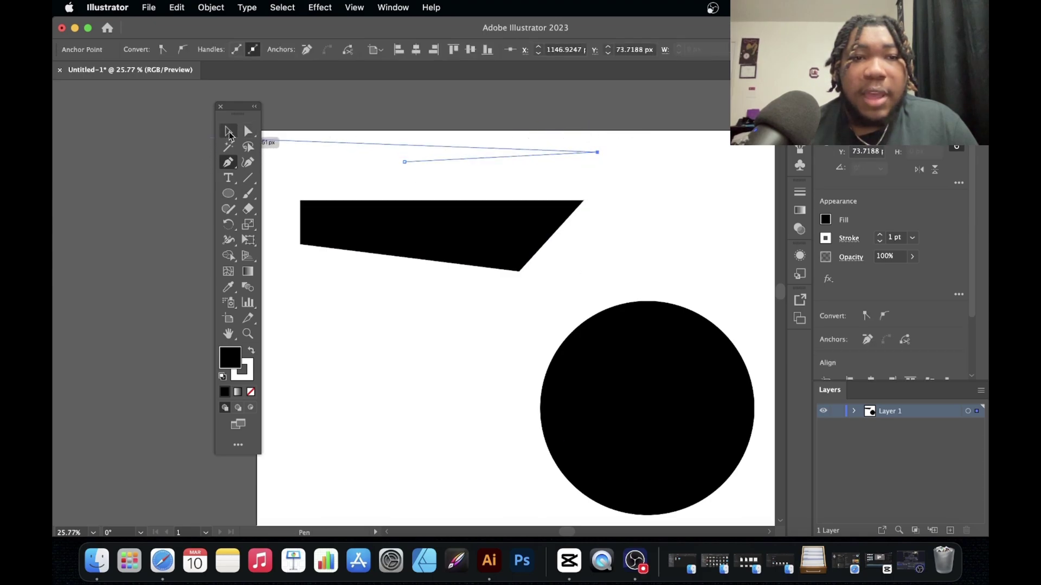
pyautogui.click(228, 131)
pyautogui.click(251, 351)
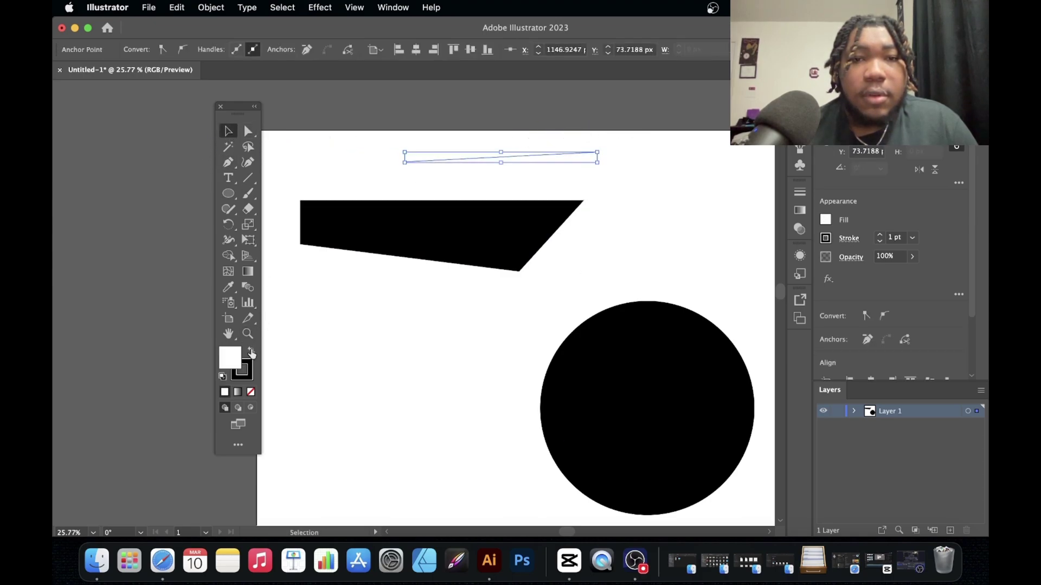
pyautogui.click(880, 237)
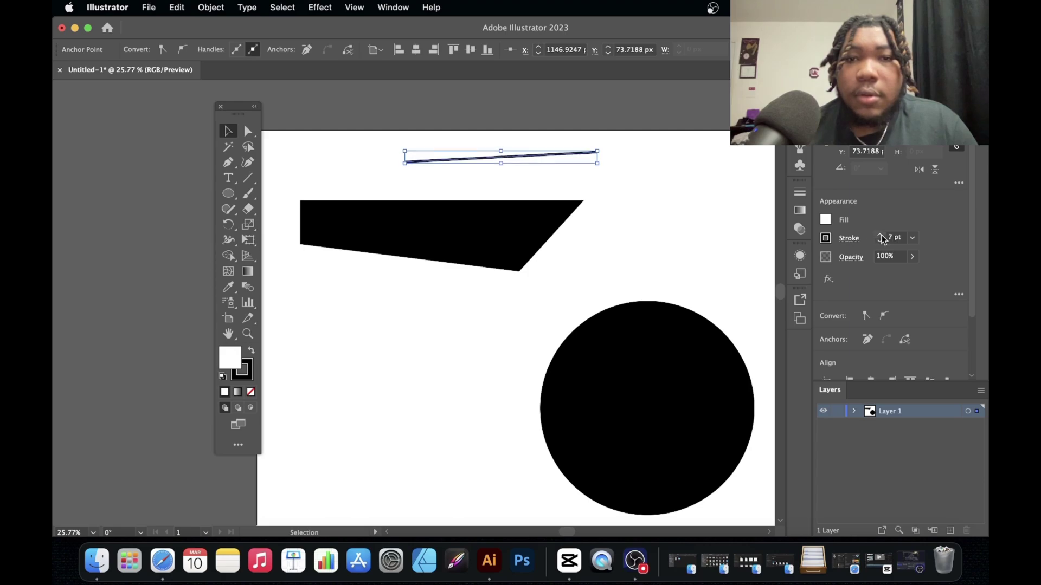
# - Position the line just below the black bar, raising the bar a little
pyautogui.click(305, 130)
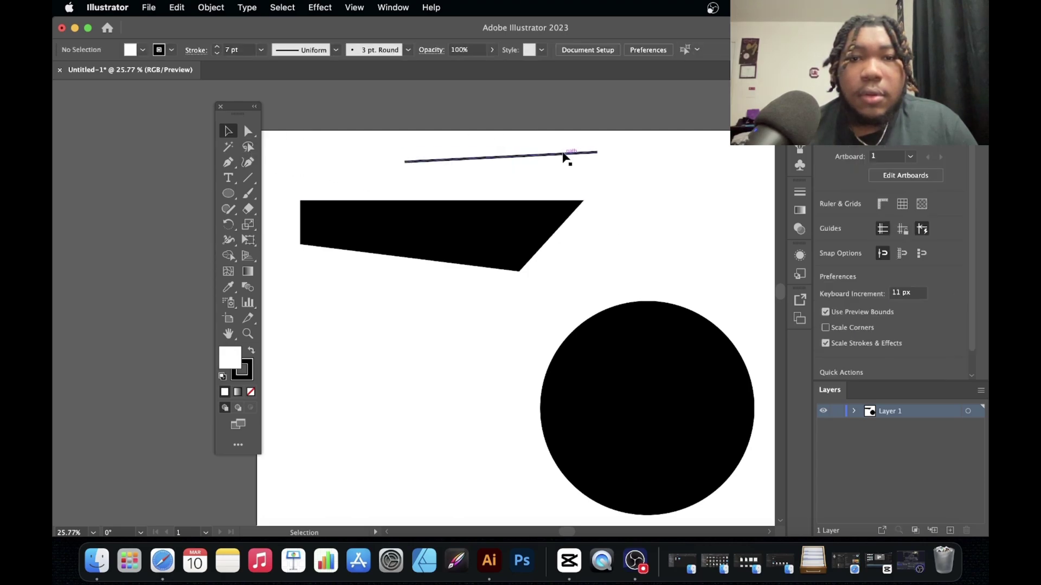
pyautogui.moveTo(564, 155); pyautogui.dragTo(468, 310)
pyautogui.moveTo(464, 252); pyautogui.dragTo(460, 220)
pyautogui.moveTo(469, 309); pyautogui.dragTo(470, 268)
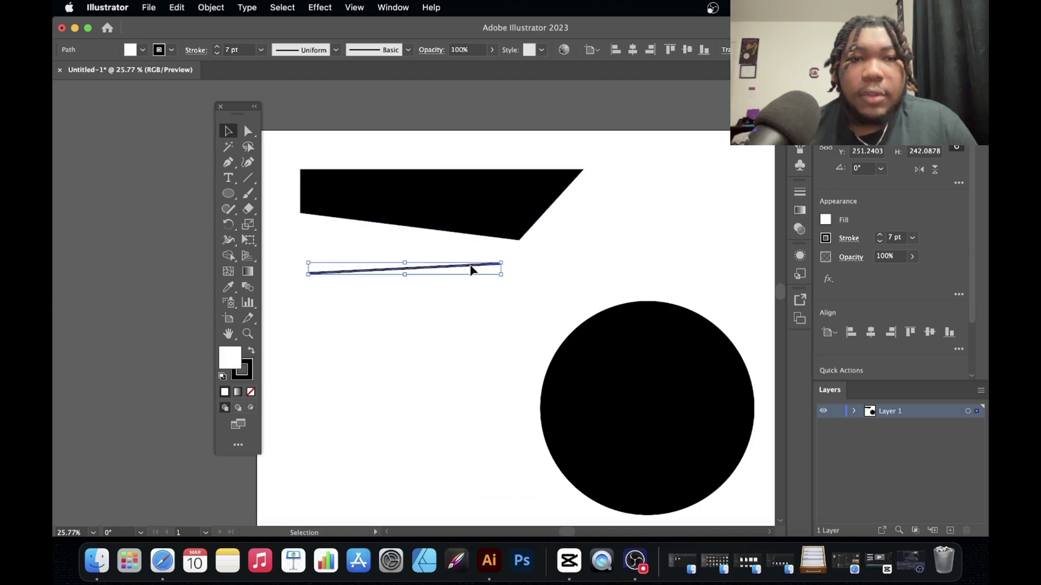
# - Extend the line with the Curvature tool into a closed oval and move it below the quadrilateral
pyautogui.click(249, 163)
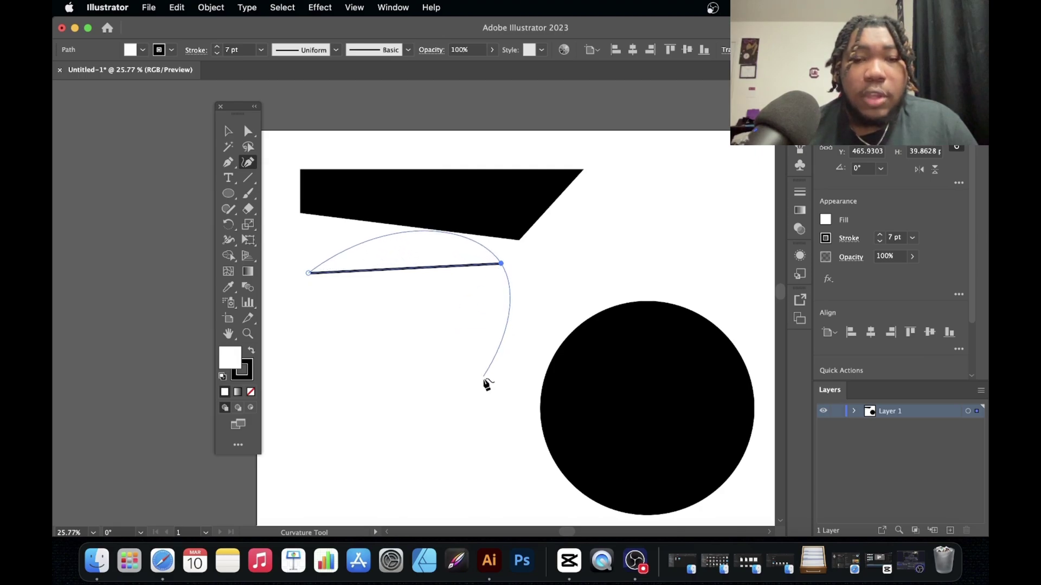
pyautogui.click(503, 382)
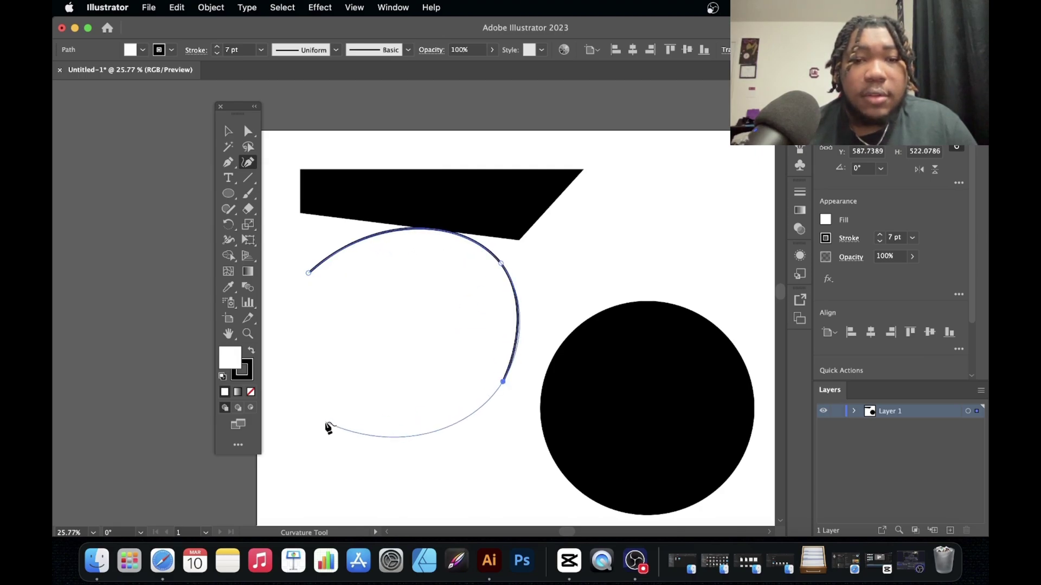
pyautogui.click(321, 415)
pyautogui.click(308, 274)
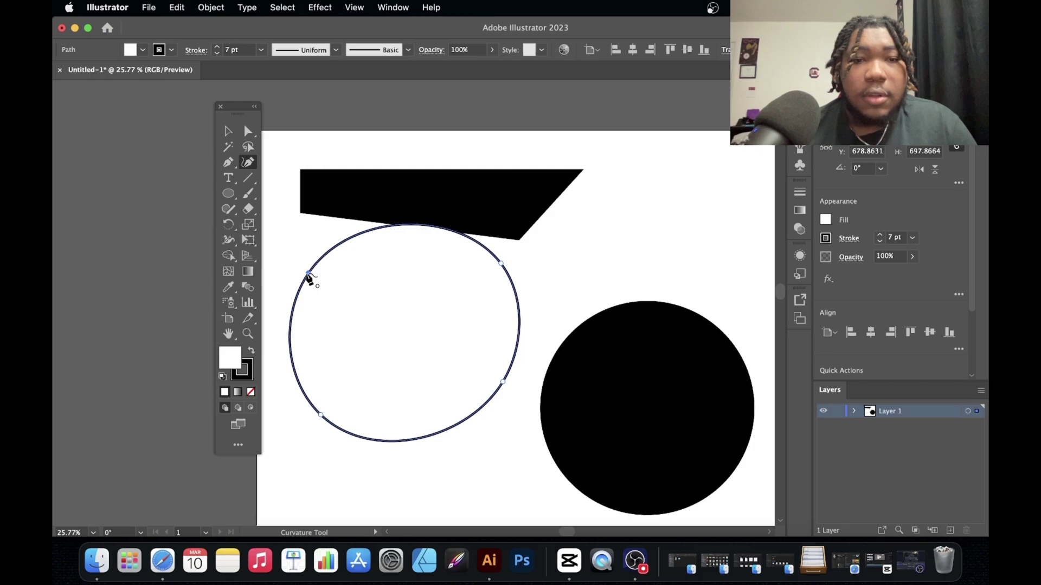
pyautogui.click(227, 132)
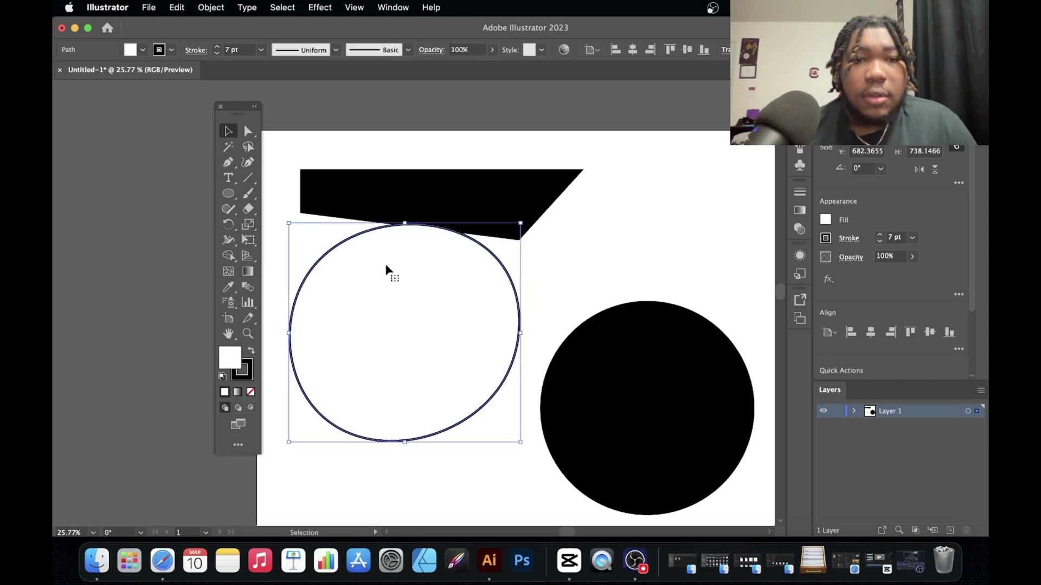
pyautogui.moveTo(342, 247); pyautogui.dragTo(334, 313)
pyautogui.scroll(-2, 334, 312)
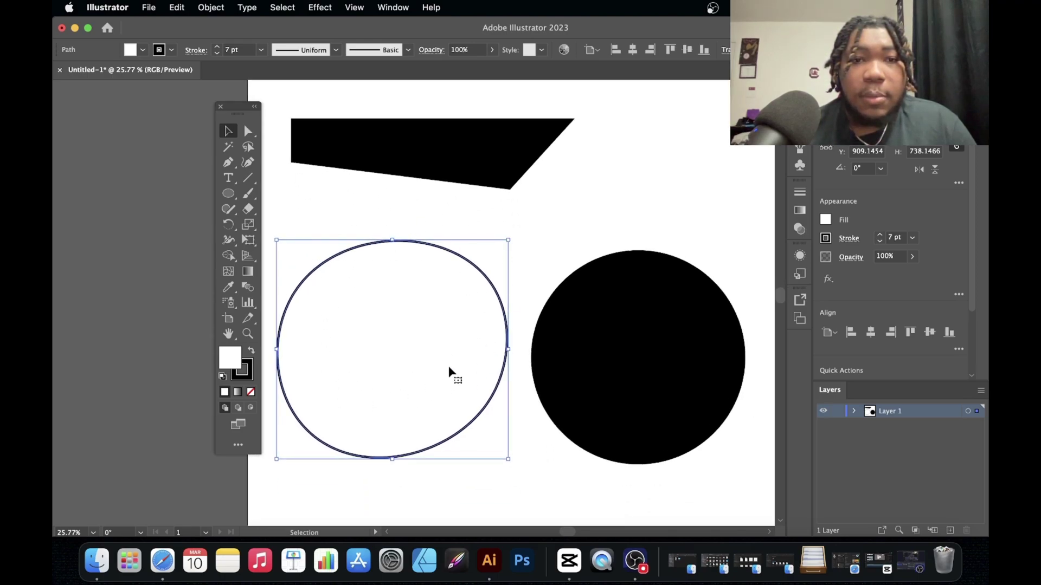
# - Select the black quadrilateral and arch its top edge with the Curvature tool
pyautogui.click(488, 240)
pyautogui.click(470, 154)
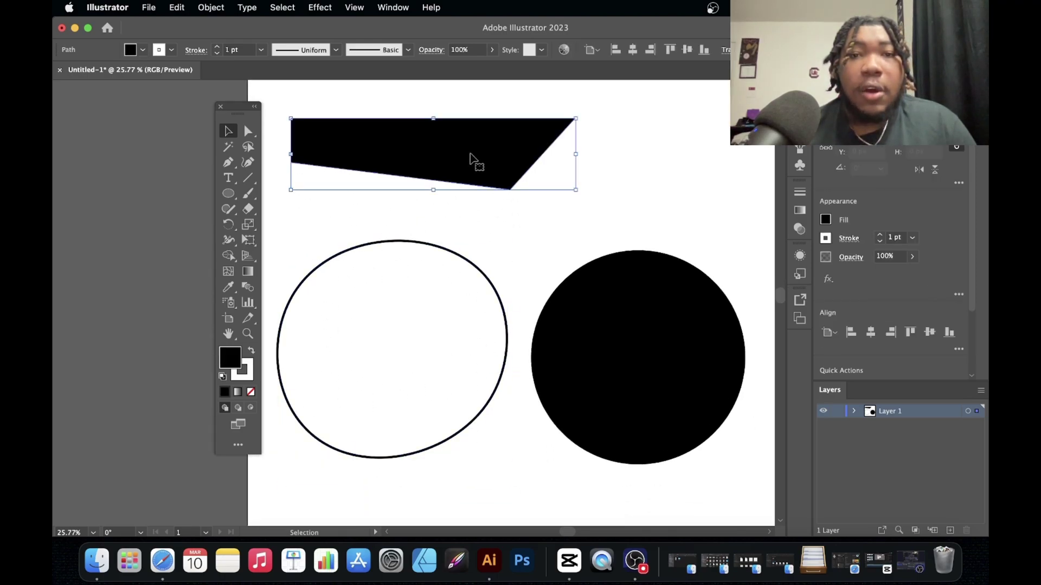
pyautogui.scroll(2, 458, 163)
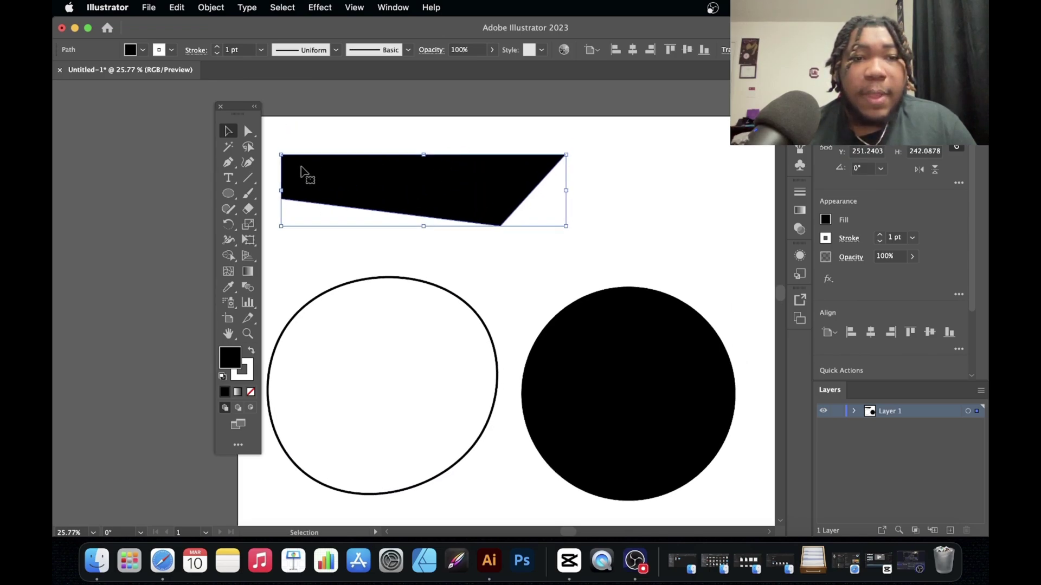
pyautogui.click(248, 163)
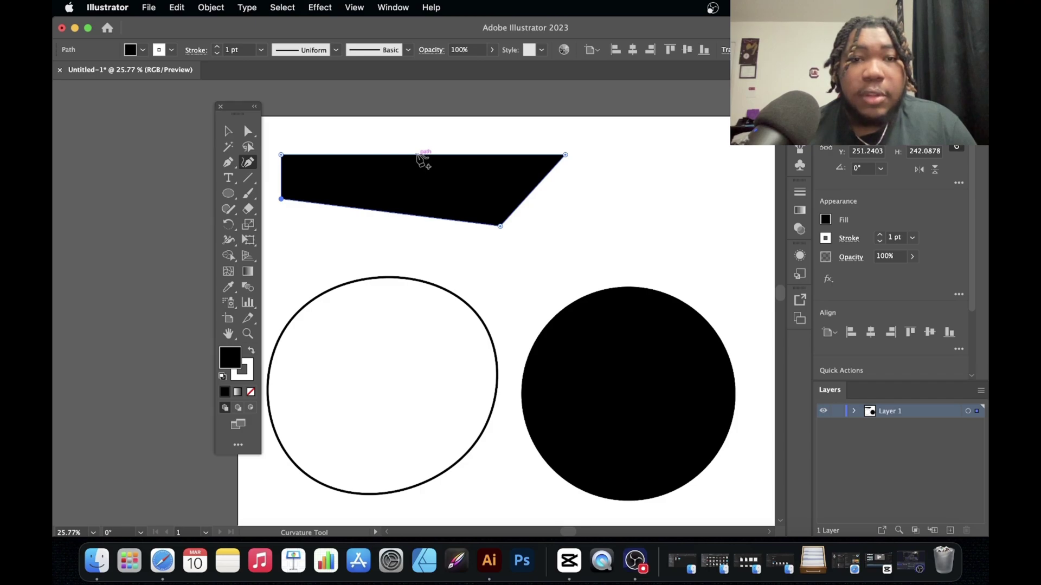
pyautogui.moveTo(417, 155)
pyautogui.mouseDown()
pyautogui.moveTo(420, 96)
pyautogui.moveTo(422, 172)
pyautogui.mouseUp()
# - Move the arched shape right and down and set its stroke to 3 pt
pyautogui.click(228, 130)
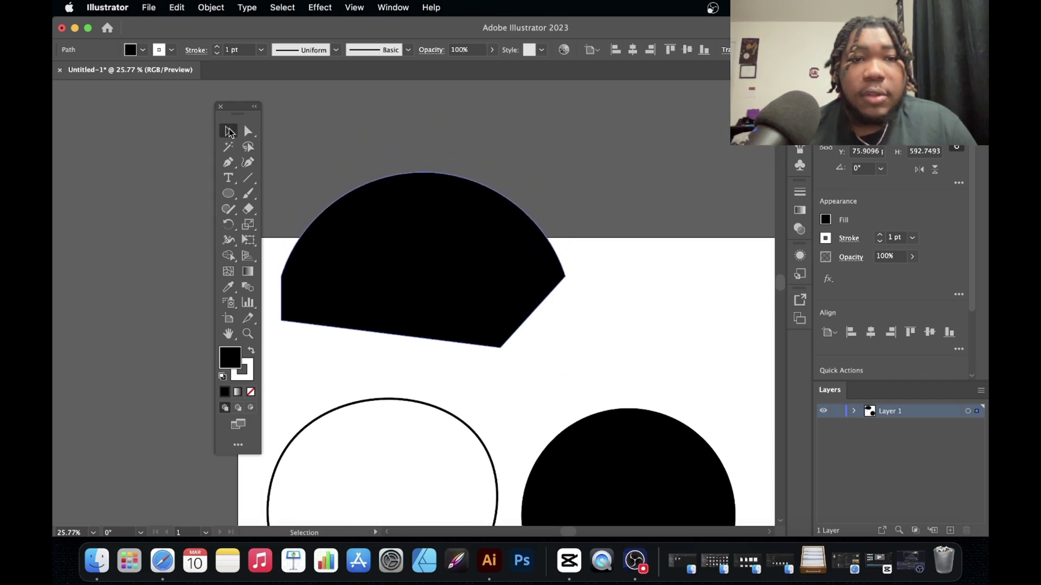
pyautogui.click(350, 112)
pyautogui.moveTo(416, 285); pyautogui.dragTo(607, 328)
pyautogui.hscroll(3, 607, 328)
pyautogui.scroll(-1, 607, 328)
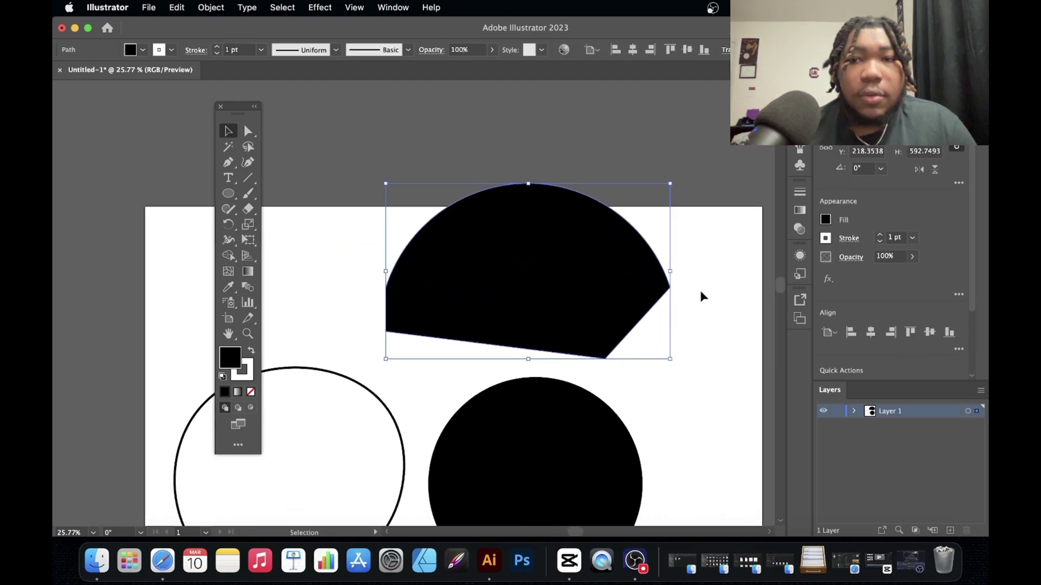
pyautogui.click(881, 237)
pyautogui.click(881, 236)
pyautogui.scroll(10, 667, 304)
# - Deselect, then select the arched black shape again
pyautogui.click(667, 304)
pyautogui.scroll(-4, 666, 308)
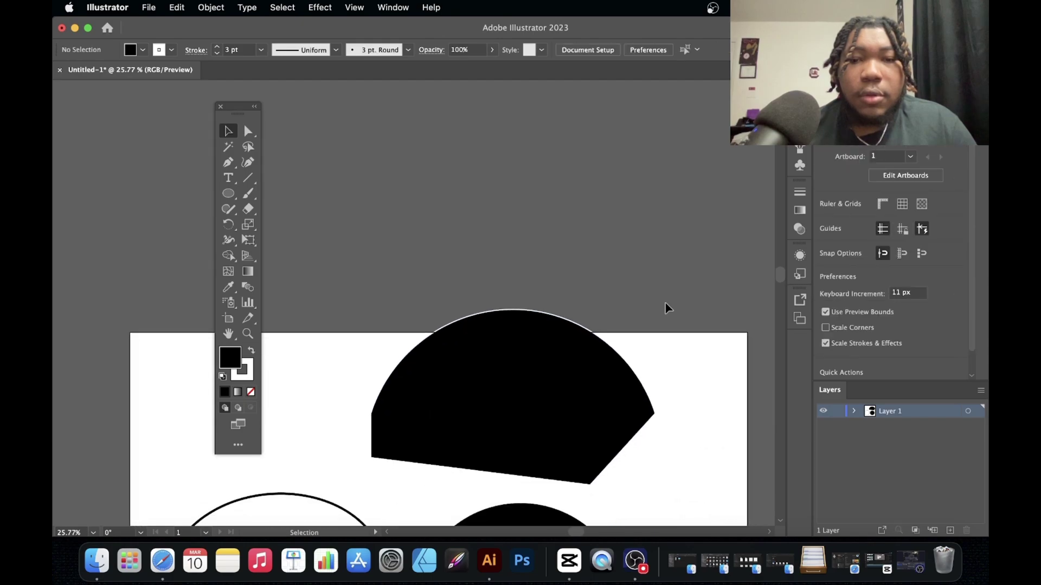
pyautogui.scroll(-5, 588, 437)
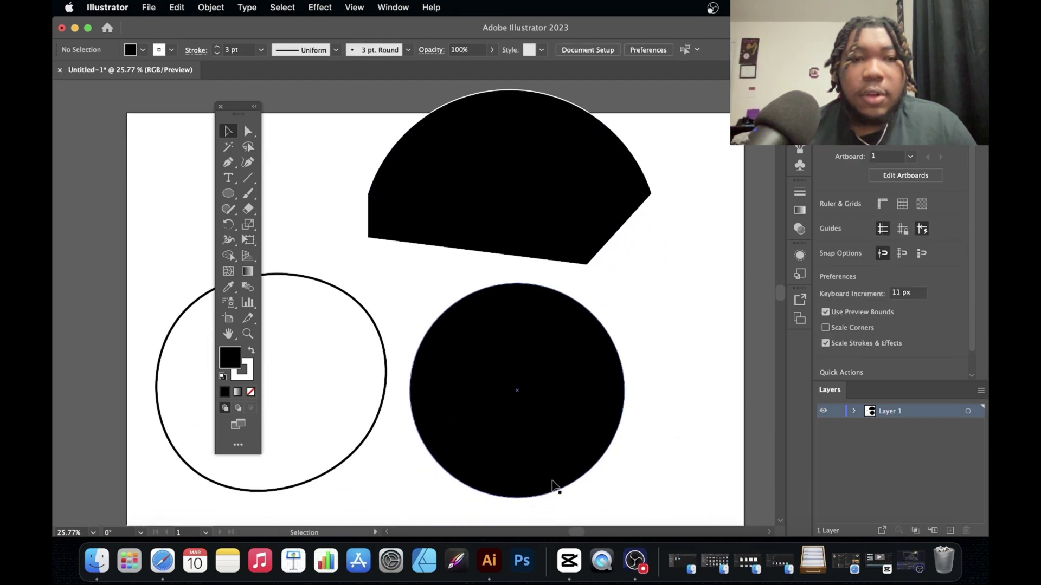
pyautogui.scroll(-3, 539, 437)
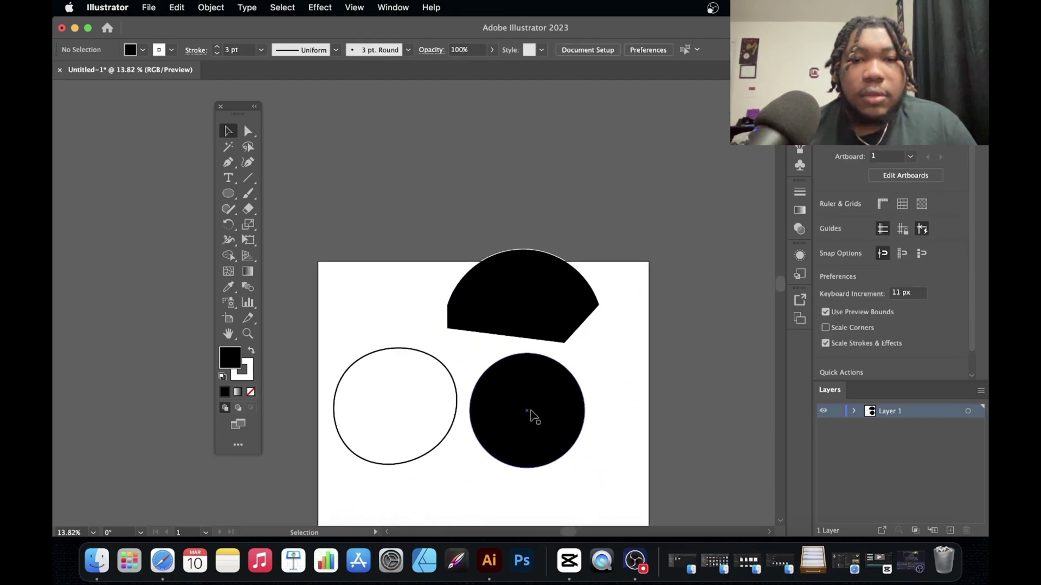
pyautogui.click(499, 333)
pyautogui.press('Delete')
pyautogui.click(430, 401)
pyautogui.press('Delete')
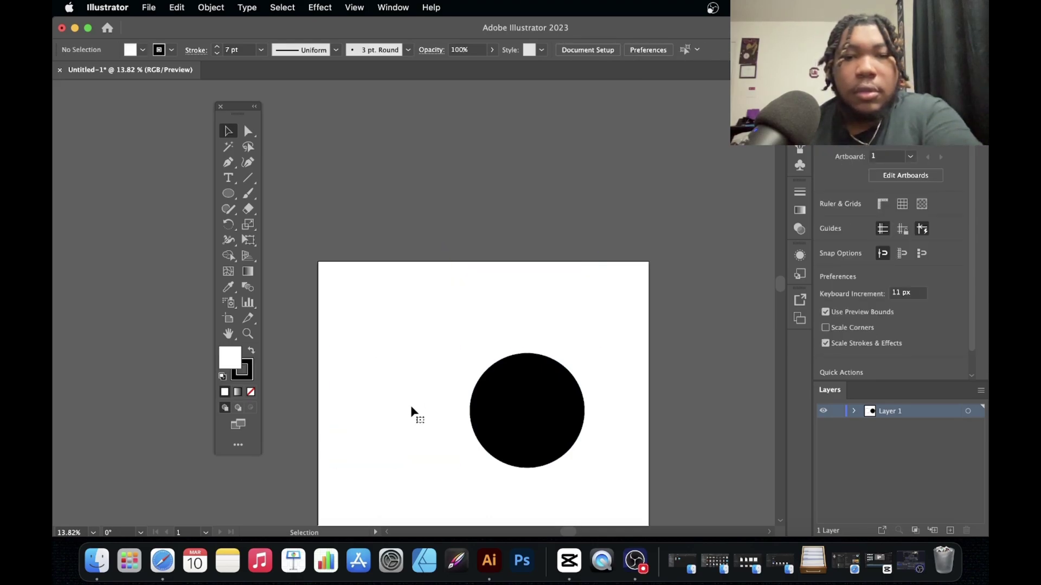
pyautogui.scroll(-3, 328, 325)
pyautogui.scroll(-1, 329, 325)
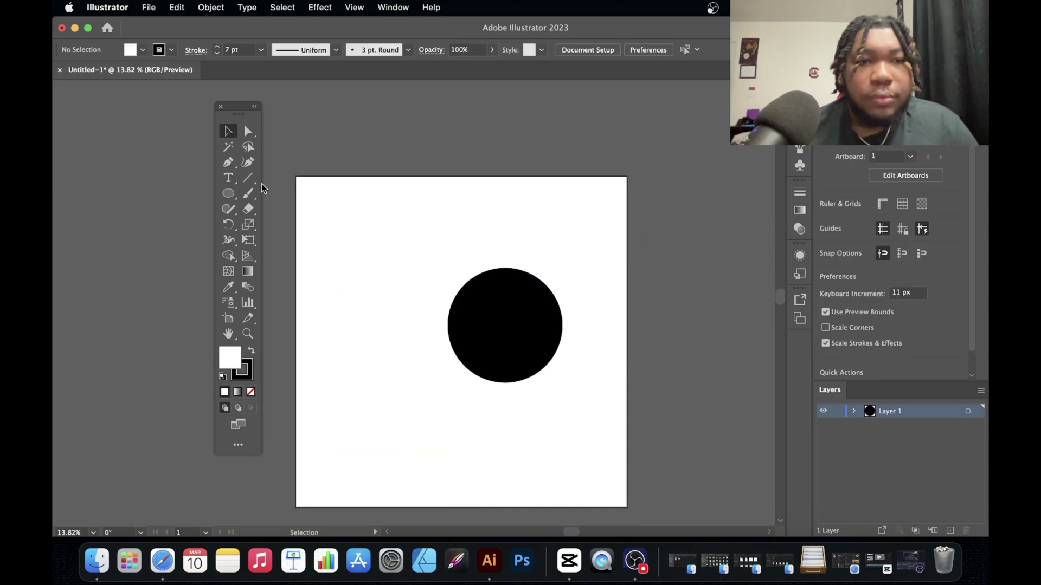
pyautogui.click(229, 178)
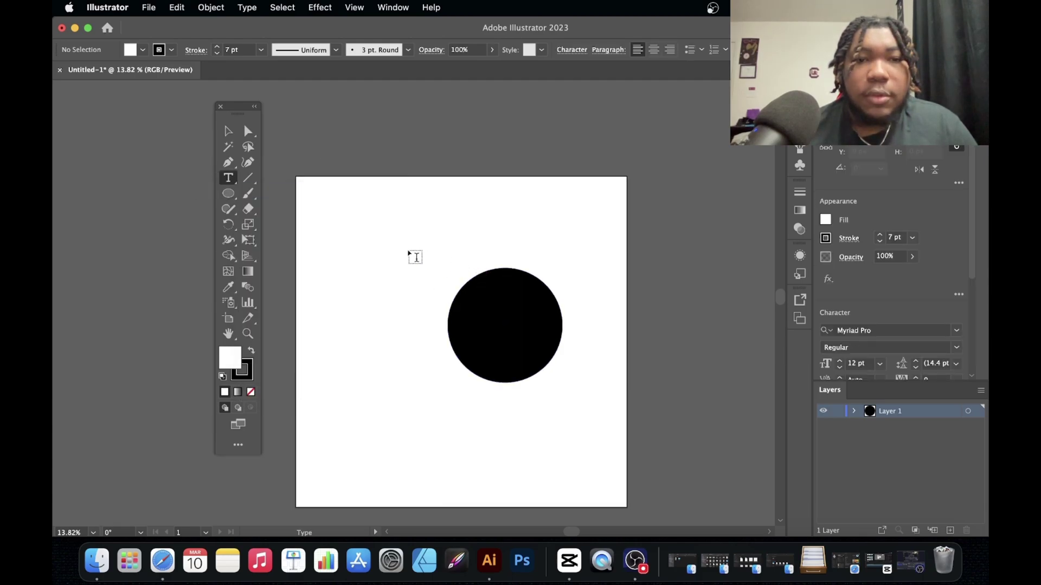
pyautogui.scroll(5, 377, 237)
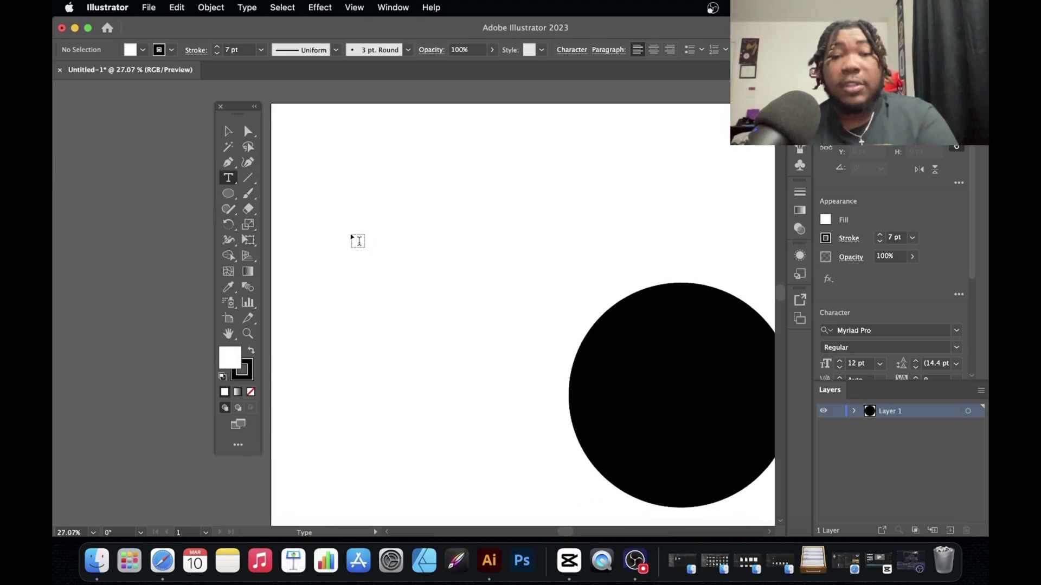
pyautogui.click(368, 235)
pyautogui.scroll(10, 404, 248)
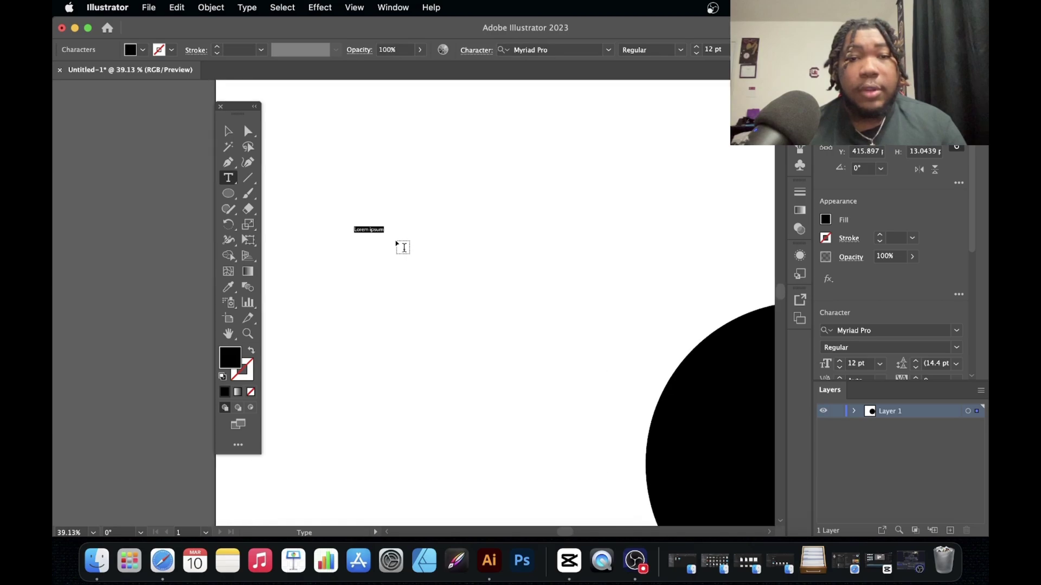
pyautogui.press('BackSpace')
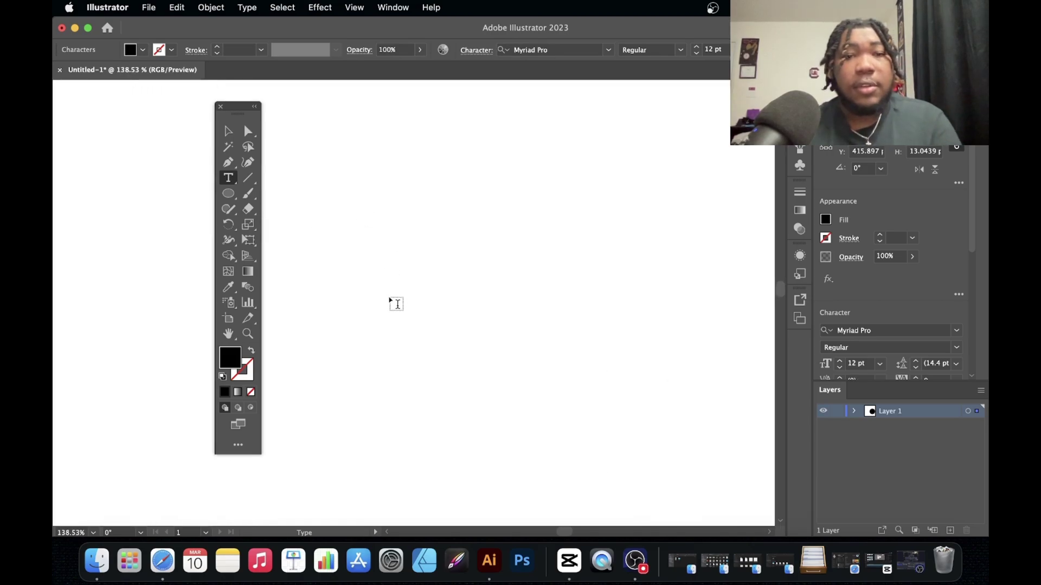
pyautogui.write('sbsbssananana')
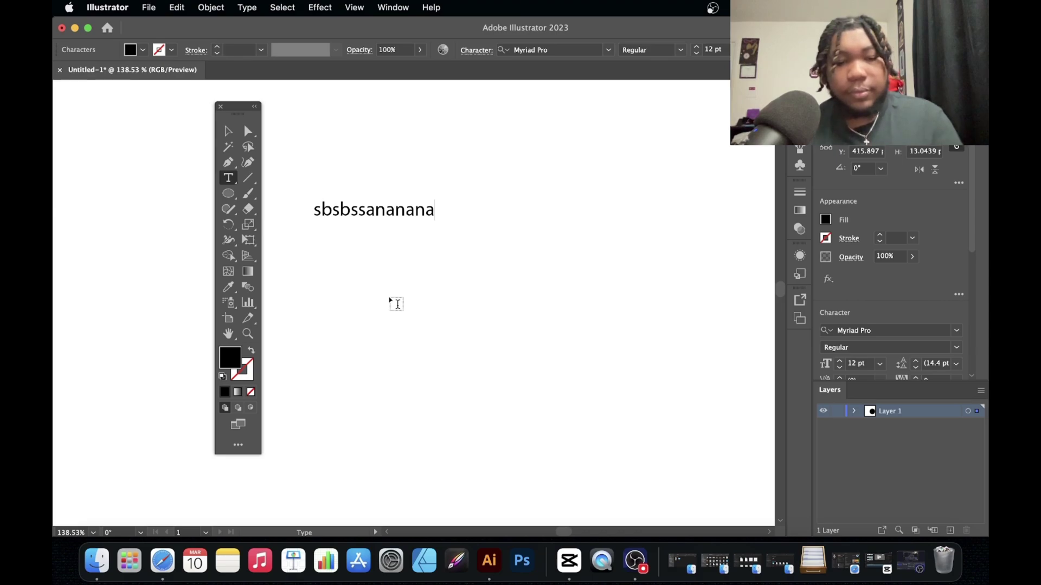
pyautogui.press('super+a')
pyautogui.press('BackSpace')
pyautogui.press('Escape')
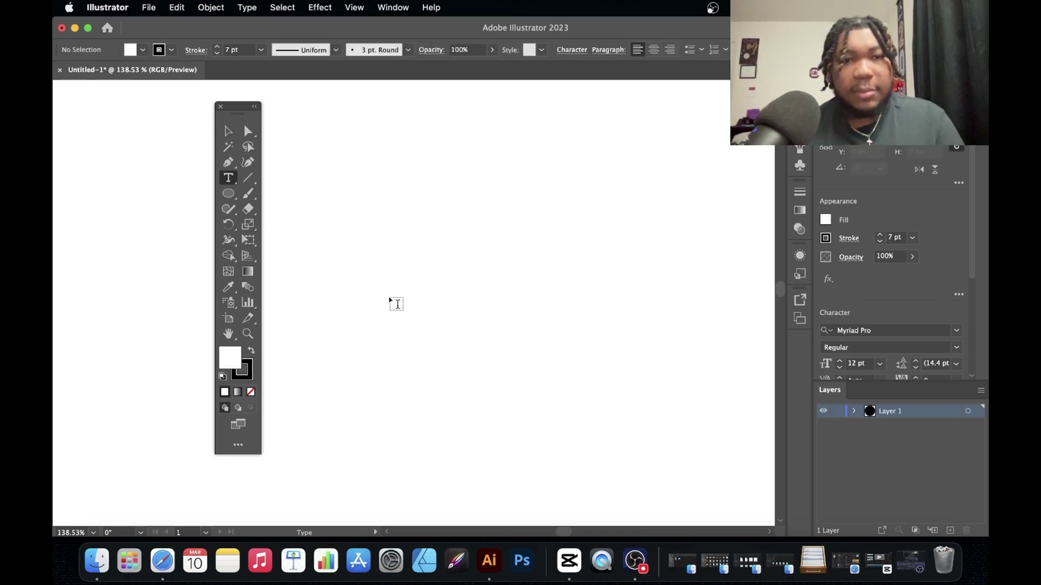
pyautogui.scroll(-6, 396, 302)
pyautogui.scroll(-3, 382, 319)
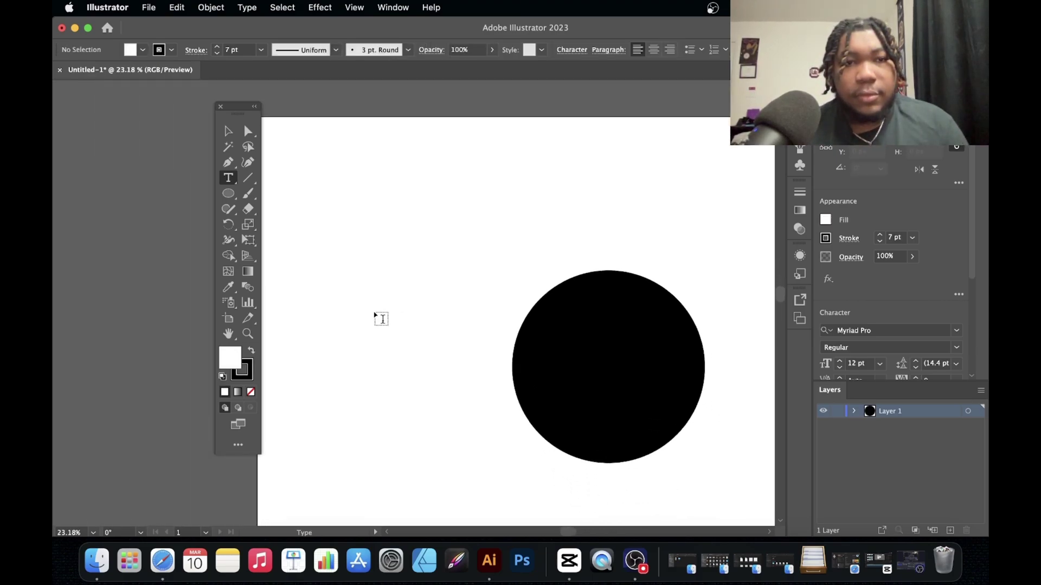
# - Draw three crossing straight 7 pt black lines left of the circle with the Line Segment tool
pyautogui.click(247, 179)
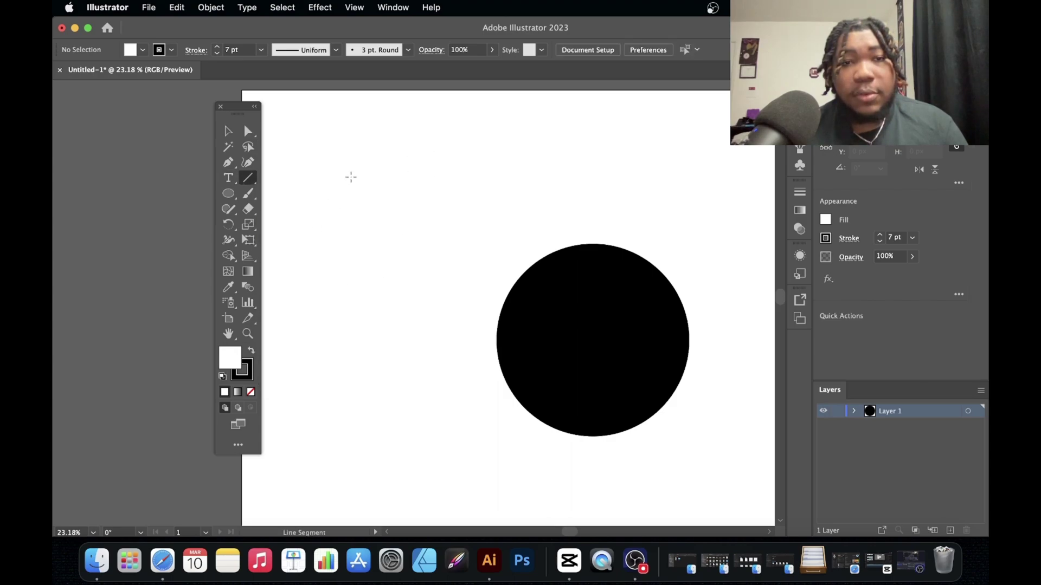
pyautogui.moveTo(350, 177); pyautogui.dragTo(406, 402)
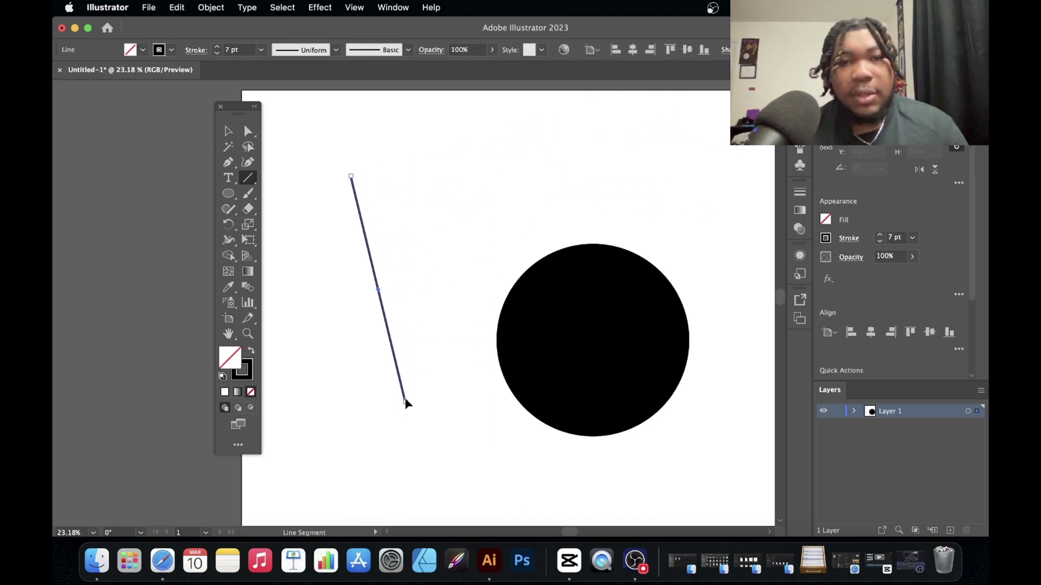
pyautogui.moveTo(297, 314); pyautogui.dragTo(469, 170)
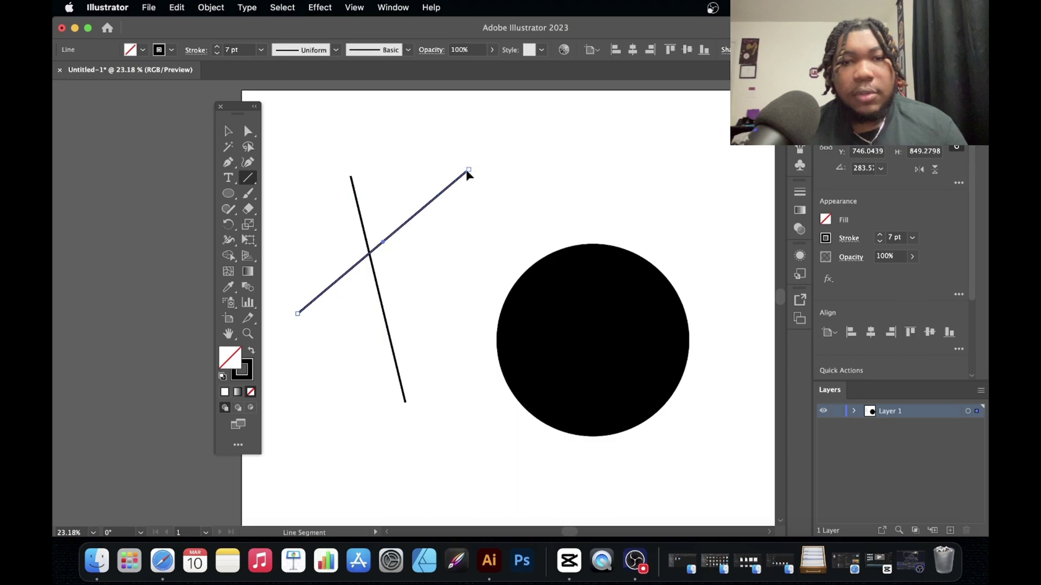
pyautogui.moveTo(497, 209); pyautogui.dragTo(322, 423)
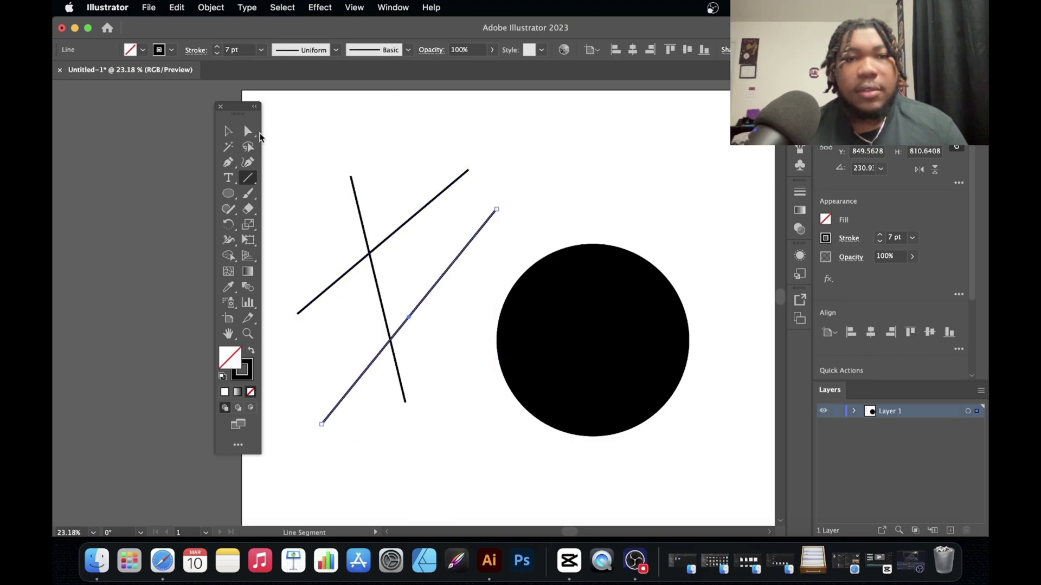
pyautogui.click(228, 131)
pyautogui.click(408, 120)
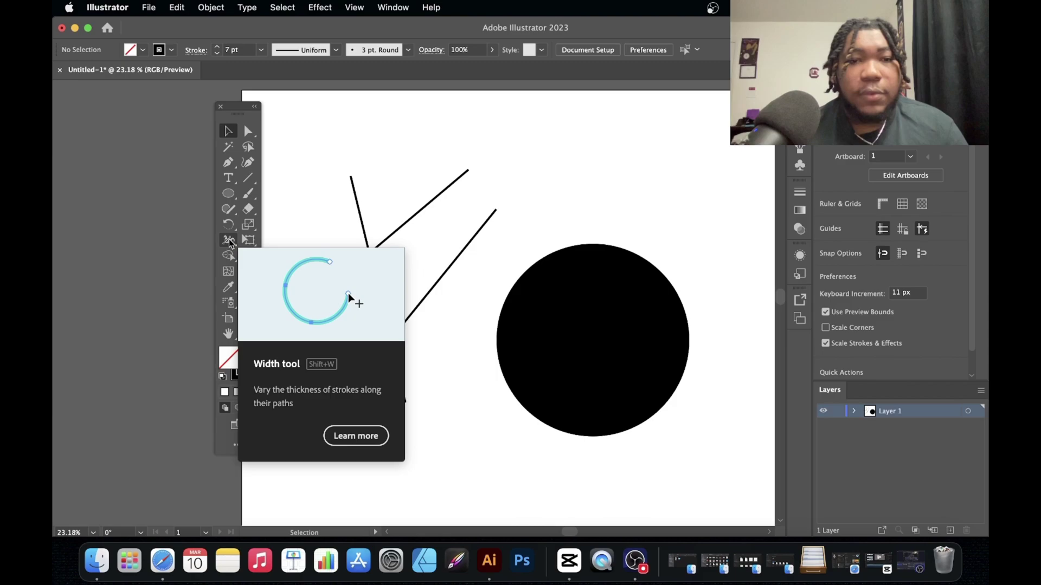
# - Widen the top ends of the upper diagonal and steep lines into wedges with the Width tool
pyautogui.click(441, 198)
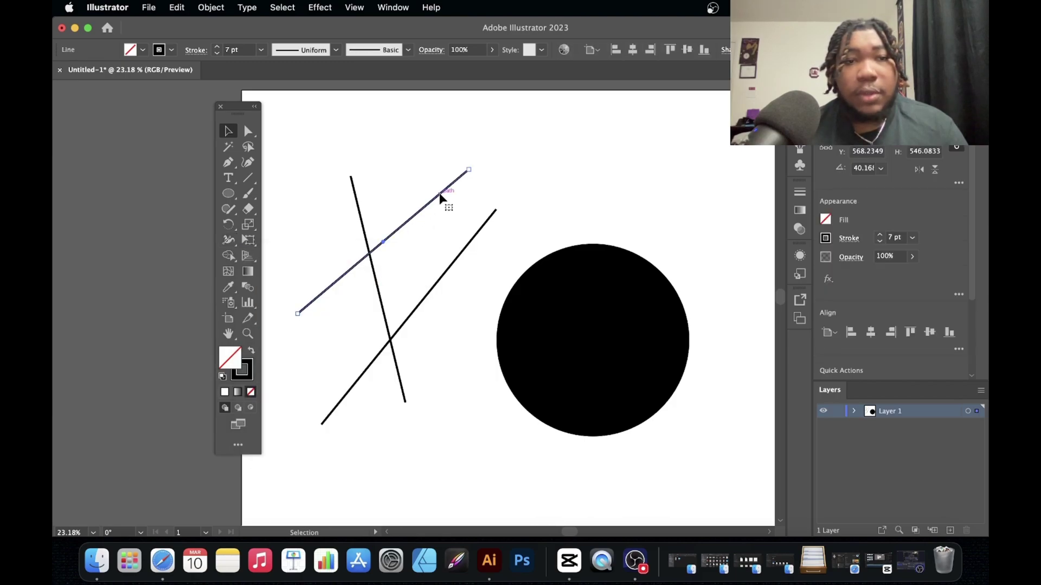
pyautogui.click(228, 239)
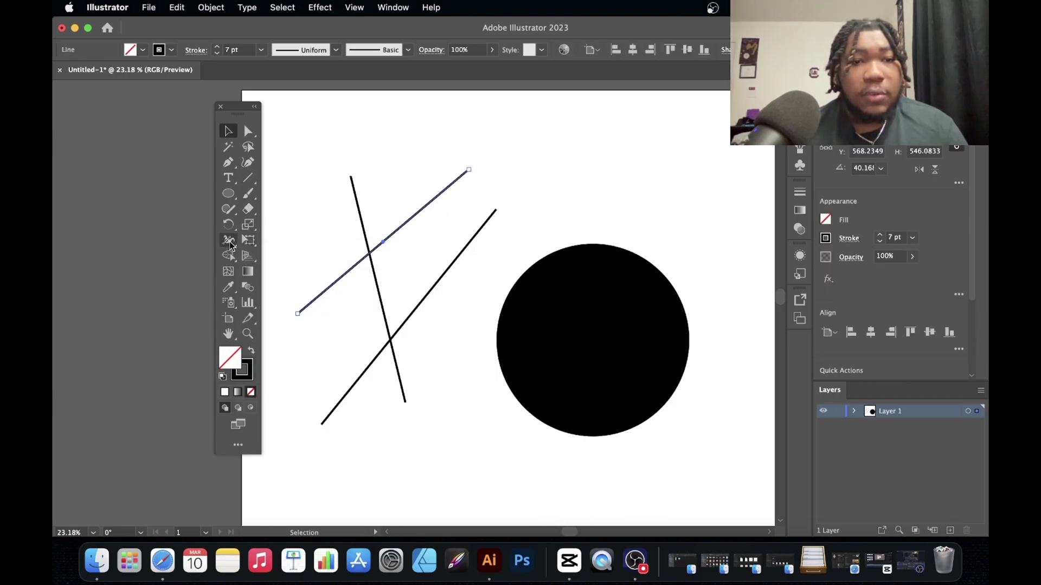
pyautogui.scroll(2, 469, 170)
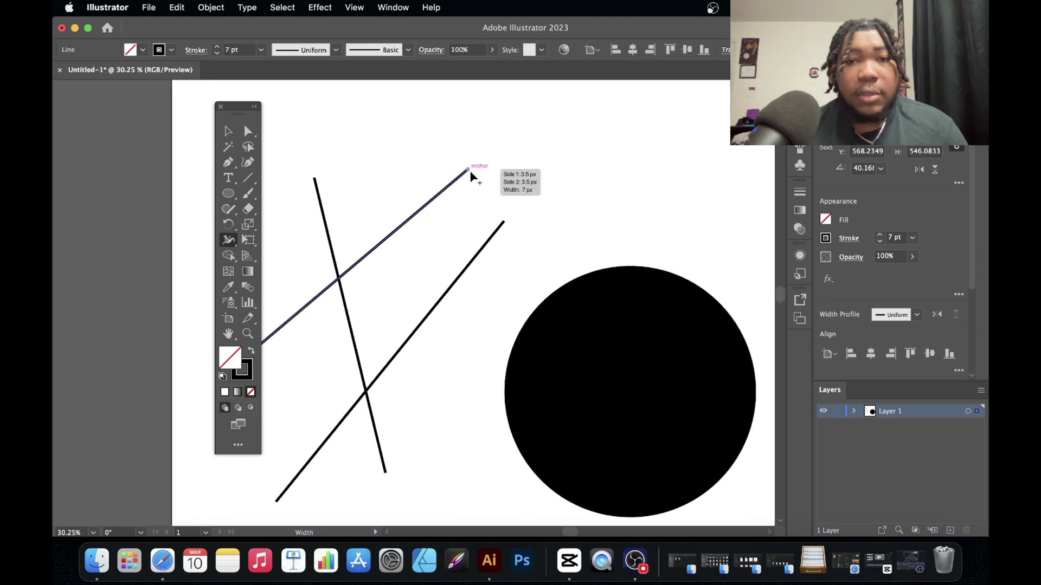
pyautogui.moveTo(469, 170); pyautogui.dragTo(479, 184)
pyautogui.scroll(-3, 479, 186)
pyautogui.hscroll(-1, 478, 185)
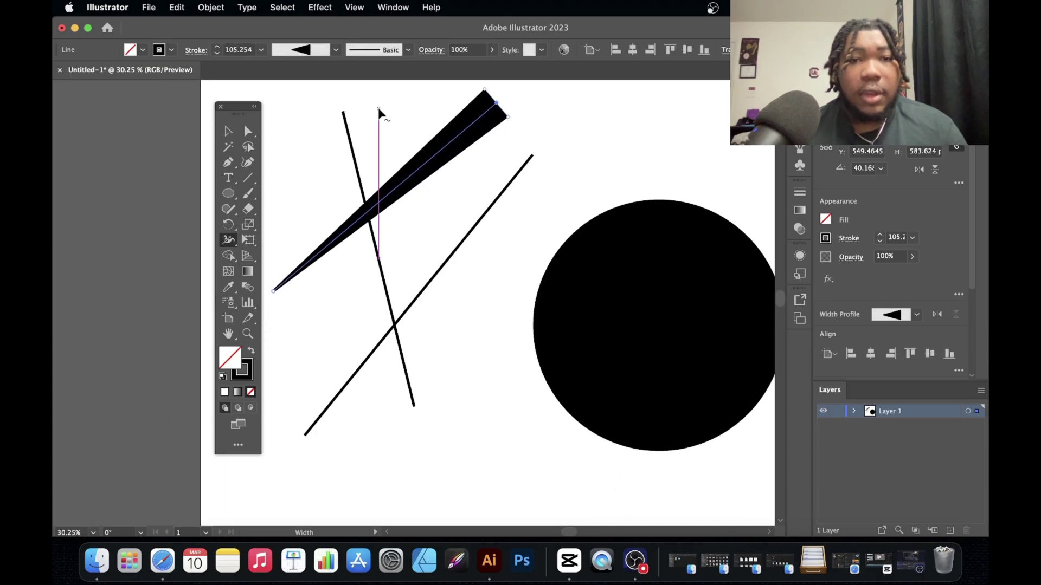
pyautogui.moveTo(344, 110); pyautogui.dragTo(360, 111)
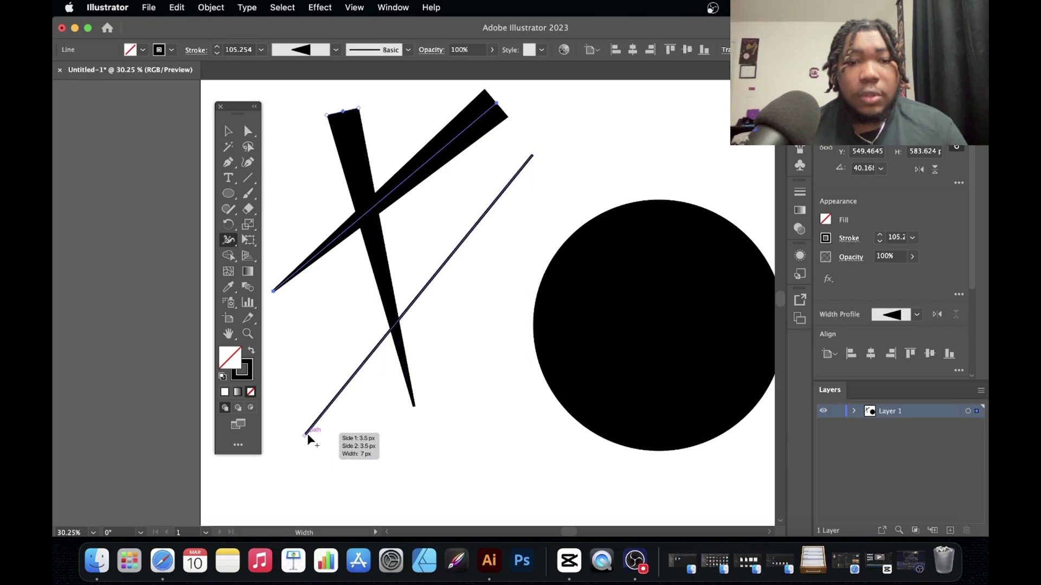
# - Widen the lower line's bottom end and fatten the other strokes, then undo the width changes
pyautogui.moveTo(309, 435); pyautogui.dragTo(321, 450)
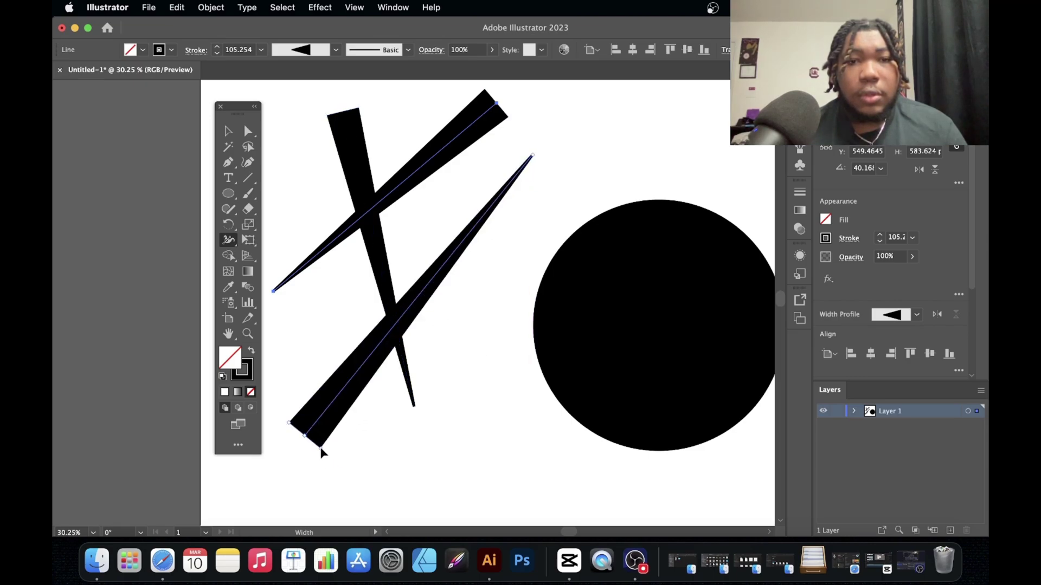
pyautogui.scroll(-3, 321, 452)
pyautogui.scroll(5, 320, 448)
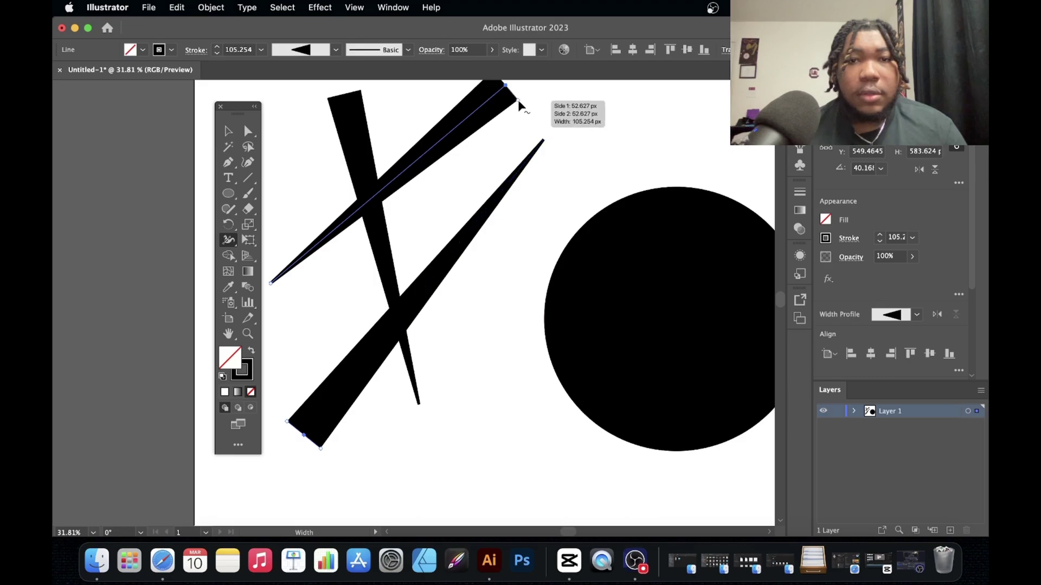
pyautogui.moveTo(518, 100)
pyautogui.mouseDown()
pyautogui.moveTo(506, 87)
pyautogui.moveTo(509, 165)
pyautogui.mouseUp()
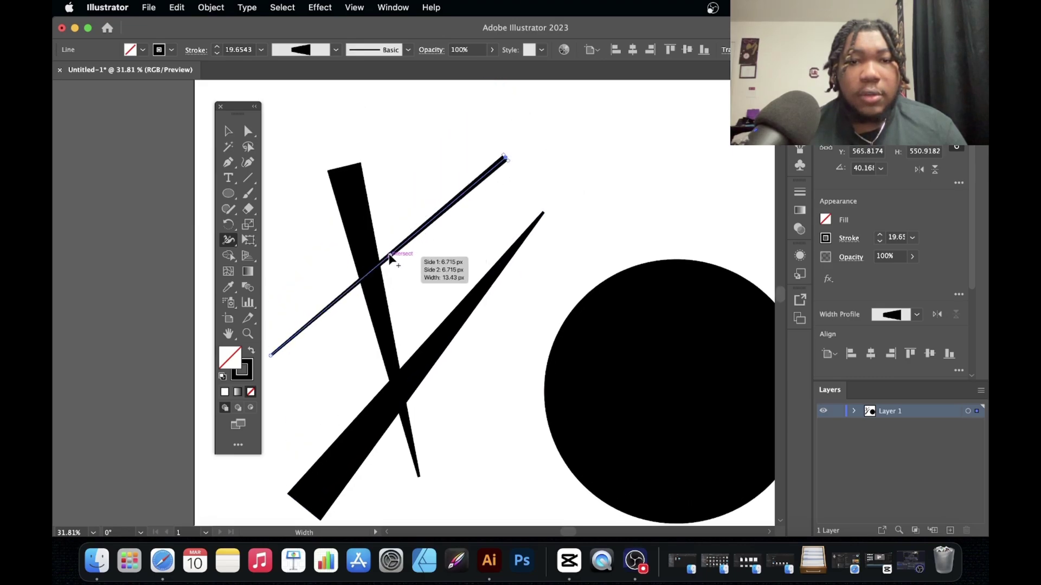
pyautogui.moveTo(389, 259); pyautogui.dragTo(393, 266)
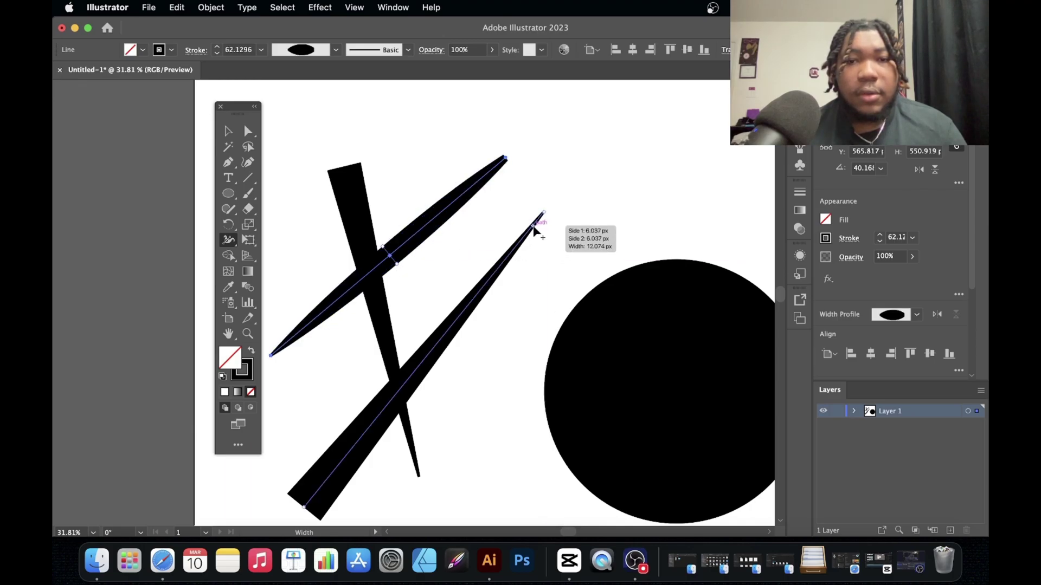
pyautogui.moveTo(548, 215)
pyautogui.mouseDown()
pyautogui.moveTo(627, 271)
pyautogui.moveTo(610, 250)
pyautogui.mouseUp()
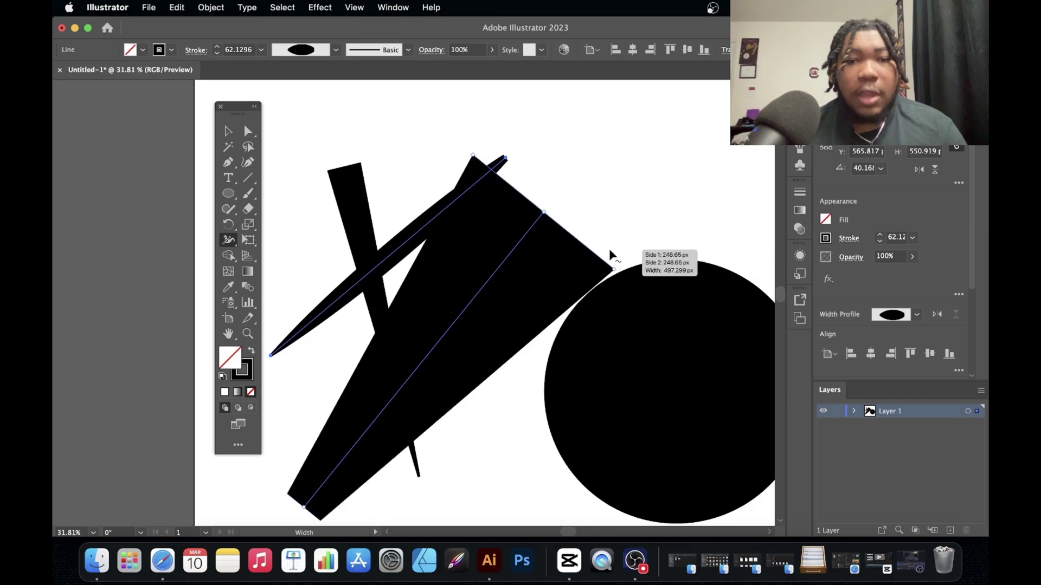
pyautogui.press('super+z')
pyautogui.press('super+z')
pyautogui.press('super+z')
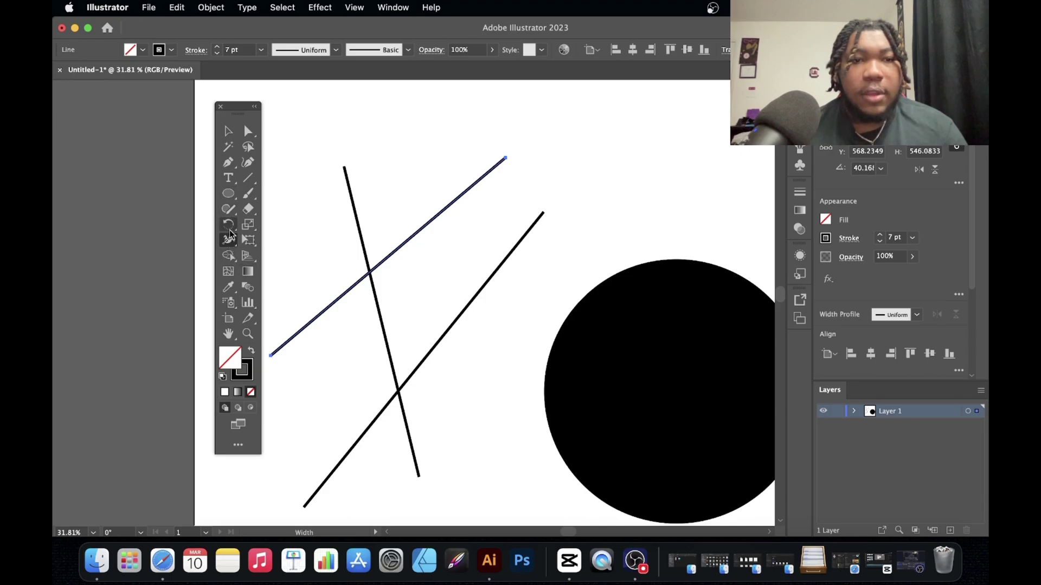
# - Draw a wavy freehand curve below the circle with the Pencil tool
pyautogui.click(228, 210)
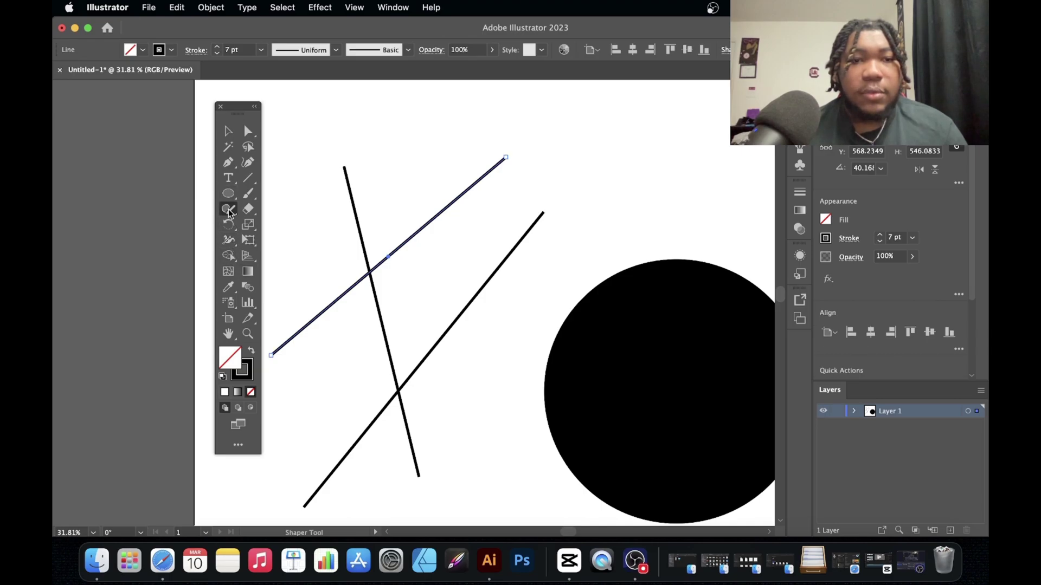
pyautogui.moveTo(228, 212); pyautogui.dragTo(290, 239)
pyautogui.scroll(-3, 418, 257)
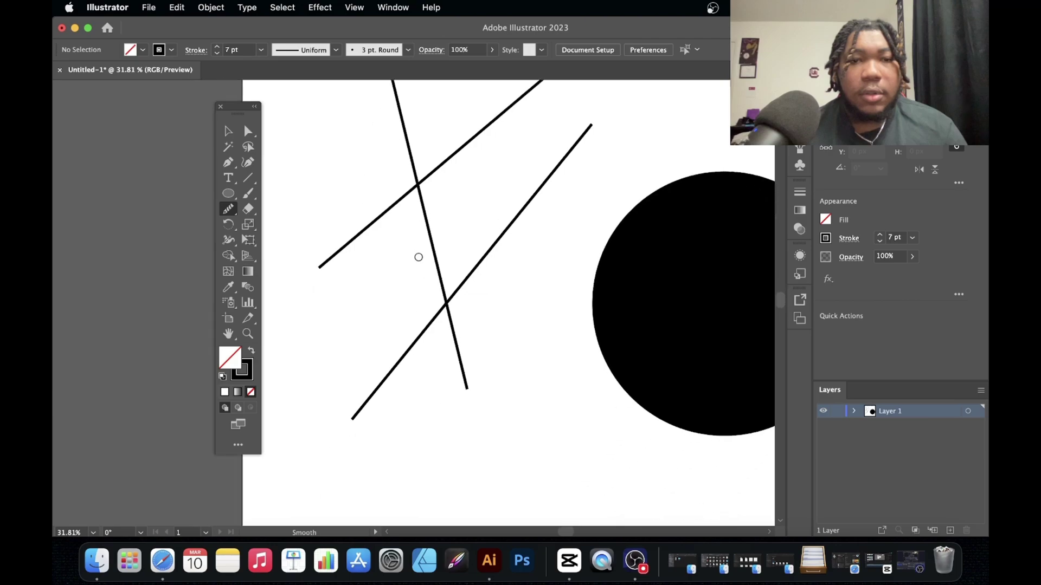
pyautogui.scroll(-3, 419, 257)
pyautogui.hscroll(2, 419, 257)
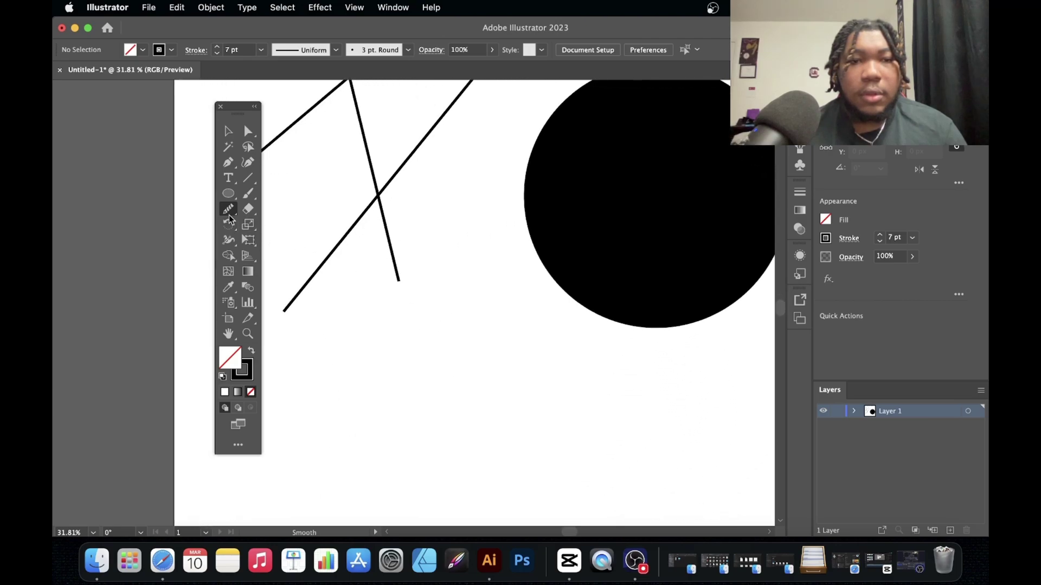
pyautogui.moveTo(229, 210)
pyautogui.mouseDown()
pyautogui.moveTo(301, 217)
pyautogui.moveTo(305, 230)
pyautogui.moveTo(306, 222)
pyautogui.mouseUp()
pyautogui.press('super+0')
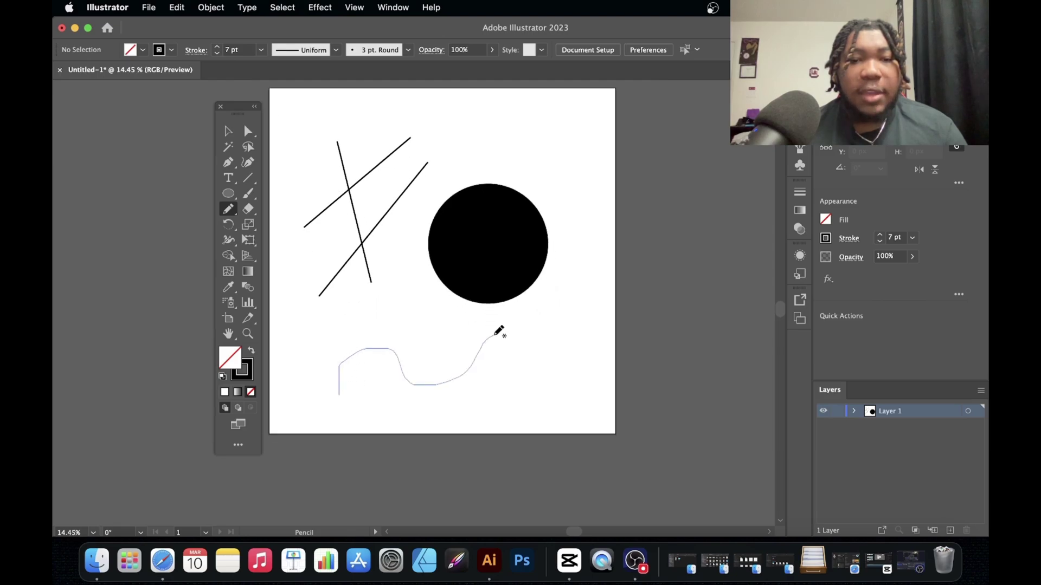
pyautogui.moveTo(495, 334); pyautogui.dragTo(494, 335)
pyautogui.scroll(5, 441, 355)
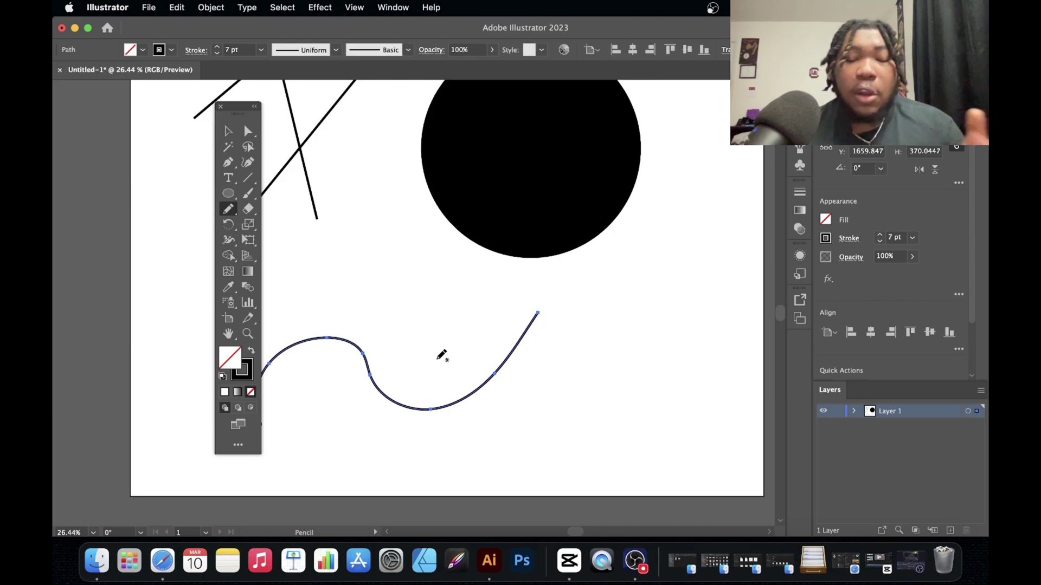
pyautogui.scroll(2, 441, 355)
pyautogui.hscroll(-2, 441, 355)
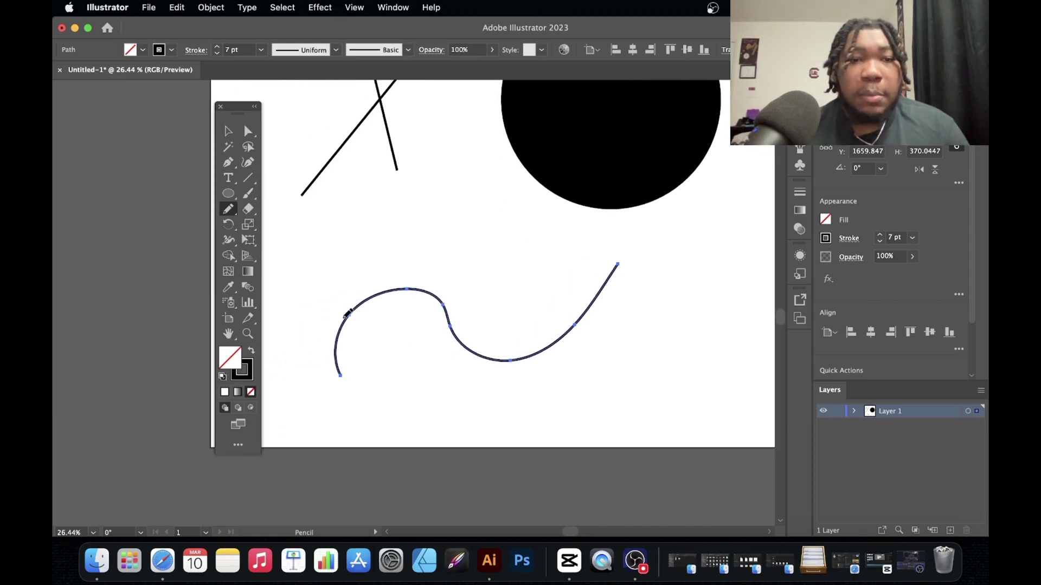
# - Smooth the curve's middle bend with repeated passes of the Smooth tool
pyautogui.moveTo(232, 213); pyautogui.dragTo(281, 243)
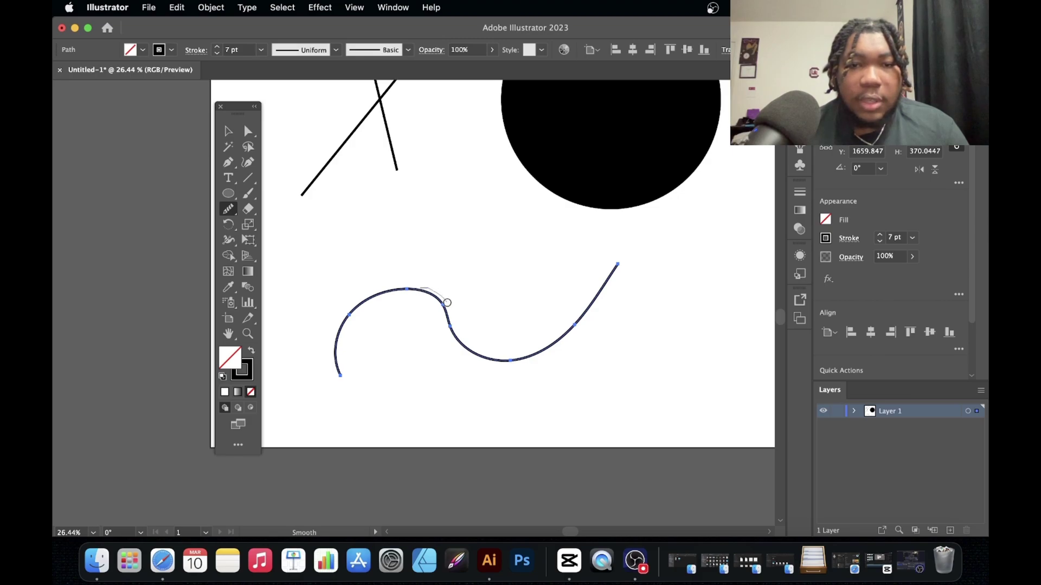
pyautogui.moveTo(447, 303); pyautogui.dragTo(545, 382)
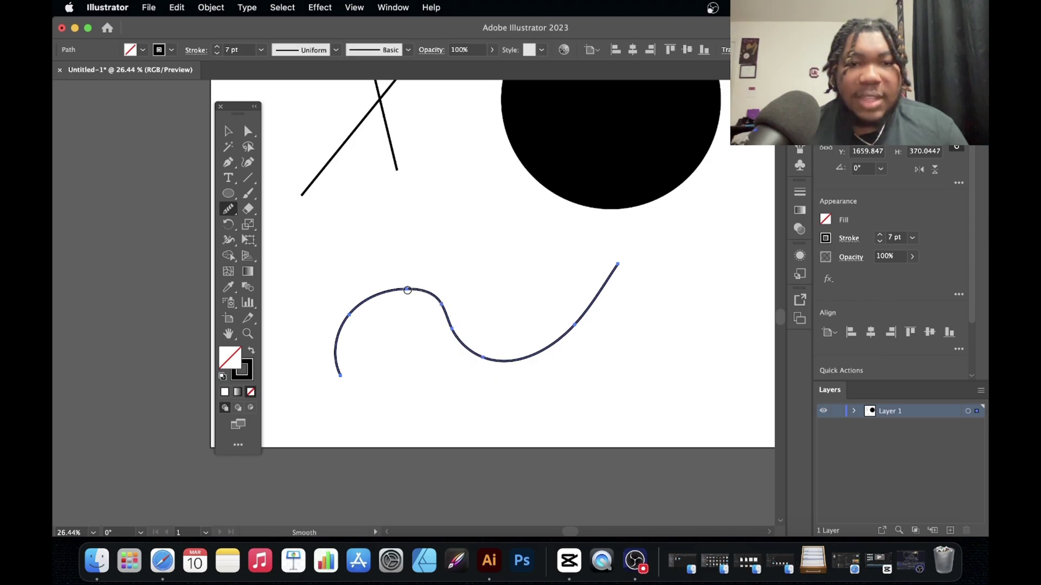
pyautogui.moveTo(442, 300); pyautogui.dragTo(585, 352)
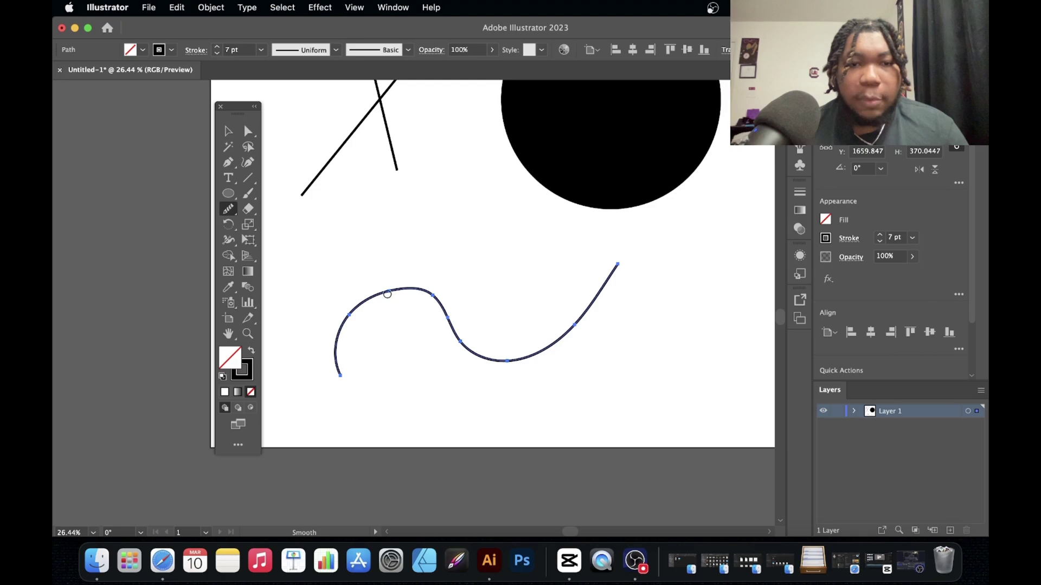
pyautogui.moveTo(437, 299)
pyautogui.mouseDown()
pyautogui.moveTo(455, 338)
pyautogui.moveTo(550, 346)
pyautogui.mouseUp()
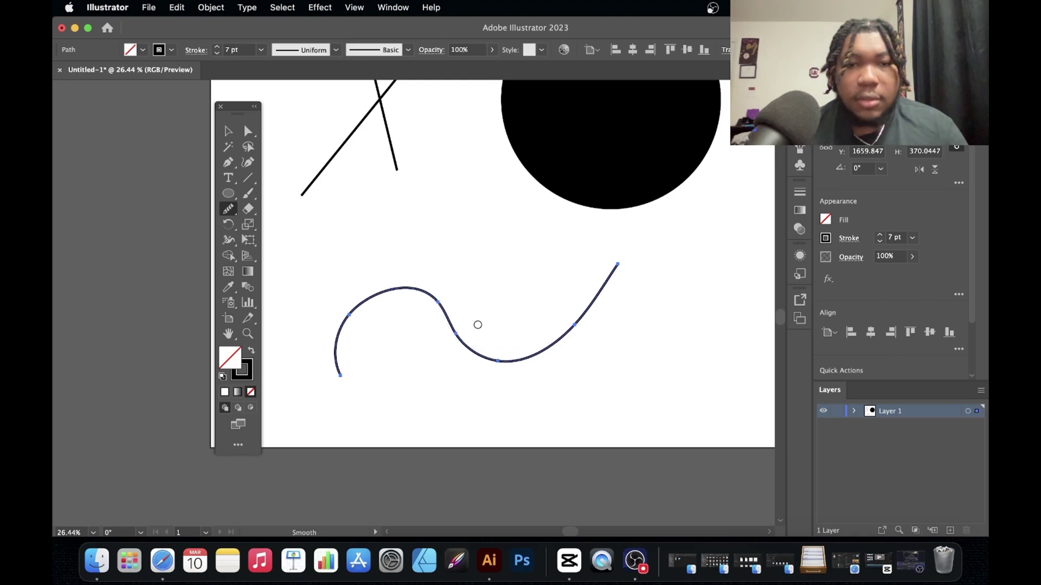
pyautogui.moveTo(435, 301); pyautogui.dragTo(486, 355)
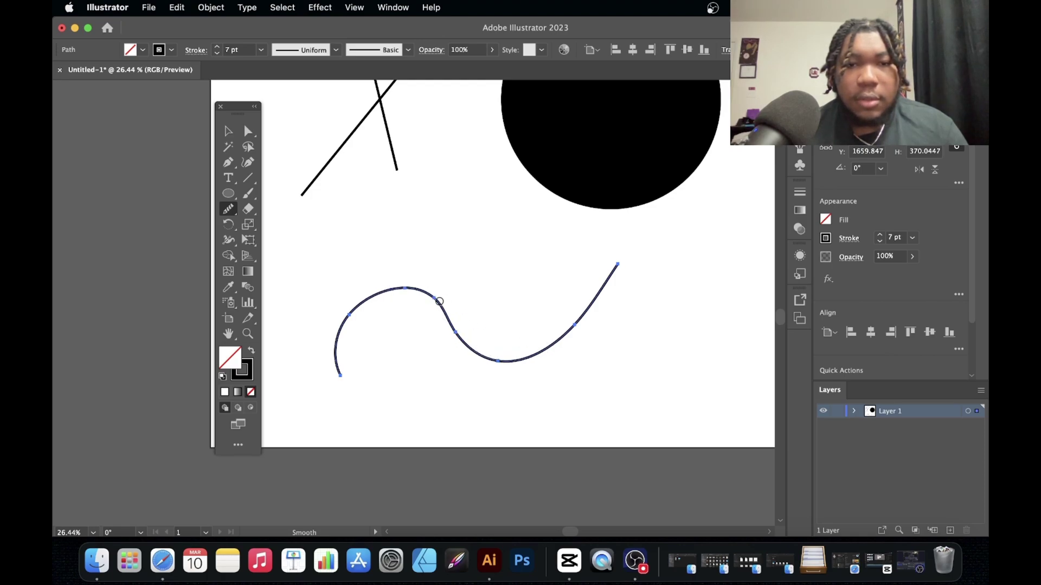
pyautogui.moveTo(435, 301); pyautogui.dragTo(510, 343)
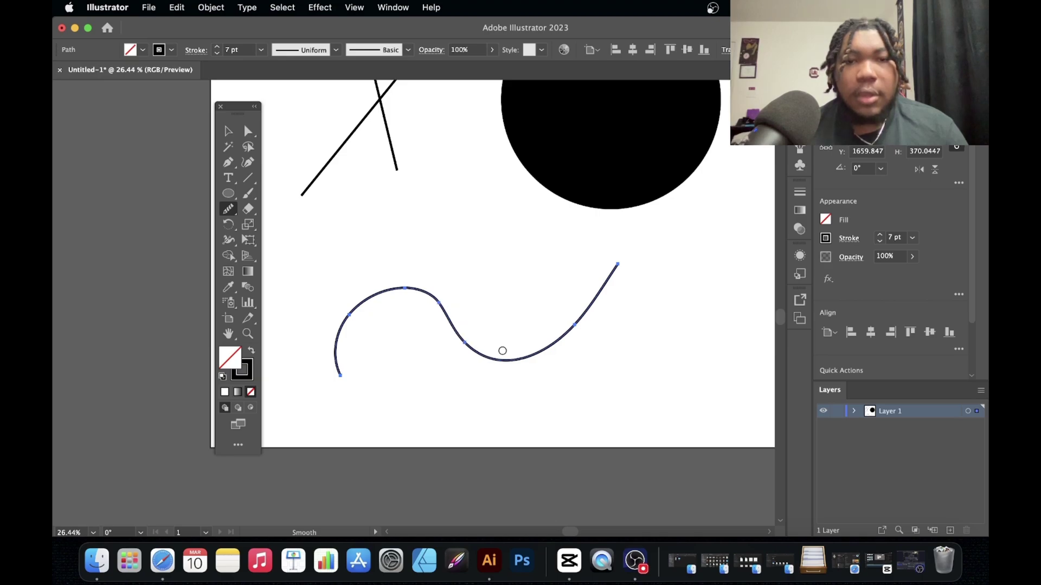
pyautogui.scroll(-3, 502, 351)
pyautogui.scroll(5, 502, 350)
pyautogui.scroll(3, 502, 351)
pyautogui.hscroll(3, 503, 351)
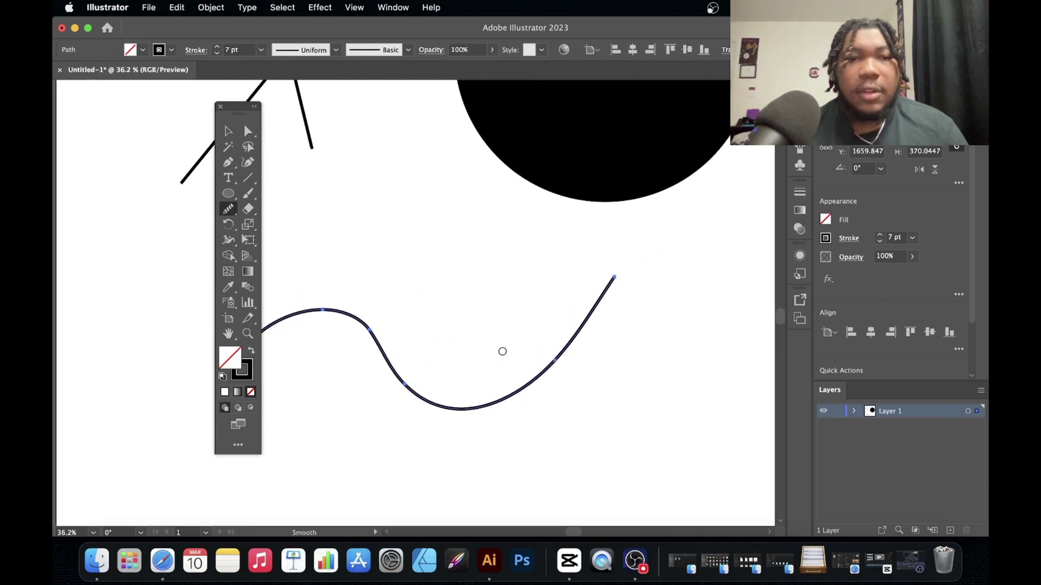
pyautogui.scroll(-4, 461, 437)
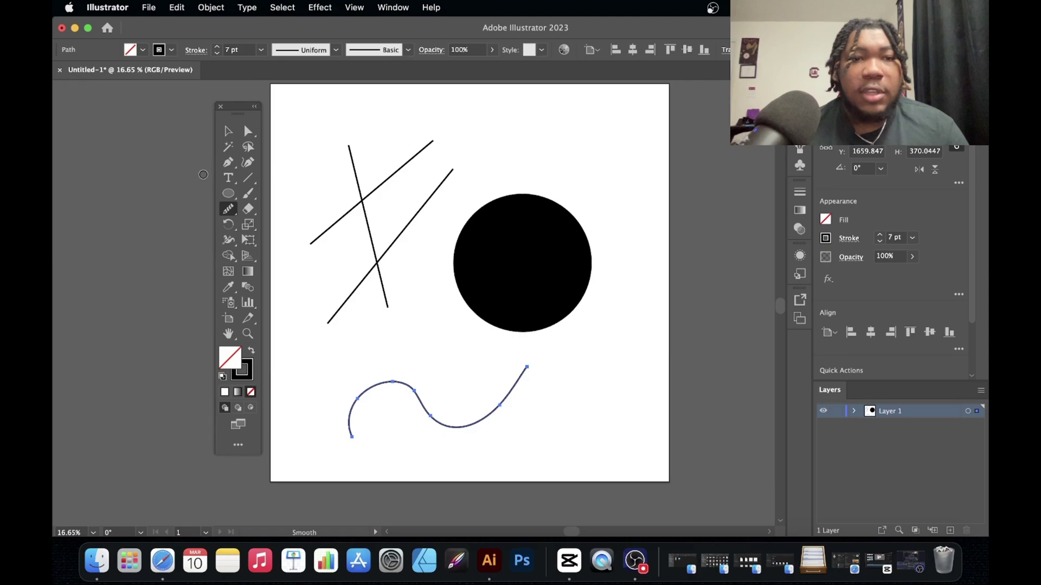
pyautogui.click(228, 162)
pyautogui.click(561, 102)
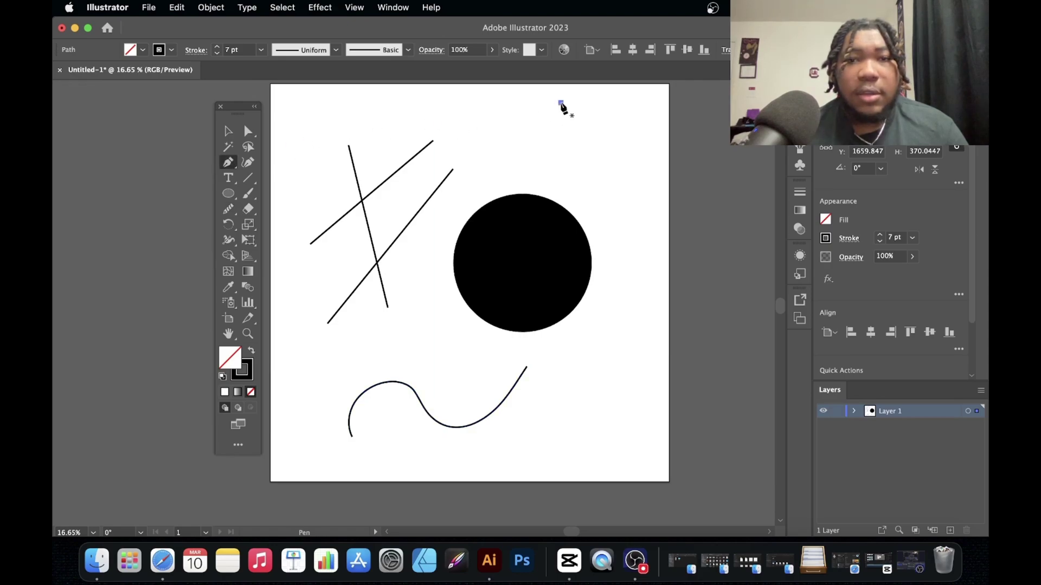
pyautogui.click(640, 139)
pyautogui.click(653, 210)
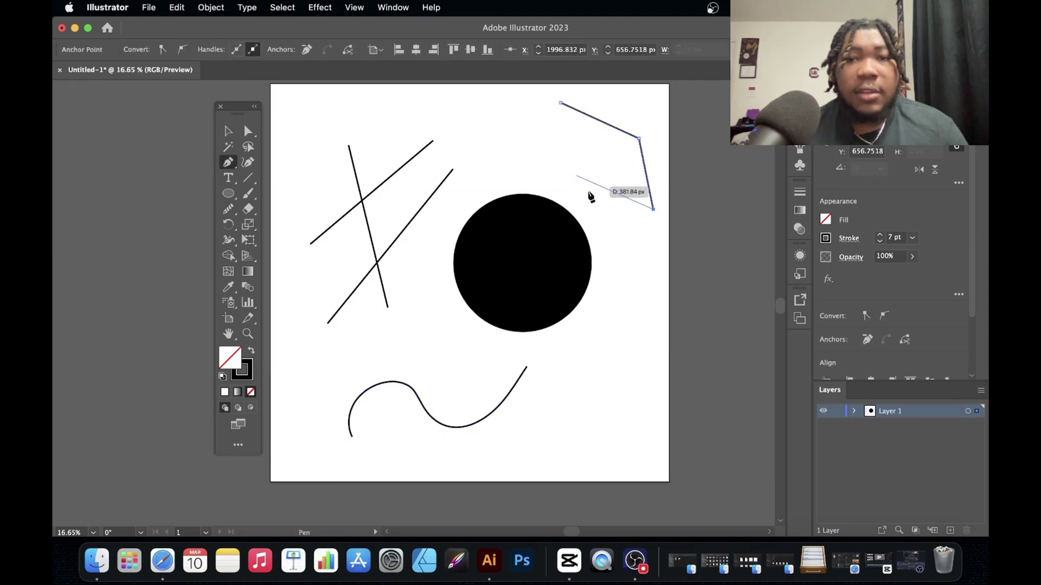
pyautogui.click(653, 240)
pyautogui.click(656, 252)
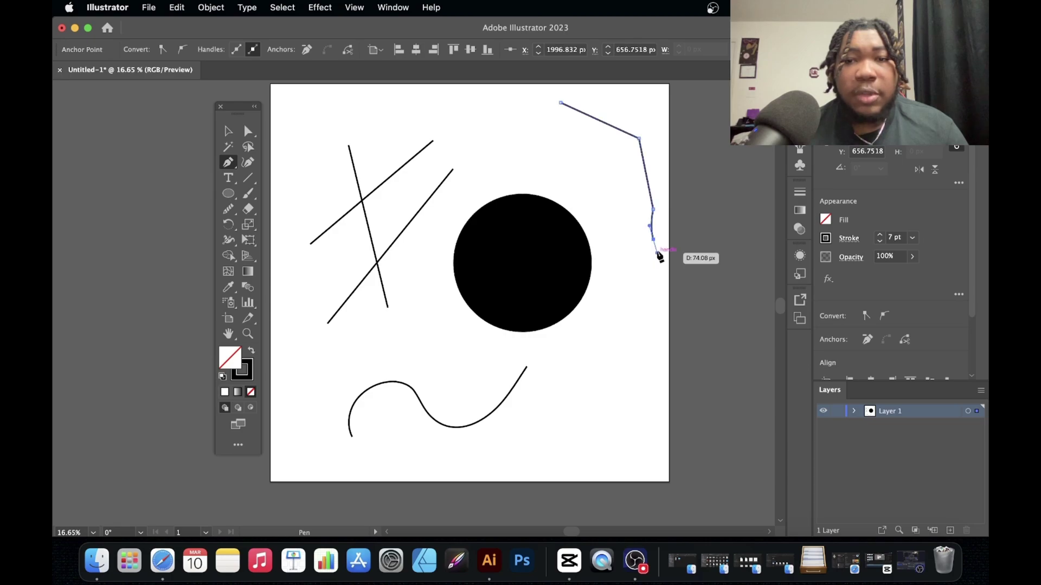
pyautogui.moveTo(645, 330); pyautogui.dragTo(633, 349)
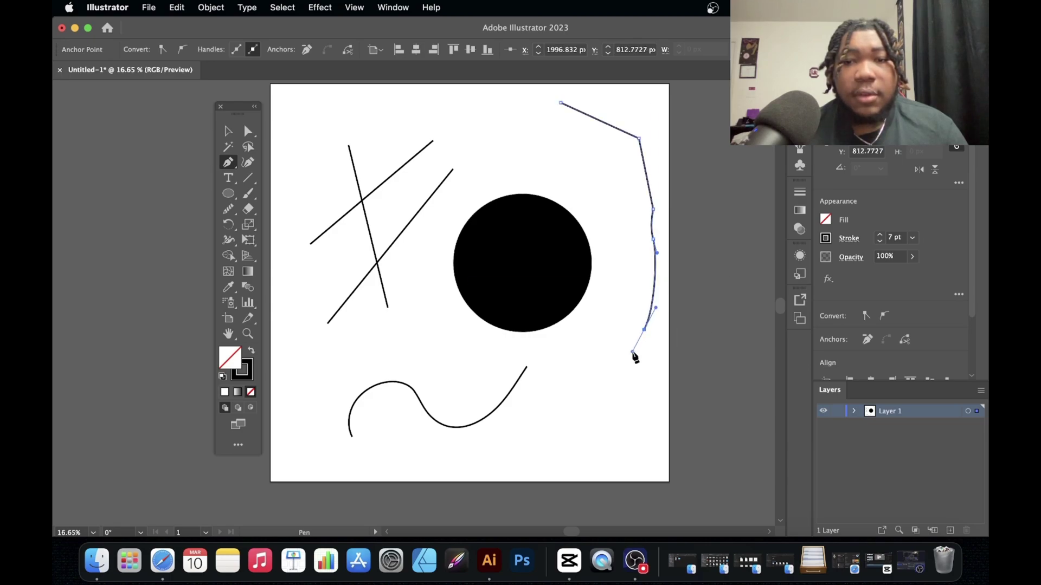
pyautogui.moveTo(603, 394); pyautogui.dragTo(659, 462)
pyautogui.click(648, 465)
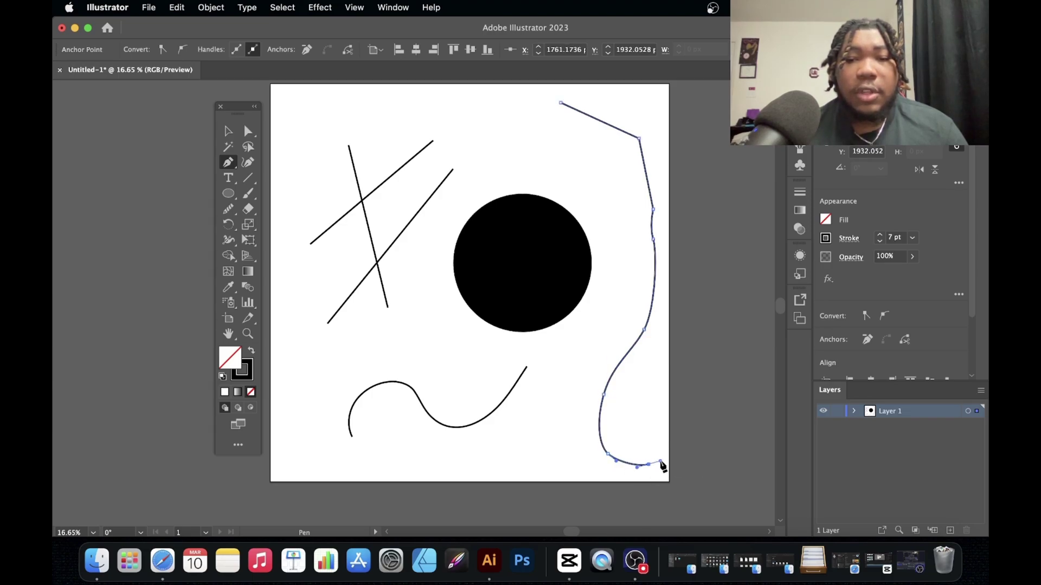
pyautogui.moveTo(227, 211); pyautogui.dragTo(276, 220)
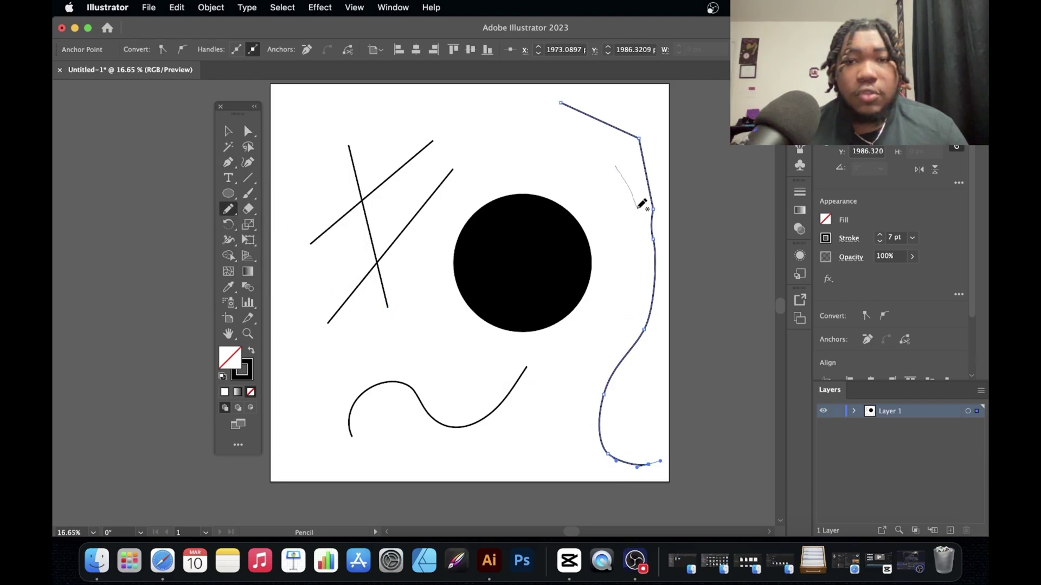
pyautogui.moveTo(585, 401); pyautogui.dragTo(640, 478)
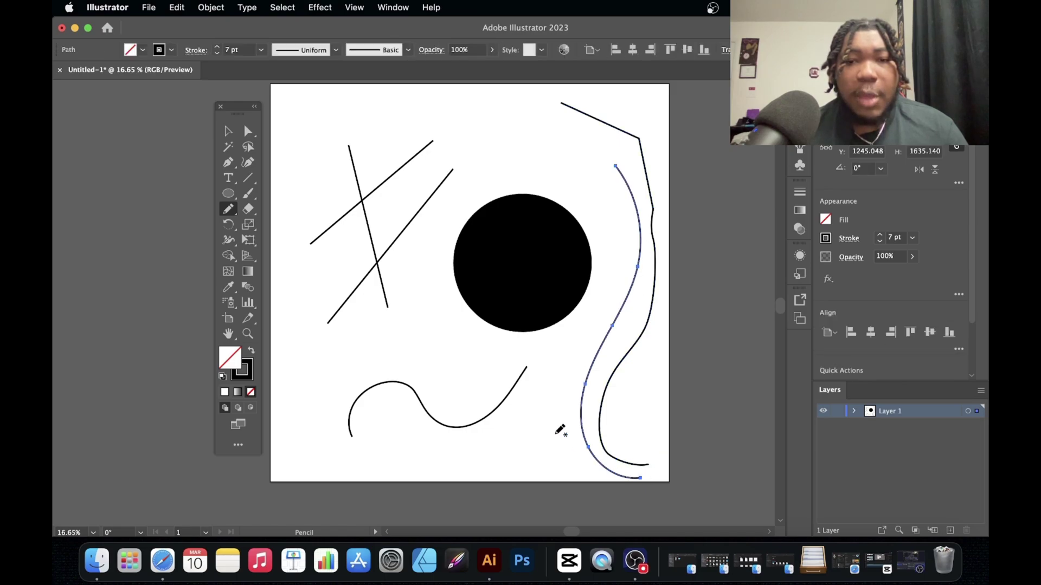
pyautogui.click(228, 131)
pyautogui.click(464, 129)
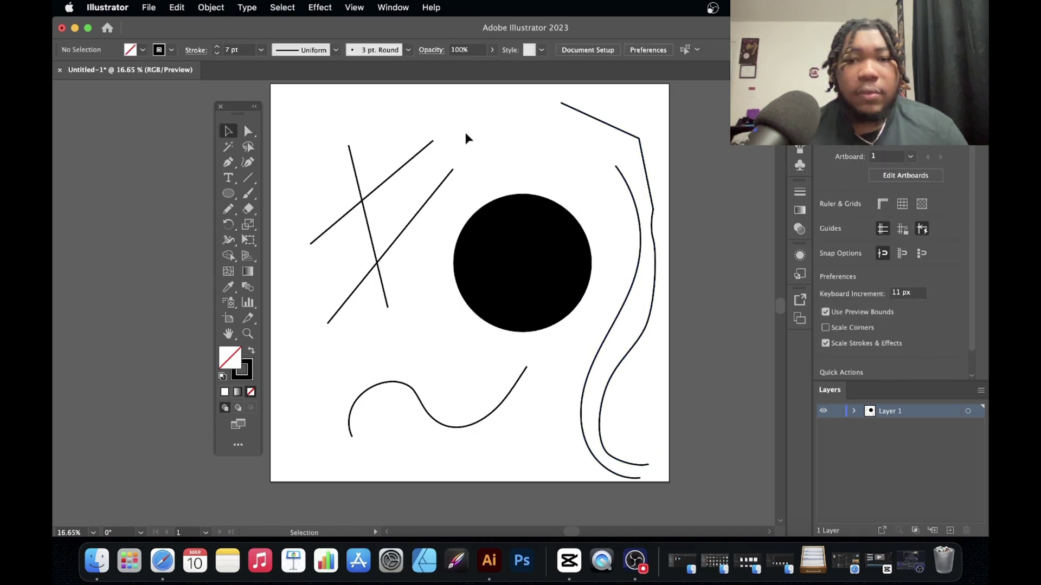
pyautogui.click(626, 334)
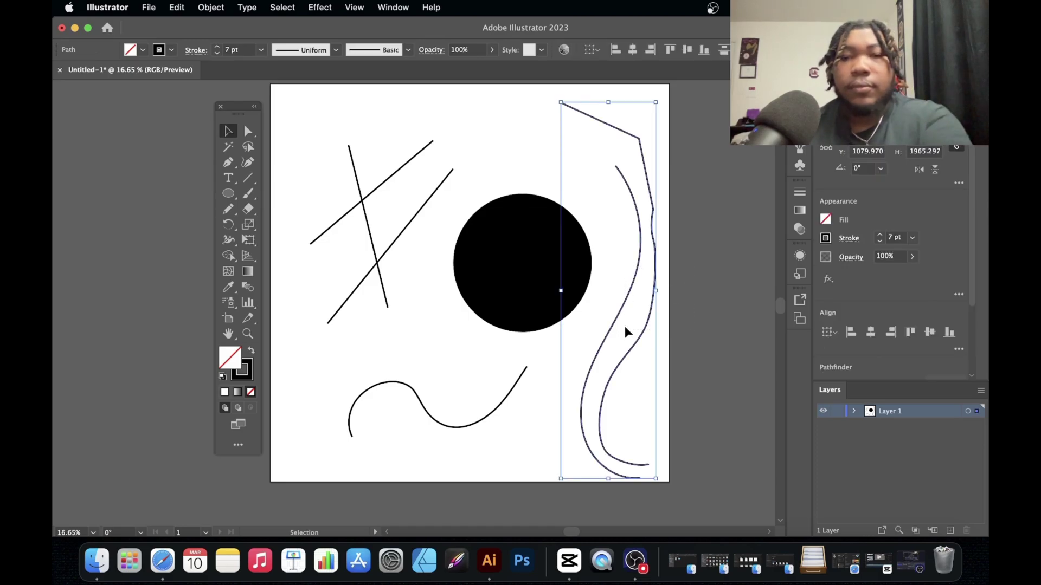
pyautogui.press('BackSpace')
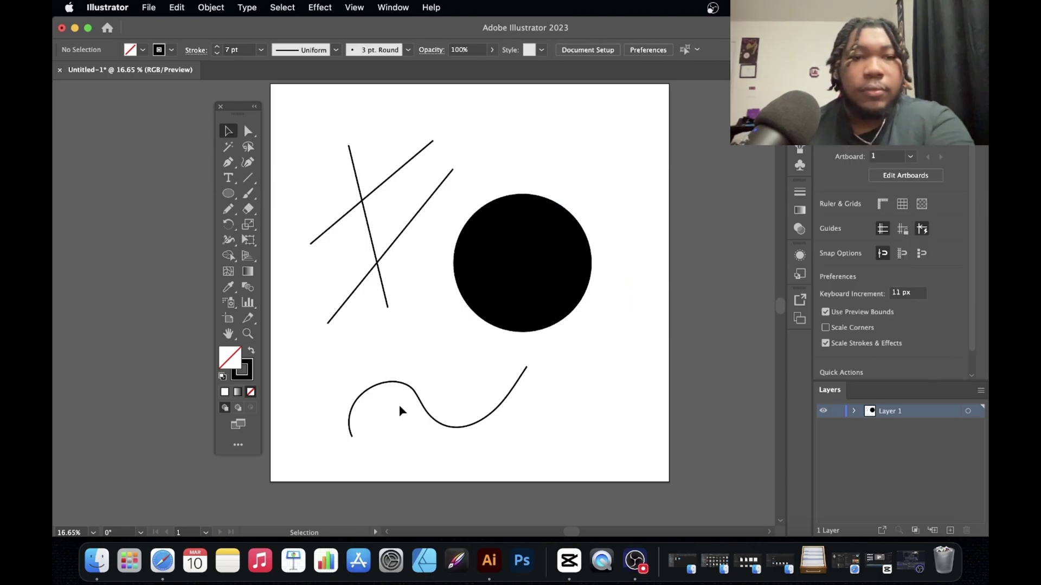
pyautogui.click(248, 209)
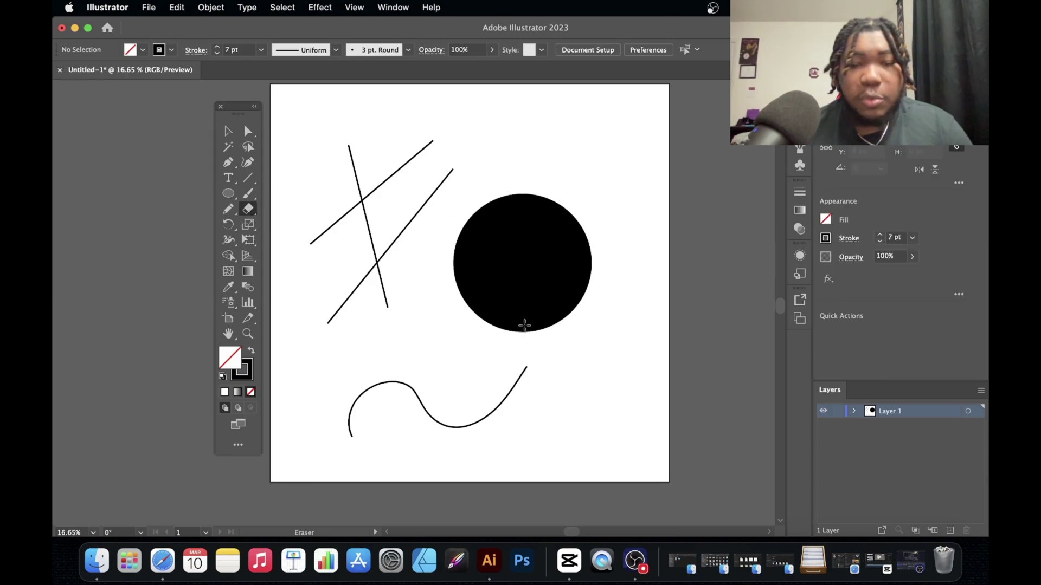
pyautogui.scroll(5, 525, 325)
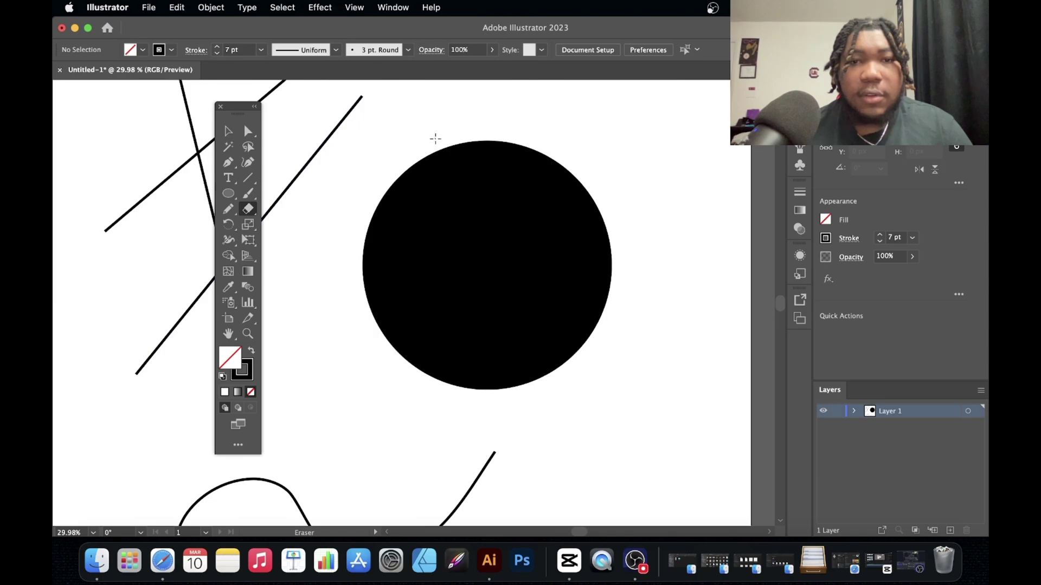
pyautogui.moveTo(420, 132); pyautogui.dragTo(567, 316)
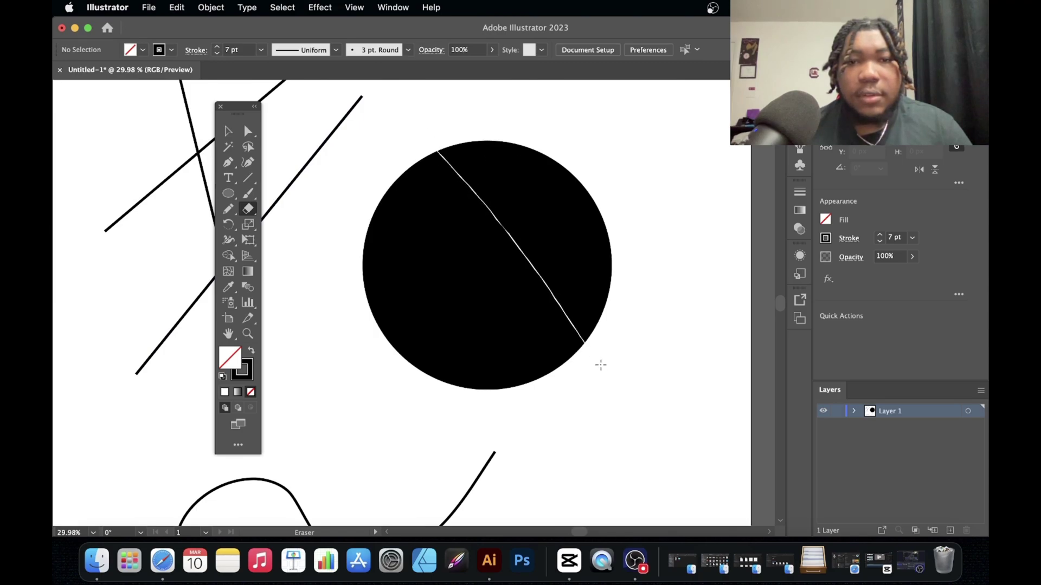
pyautogui.click(229, 132)
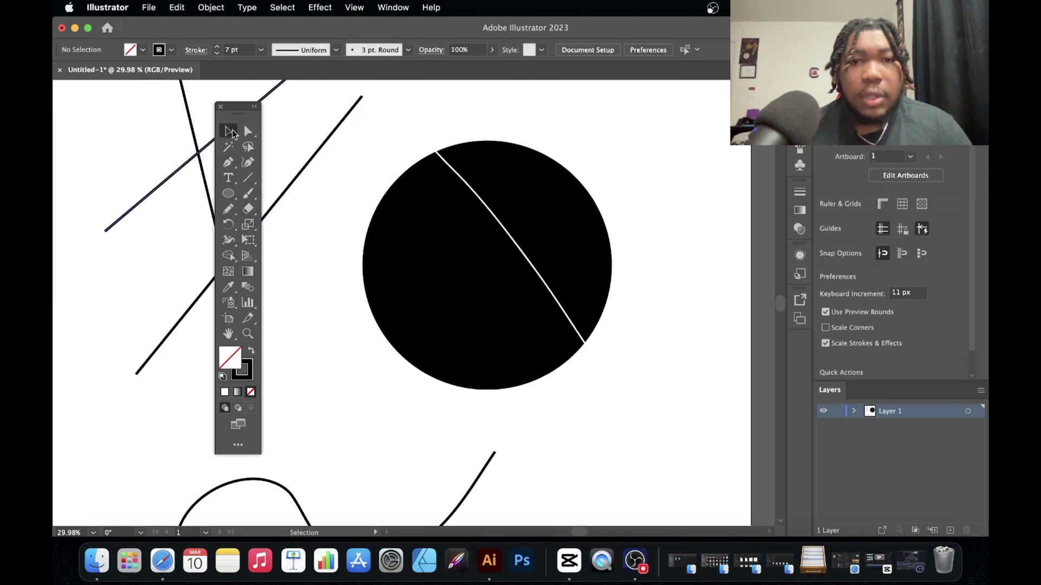
pyautogui.moveTo(542, 187); pyautogui.dragTo(595, 158)
# - Undo the previous move and rotate the right-hand circle piece to about 283.57°
pyautogui.press('cmd+z')
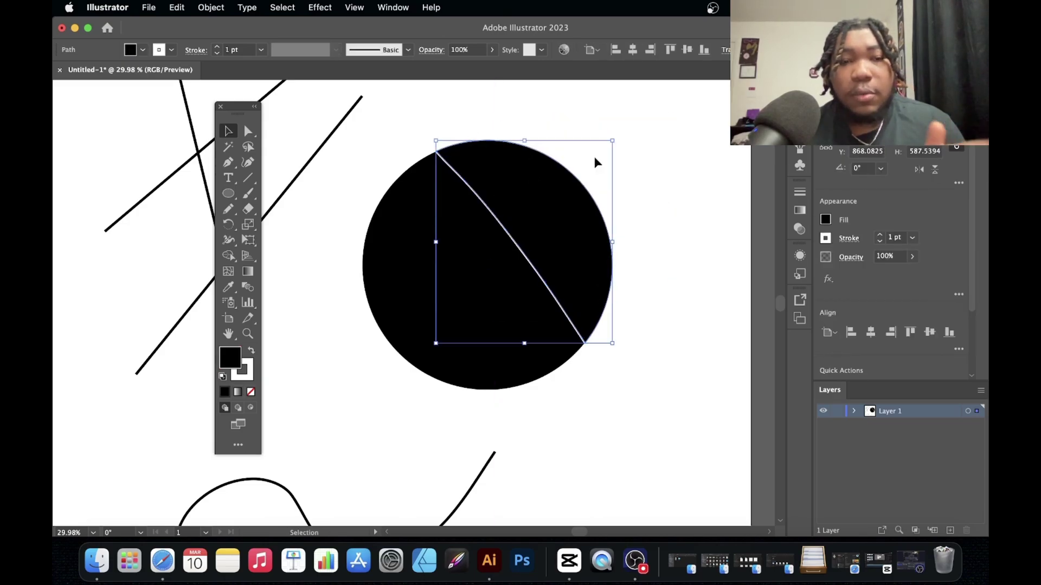
pyautogui.click(477, 111)
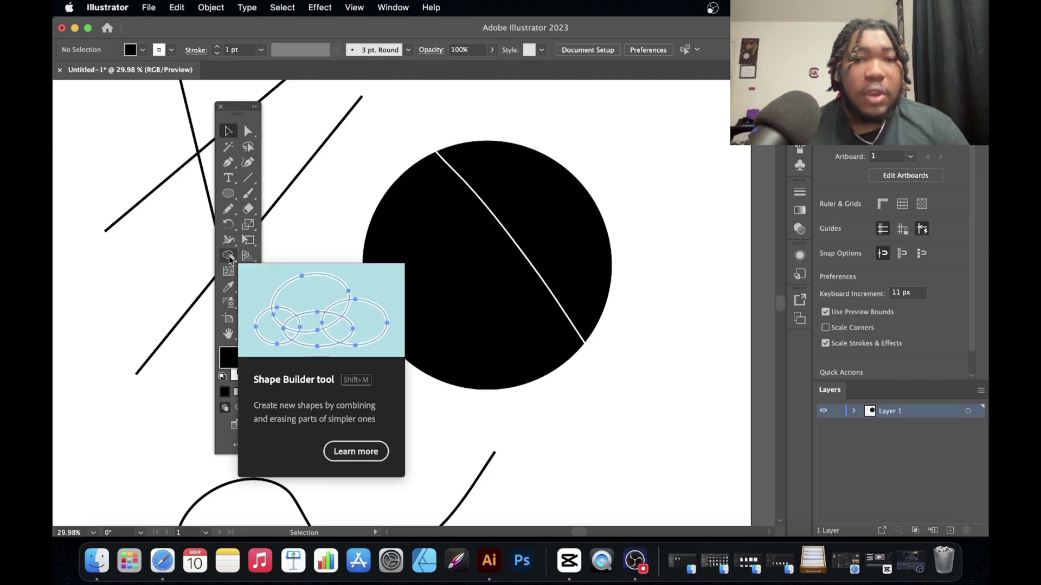
pyautogui.click(522, 146)
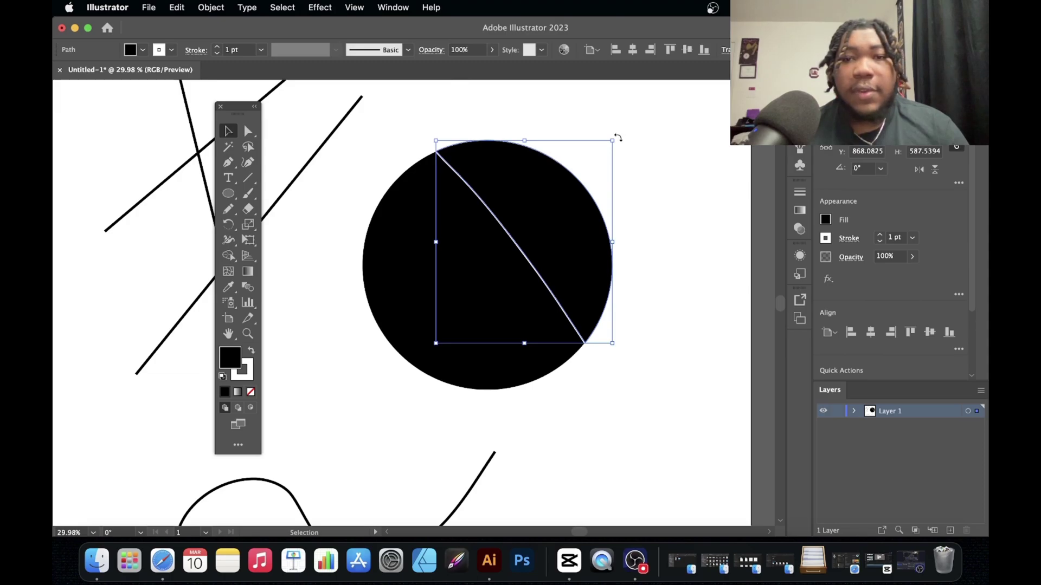
pyautogui.moveTo(618, 138); pyautogui.dragTo(656, 316)
# - Move the rotated piece up-left over the larger piece and select both pieces
pyautogui.click(664, 179)
pyautogui.moveTo(580, 226); pyautogui.dragTo(538, 224)
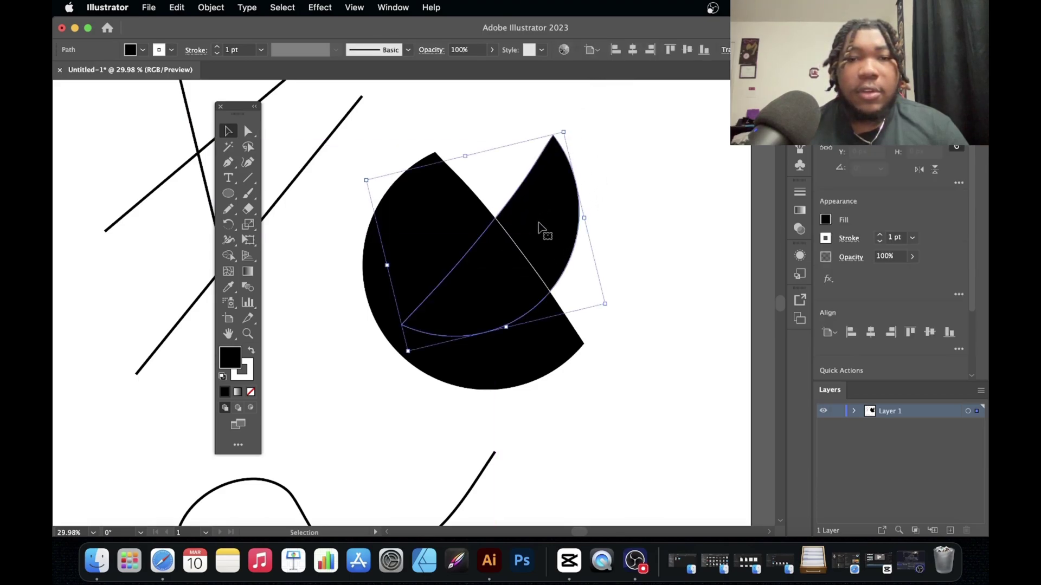
pyautogui.scroll(-3, 405, 138)
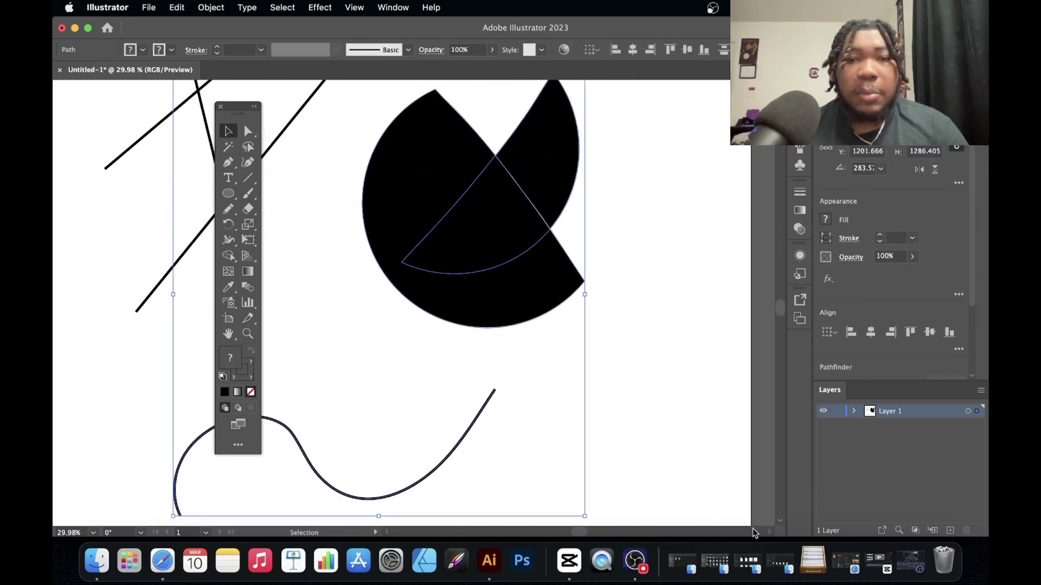
pyautogui.click(656, 319)
pyautogui.moveTo(618, 231); pyautogui.dragTo(475, 205)
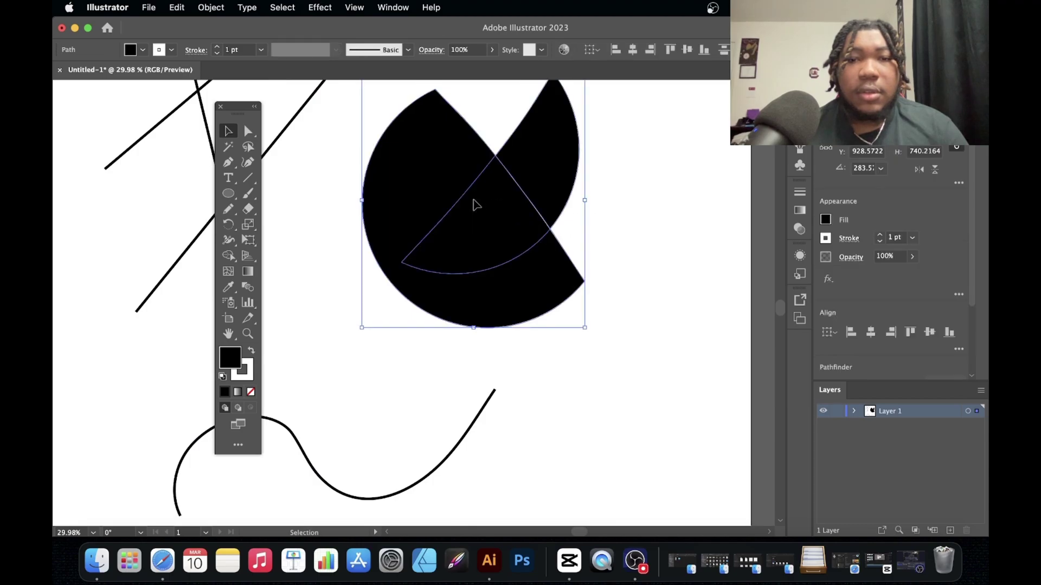
pyautogui.scroll(2, 475, 204)
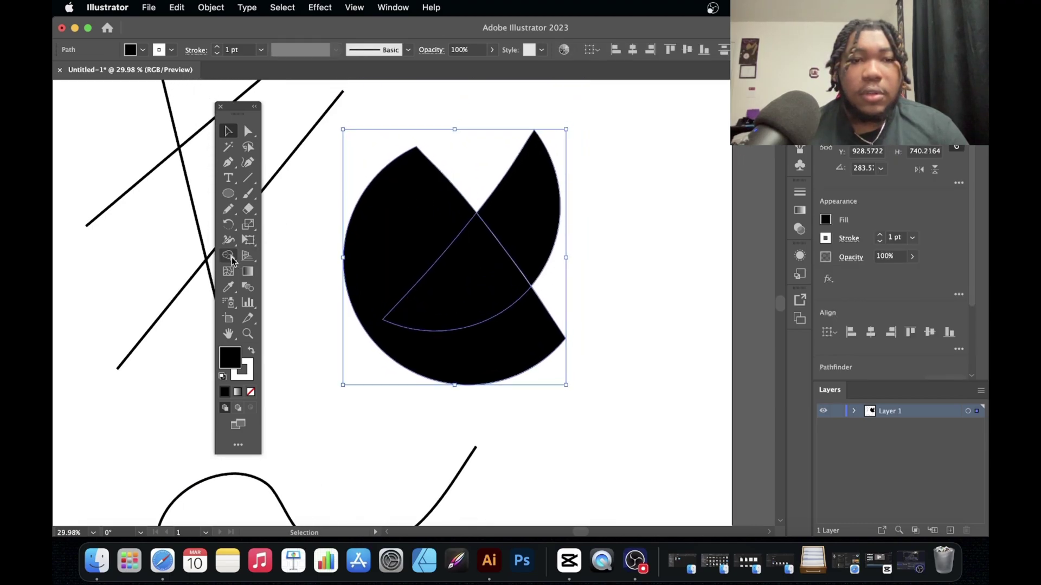
# - Split the overlapping middle region into its own shape with Shape Builder, test-move the pieces, then undo
pyautogui.click(231, 259)
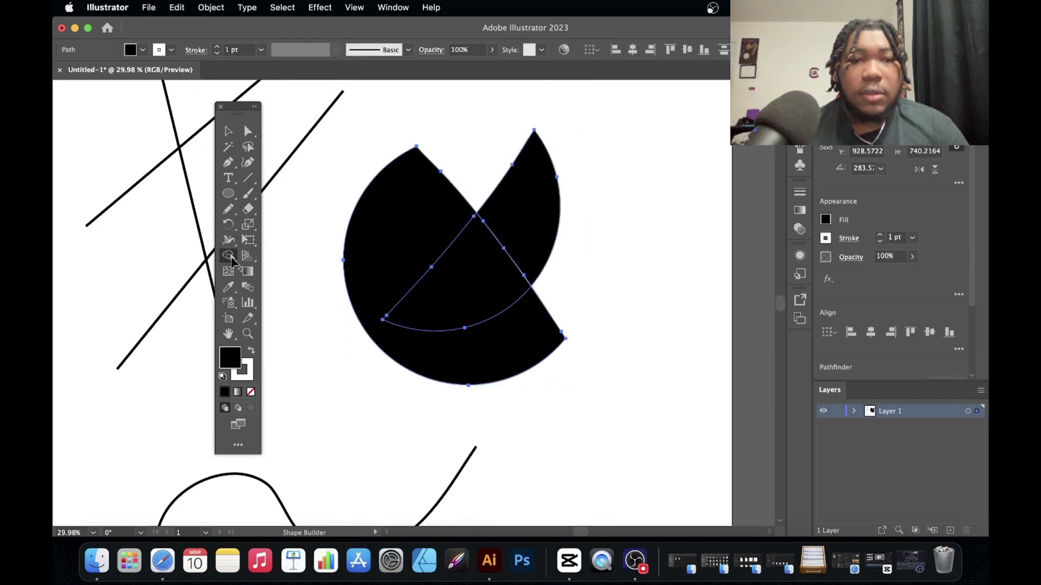
pyautogui.click(491, 267)
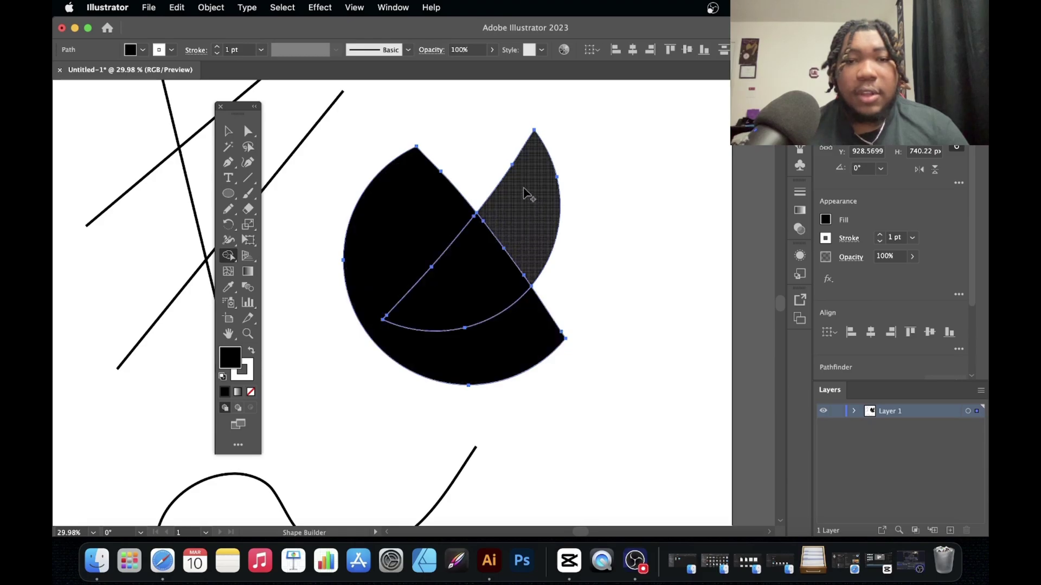
pyautogui.click(228, 131)
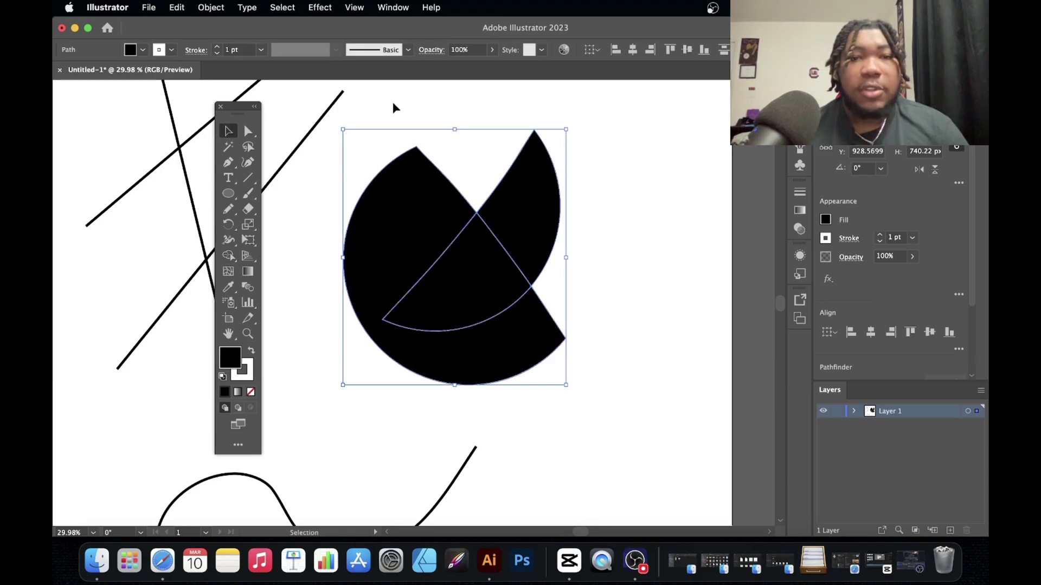
pyautogui.click(409, 99)
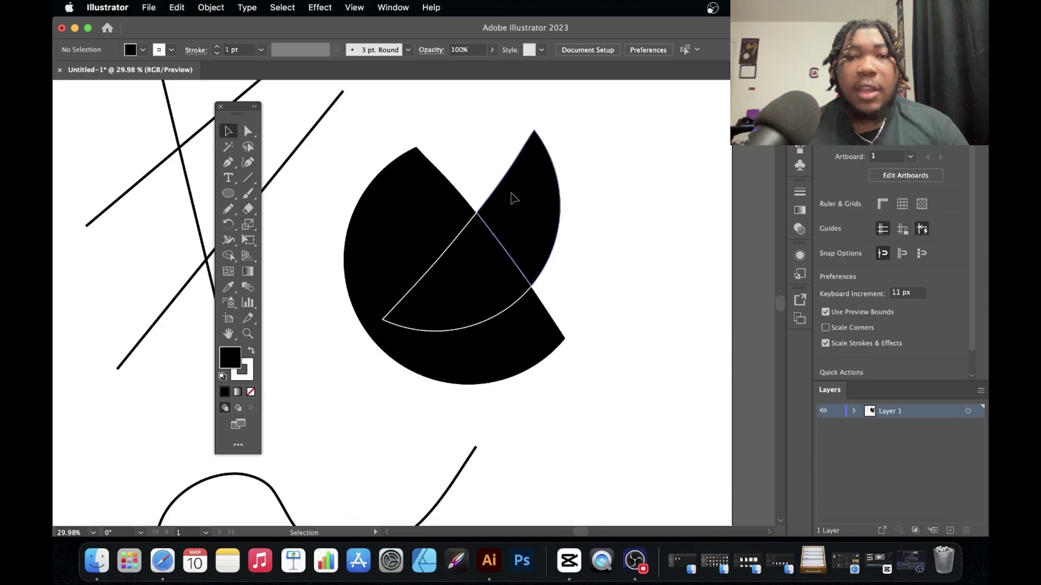
pyautogui.moveTo(514, 199); pyautogui.dragTo(562, 196)
pyautogui.moveTo(527, 340); pyautogui.dragTo(442, 375)
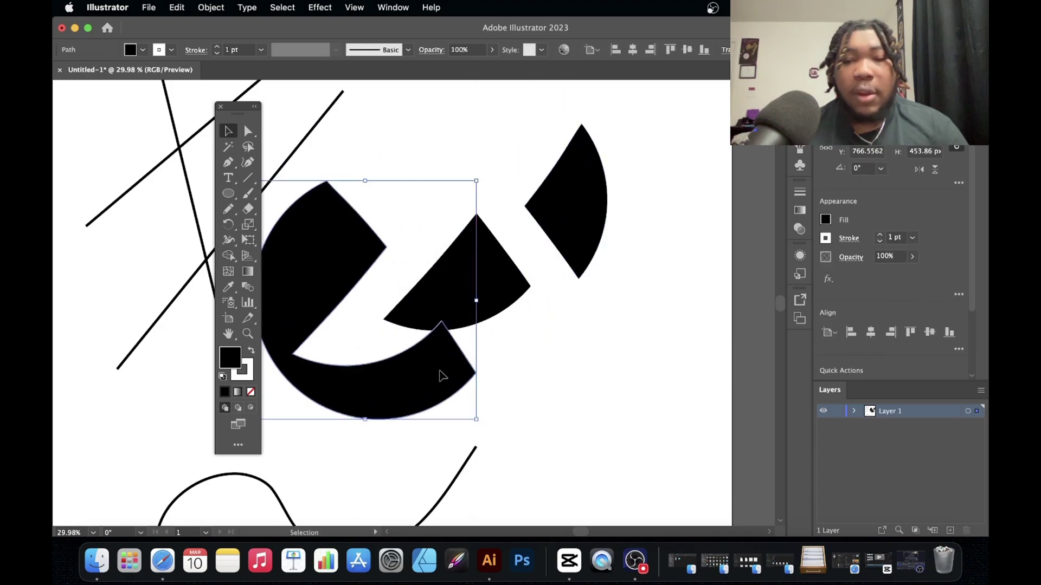
pyautogui.moveTo(484, 283); pyautogui.dragTo(446, 277)
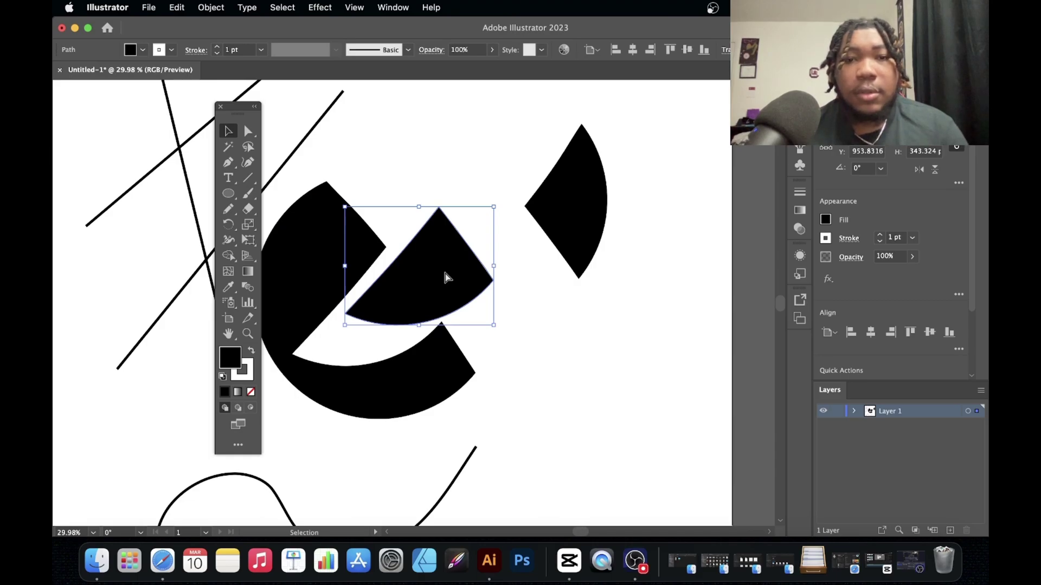
pyautogui.press('super+z')
pyautogui.press('super+z')
pyautogui.press('super+z')
pyautogui.press('super+z')
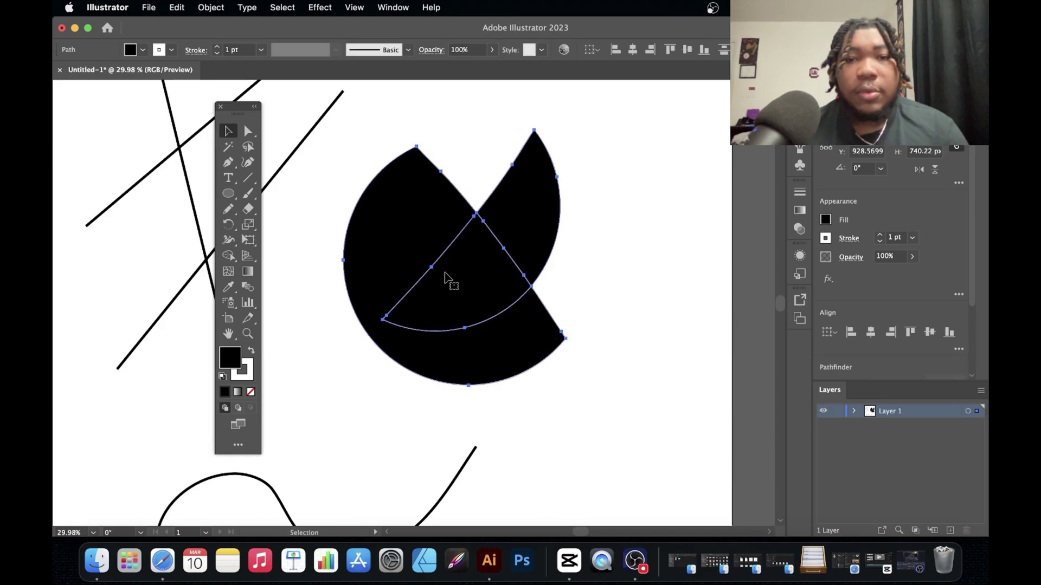
# - Delete the middle wedge region with Shape Builder, test-move the pieces, then undo back to the divided circle
pyautogui.click(663, 216)
pyautogui.moveTo(382, 135); pyautogui.dragTo(609, 347)
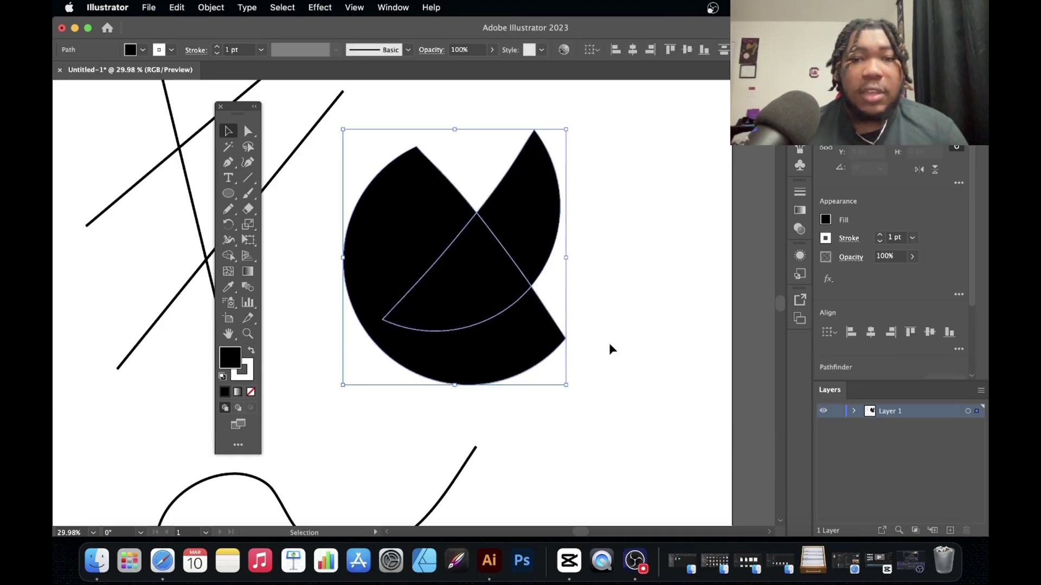
pyautogui.click(228, 256)
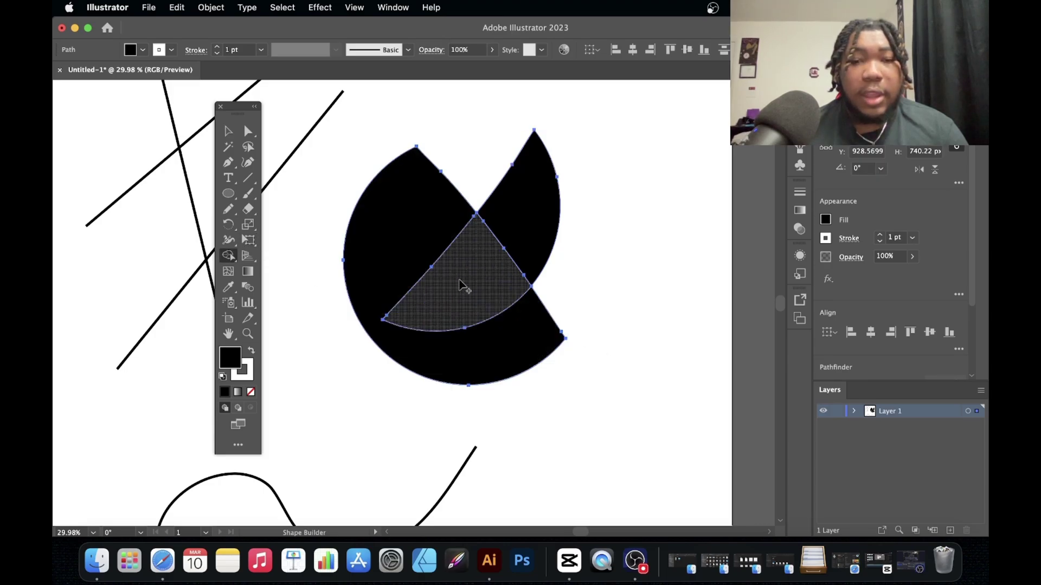
pyautogui.keyDown('alt'); pyautogui.click(493, 289); pyautogui.keyUp('alt')
pyautogui.click(229, 131)
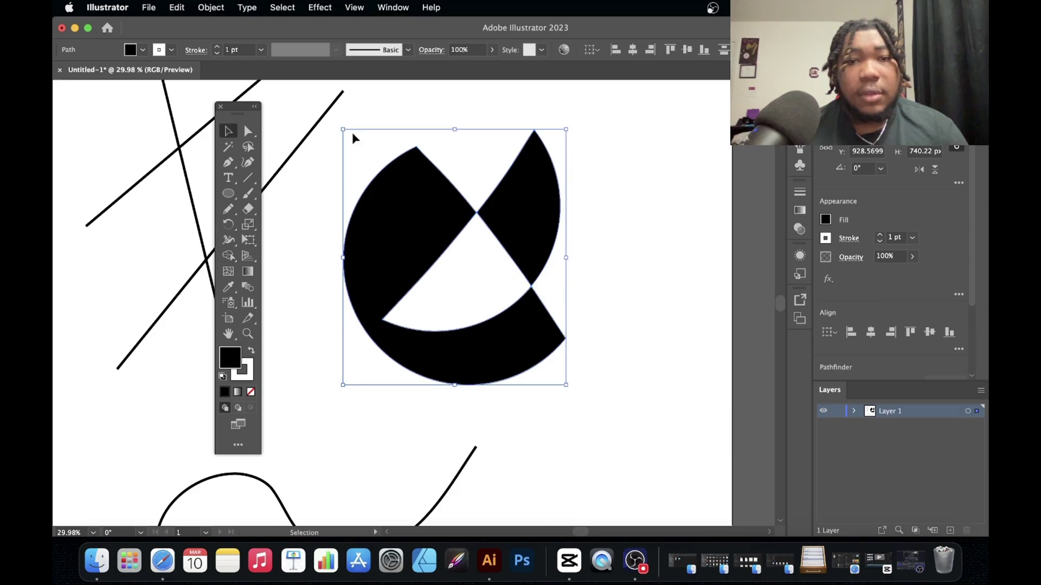
pyautogui.click(391, 132)
pyautogui.moveTo(521, 213); pyautogui.dragTo(579, 171)
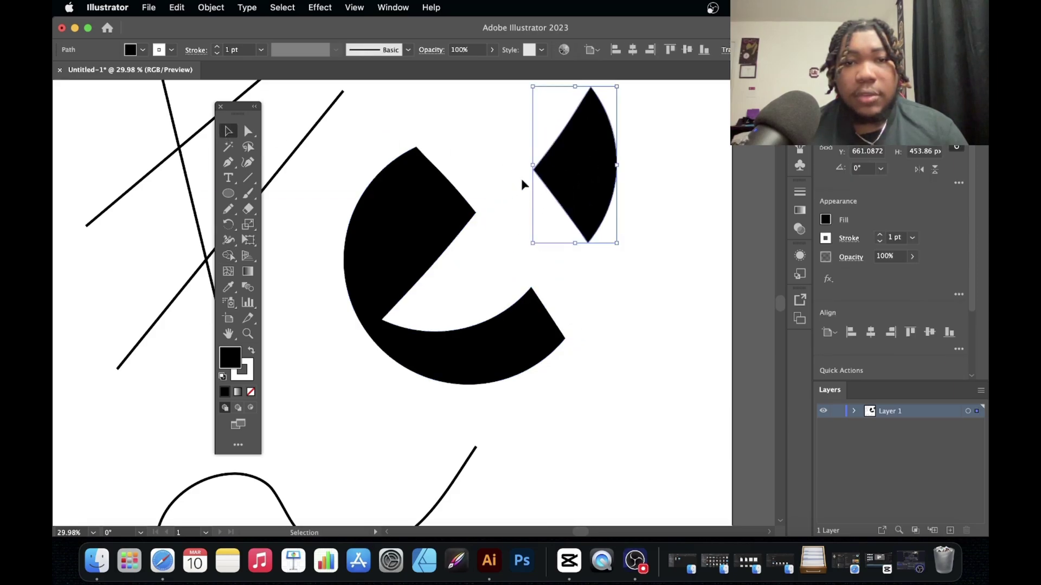
pyautogui.moveTo(455, 199); pyautogui.dragTo(407, 223)
pyautogui.press('super+z')
pyautogui.press('super+z')
pyautogui.press('super+z')
pyautogui.press('super+z')
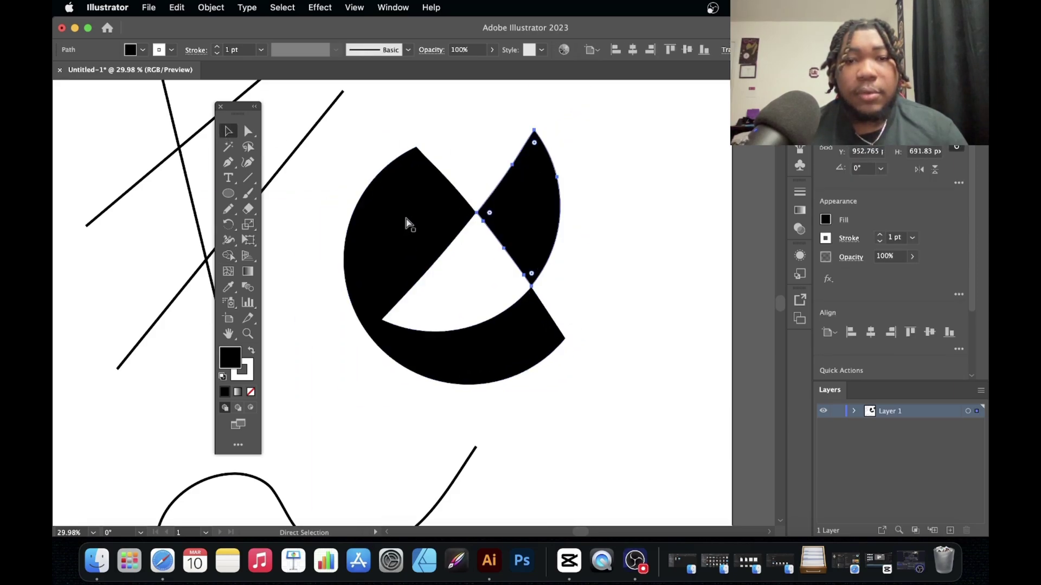
# - Skew the black circle into a slanted ellipse with the Free Transform tool
pyautogui.press('v')
pyautogui.press('shift+super+a')
pyautogui.scroll(-3, 405, 223)
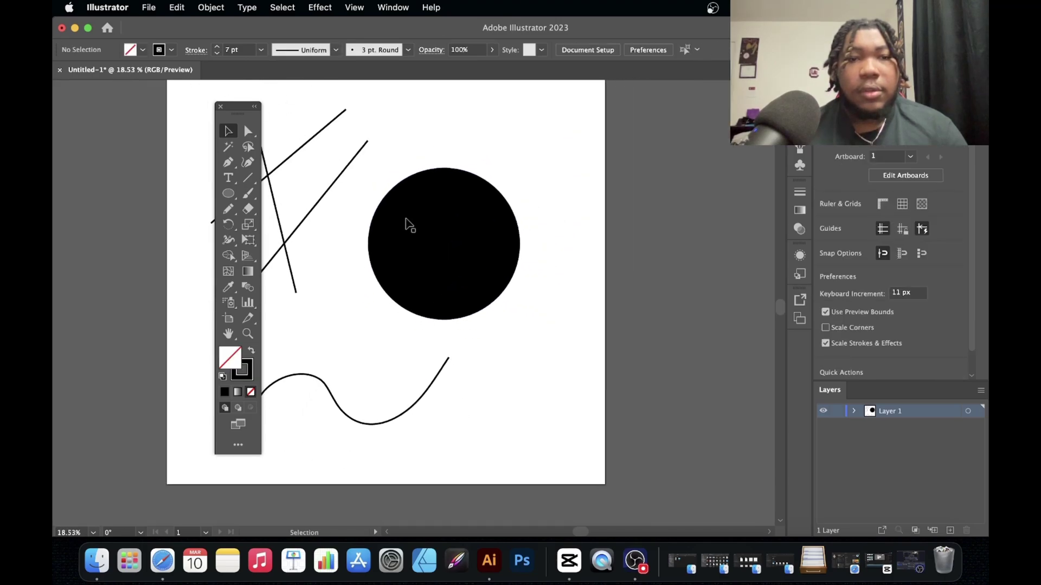
pyautogui.scroll(2, 404, 223)
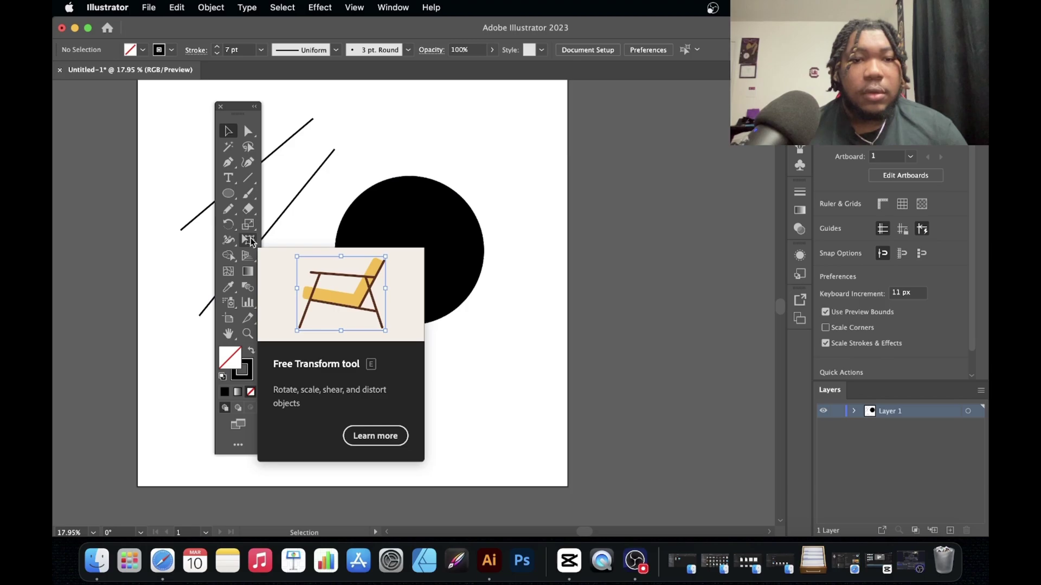
pyautogui.click(454, 202)
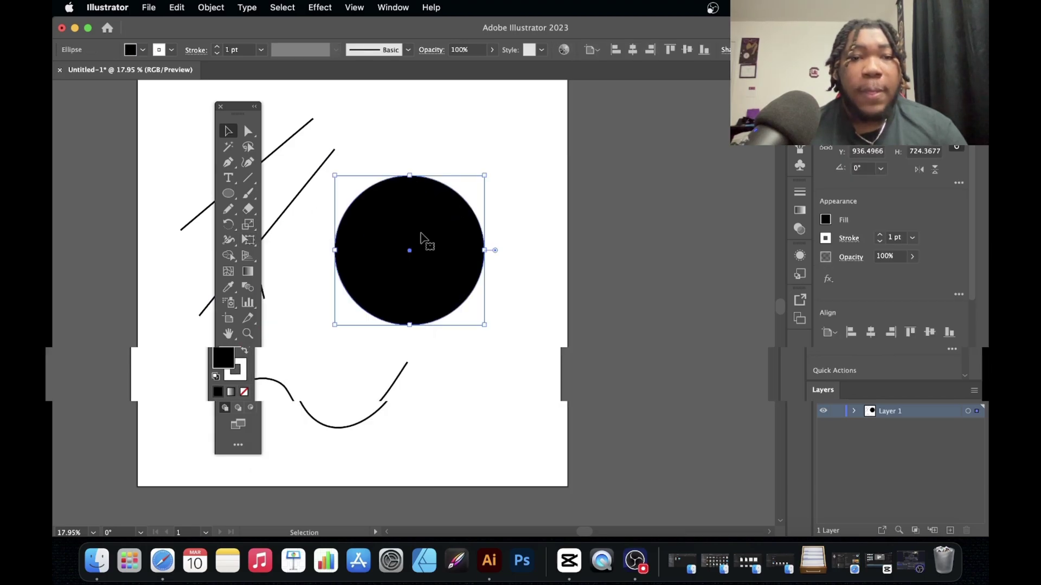
pyautogui.scroll(2, 425, 238)
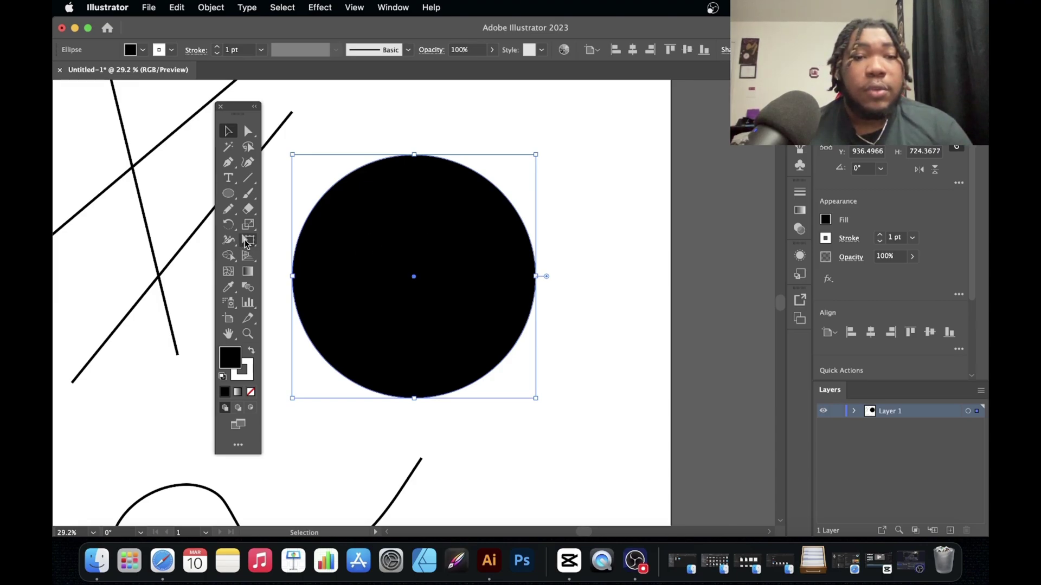
pyautogui.click(247, 240)
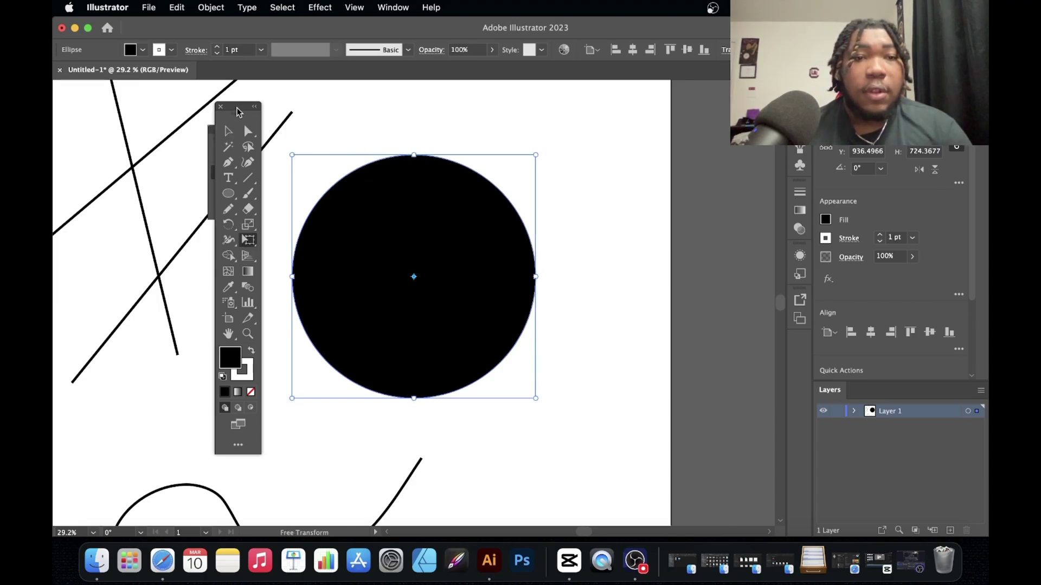
pyautogui.moveTo(238, 109); pyautogui.dragTo(89, 95)
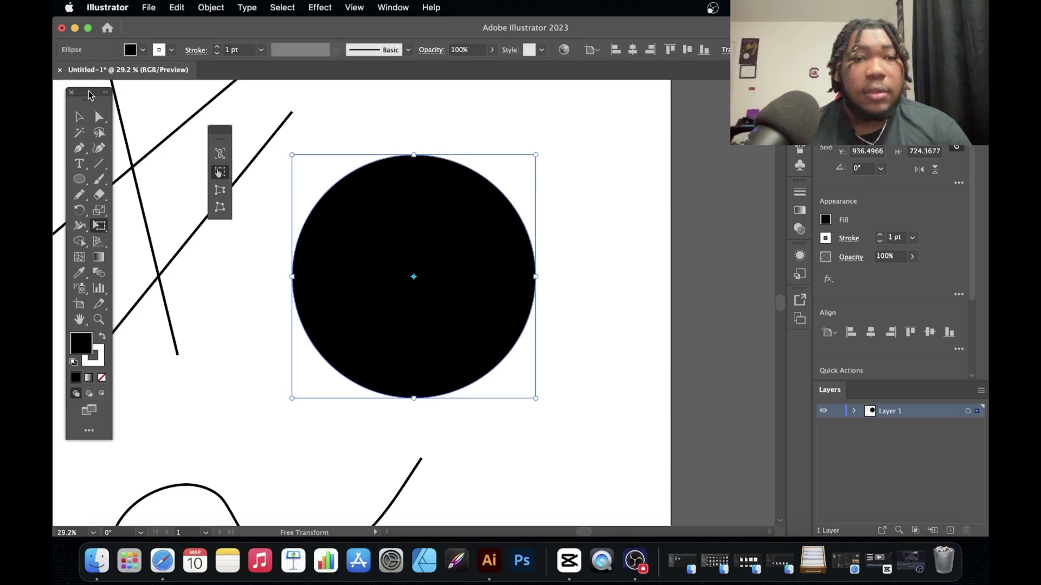
pyautogui.click(219, 190)
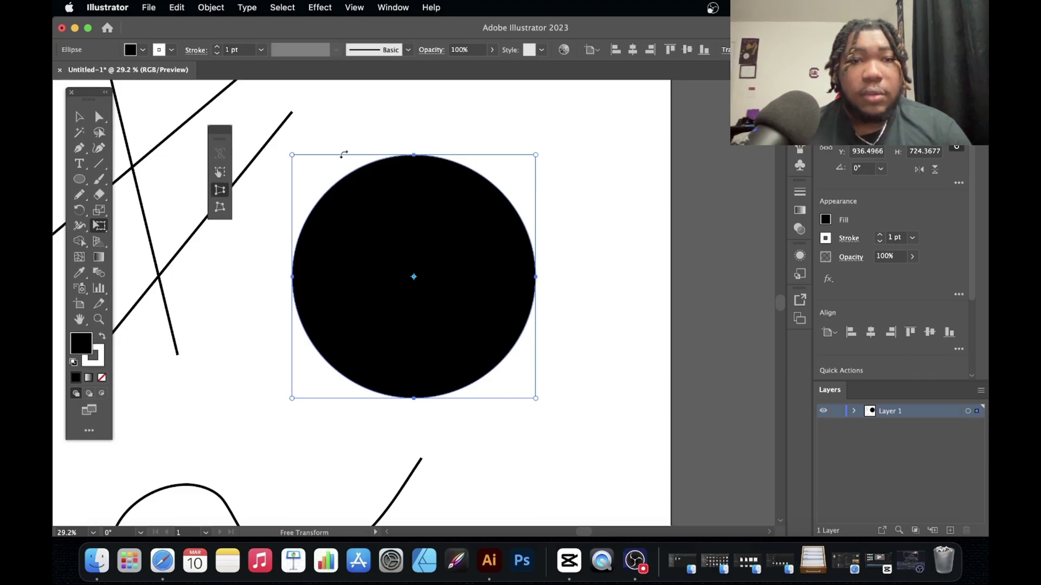
pyautogui.click(219, 172)
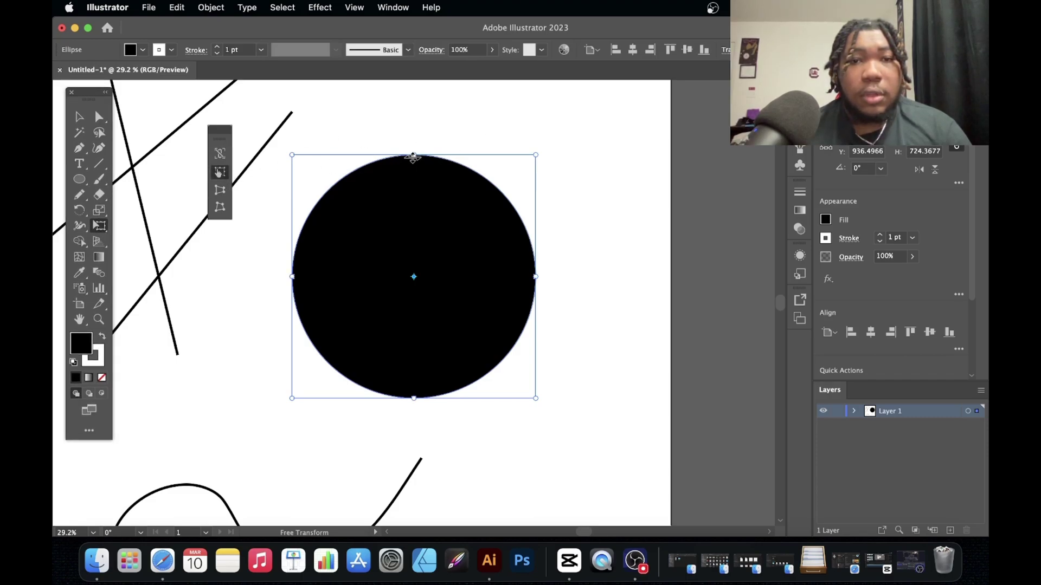
pyautogui.moveTo(413, 155); pyautogui.dragTo(517, 143)
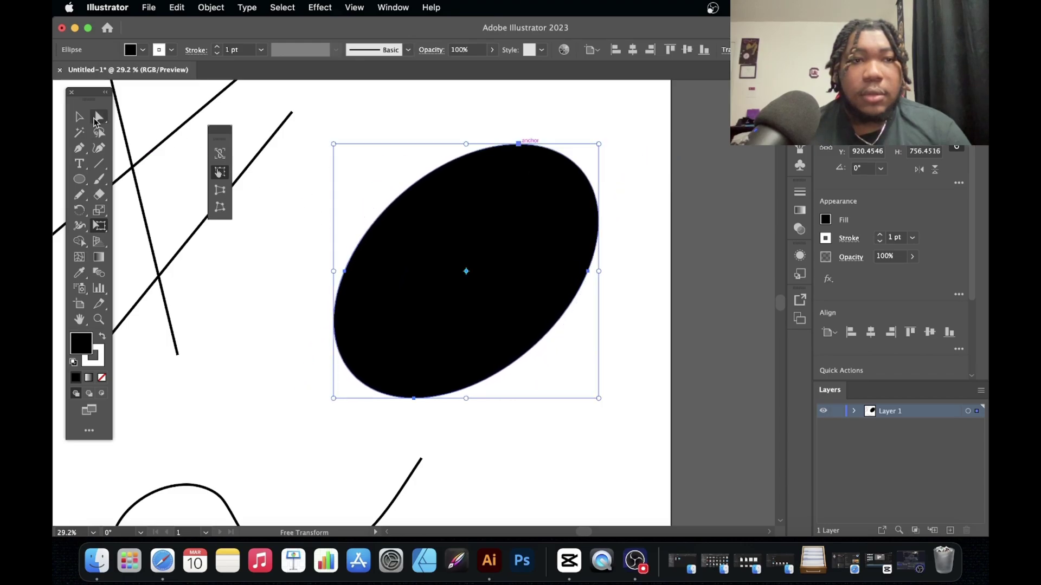
# - Nudge the tilted ellipse slightly up-left and deselect it
pyautogui.click(80, 117)
pyautogui.click(246, 211)
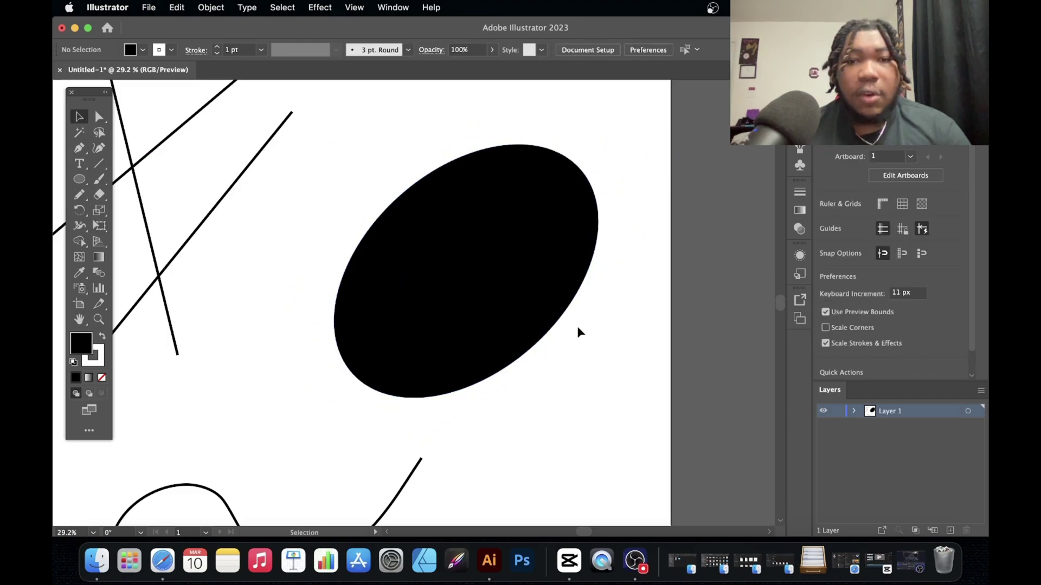
pyautogui.moveTo(527, 319); pyautogui.dragTo(522, 298)
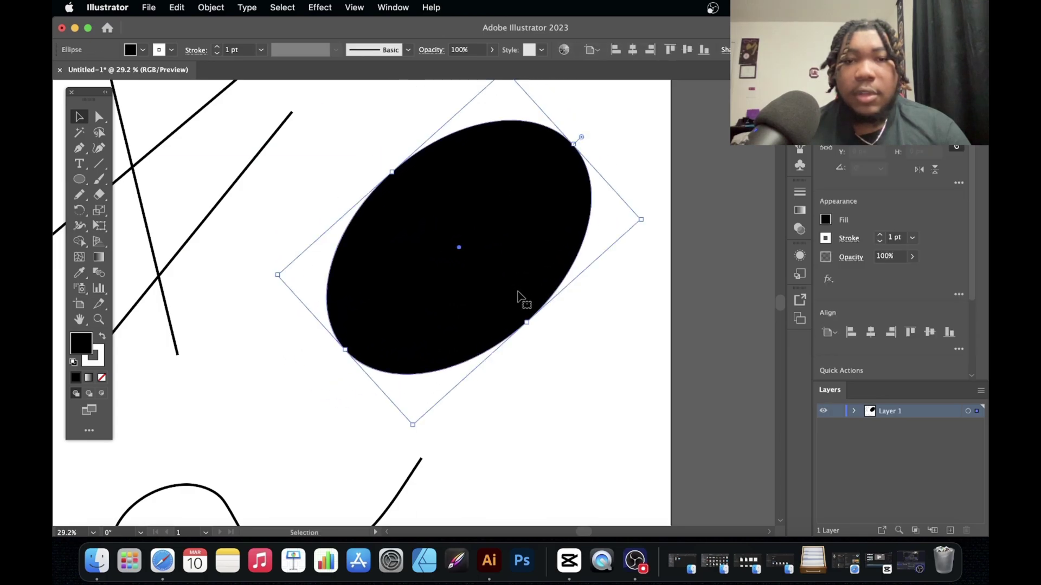
pyautogui.scroll(2, 522, 298)
pyautogui.hscroll(2, 522, 298)
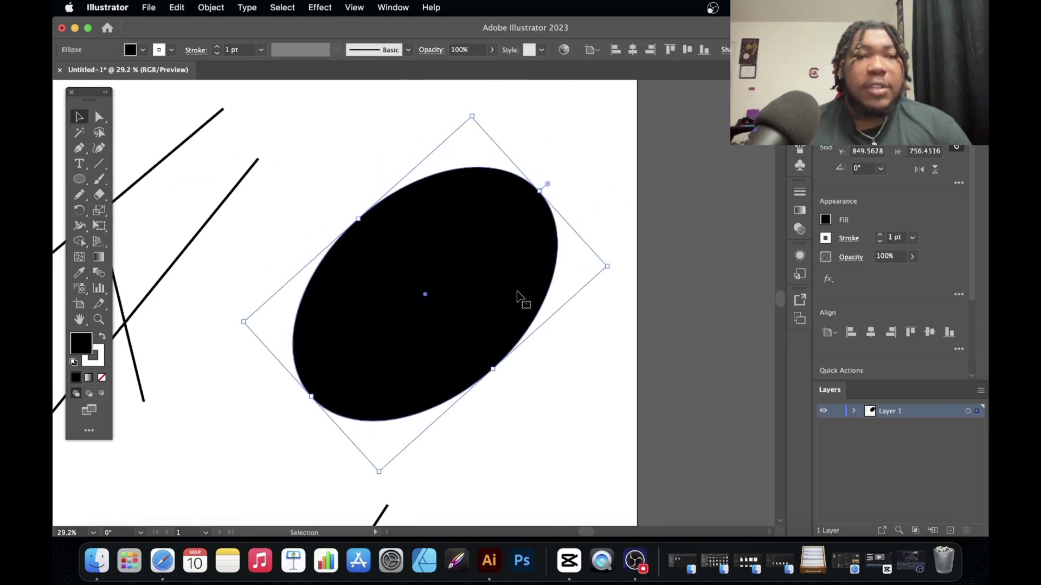
pyautogui.click(81, 149)
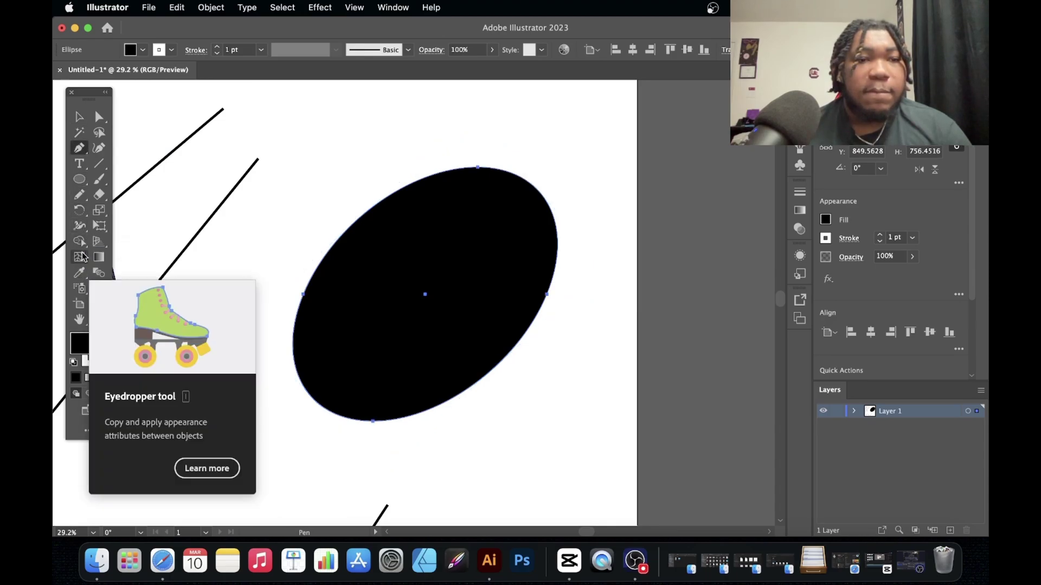
pyautogui.click(81, 117)
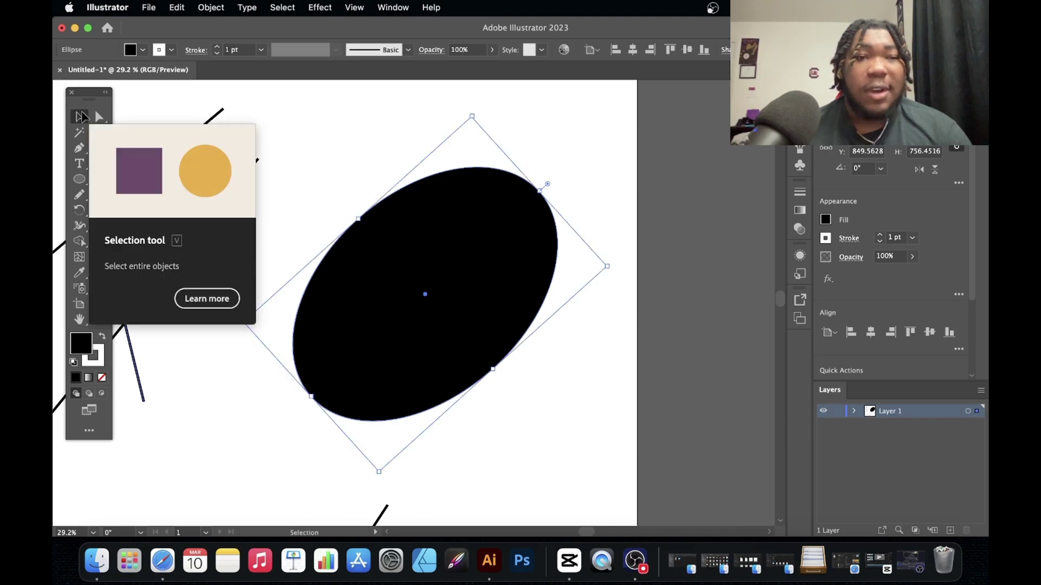
pyautogui.click(337, 124)
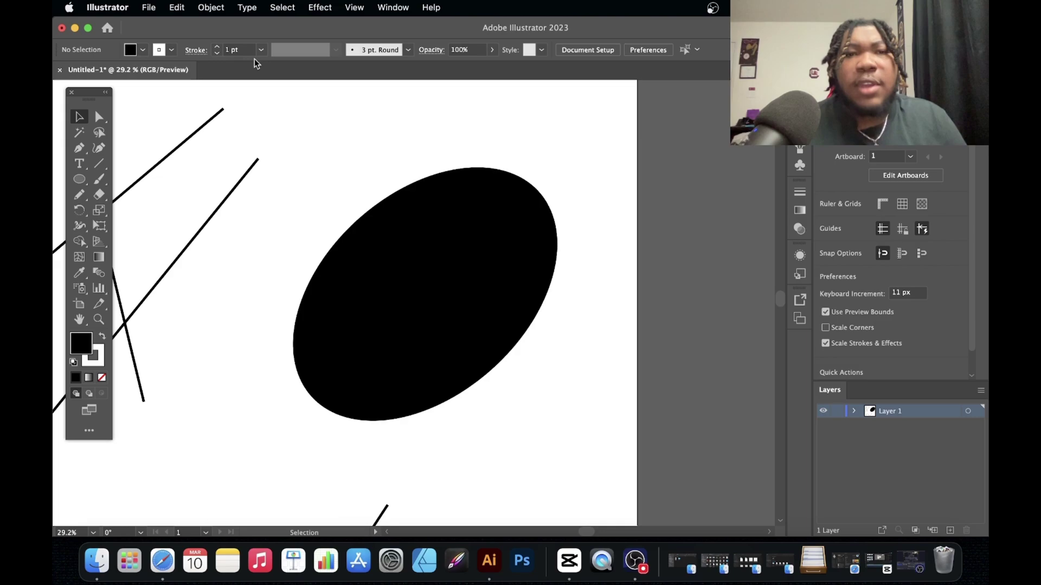
# - Marquee-select the crossing lines, tilted ellipse and wavy curve, and delete them
pyautogui.scroll(-5, 334, 211)
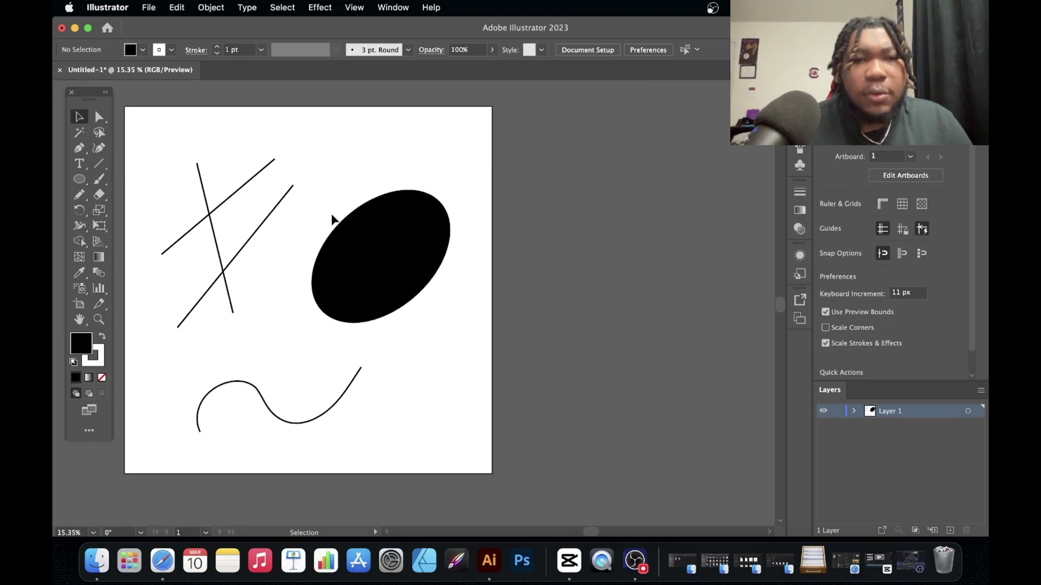
pyautogui.moveTo(237, 138); pyautogui.dragTo(513, 405)
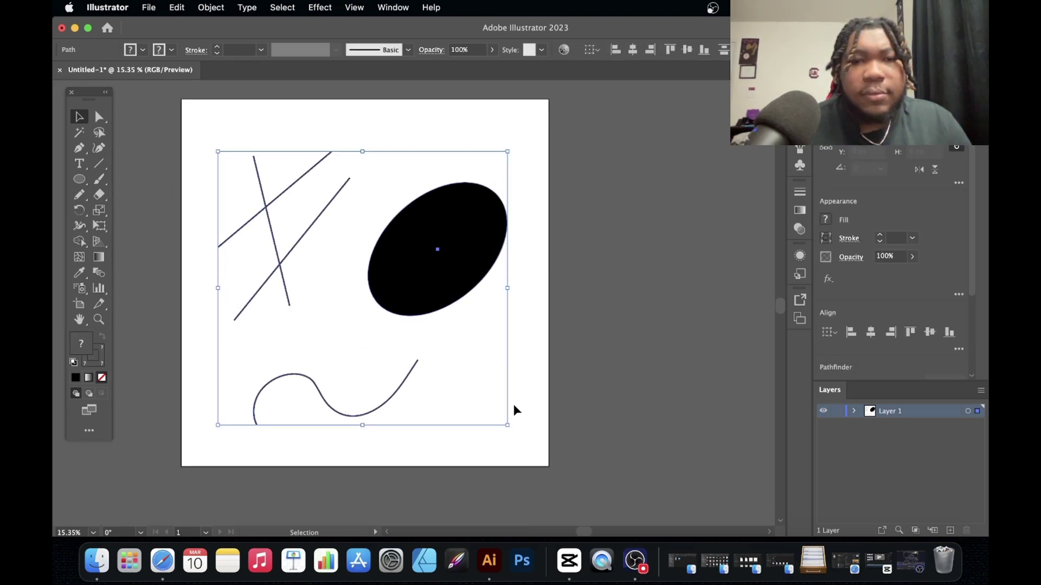
pyautogui.press('Delete')
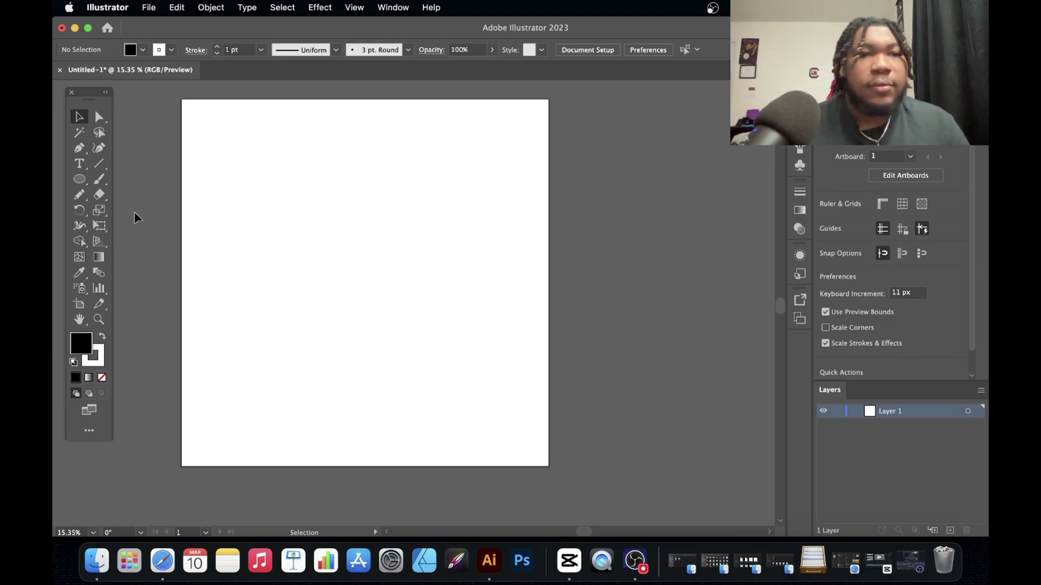
# - Place a point text object on the artboard and set its font to Octuple max Solid
pyautogui.click(76, 163)
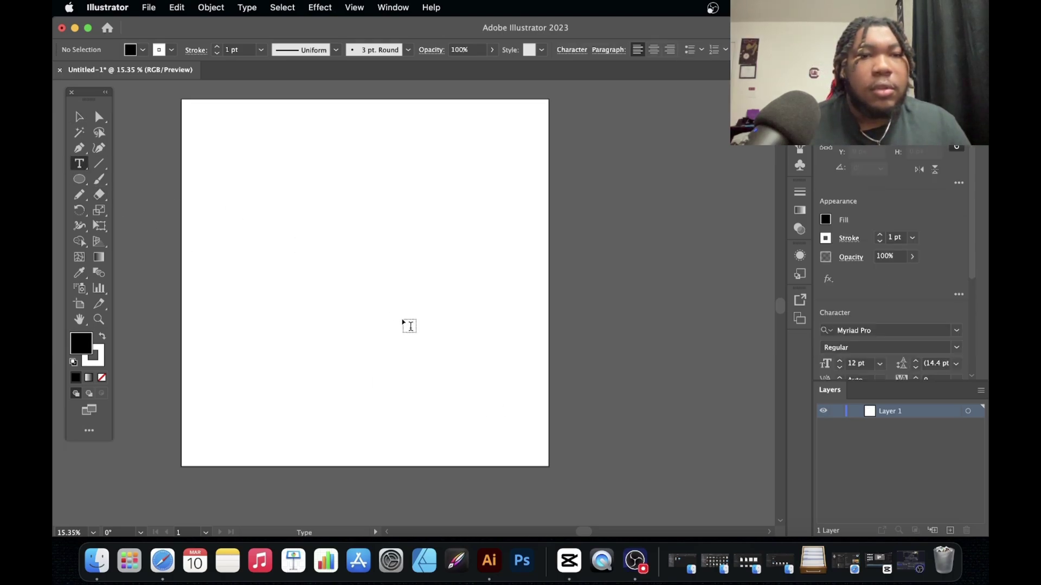
pyautogui.scroll(3, 335, 267)
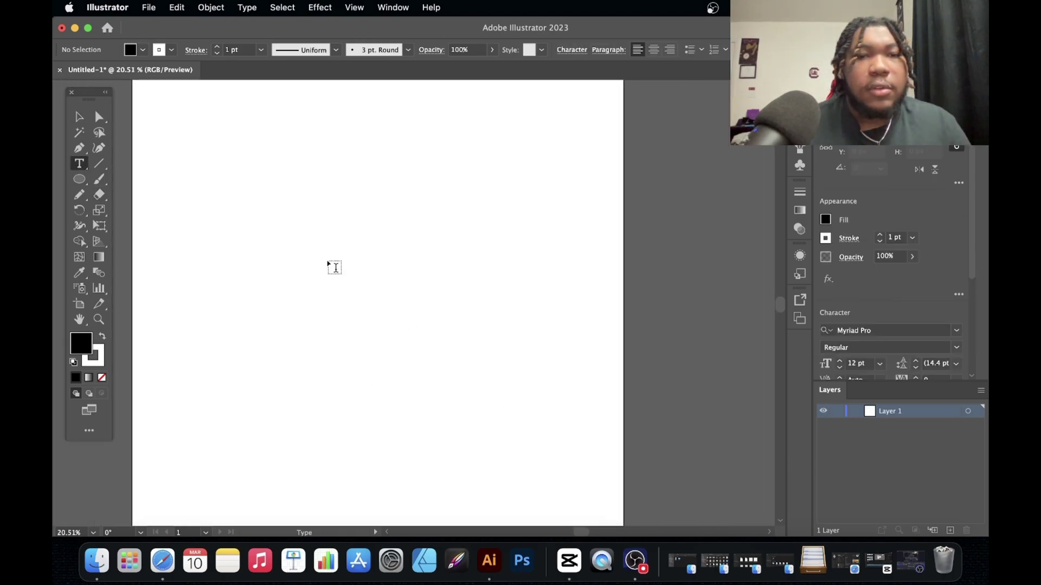
pyautogui.click(329, 263)
pyautogui.scroll(3, 327, 258)
pyautogui.scroll(3, 326, 258)
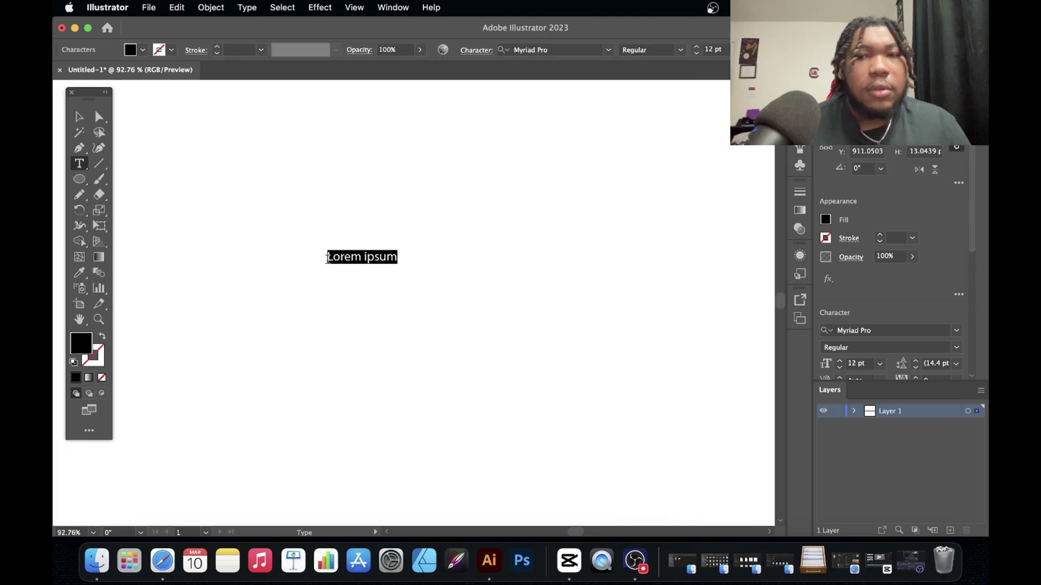
pyautogui.click(888, 336)
pyautogui.write('oct')
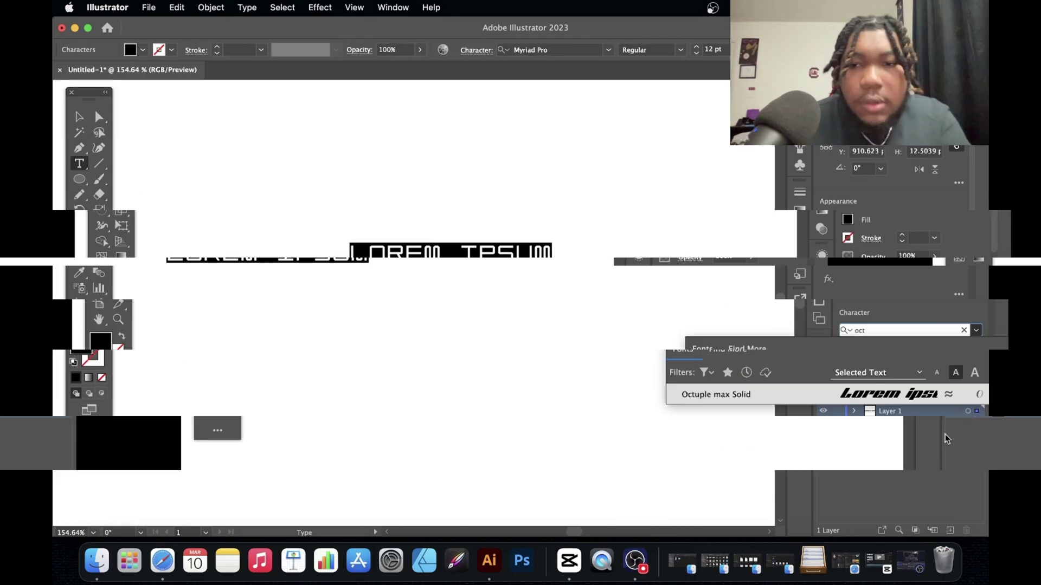
pyautogui.click(807, 398)
# - Scale the placeholder text up to about 155 pt with the Selection tool
pyautogui.click(79, 116)
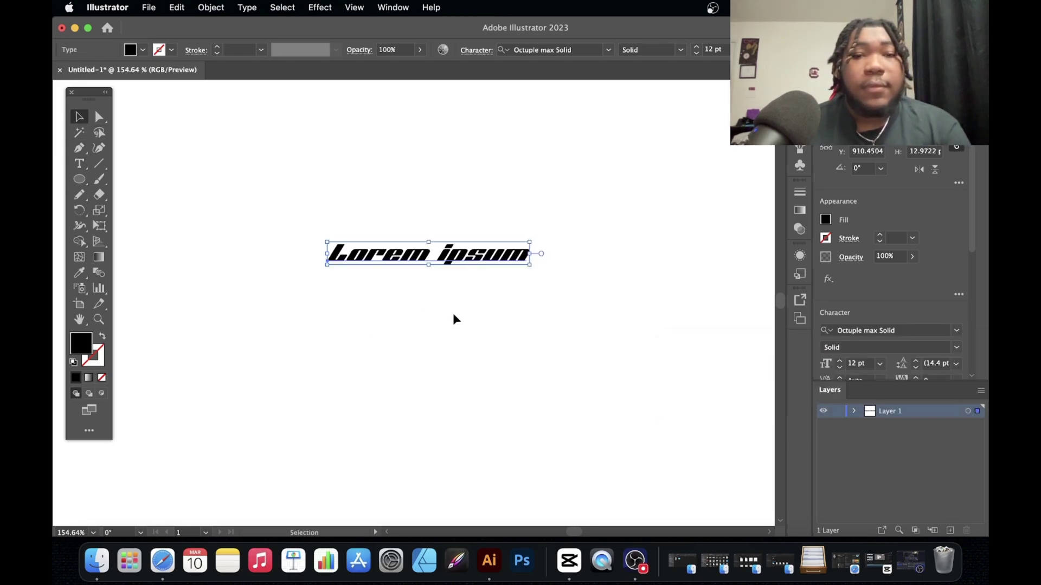
pyautogui.scroll(-3, 479, 313)
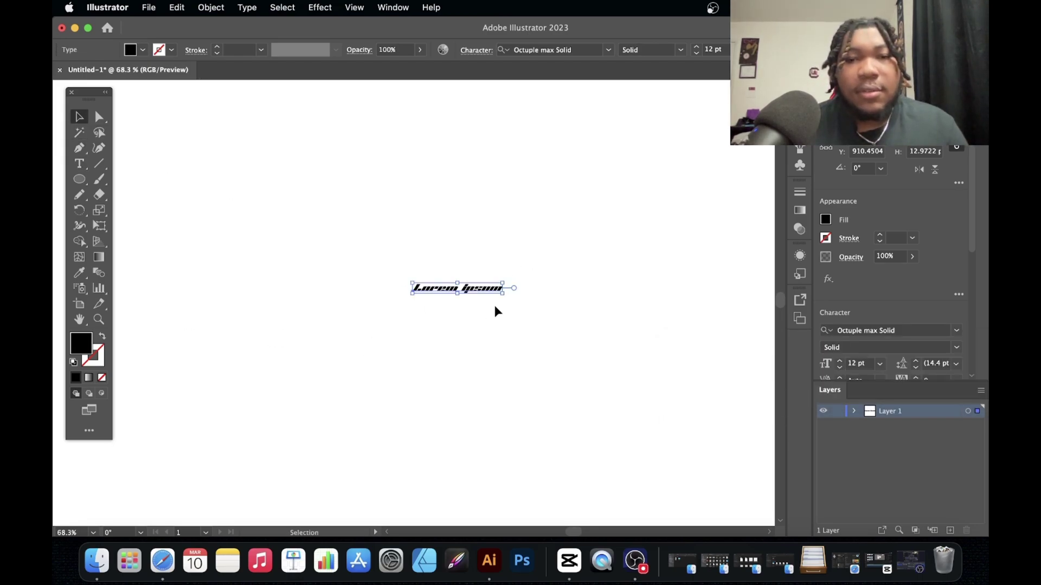
pyautogui.moveTo(508, 287); pyautogui.dragTo(693, 415)
pyautogui.scroll(-3, 692, 409)
pyautogui.hscroll(5, 654, 348)
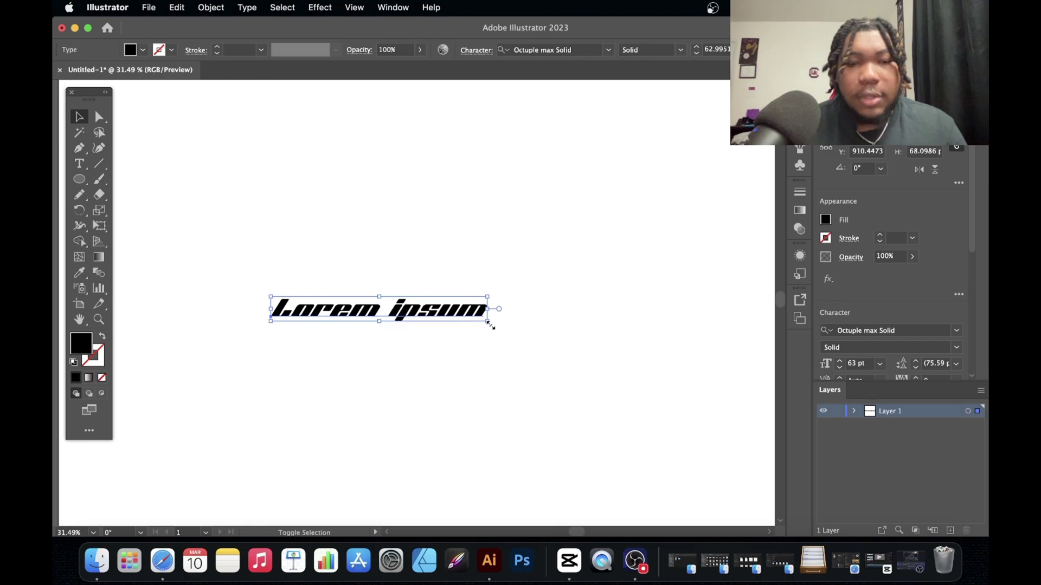
pyautogui.moveTo(488, 322); pyautogui.dragTo(647, 422)
pyautogui.scroll(-3, 646, 422)
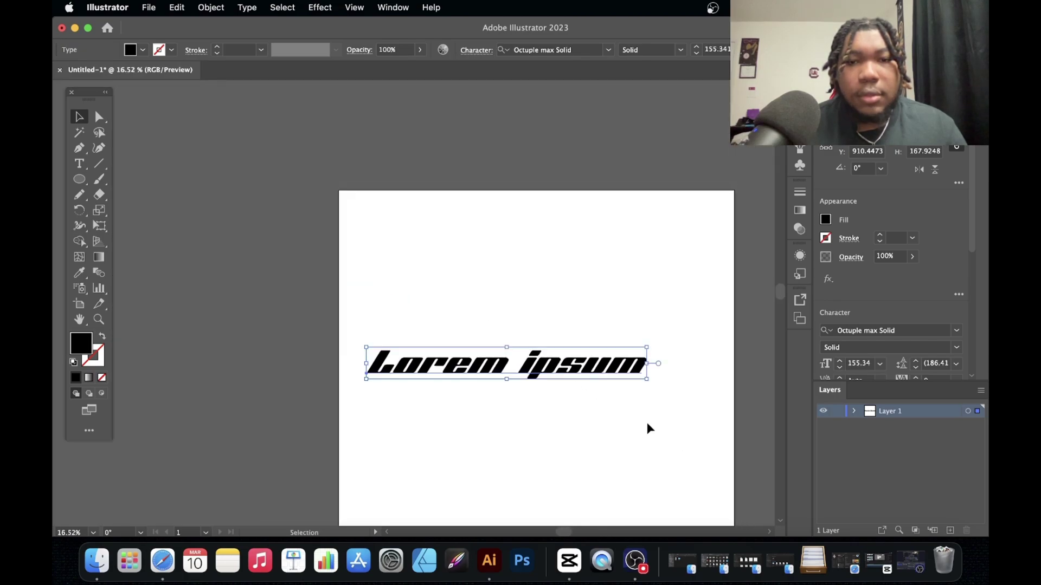
pyautogui.hscroll(3, 647, 421)
pyautogui.scroll(-2, 648, 428)
pyautogui.hscroll(1, 649, 428)
pyautogui.moveTo(496, 278); pyautogui.dragTo(522, 274)
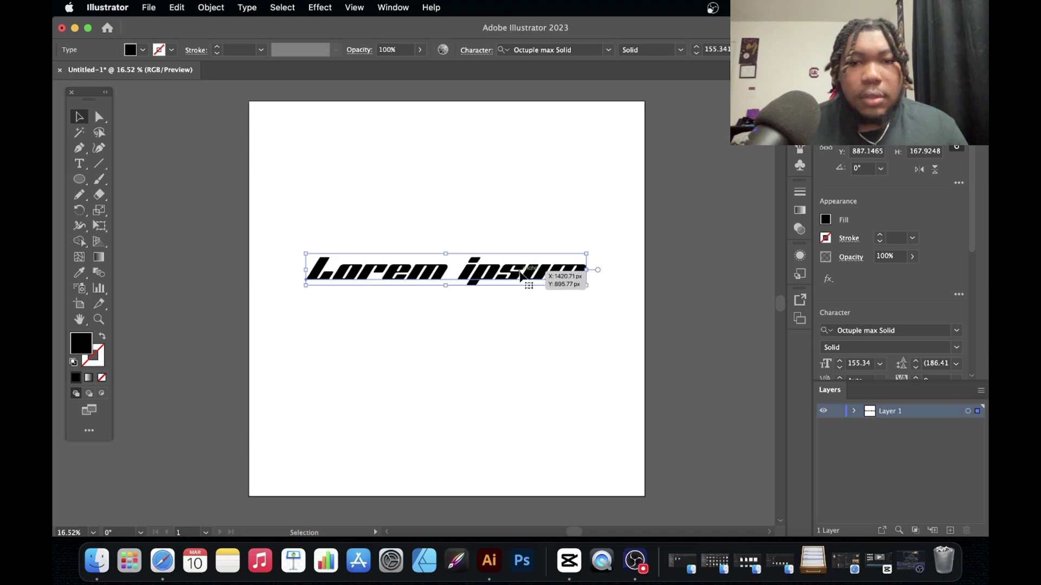
# - Retype the placeholder text as 'octuple' and drag the word right toward the artboard centre
pyautogui.tripleClick(518, 277)
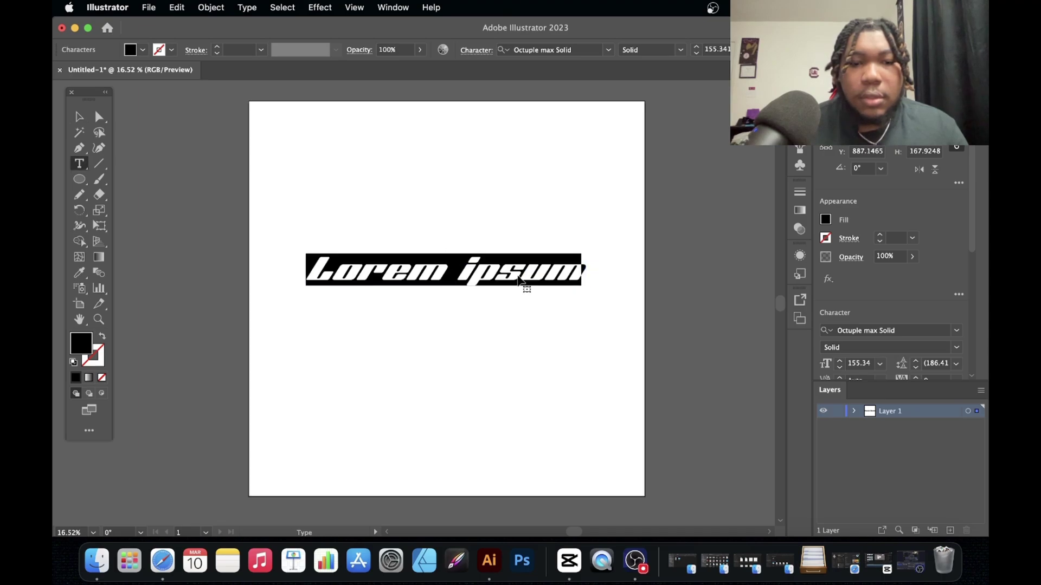
pyautogui.write('N')
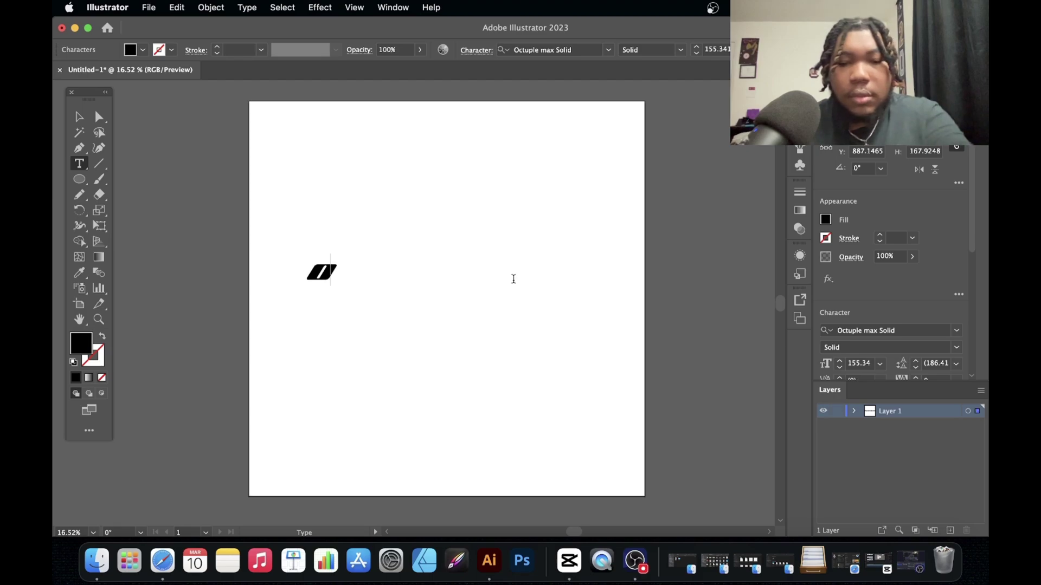
pyautogui.write('ctu')
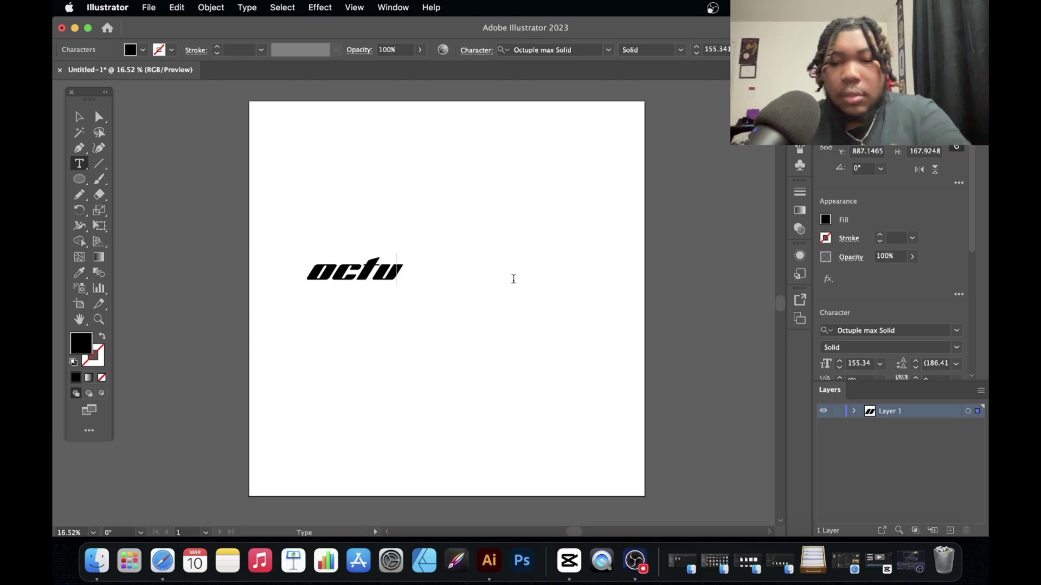
pyautogui.write('ple')
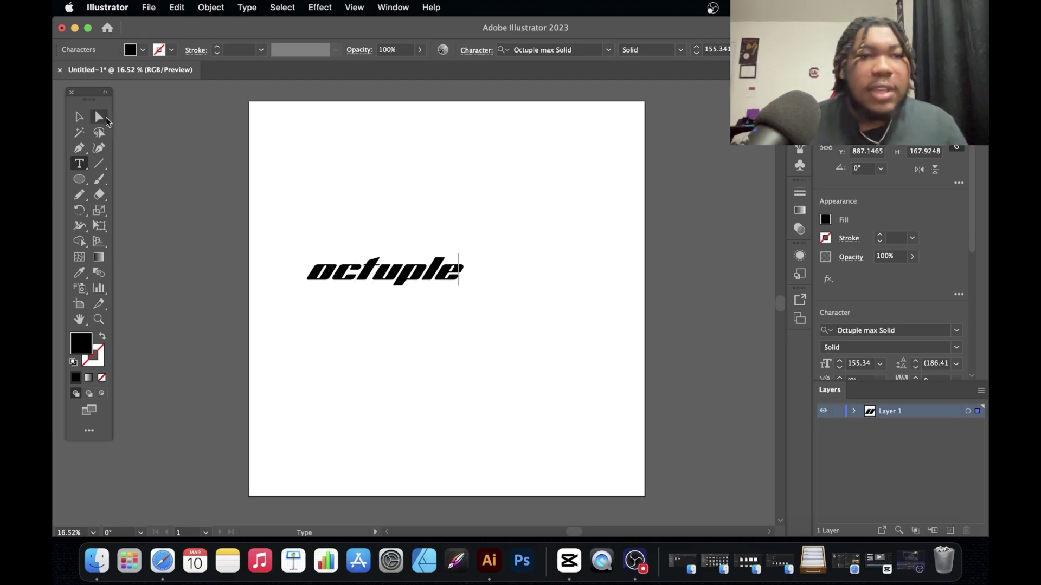
pyautogui.click(79, 116)
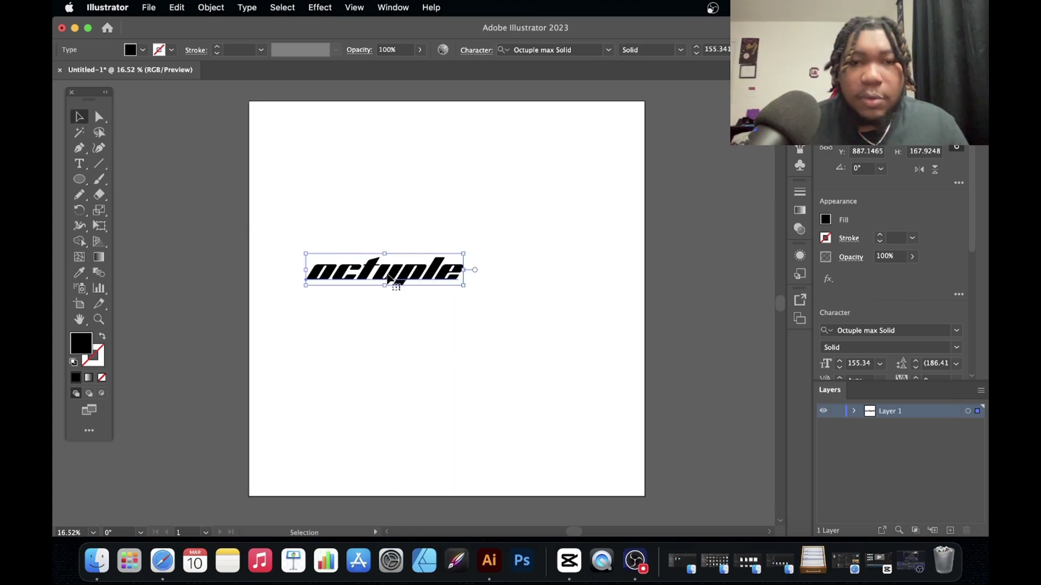
pyautogui.click(389, 301)
pyautogui.scroll(1, 389, 302)
pyautogui.scroll(5, 389, 303)
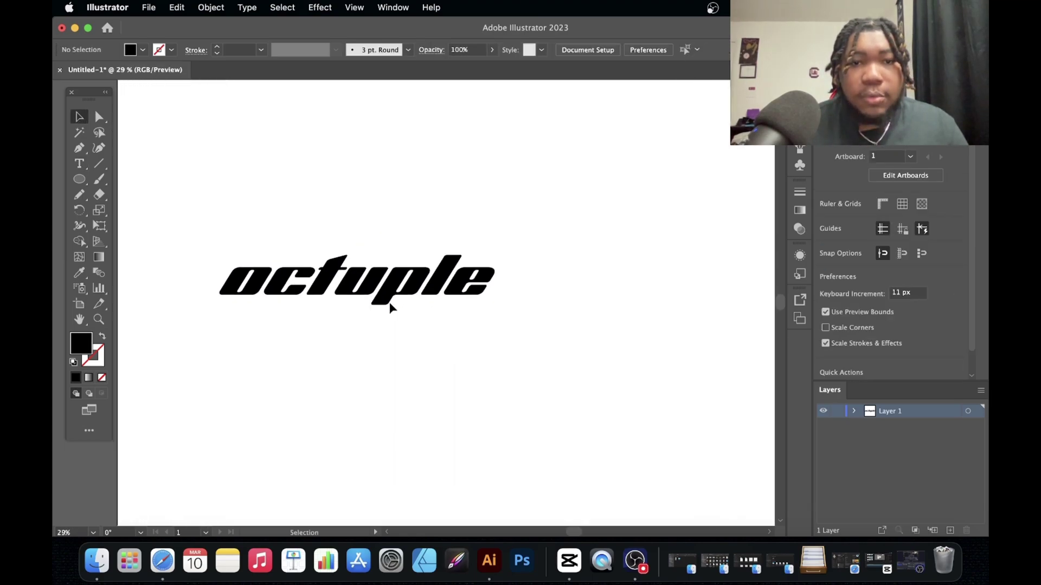
pyautogui.moveTo(390, 304); pyautogui.dragTo(510, 307)
pyautogui.scroll(-6, 510, 307)
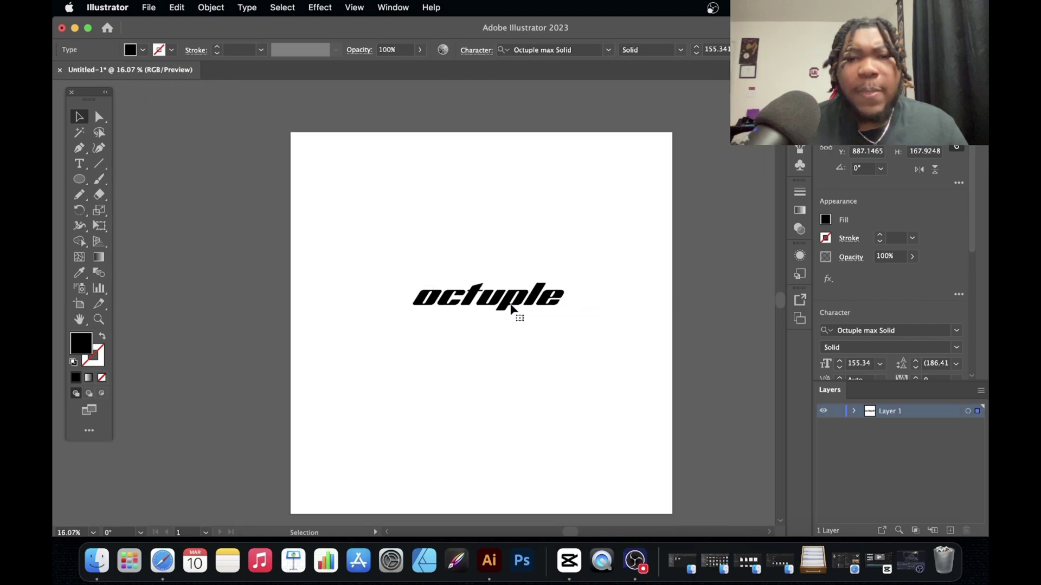
pyautogui.scroll(8, 511, 307)
pyautogui.scroll(6, 510, 308)
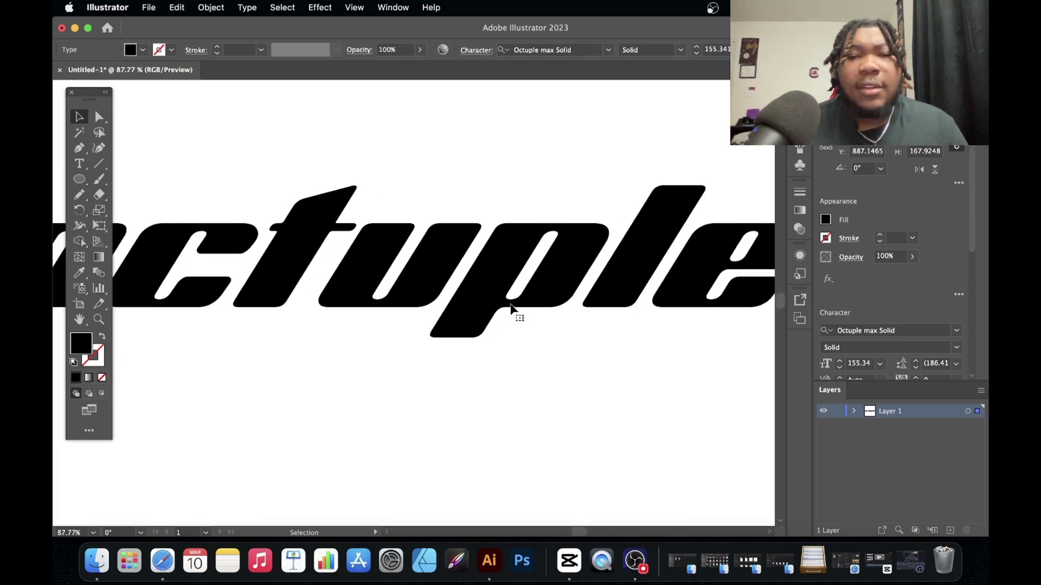
pyautogui.scroll(-6, 511, 308)
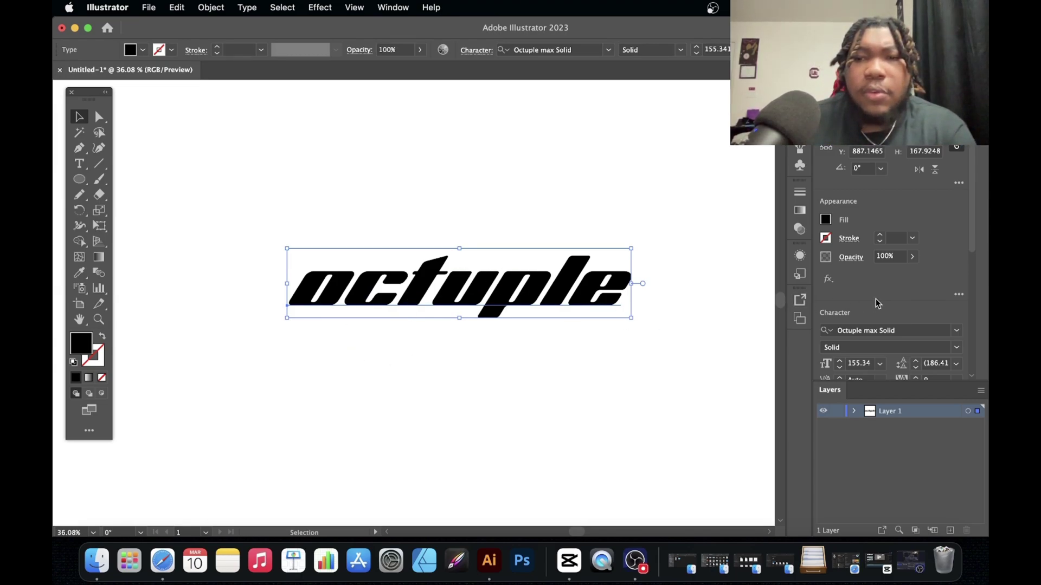
pyautogui.scroll(-5, 876, 298)
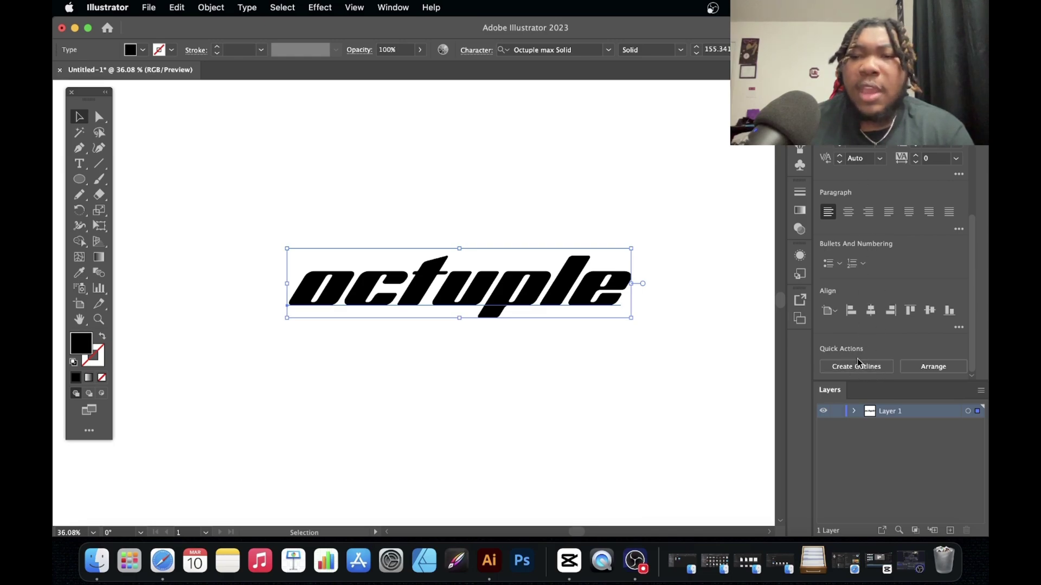
# - Apply Create Outlines from Quick Actions to the 'octuple' text, then deselect it
pyautogui.click(868, 371)
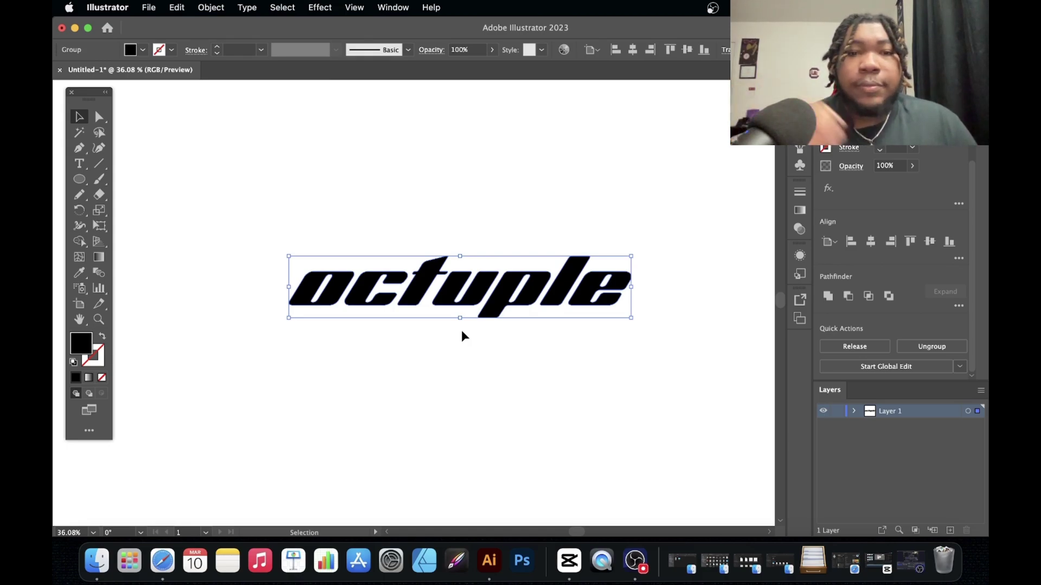
pyautogui.click(454, 371)
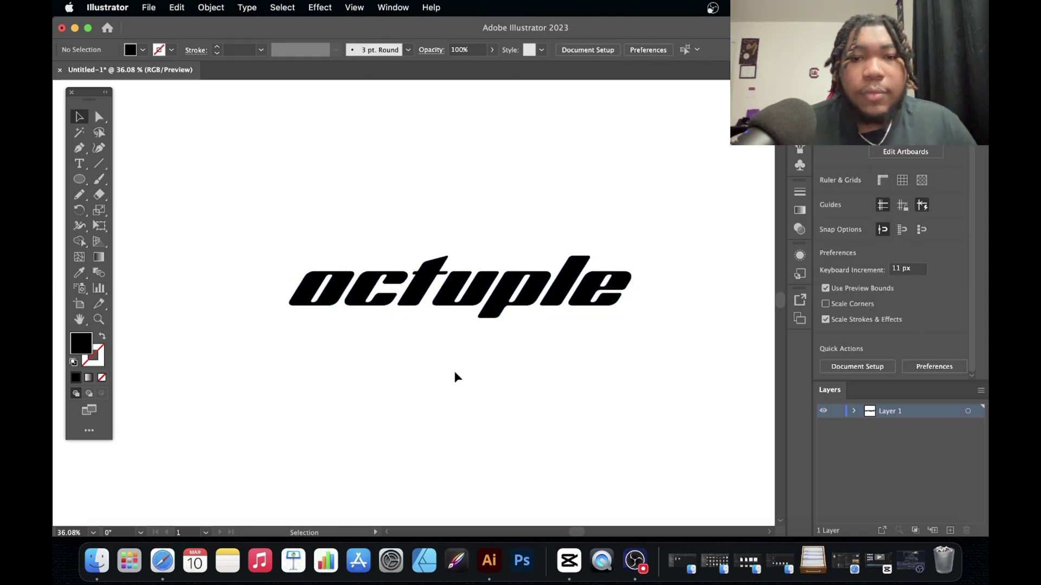
pyautogui.hscroll(3, 454, 370)
pyautogui.hscroll(-2, 455, 371)
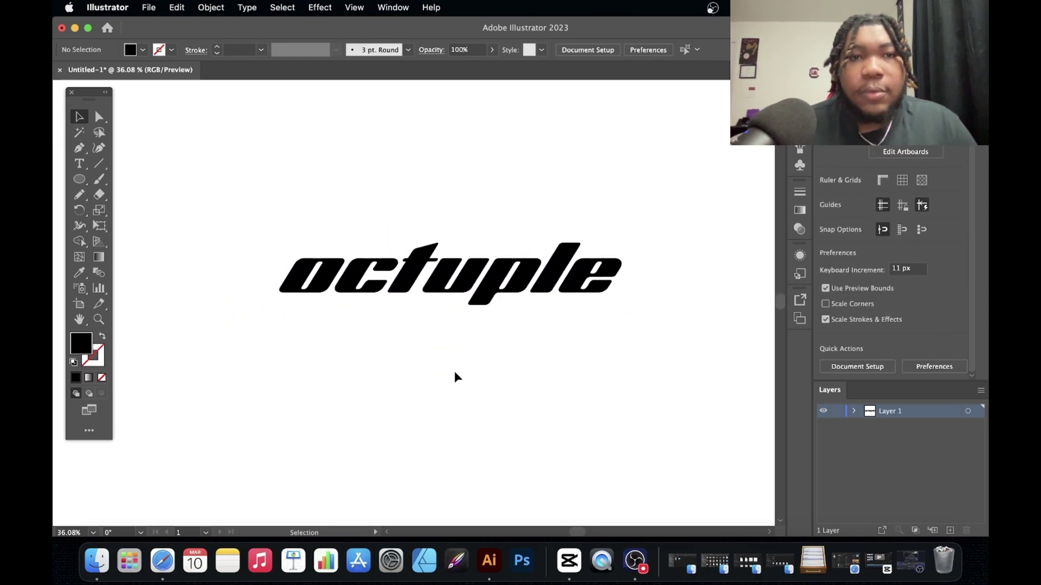
# - Return to the Home screen and scroll the Recent files list
pyautogui.click(108, 28)
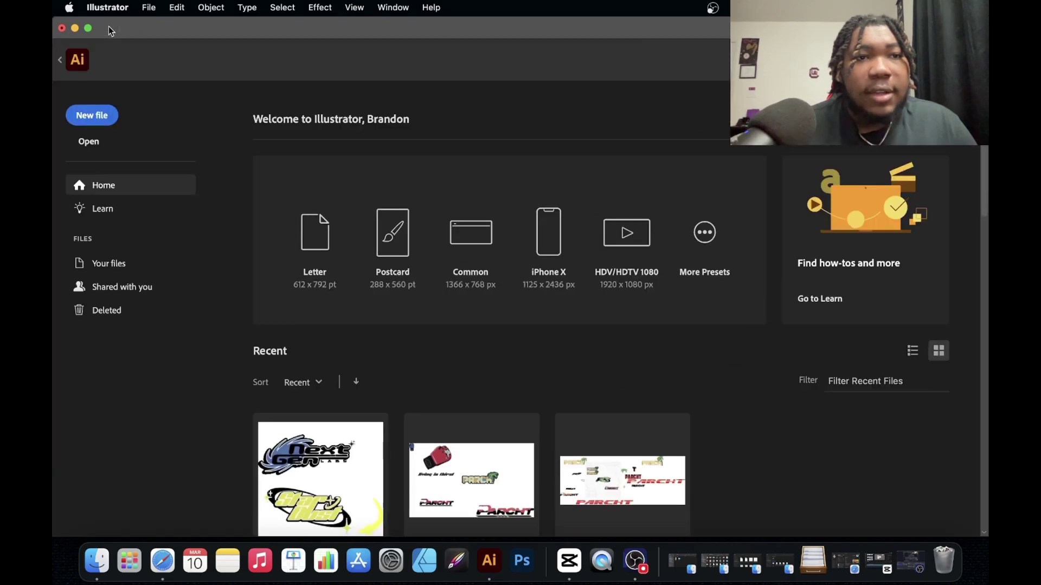
pyautogui.scroll(-5, 561, 530)
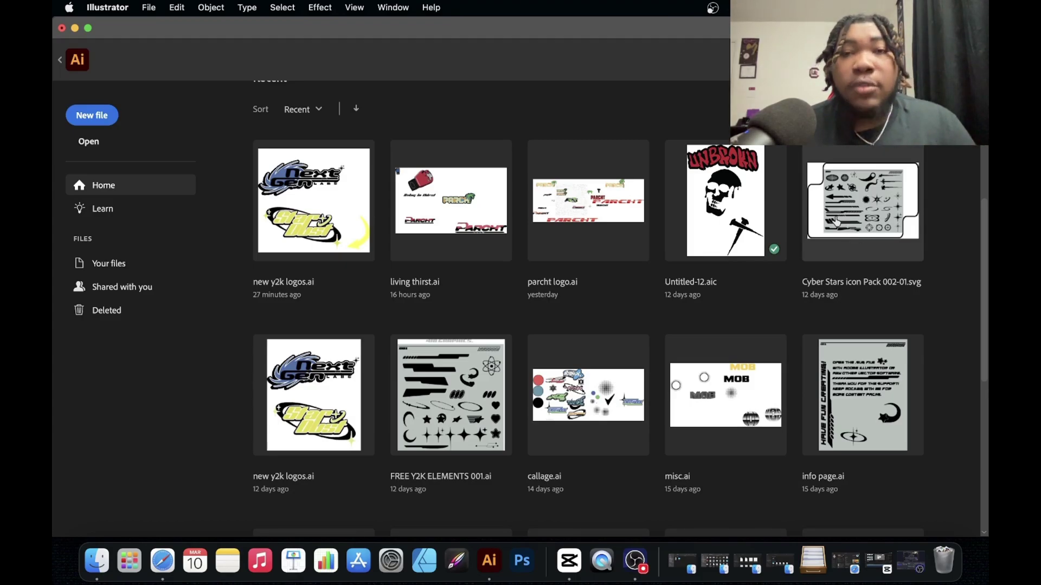
# - Open Cyber Stars icon Pack 002-01.svg, fit it in view, and hide its outer rounded frame group
pyautogui.click(835, 220)
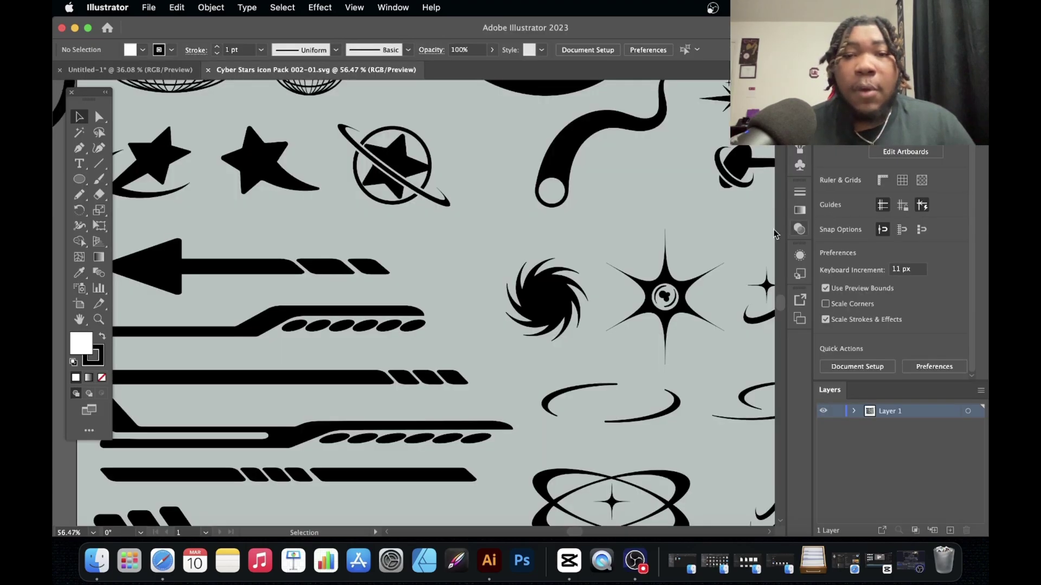
pyautogui.press('super+0')
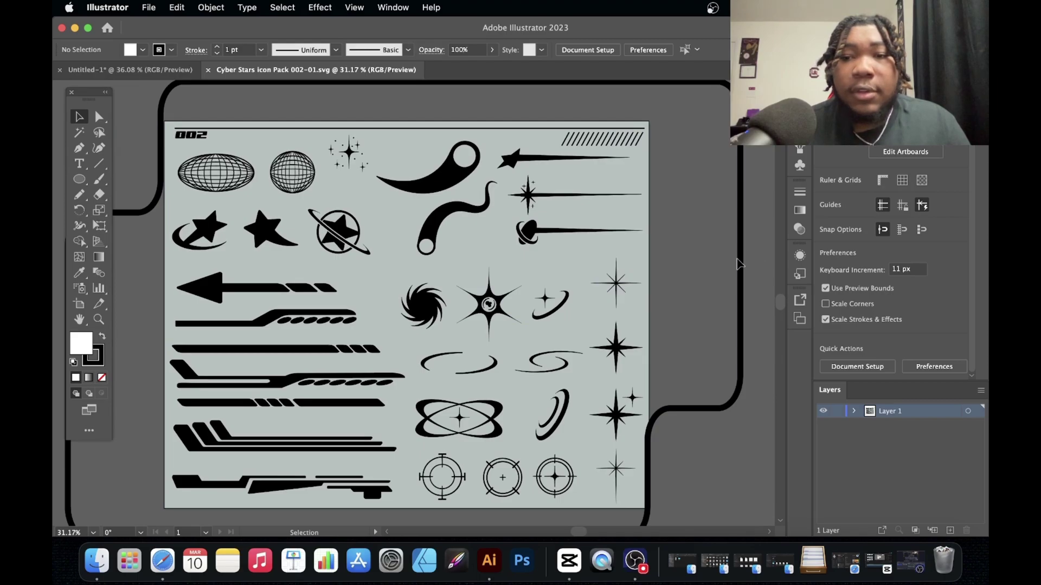
pyautogui.click(742, 267)
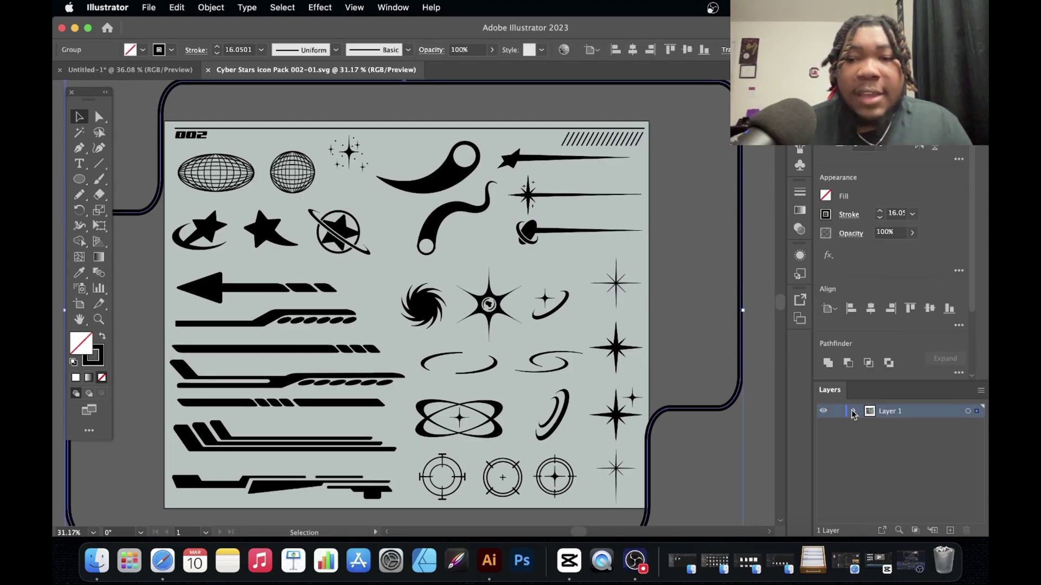
pyautogui.click(853, 412)
pyautogui.click(823, 425)
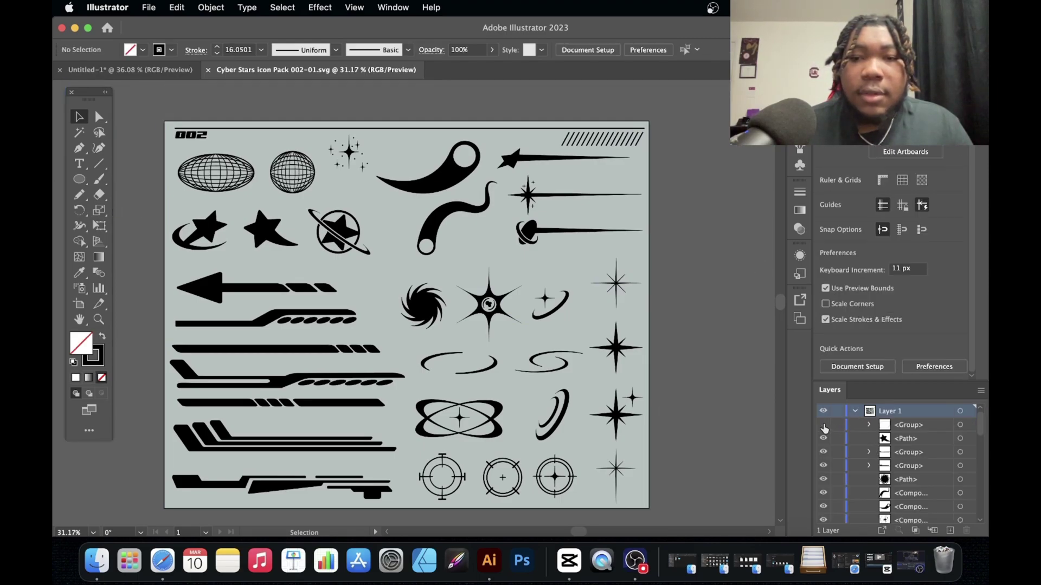
pyautogui.hscroll(-2, 675, 389)
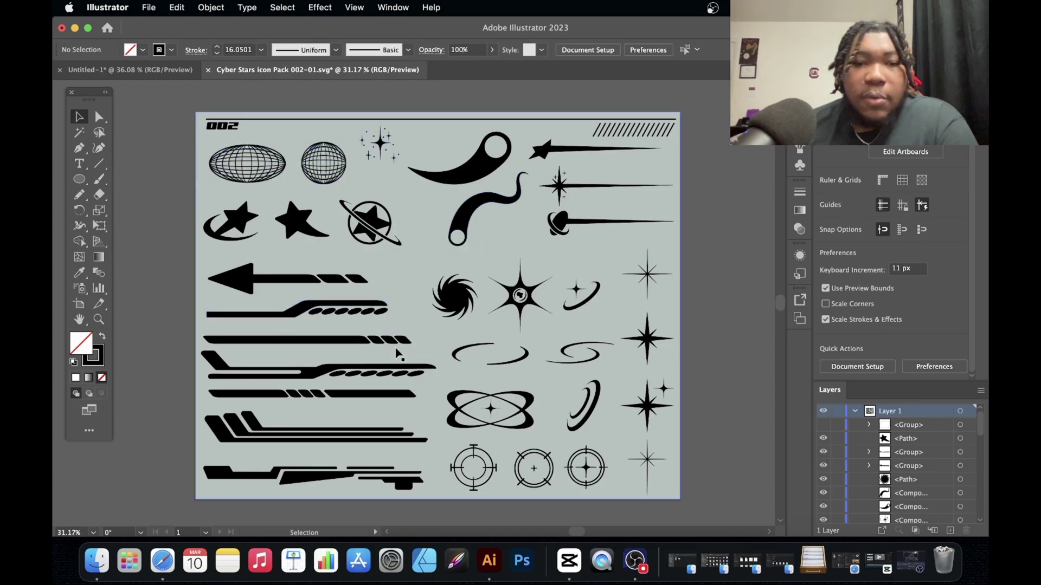
# - Select the two bar groups, orbit, crosshair, four-point star, globe and star-comet icons together
pyautogui.click(372, 341)
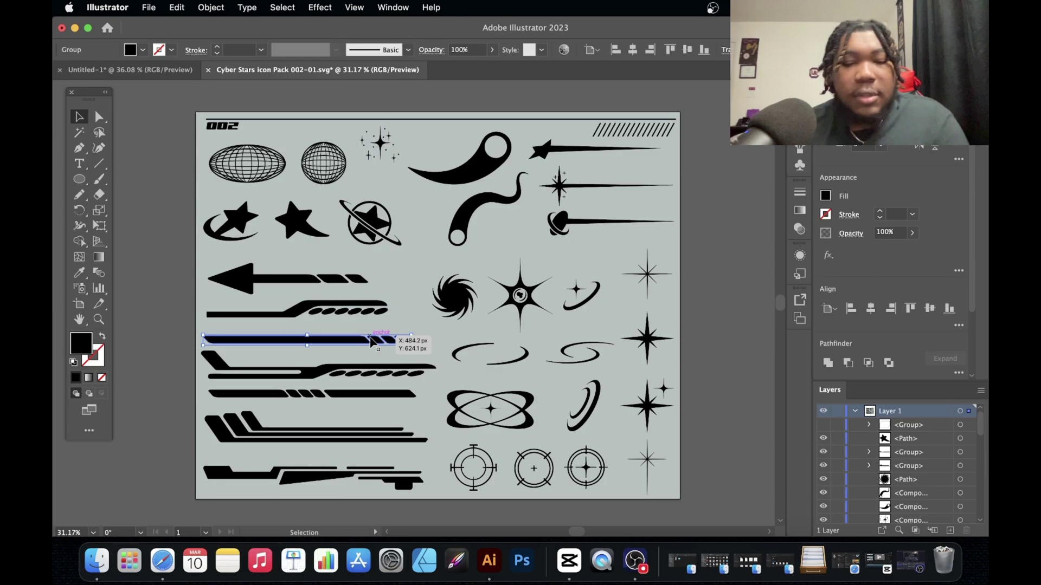
pyautogui.keyDown('shift'); pyautogui.click(401, 394); pyautogui.keyUp('shift')
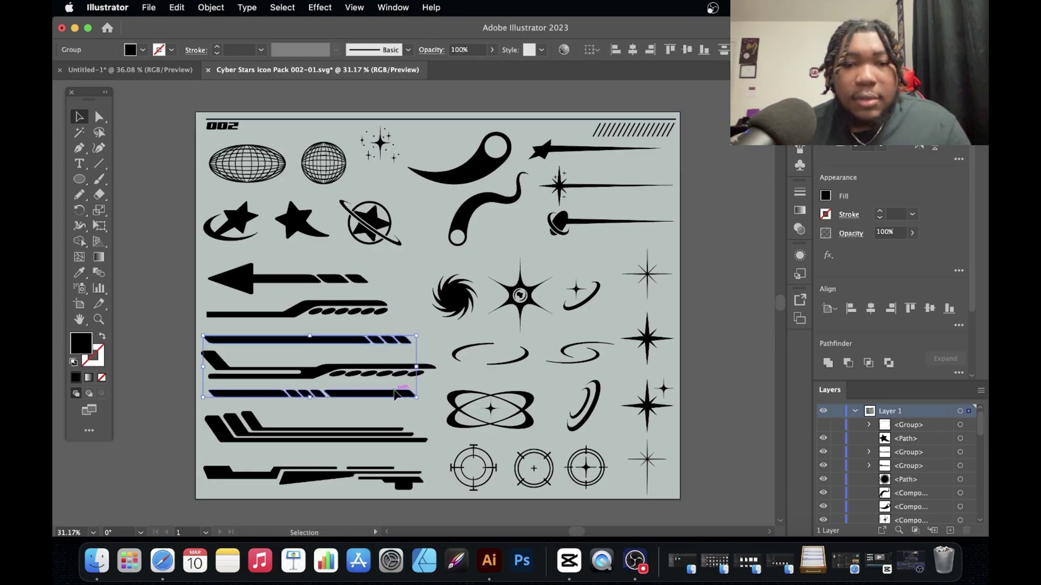
pyautogui.keyDown('shift'); pyautogui.click(500, 415); pyautogui.keyUp('shift')
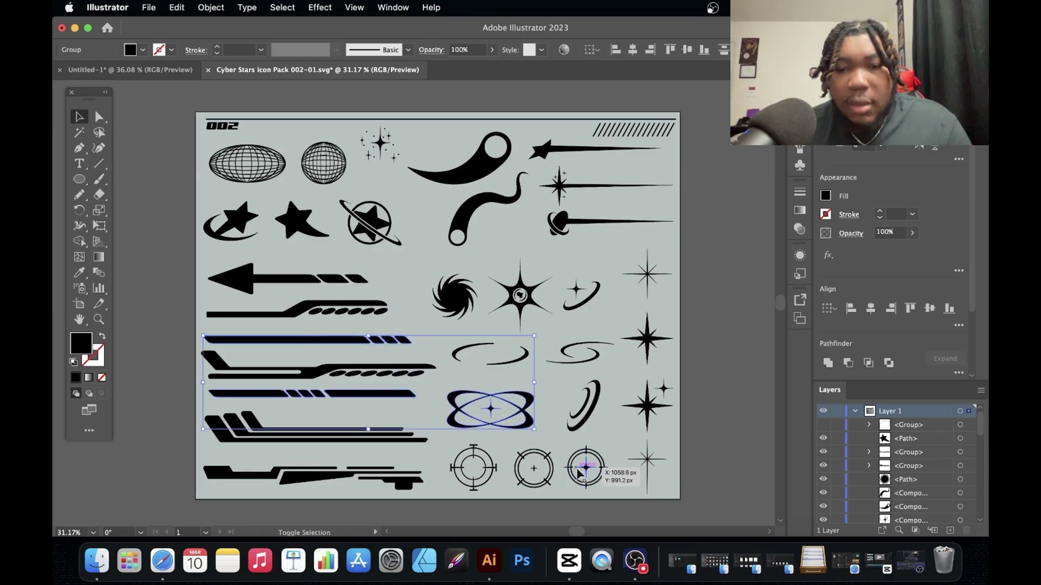
pyautogui.keyDown('shift'); pyautogui.click(580, 470); pyautogui.keyUp('shift')
pyautogui.keyDown('shift'); pyautogui.click(649, 339); pyautogui.keyUp('shift')
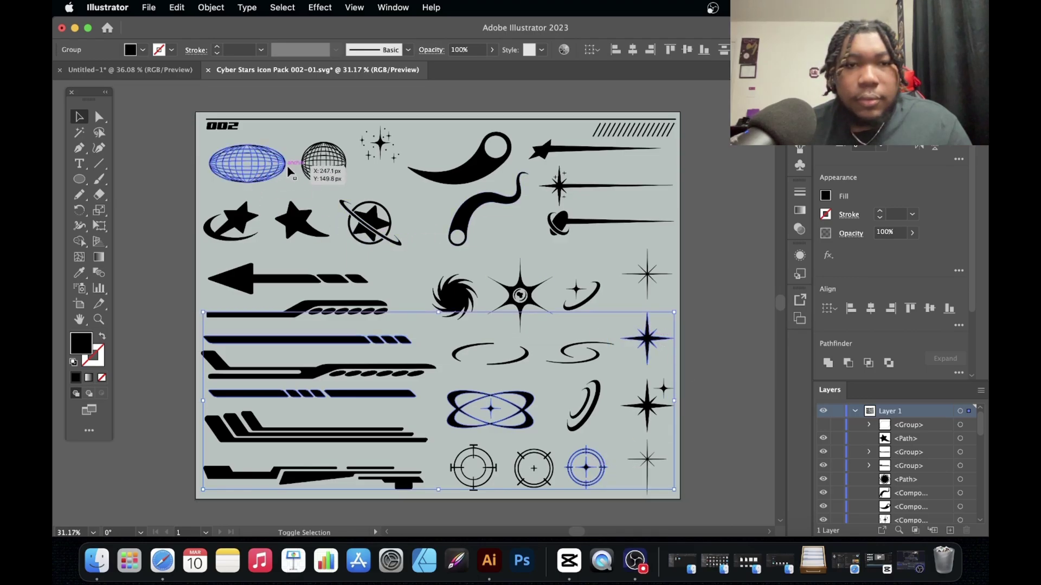
pyautogui.keyDown('shift'); pyautogui.click(243, 161); pyautogui.keyUp('shift')
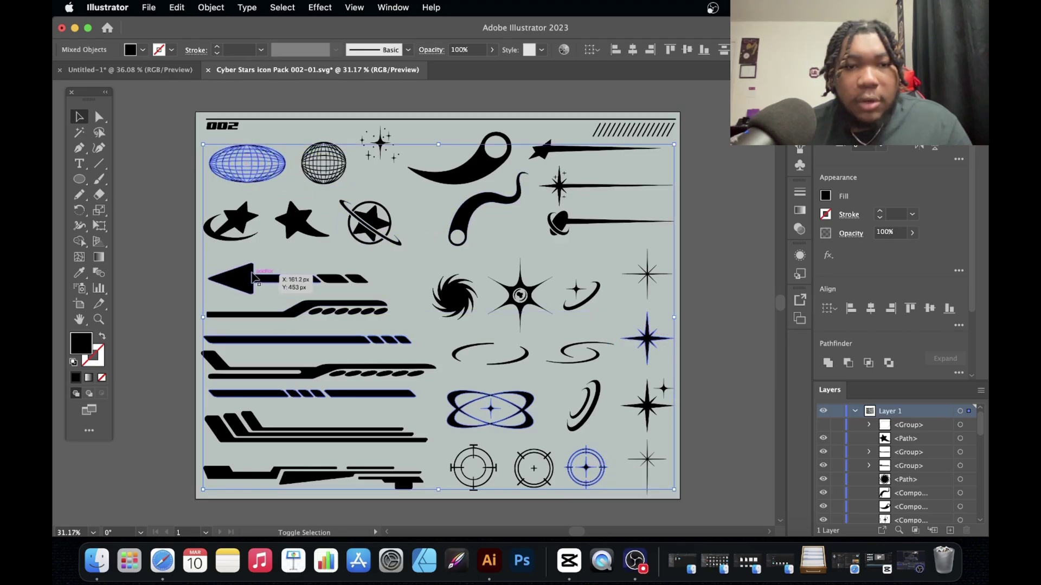
pyautogui.keyDown('shift'); pyautogui.click(553, 153); pyautogui.keyUp('shift')
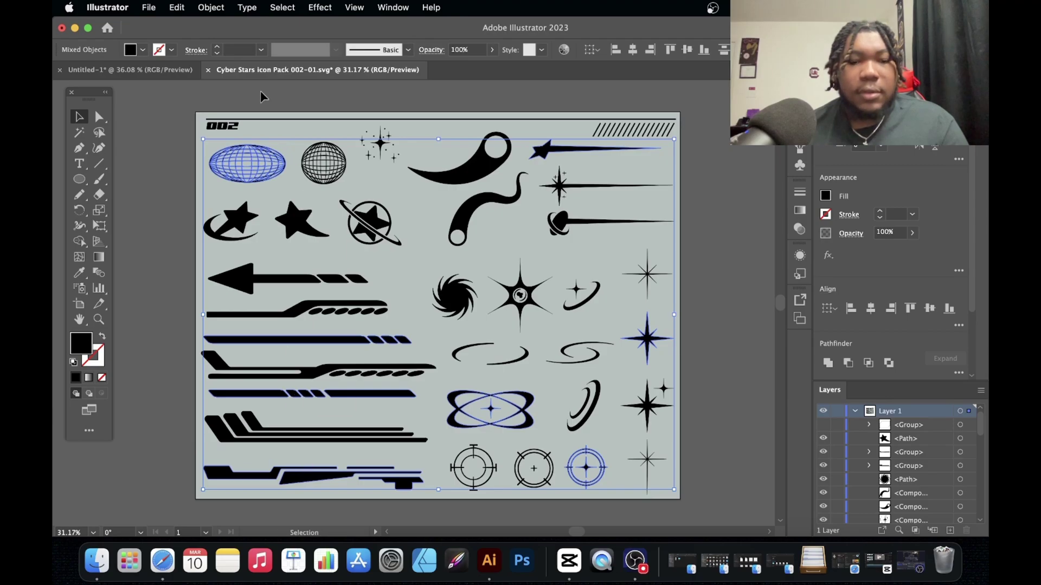
# - Paste the copied icons into Untitled-1 and move them off the artboard to the right
pyautogui.click(162, 69)
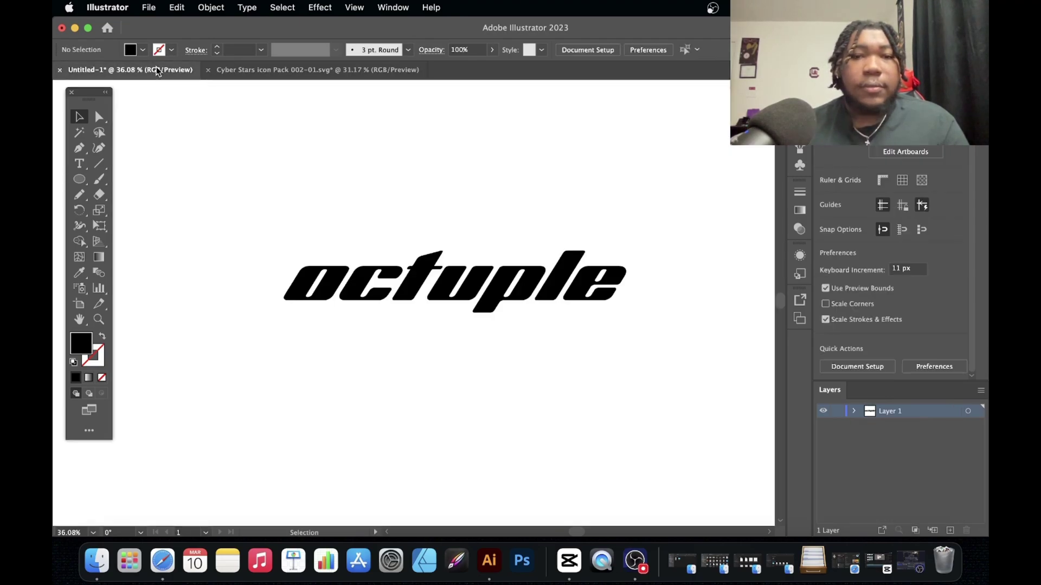
pyautogui.scroll(-5, 394, 197)
pyautogui.hscroll(3, 393, 204)
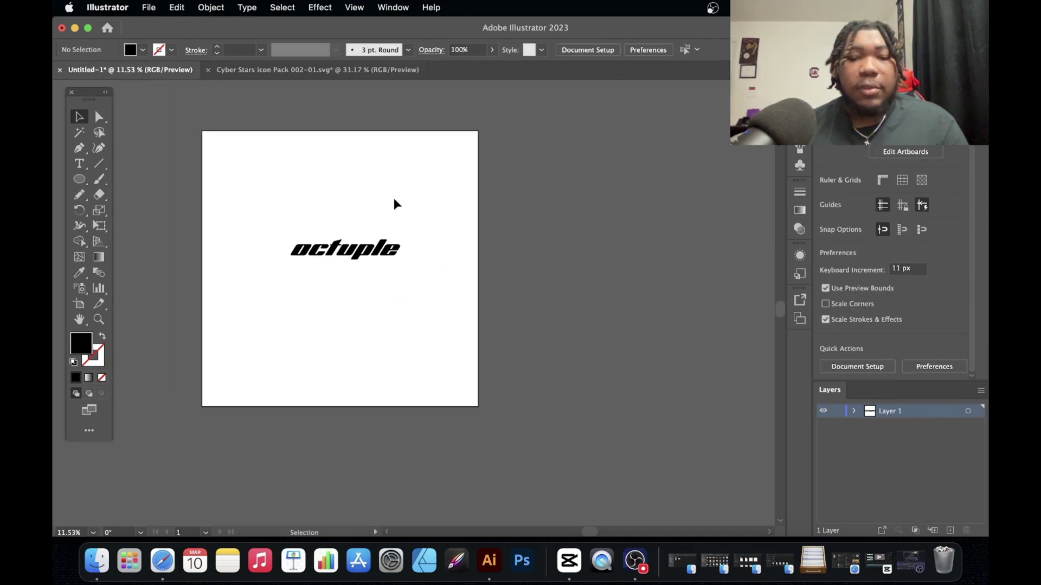
pyautogui.press('super+v')
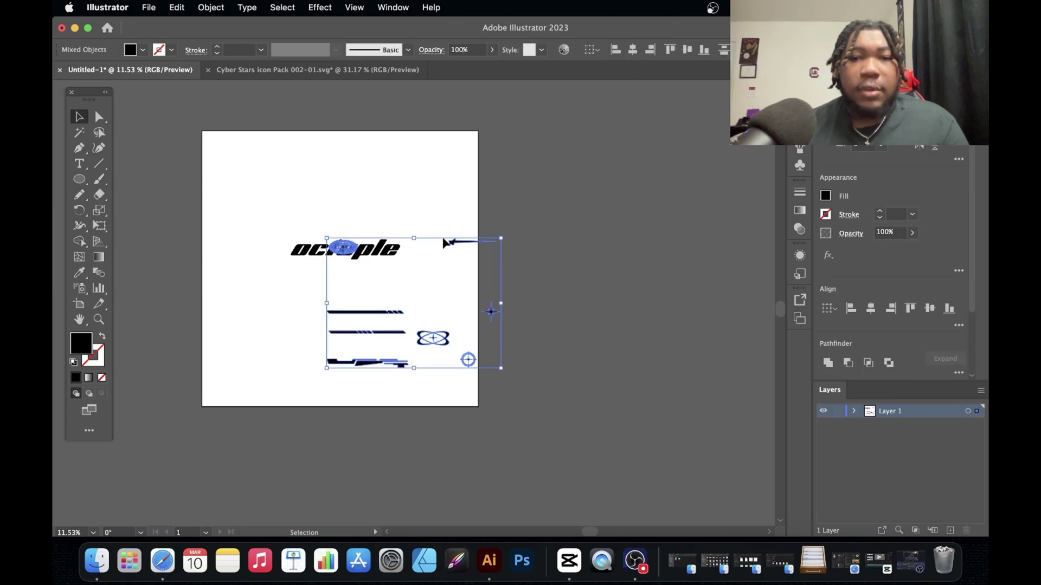
pyautogui.moveTo(456, 246); pyautogui.dragTo(623, 227)
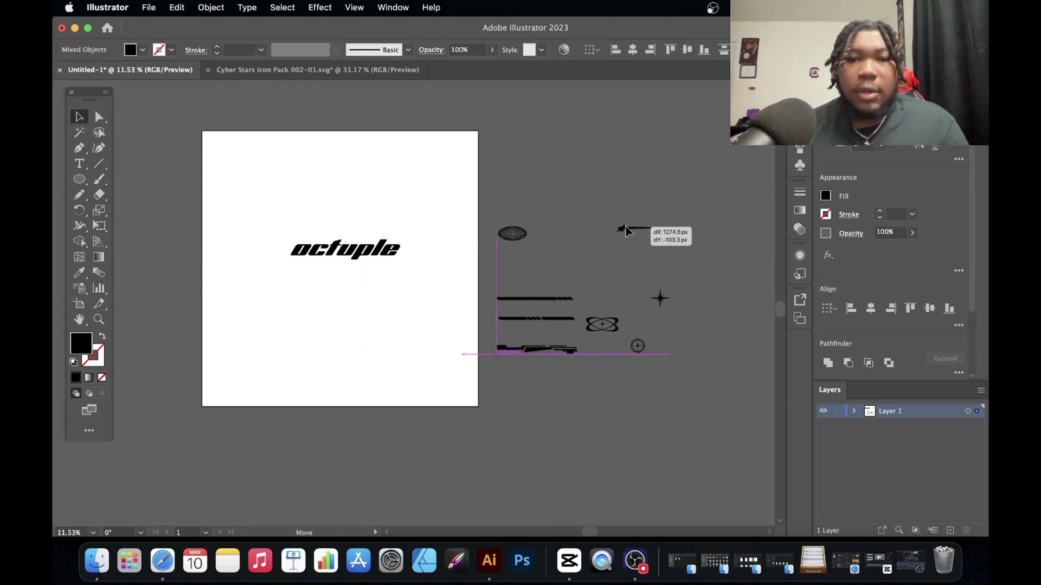
pyautogui.click(632, 471)
# - Arrange the atom, small circle, four-pointed star and arrow icons in a column around the globe
pyautogui.scroll(5, 592, 397)
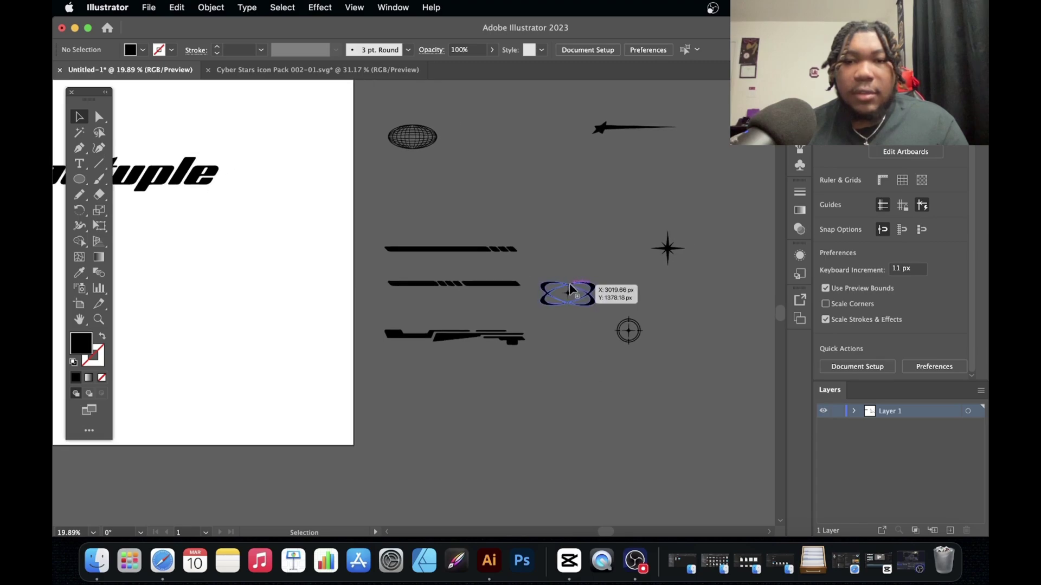
pyautogui.click(571, 293)
pyautogui.moveTo(570, 293); pyautogui.dragTo(413, 177)
pyautogui.moveTo(628, 342); pyautogui.dragTo(402, 235)
pyautogui.moveTo(670, 251); pyautogui.dragTo(470, 140)
pyautogui.moveTo(603, 129); pyautogui.dragTo(462, 202)
pyautogui.click(298, 221)
pyautogui.scroll(3, 298, 221)
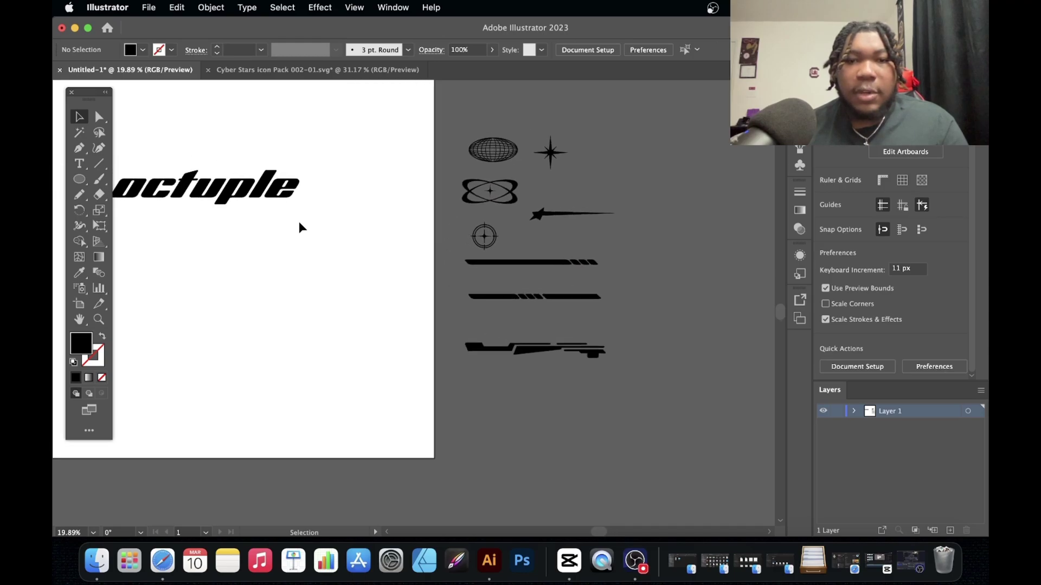
# - In the Cyber Stars pack, select the long speed-line, ellipse swoosh, curly swoosh and comet shapes for Untitled-1
pyautogui.click(236, 70)
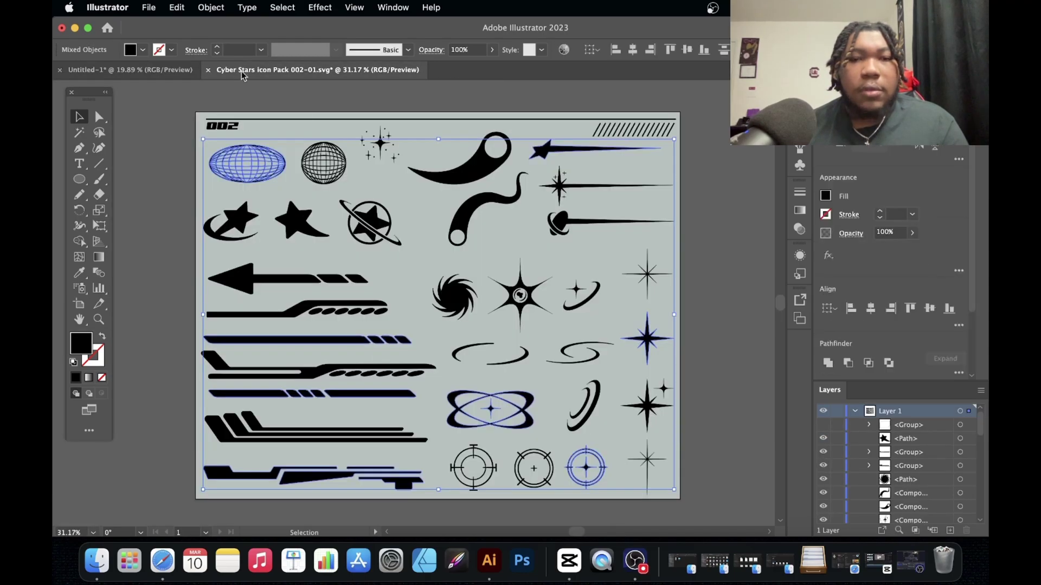
pyautogui.click(400, 328)
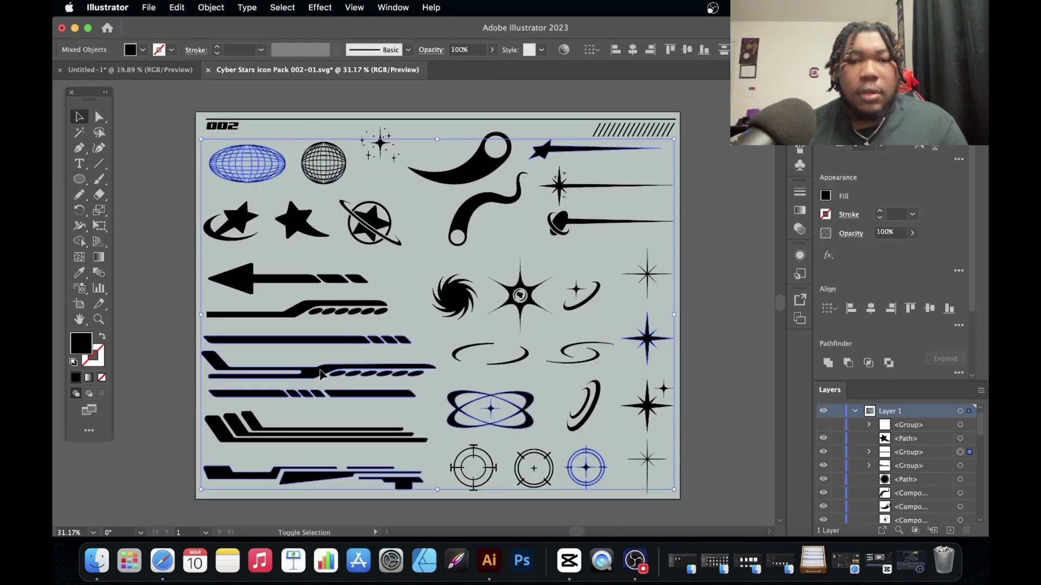
pyautogui.click(412, 321)
pyautogui.click(353, 373)
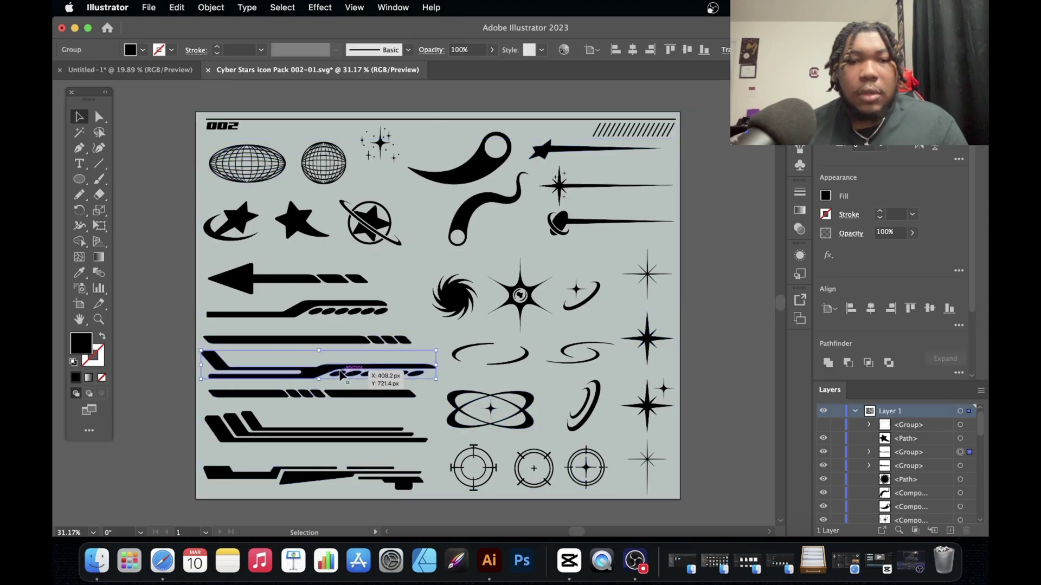
pyautogui.keyDown('shift'); pyautogui.click(517, 360); pyautogui.keyUp('shift')
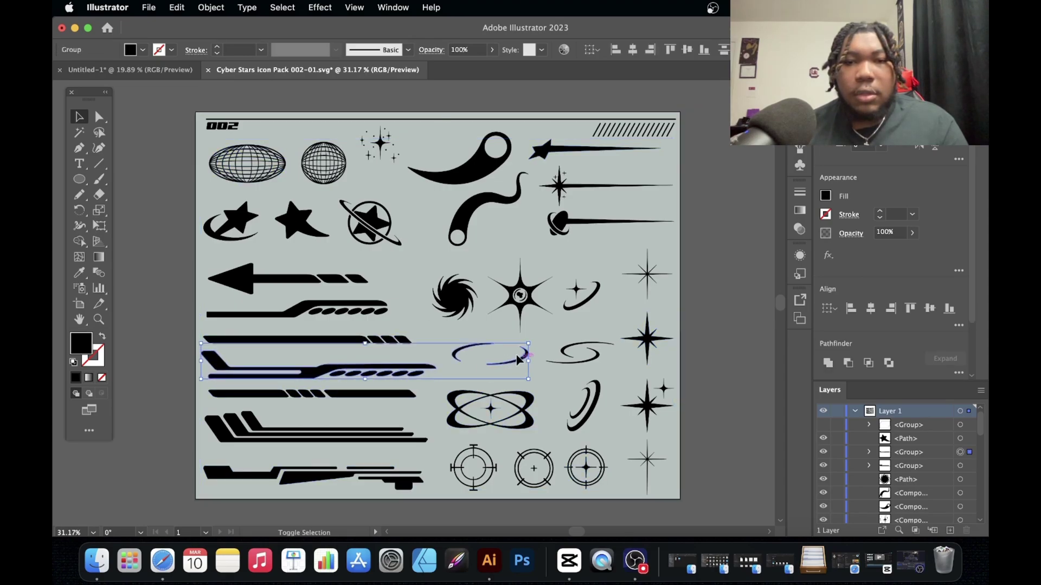
pyautogui.keyDown('shift'); pyautogui.click(475, 222); pyautogui.keyUp('shift')
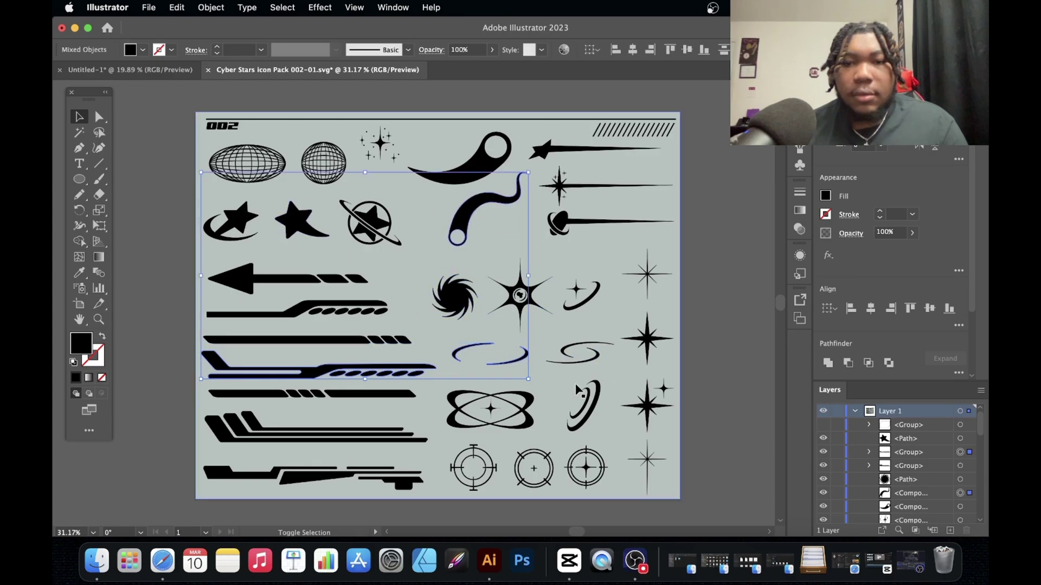
pyautogui.keyDown('shift'); pyautogui.click(562, 222); pyautogui.keyUp('shift')
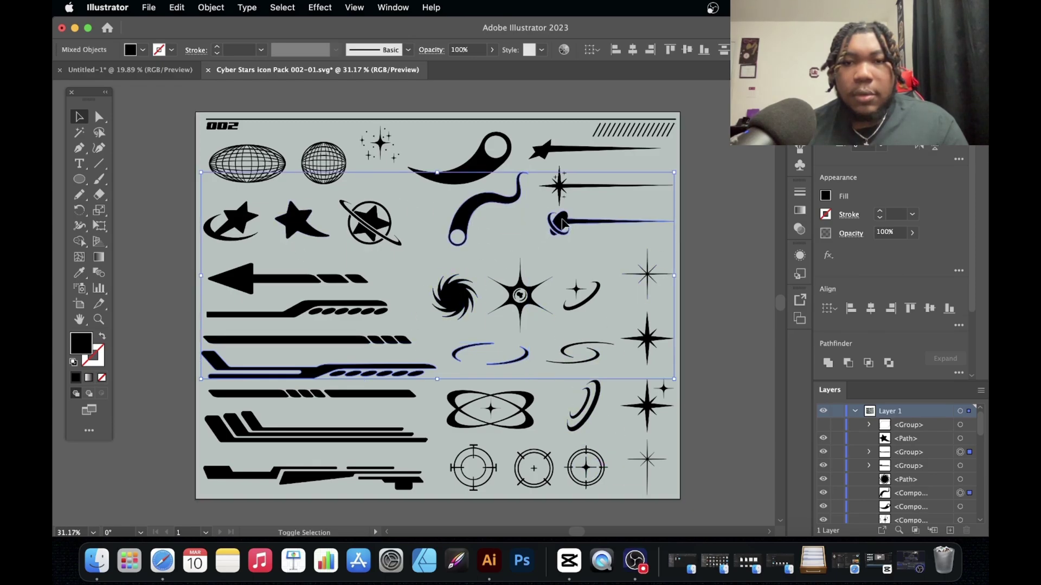
pyautogui.click(131, 70)
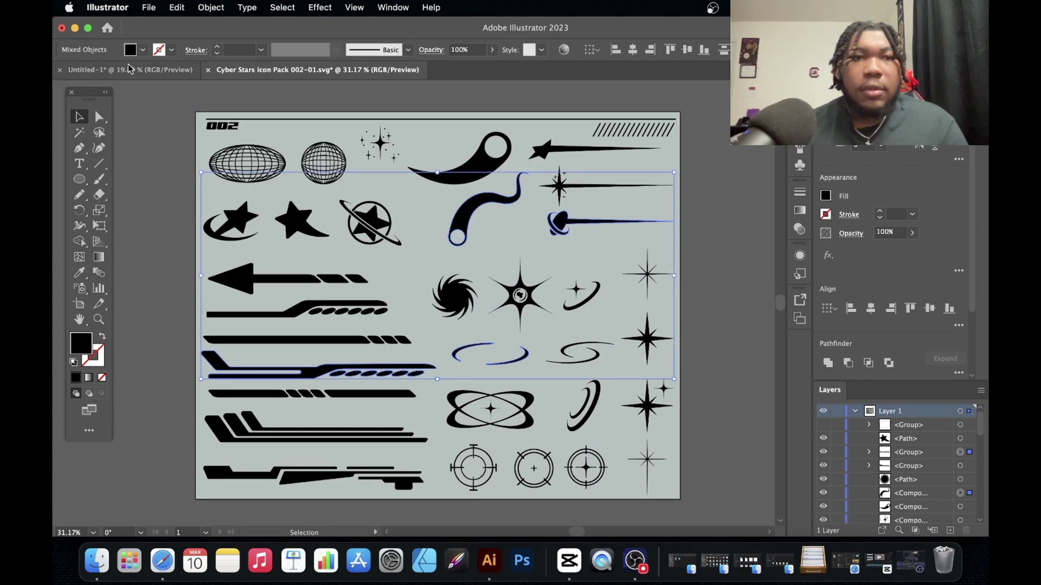
# - Paste the icons and move the comet, curly comet, ellipse arc and speed-line group beside the artboard
pyautogui.press('super+v')
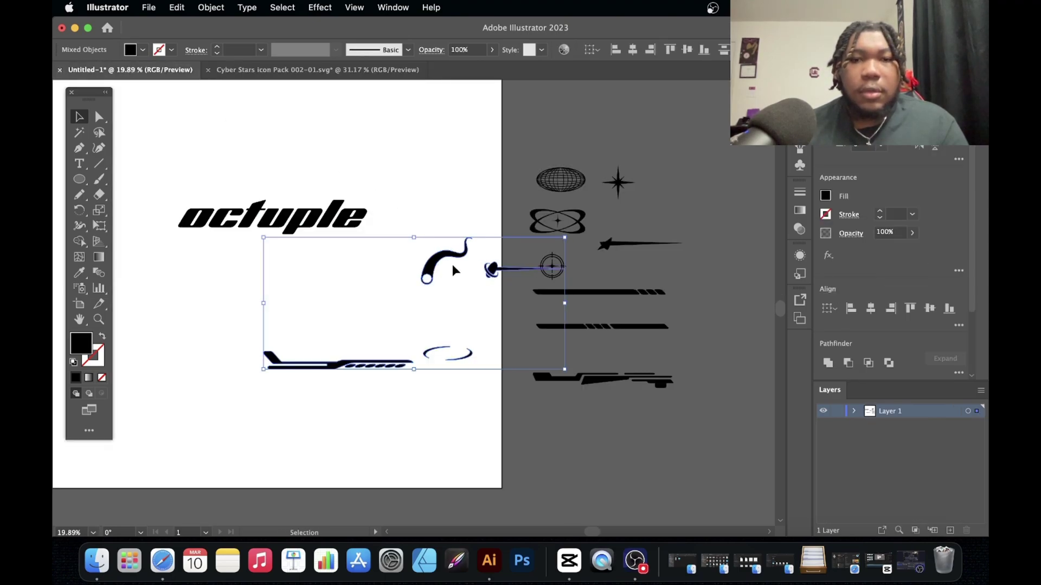
pyautogui.click(423, 328)
pyautogui.hscroll(2, 422, 330)
pyautogui.moveTo(456, 274); pyautogui.dragTo(579, 275)
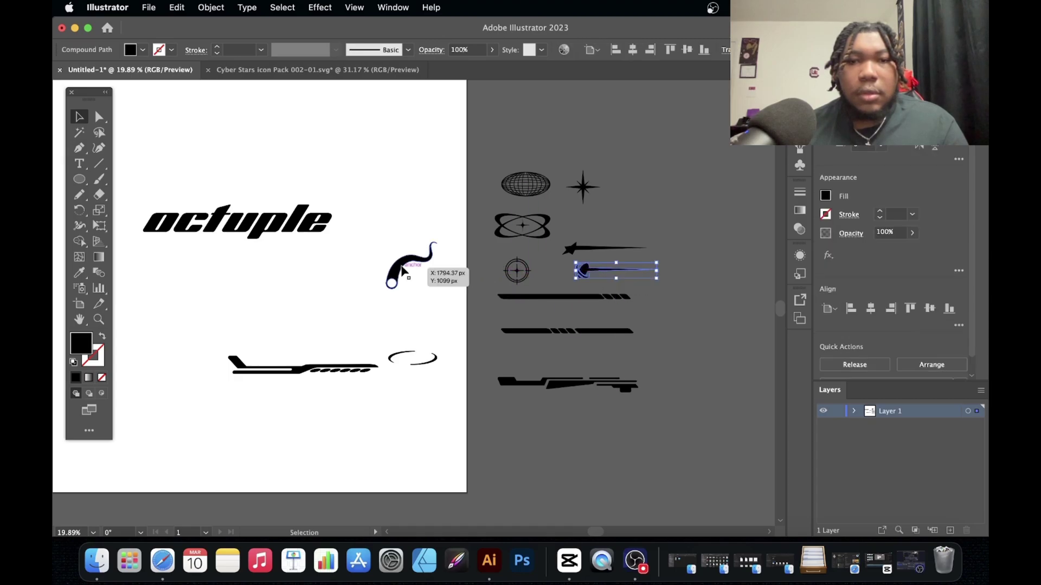
pyautogui.moveTo(404, 269); pyautogui.dragTo(623, 186)
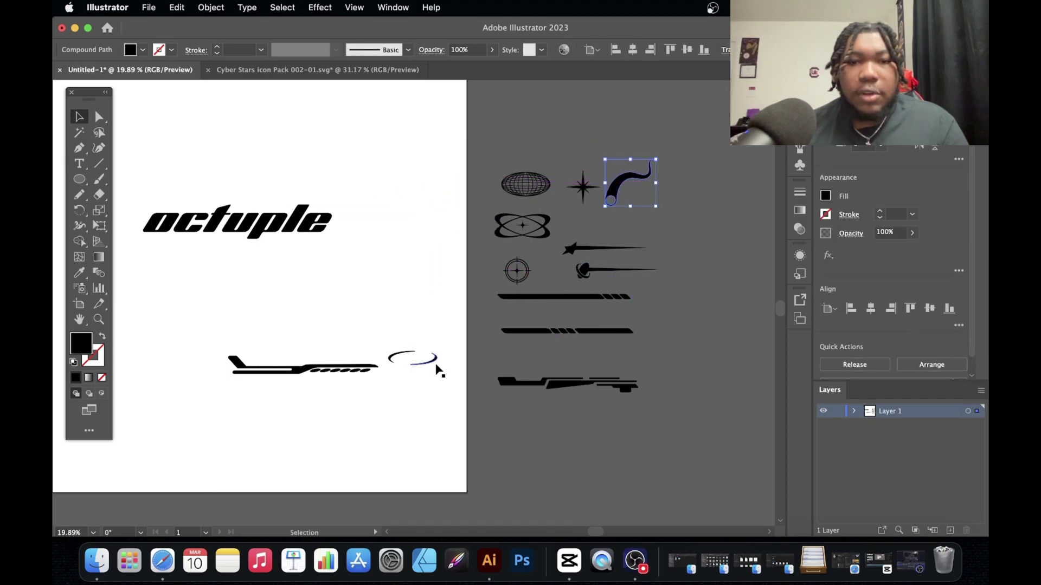
pyautogui.moveTo(433, 364); pyautogui.dragTo(576, 363)
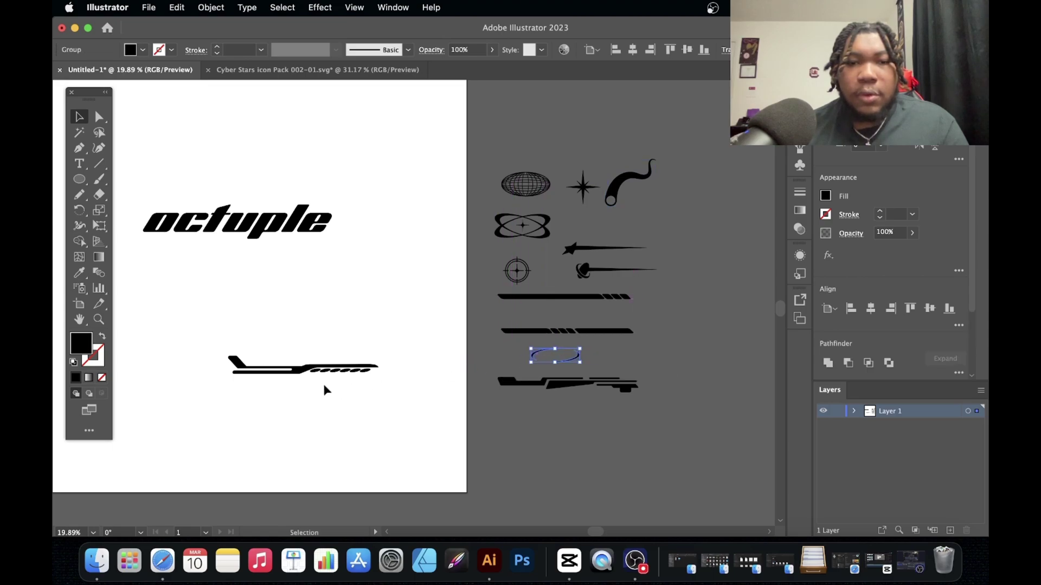
pyautogui.moveTo(306, 371); pyautogui.dragTo(573, 420)
pyautogui.hscroll(-5, 321, 285)
pyautogui.scroll(1, 321, 285)
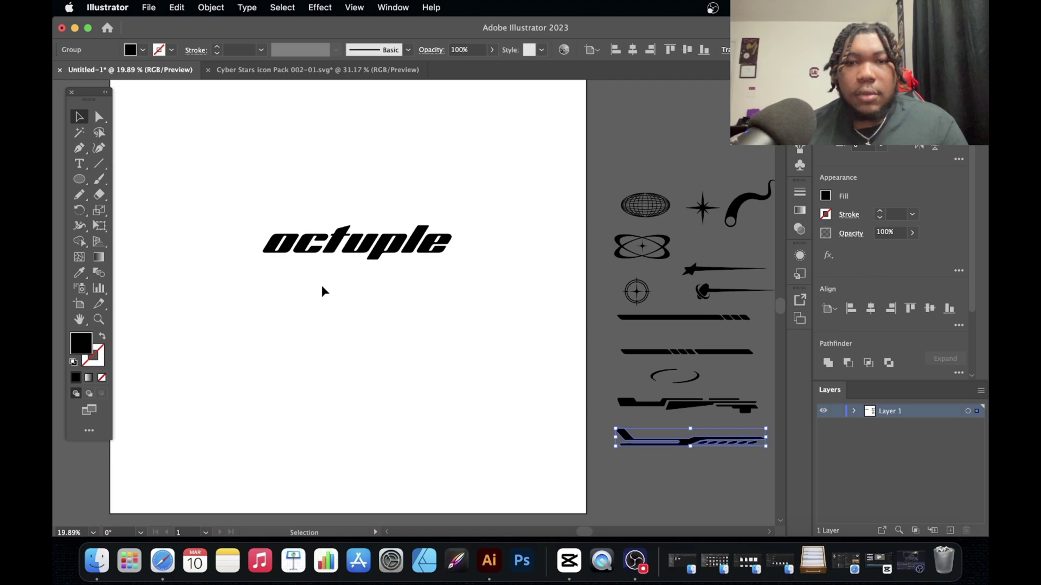
pyautogui.click(402, 319)
# - Select the octuple lettering on the artboard
pyautogui.scroll(5, 532, 345)
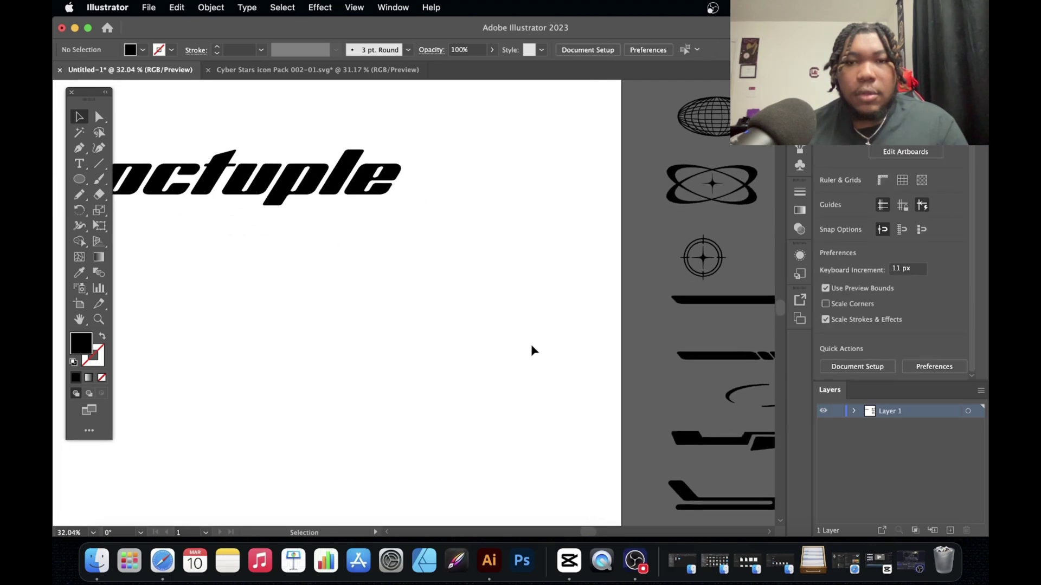
pyautogui.scroll(-4, 531, 345)
pyautogui.hscroll(2, 531, 351)
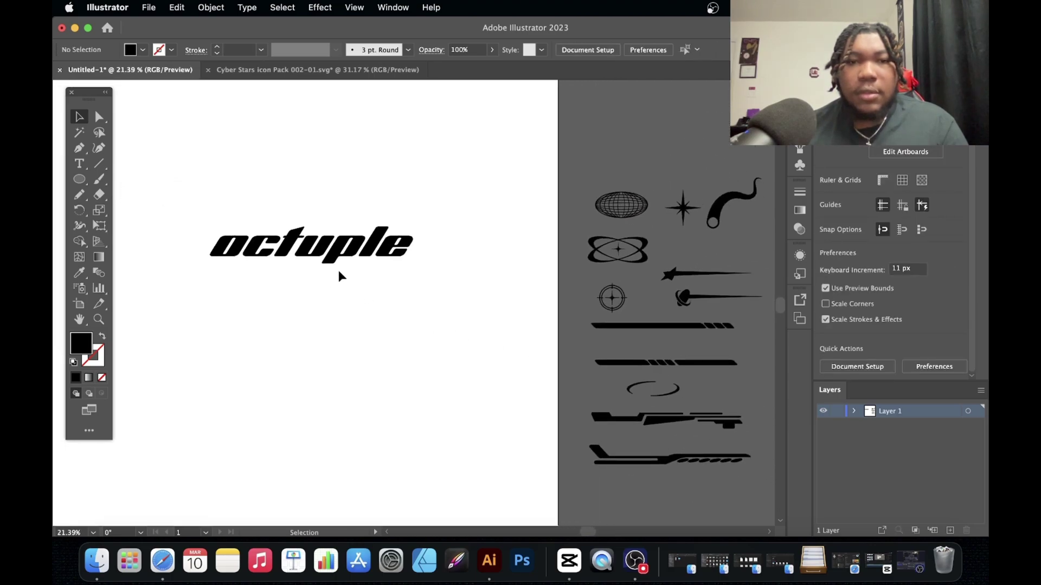
pyautogui.click(332, 253)
# - With Direct Selection, drag the t's top anchors up and to the right so it rises above the other letters
pyautogui.scroll(3, 332, 254)
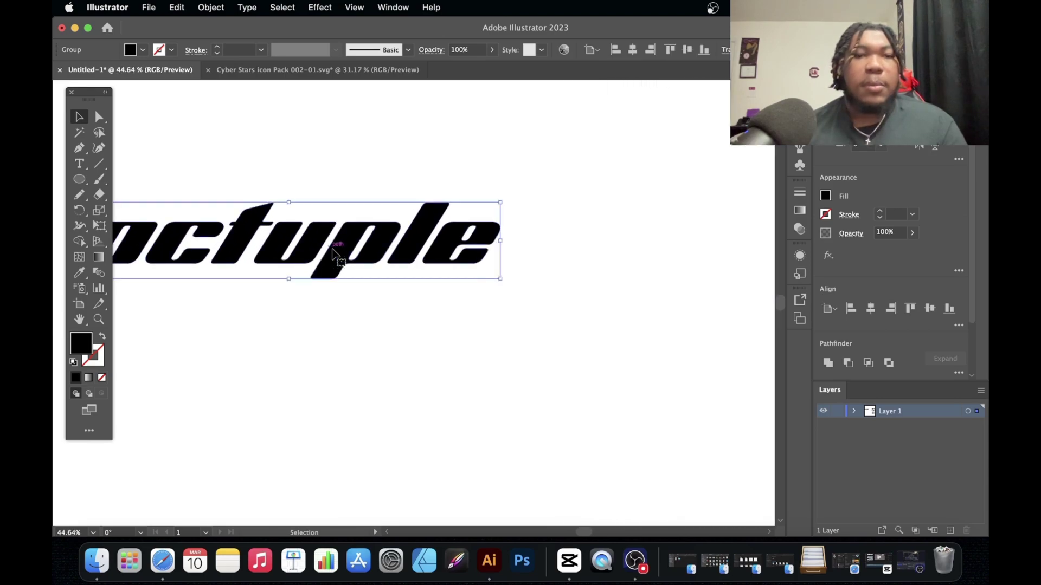
pyautogui.hscroll(-2, 333, 253)
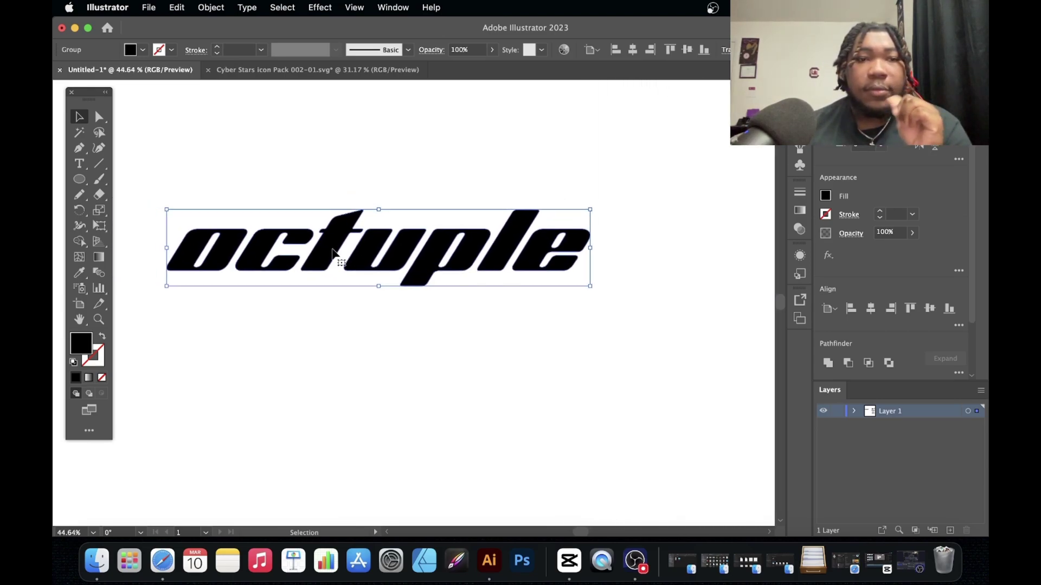
pyautogui.click(100, 117)
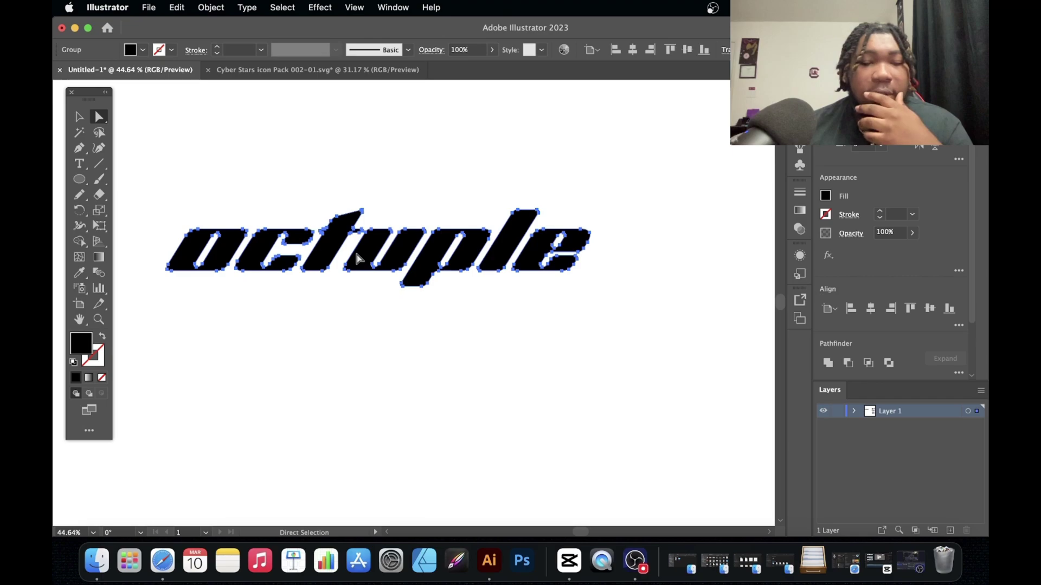
pyautogui.scroll(2, 357, 255)
pyautogui.click(373, 224)
pyautogui.scroll(6, 372, 224)
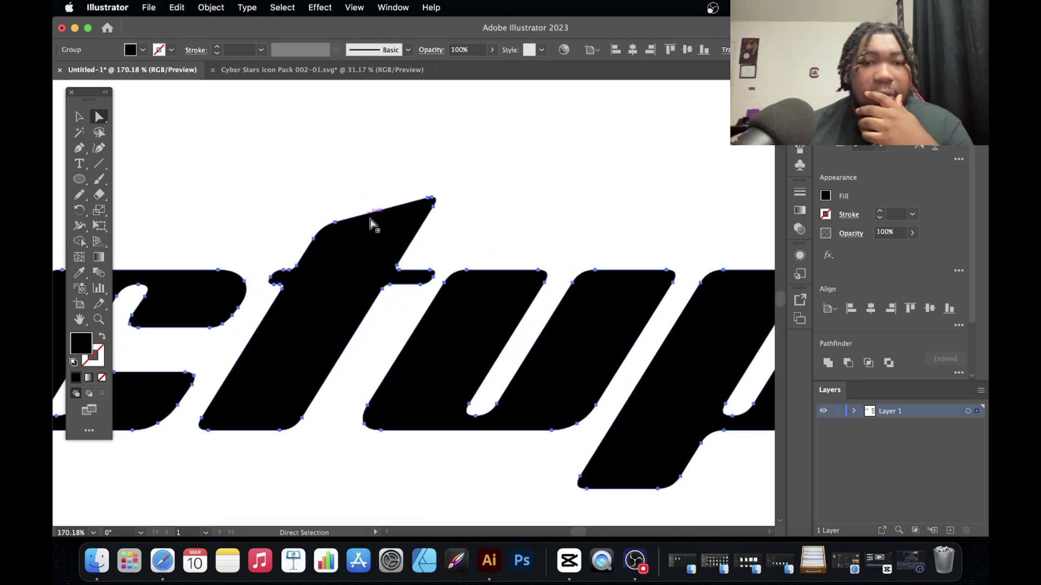
pyautogui.click(300, 217)
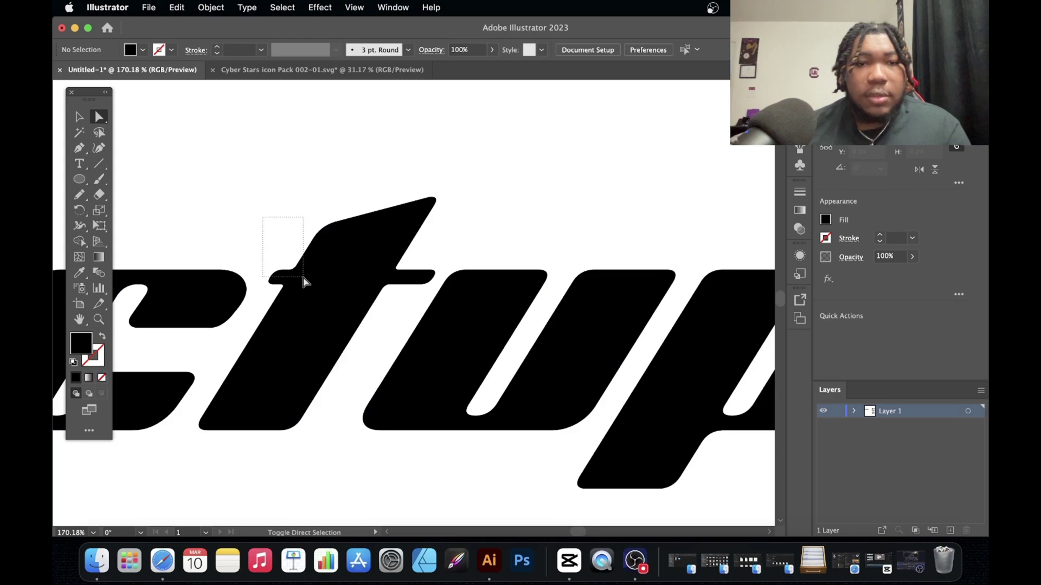
pyautogui.moveTo(304, 277); pyautogui.dragTo(306, 281)
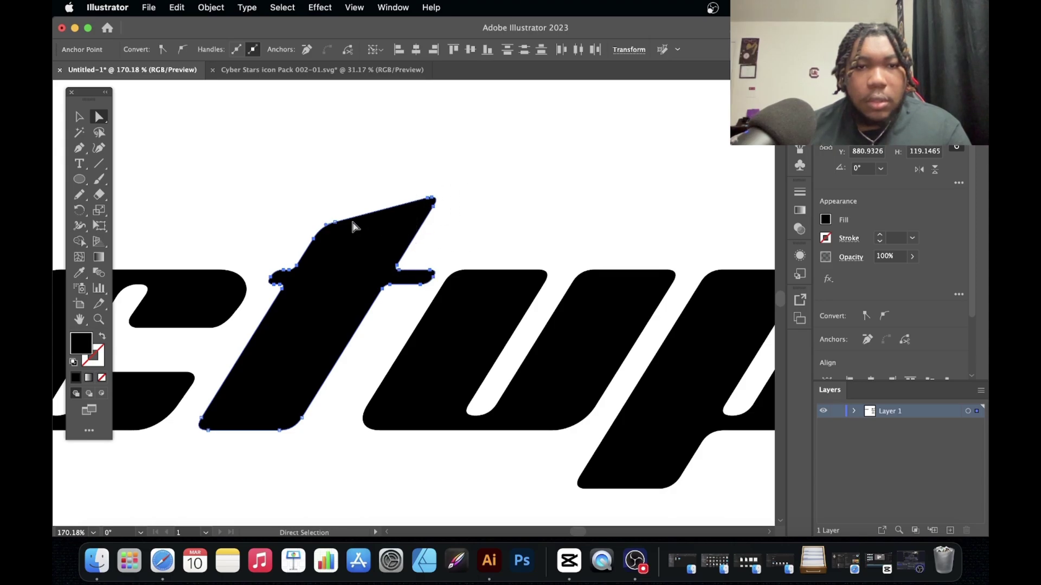
pyautogui.scroll(3, 353, 226)
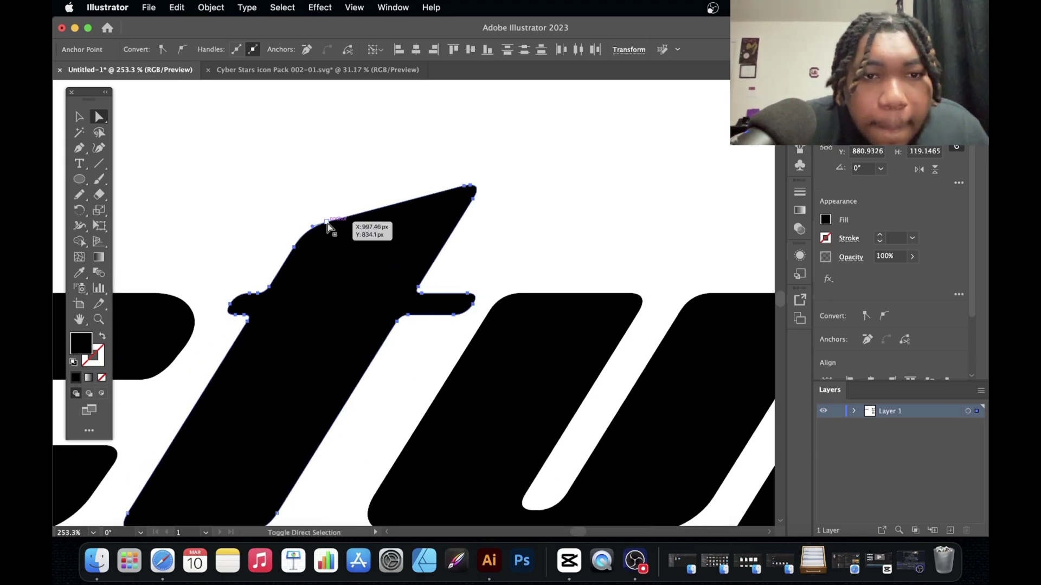
pyautogui.scroll(-3, 360, 234)
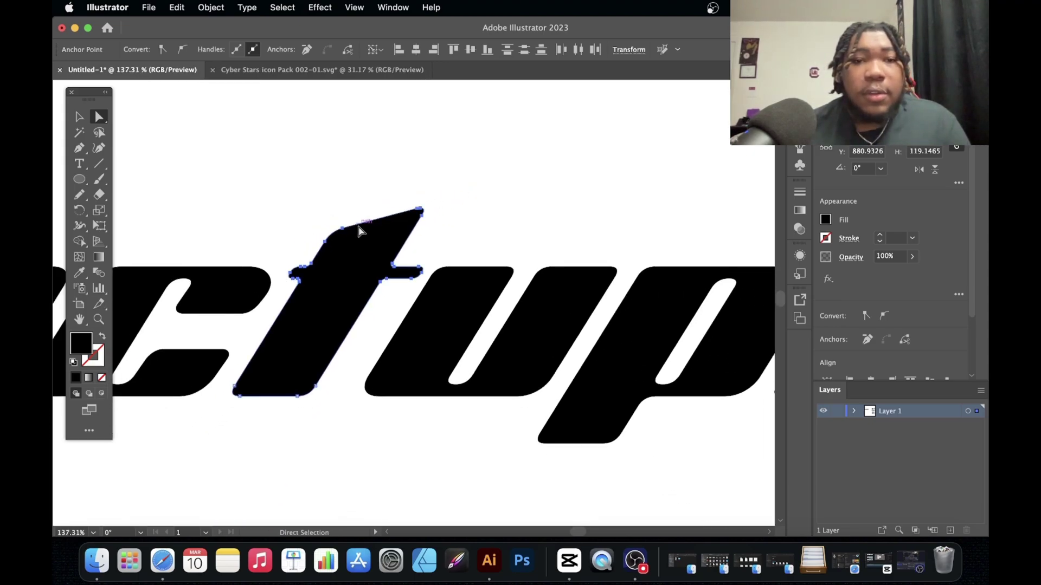
pyautogui.moveTo(344, 232); pyautogui.dragTo(367, 193)
pyautogui.click(463, 230)
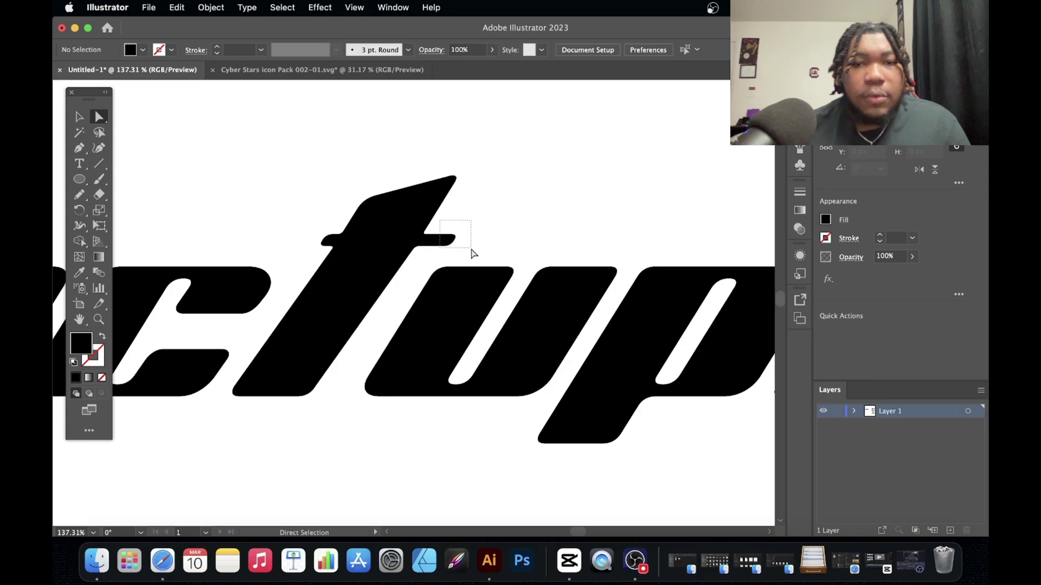
# - Extend the right end of the t's crossbar across to the l
pyautogui.moveTo(471, 254); pyautogui.dragTo(472, 251)
pyautogui.scroll(-2, 472, 253)
pyautogui.hscroll(5, 472, 255)
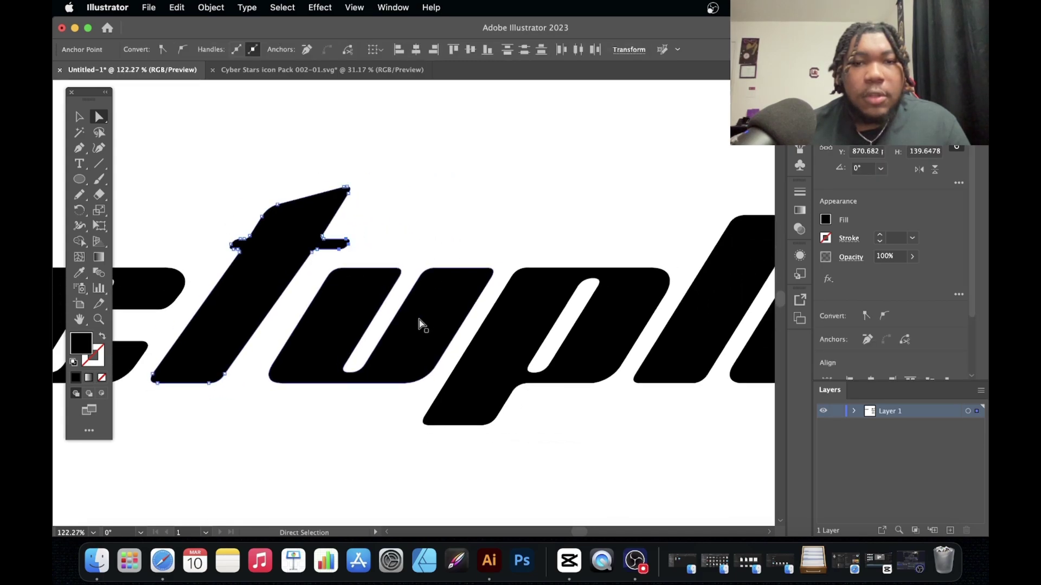
pyautogui.scroll(-3, 422, 324)
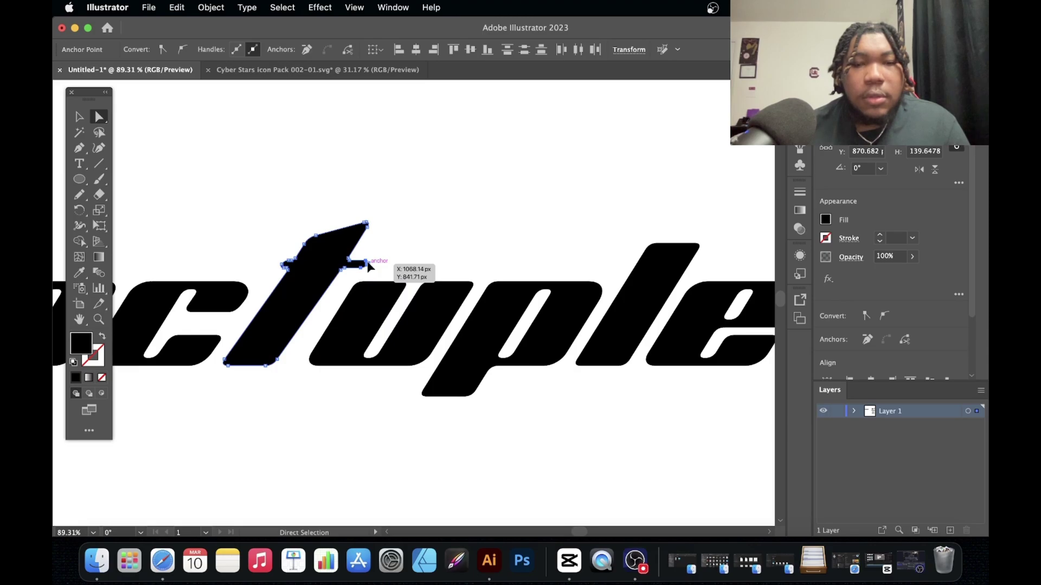
pyautogui.moveTo(368, 263); pyautogui.dragTo(618, 282)
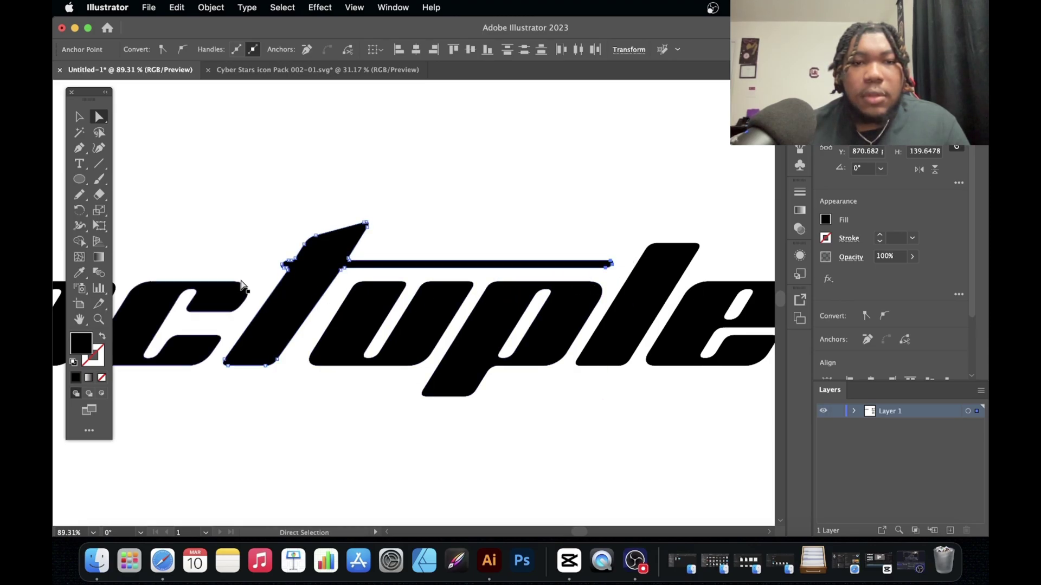
# - Extend the crossbar's left end back over the c, leaving a long thin line
pyautogui.hscroll(-5, 325, 280)
pyautogui.scroll(3, 325, 279)
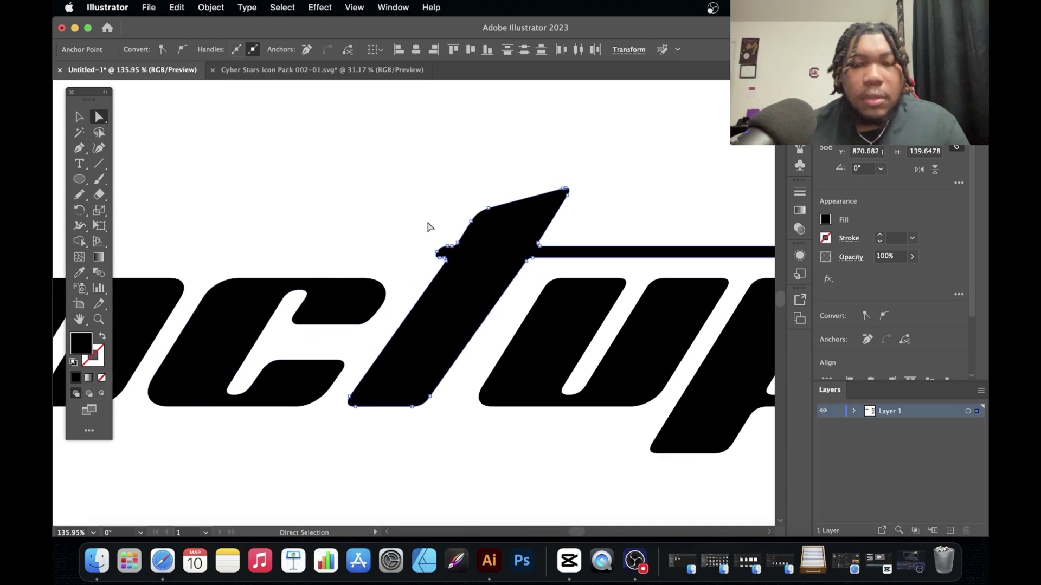
pyautogui.scroll(4, 430, 227)
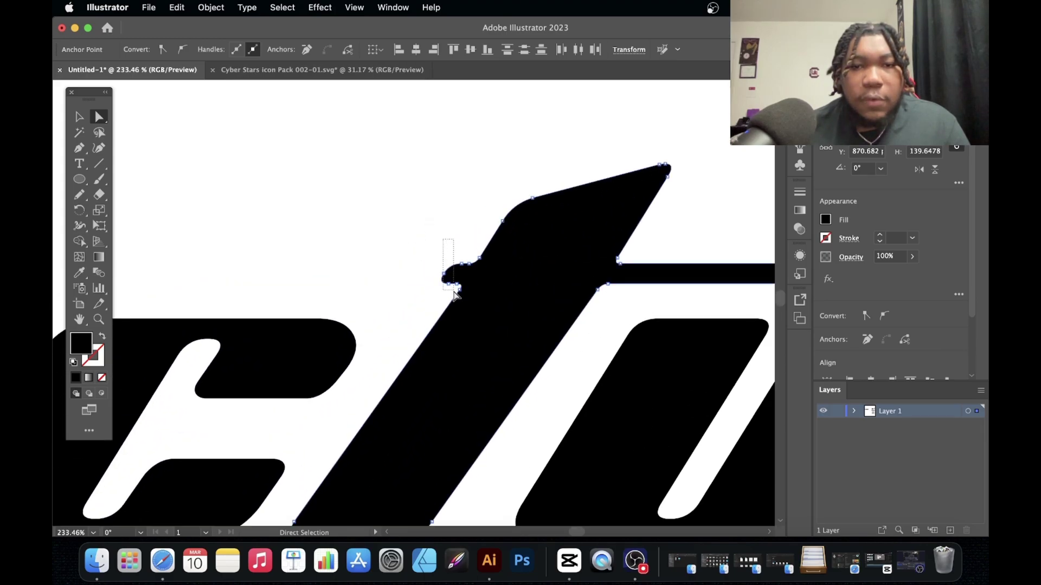
pyautogui.moveTo(455, 290); pyautogui.dragTo(457, 291)
pyautogui.click(455, 271)
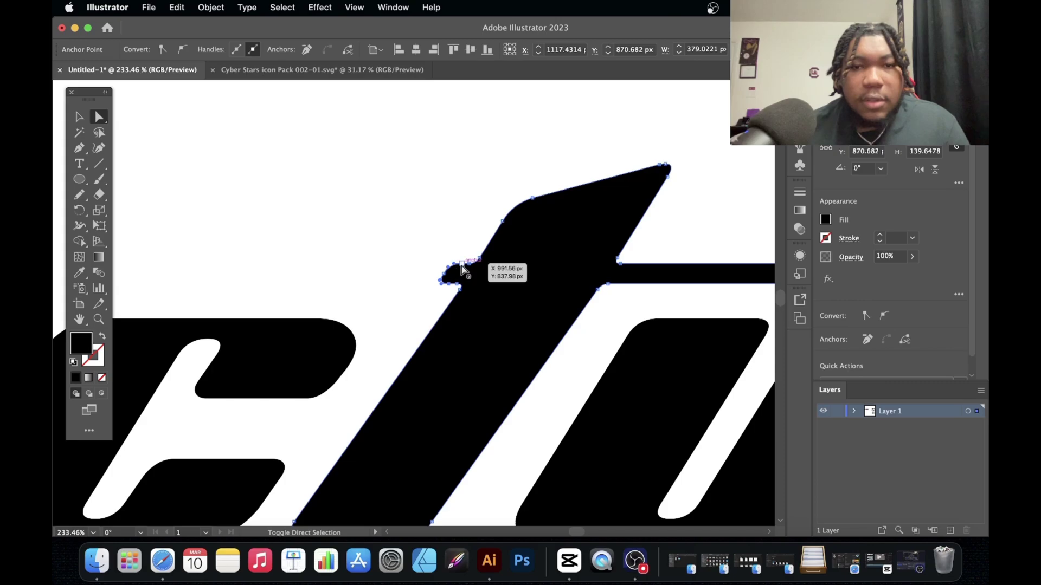
pyautogui.scroll(2, 452, 269)
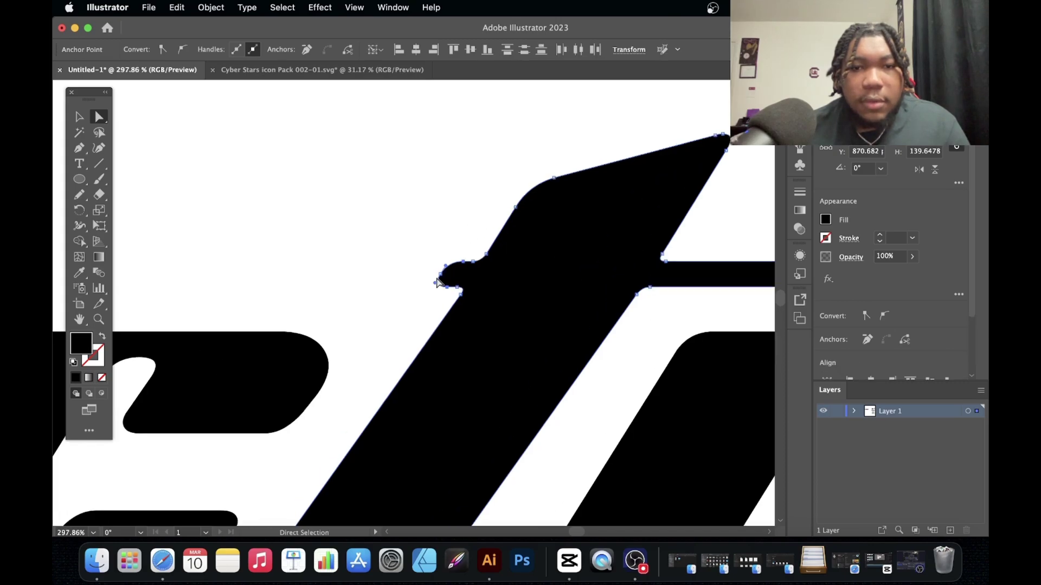
pyautogui.scroll(1, 438, 281)
pyautogui.moveTo(449, 289); pyautogui.dragTo(449, 291)
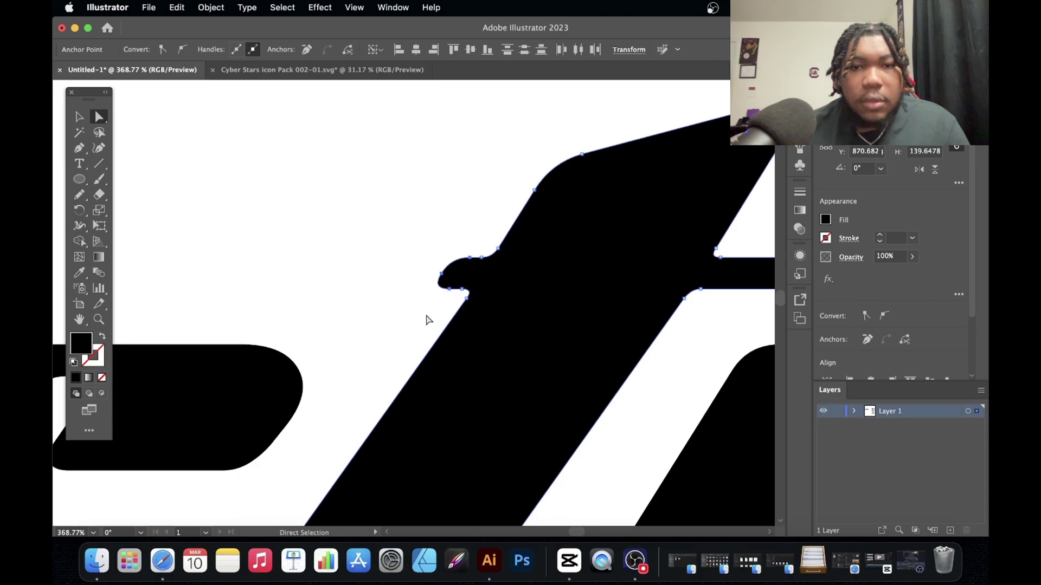
pyautogui.scroll(-5, 427, 319)
pyautogui.moveTo(428, 304); pyautogui.dragTo(273, 306)
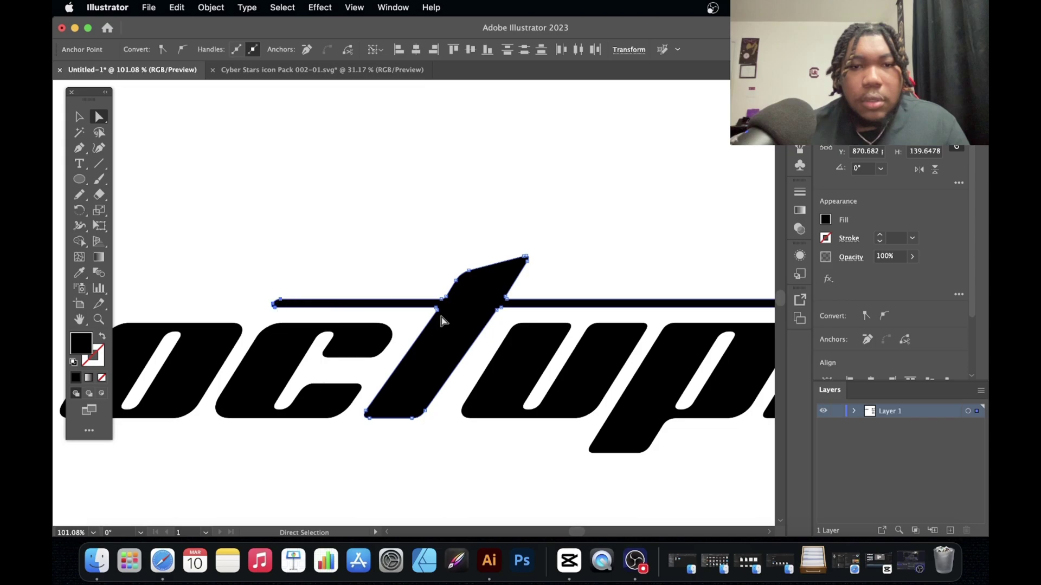
pyautogui.scroll(-3, 441, 318)
pyautogui.hscroll(3, 437, 329)
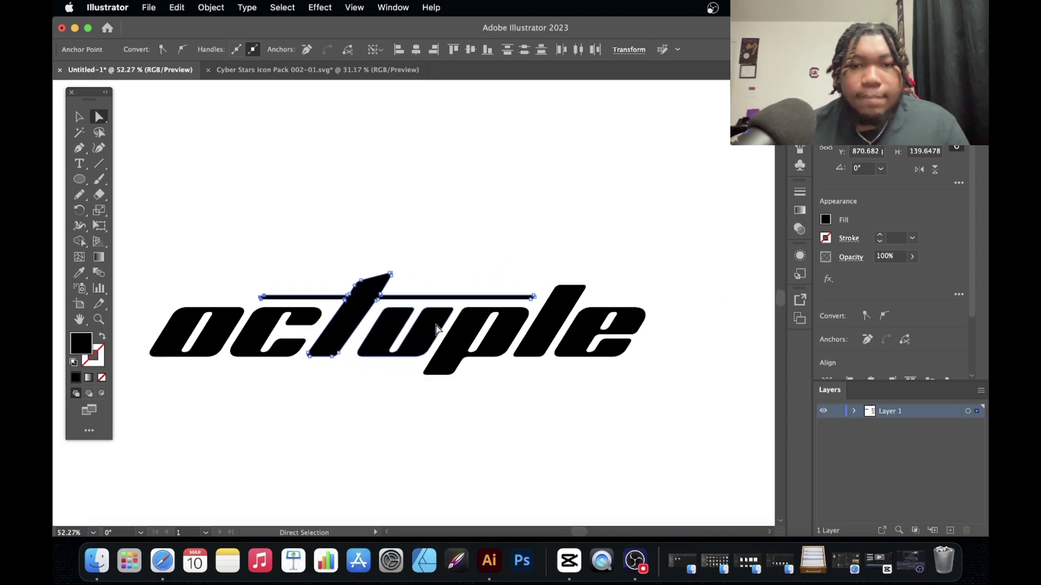
pyautogui.click(564, 383)
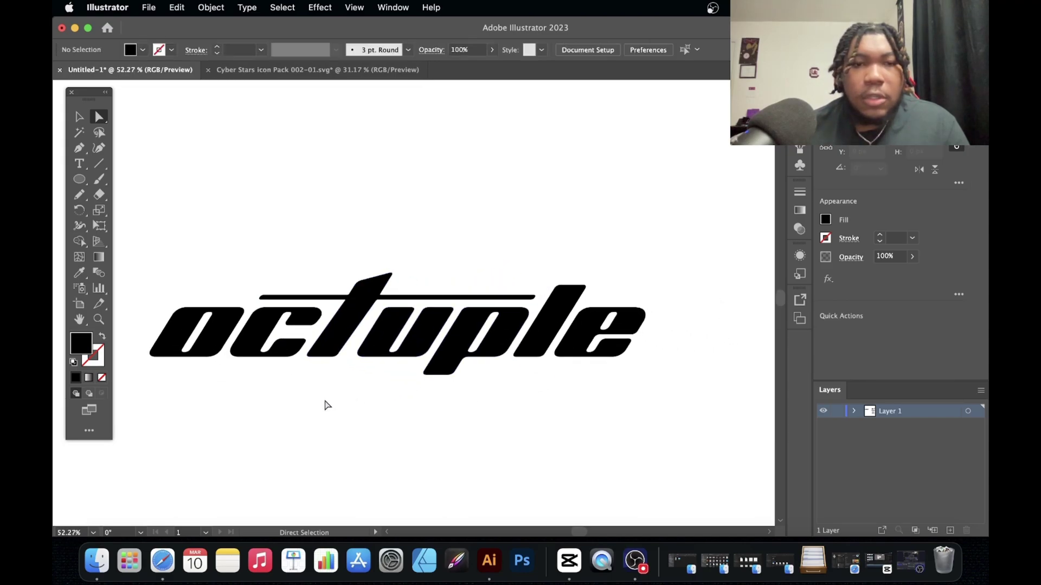
# - Scale the first o from its top-left corner into a tall O and nudge it up-left
pyautogui.hscroll(-3, 325, 405)
pyautogui.click(289, 327)
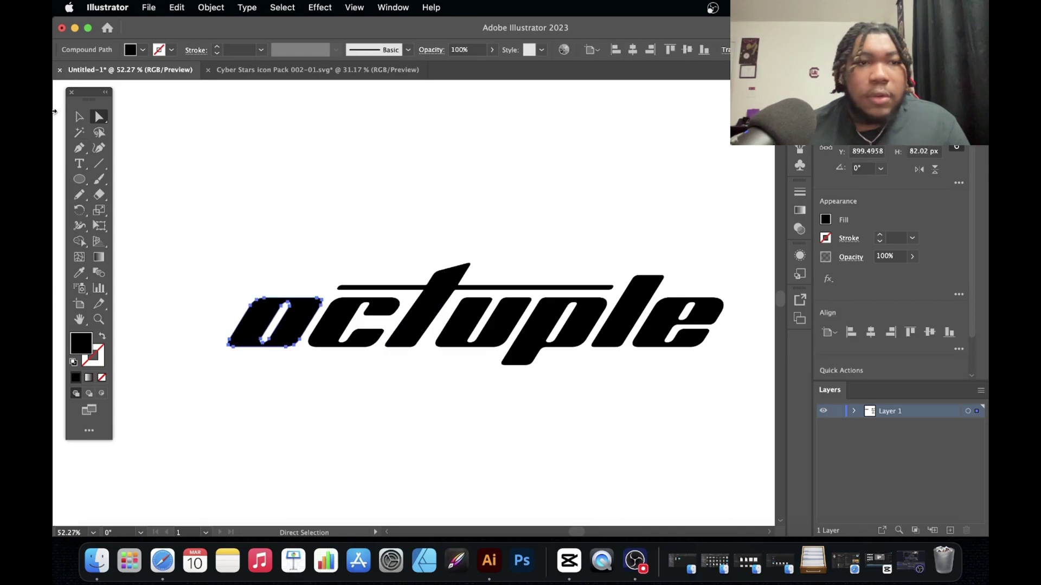
pyautogui.click(79, 116)
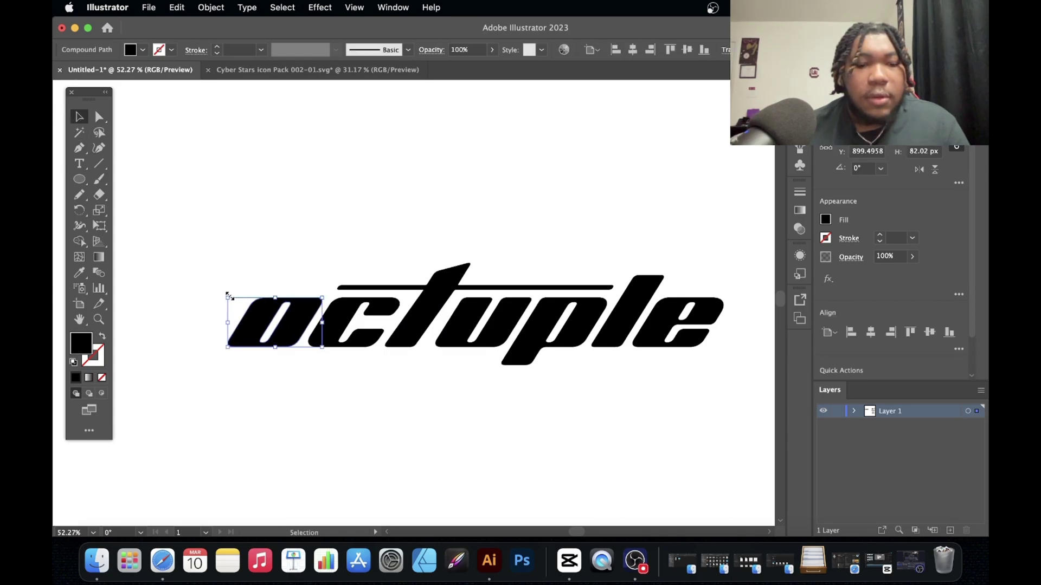
pyautogui.moveTo(228, 296); pyautogui.dragTo(208, 235)
pyautogui.moveTo(318, 310)
pyautogui.mouseDown()
pyautogui.moveTo(325, 284)
pyautogui.moveTo(306, 300)
pyautogui.mouseUp()
pyautogui.click(393, 394)
pyautogui.scroll(-6, 466, 357)
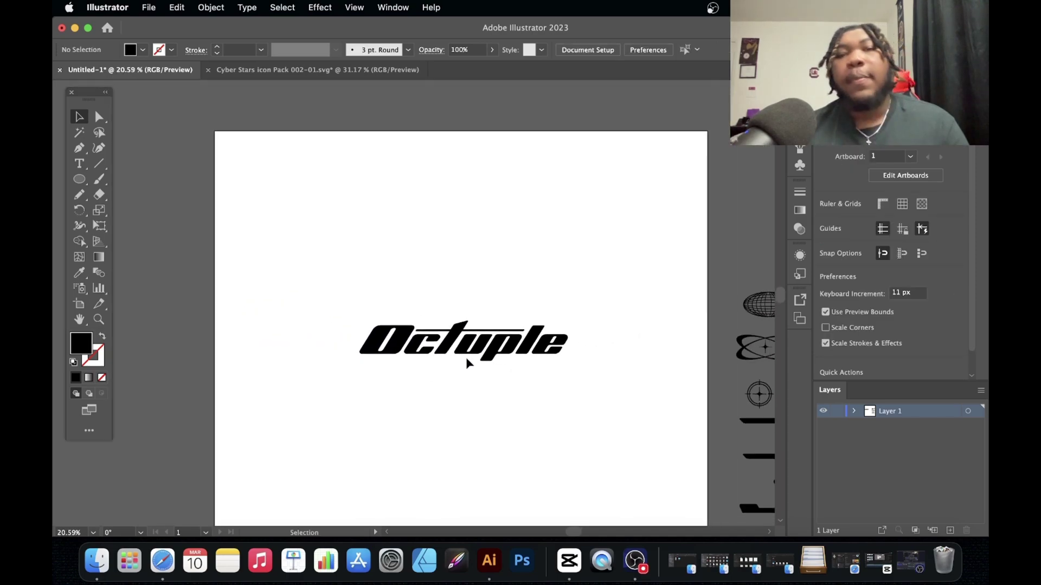
pyautogui.hscroll(2, 467, 359)
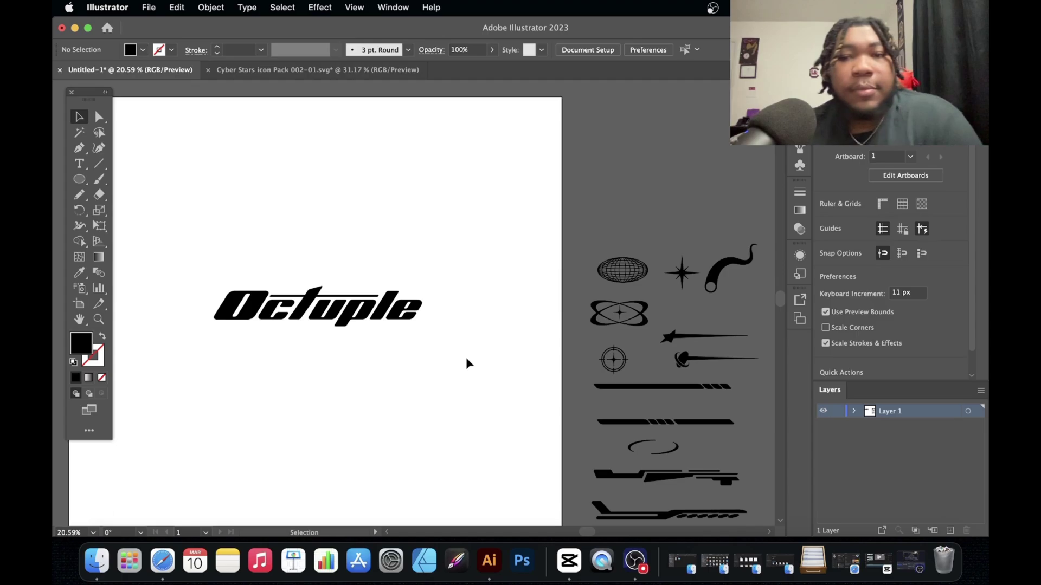
pyautogui.scroll(4, 197, 338)
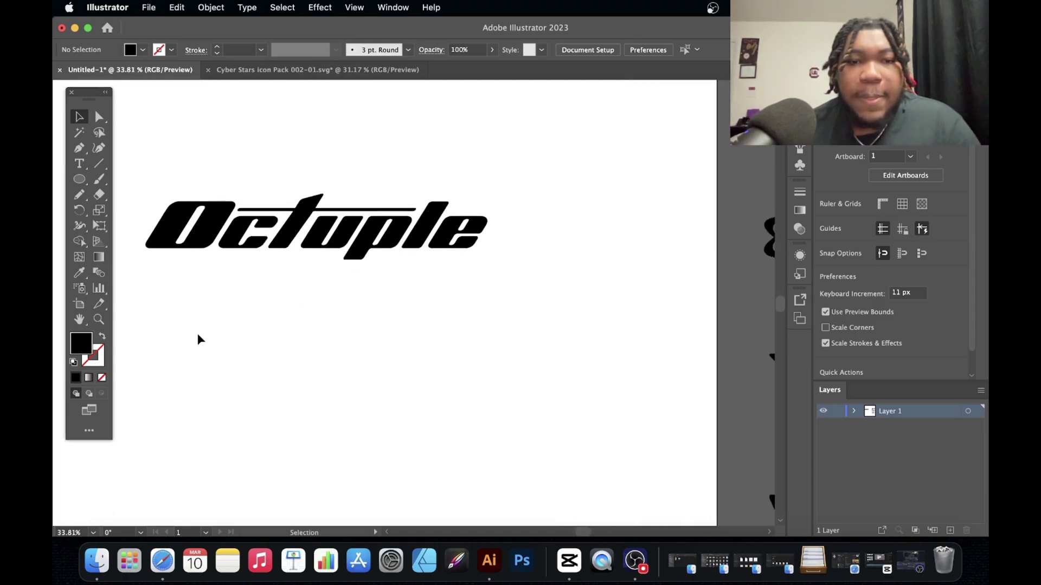
pyautogui.scroll(-3, 412, 343)
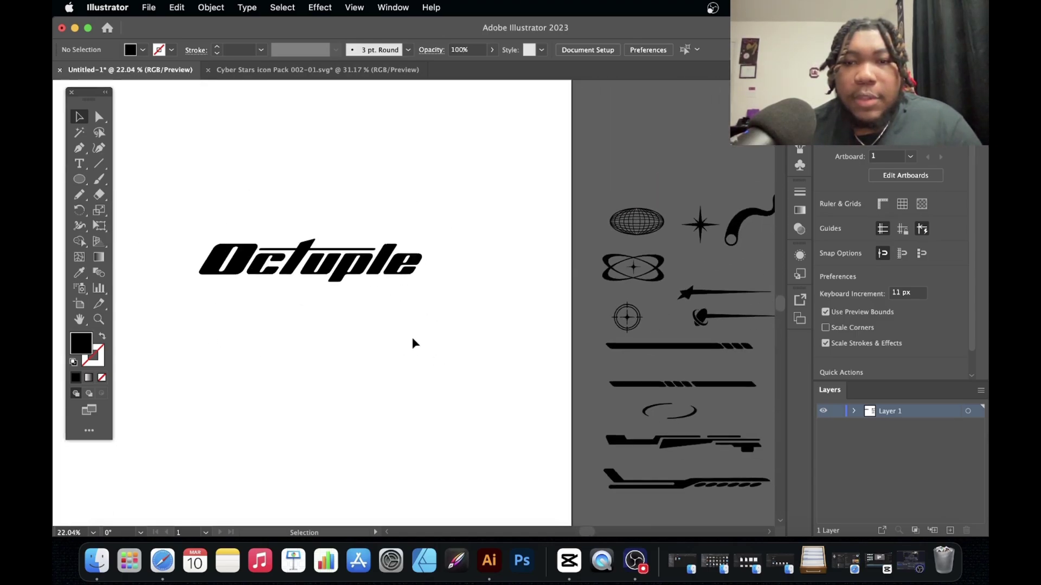
pyautogui.scroll(4, 347, 278)
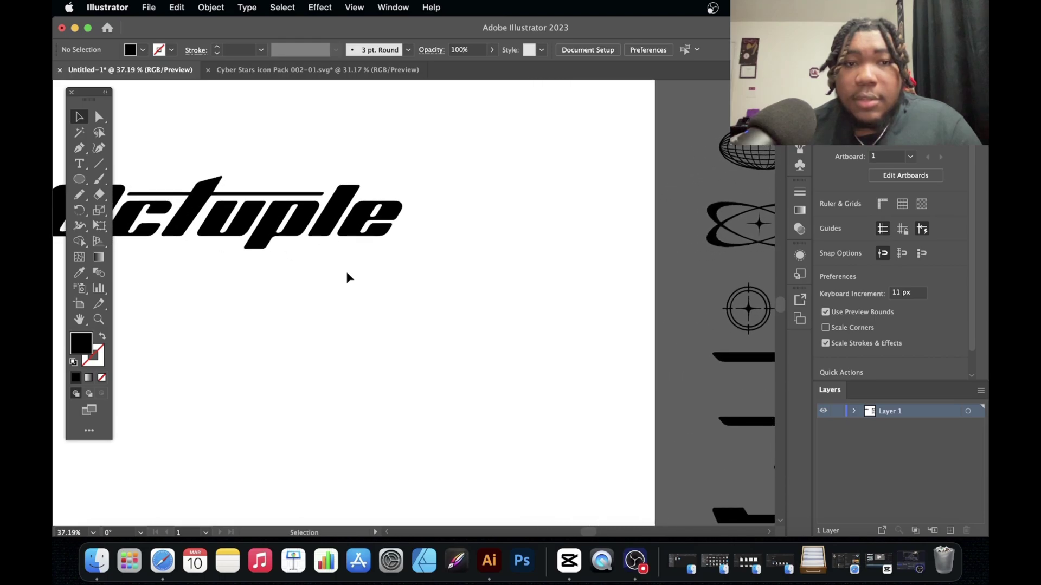
pyautogui.scroll(-2, 347, 277)
pyautogui.scroll(3, 347, 271)
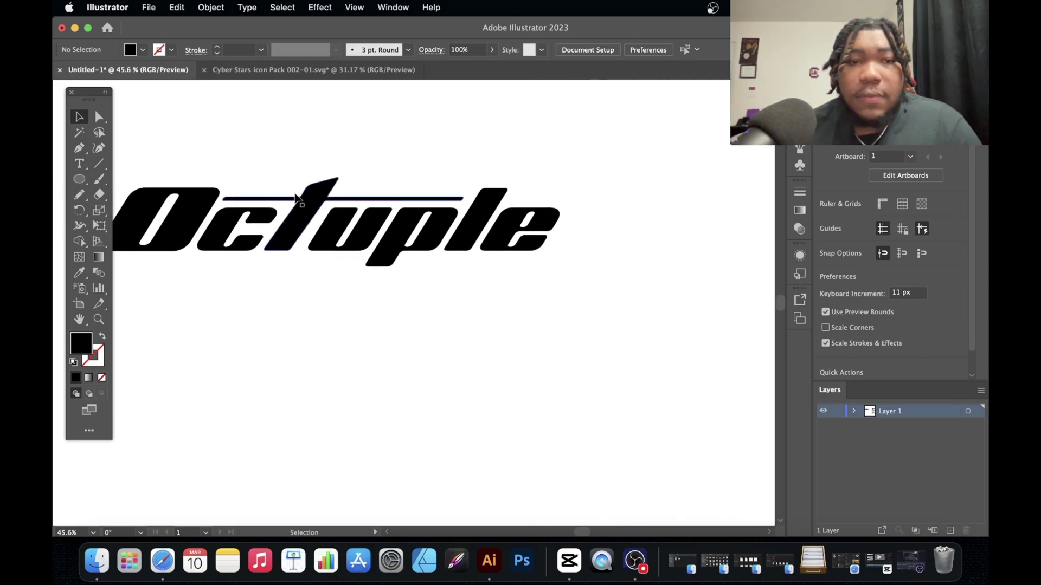
# - Give the Octuple lettering a white 9 pt stroke aligned to the outside
pyautogui.click(355, 211)
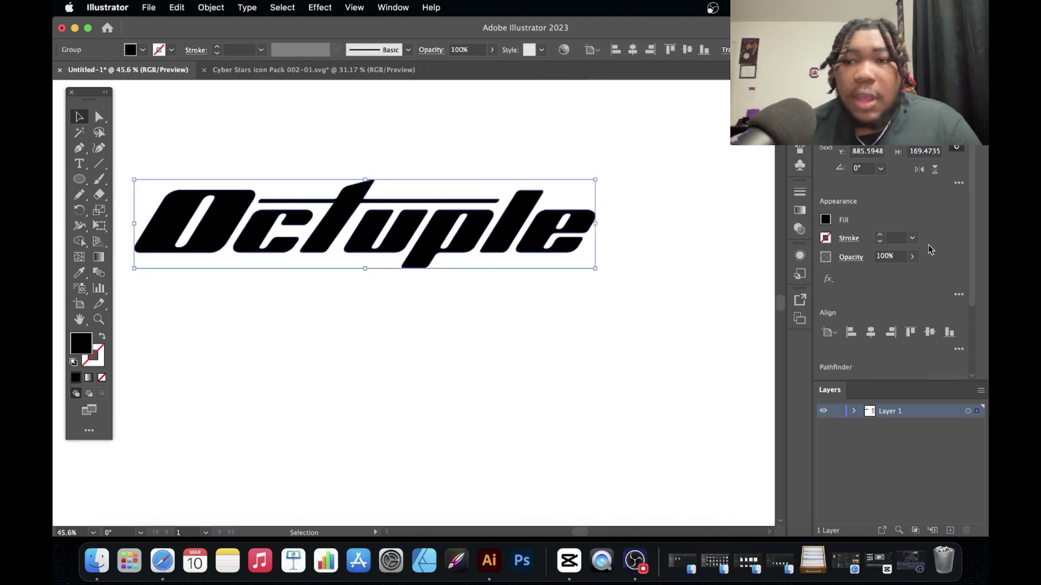
pyautogui.click(881, 237)
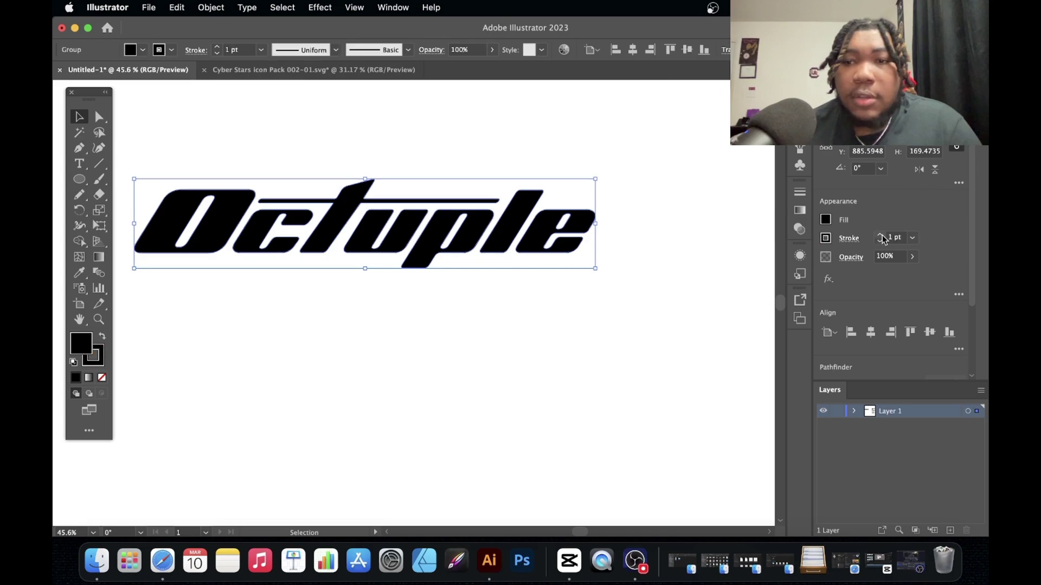
pyautogui.click(827, 241)
pyautogui.click(703, 285)
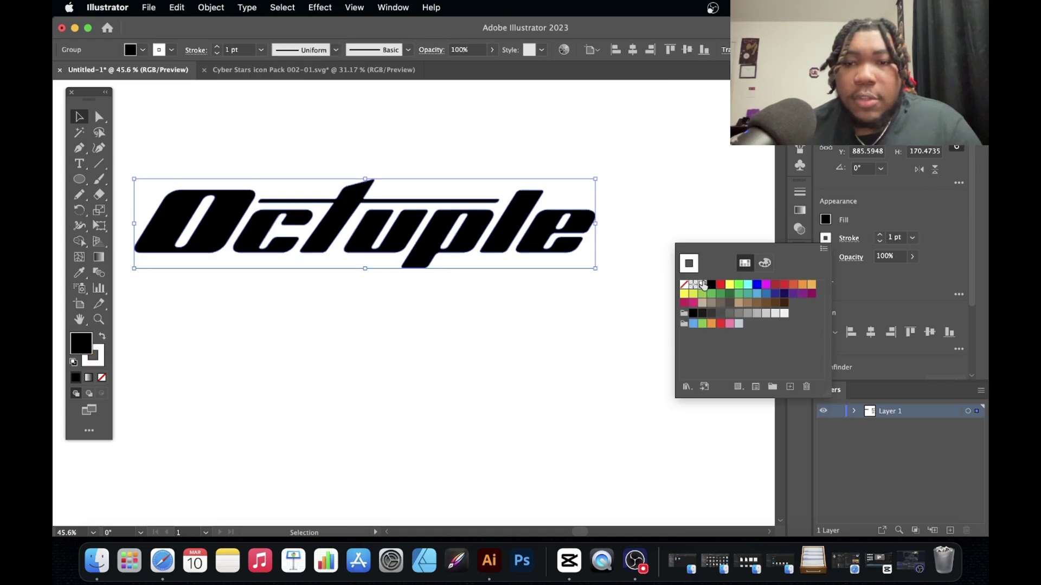
pyautogui.click(879, 238)
pyautogui.click(880, 235)
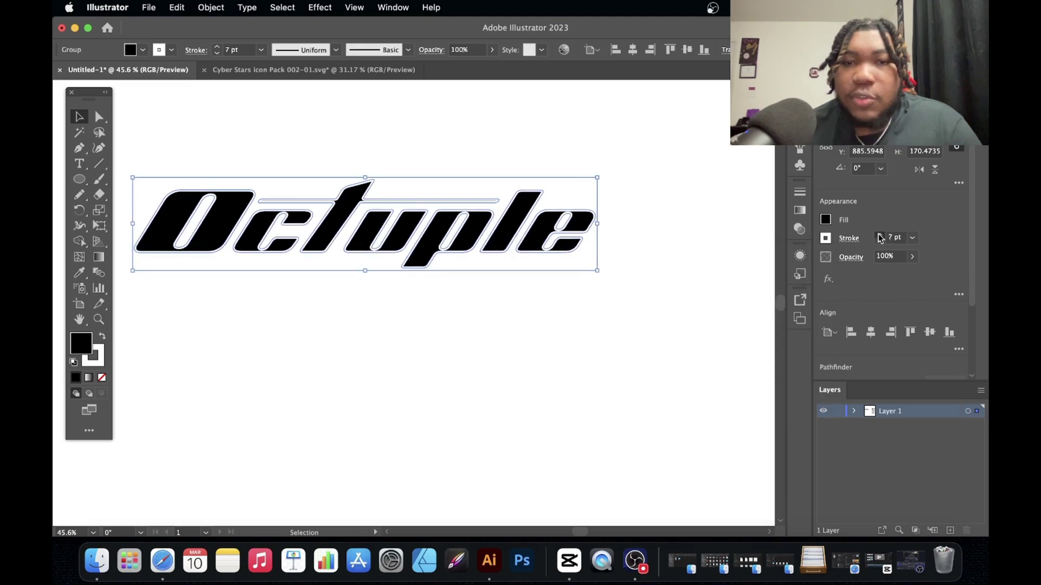
pyautogui.click(847, 239)
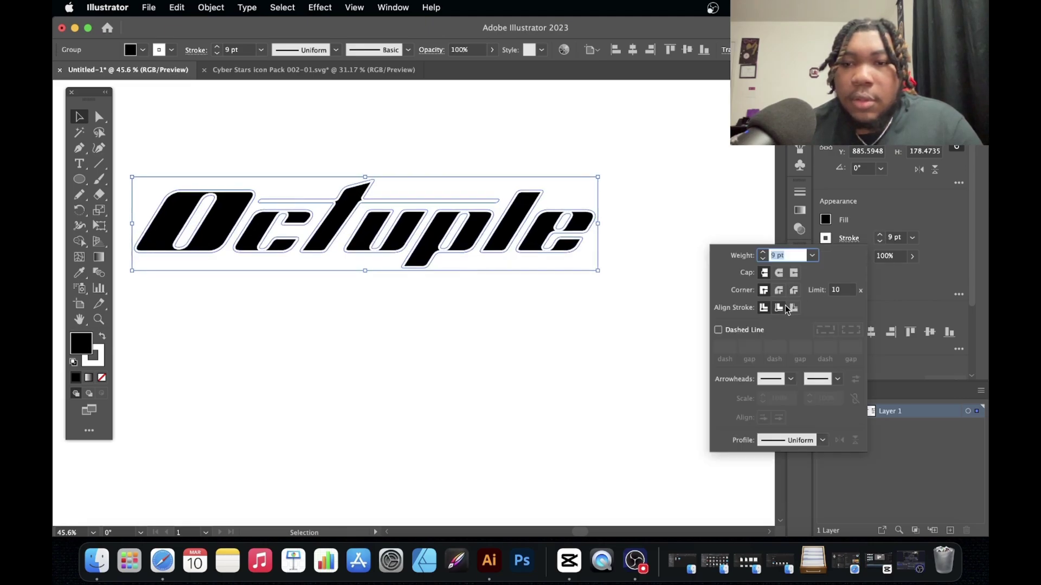
pyautogui.click(794, 307)
pyautogui.click(564, 334)
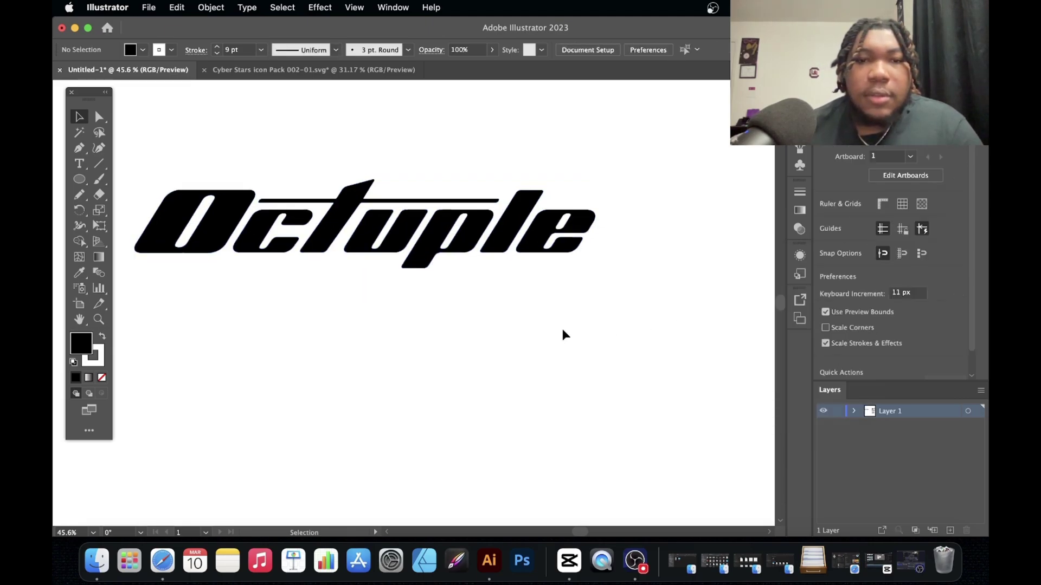
pyautogui.scroll(-5, 561, 334)
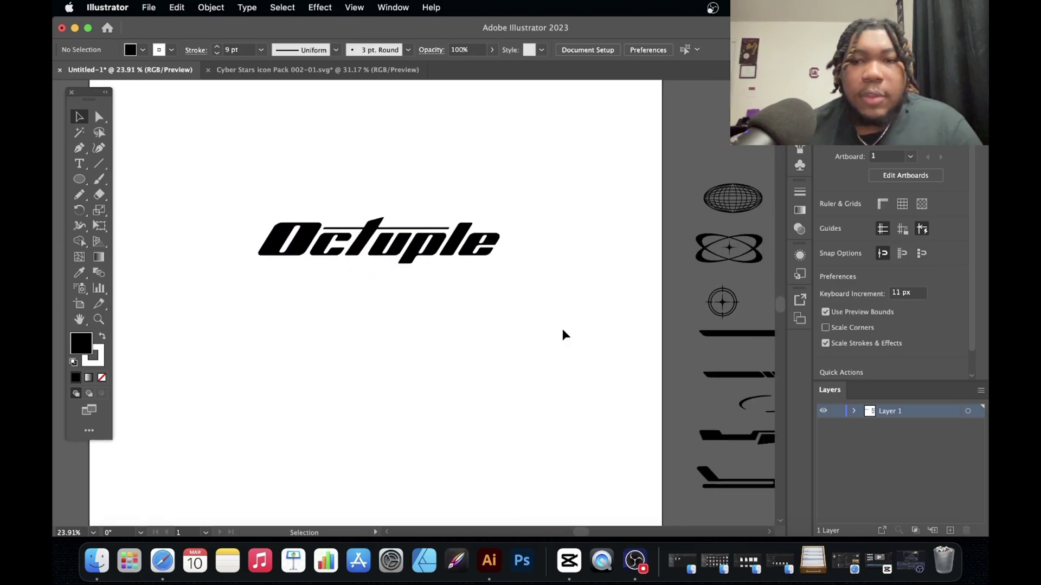
# - Move the orbiting ellipse emblem onto the artboard and send it to the back
pyautogui.click(640, 223)
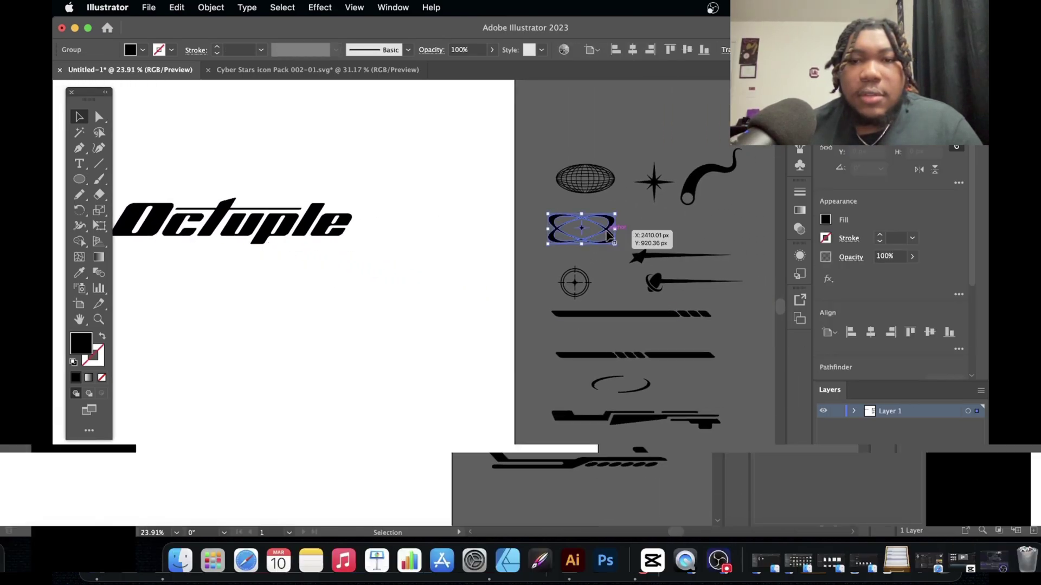
pyautogui.moveTo(671, 232); pyautogui.dragTo(429, 206)
pyautogui.rightClick(429, 206)
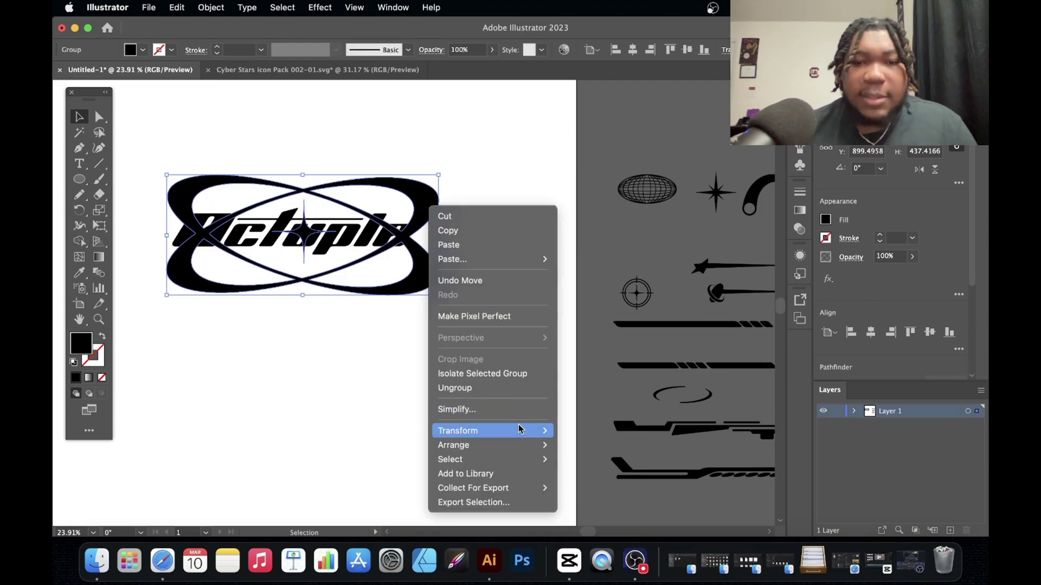
pyautogui.moveTo(529, 445)
pyautogui.click(589, 488)
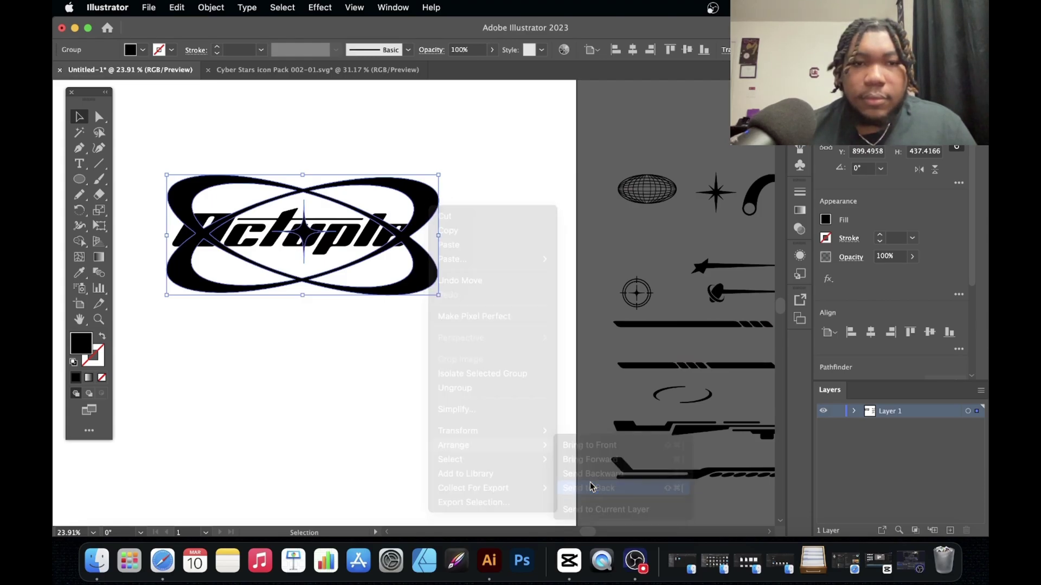
pyautogui.click(426, 369)
# - Centre the emblem behind the Octuple lettering
pyautogui.scroll(3, 483, 243)
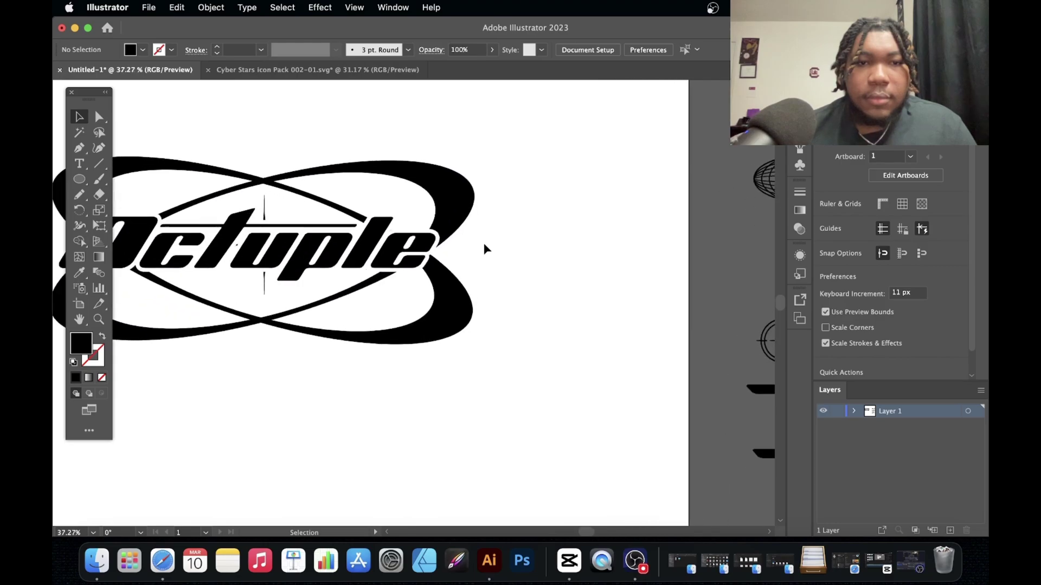
pyautogui.moveTo(448, 178); pyautogui.dragTo(455, 167)
pyautogui.click(422, 446)
pyautogui.hscroll(-4, 424, 446)
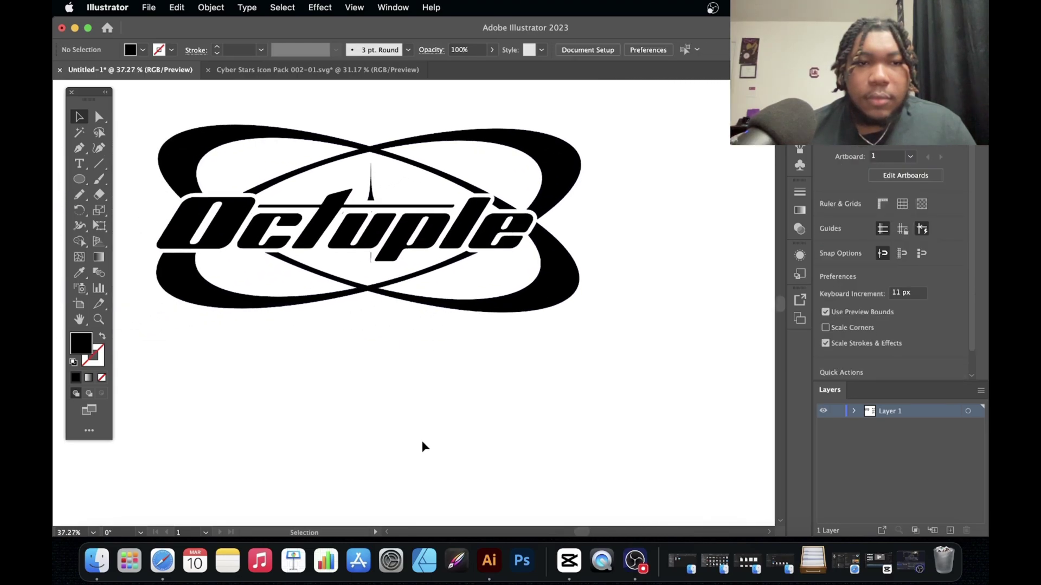
pyautogui.scroll(1, 423, 446)
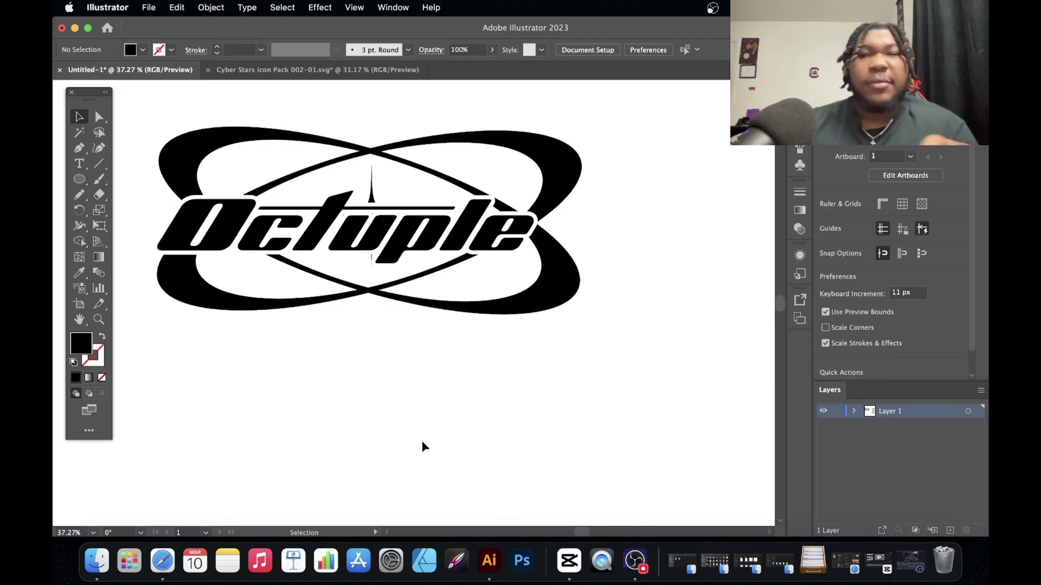
pyautogui.moveTo(558, 282); pyautogui.dragTo(547, 281)
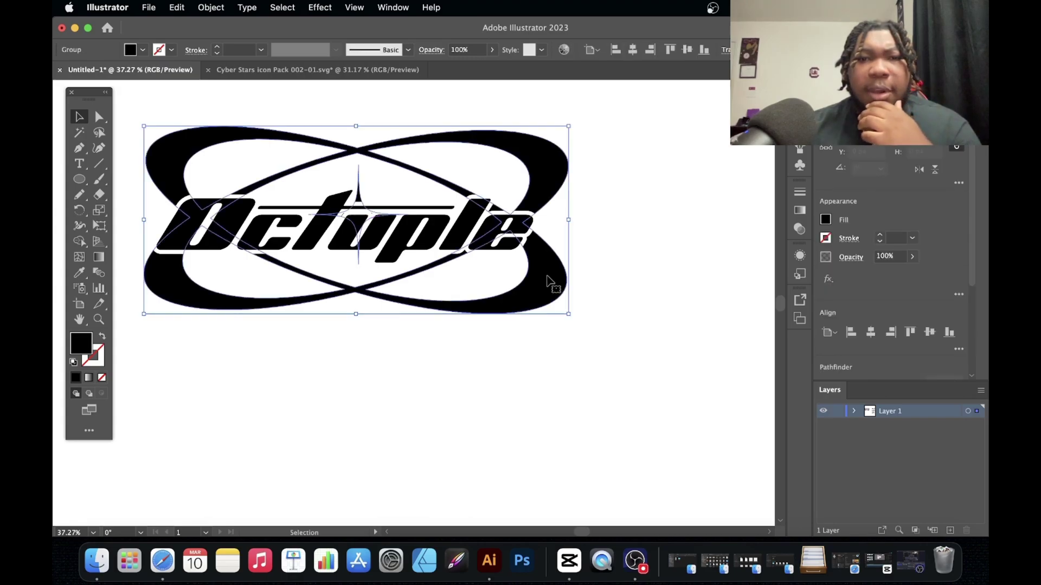
# - Drag the long striped bar from the icon pack onto the Octuple logo
pyautogui.click(626, 341)
pyautogui.scroll(-2, 624, 355)
pyautogui.hscroll(5, 623, 356)
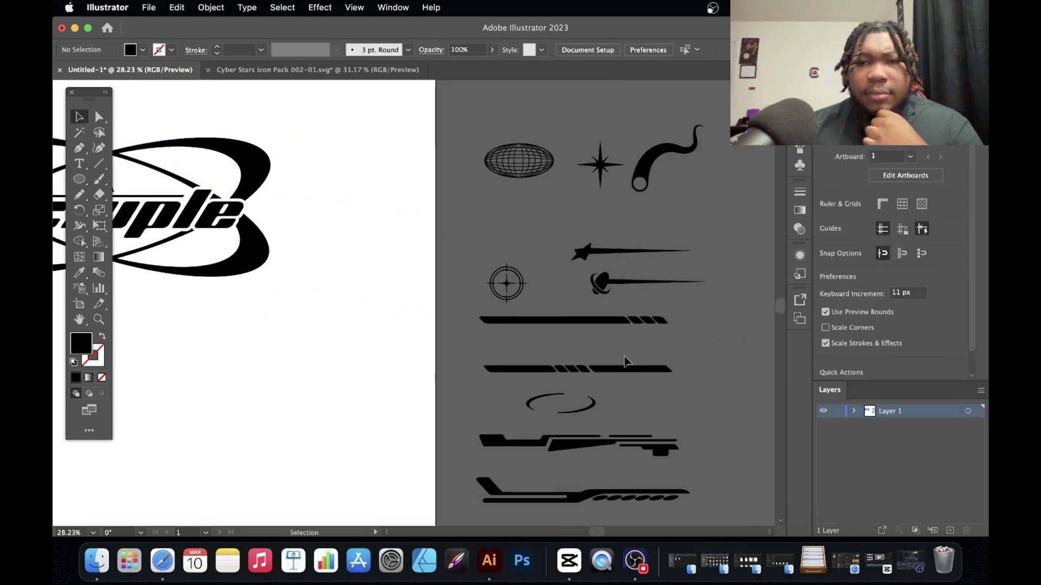
pyautogui.hscroll(2, 626, 361)
pyautogui.scroll(-1, 626, 362)
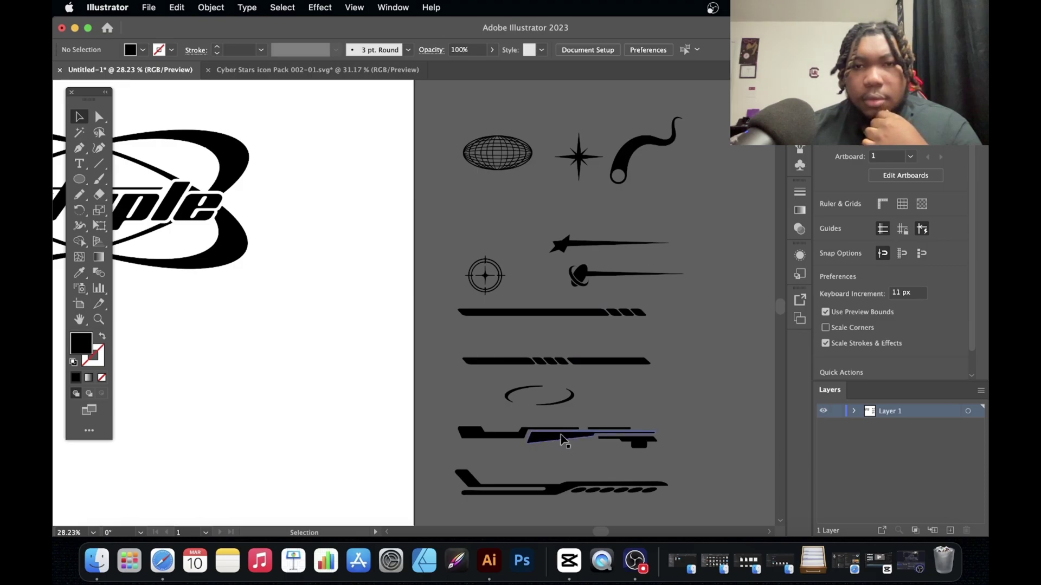
pyautogui.hscroll(-5, 564, 439)
pyautogui.scroll(-1, 564, 439)
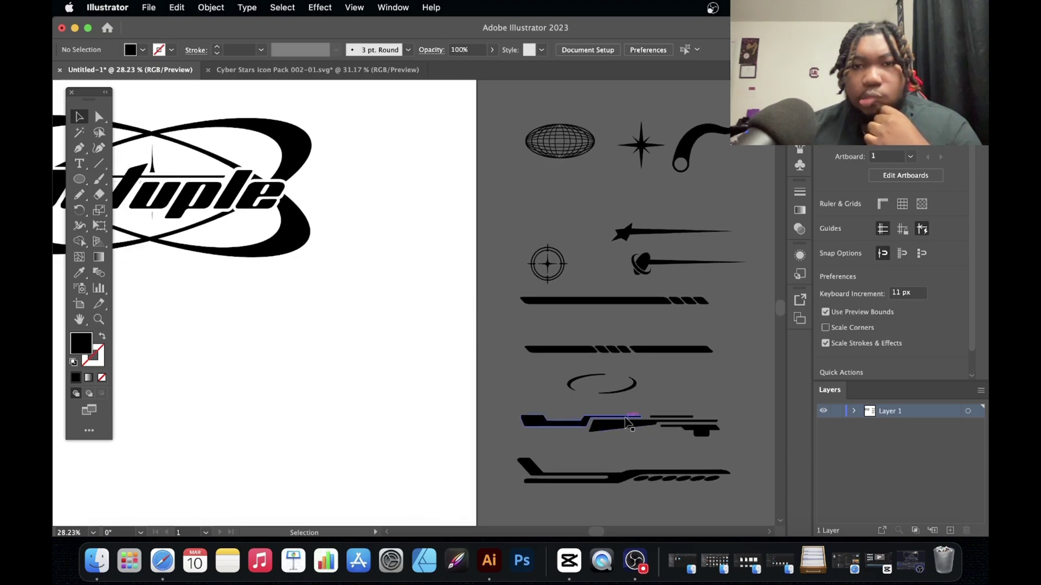
pyautogui.hscroll(-2, 641, 420)
pyautogui.scroll(-1, 641, 421)
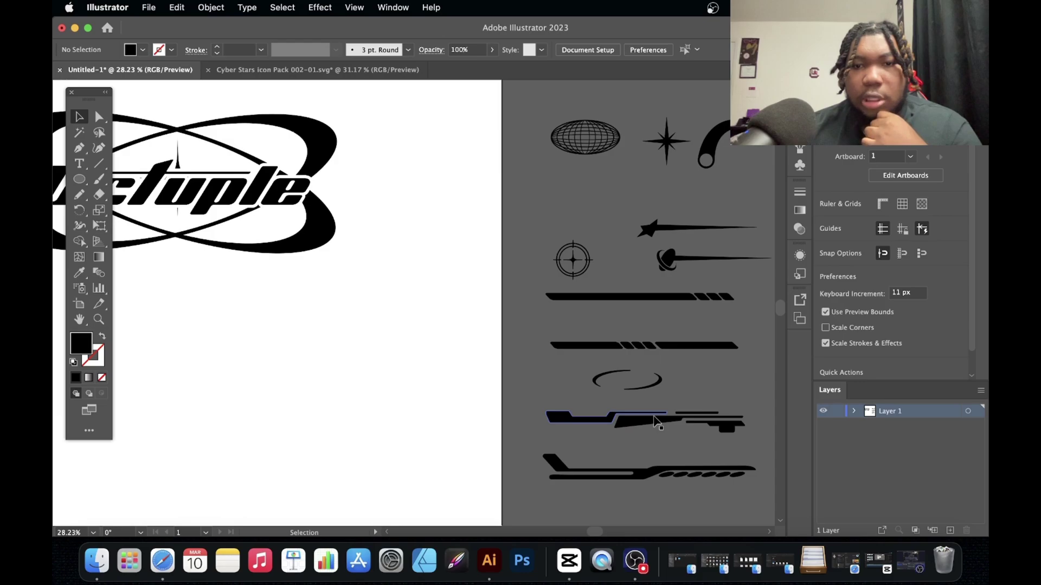
pyautogui.moveTo(657, 421)
pyautogui.mouseDown()
pyautogui.moveTo(597, 421)
pyautogui.moveTo(317, 255)
pyautogui.moveTo(658, 495)
pyautogui.moveTo(659, 422)
pyautogui.mouseUp()
pyautogui.click(695, 347)
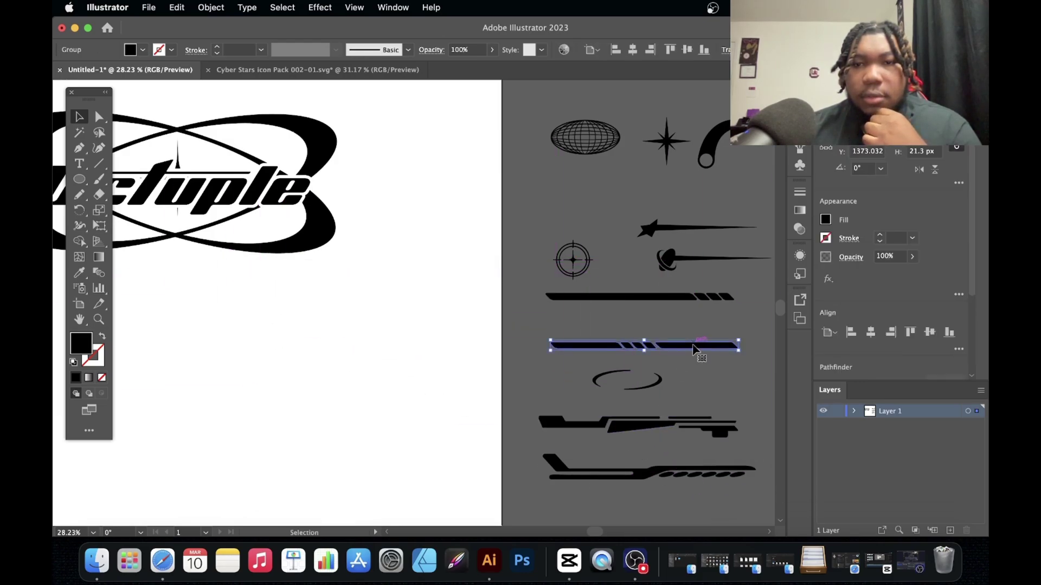
pyautogui.moveTo(696, 350); pyautogui.dragTo(217, 220)
# - Enlarge the striped bar horizontally and flatten it vertically
pyautogui.hscroll(-5, 214, 220)
pyautogui.scroll(1, 211, 220)
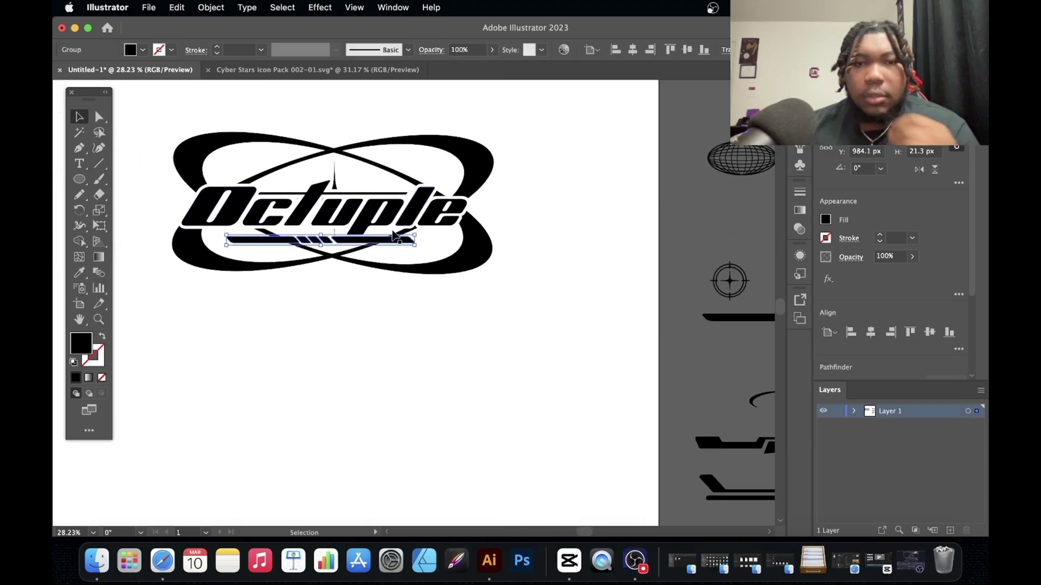
pyautogui.scroll(4, 394, 233)
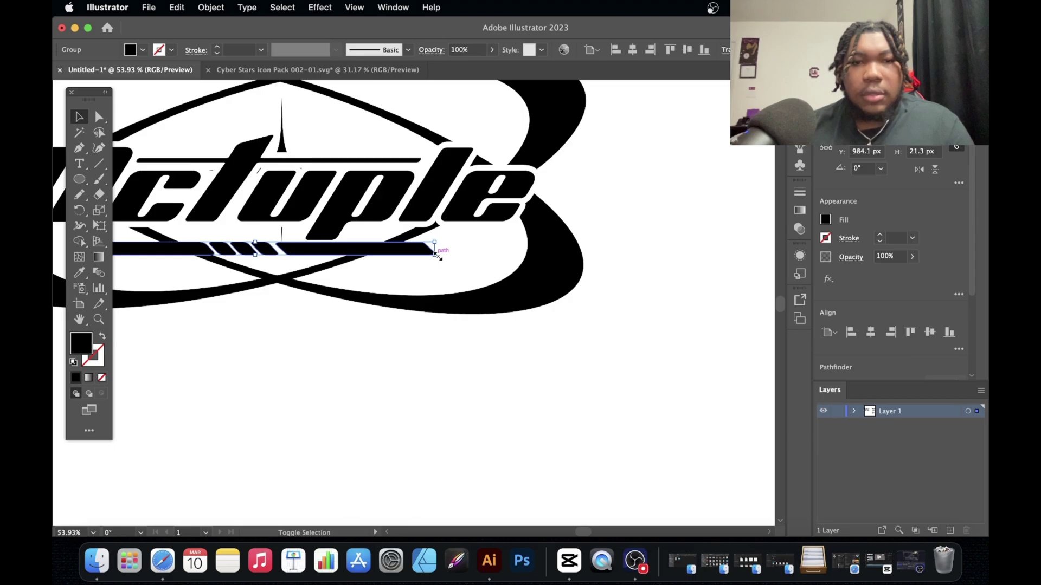
pyautogui.moveTo(439, 257); pyautogui.dragTo(522, 258)
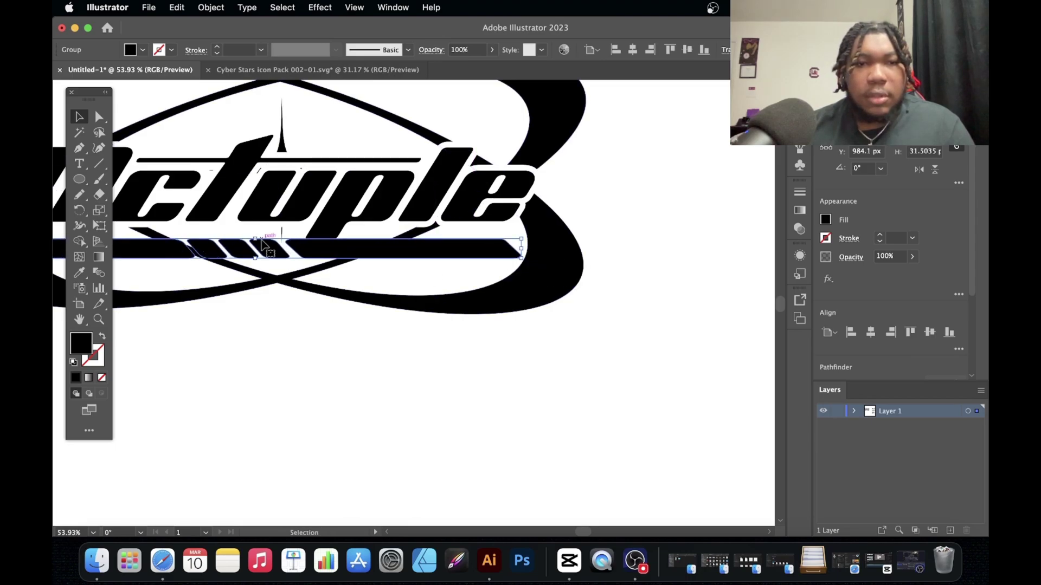
pyautogui.moveTo(261, 240)
pyautogui.mouseDown()
pyautogui.moveTo(271, 239)
pyautogui.moveTo(256, 245)
pyautogui.mouseUp()
pyautogui.click(285, 304)
# - Move the bar up under the lettering and shorten it from its left end
pyautogui.hscroll(-3, 285, 303)
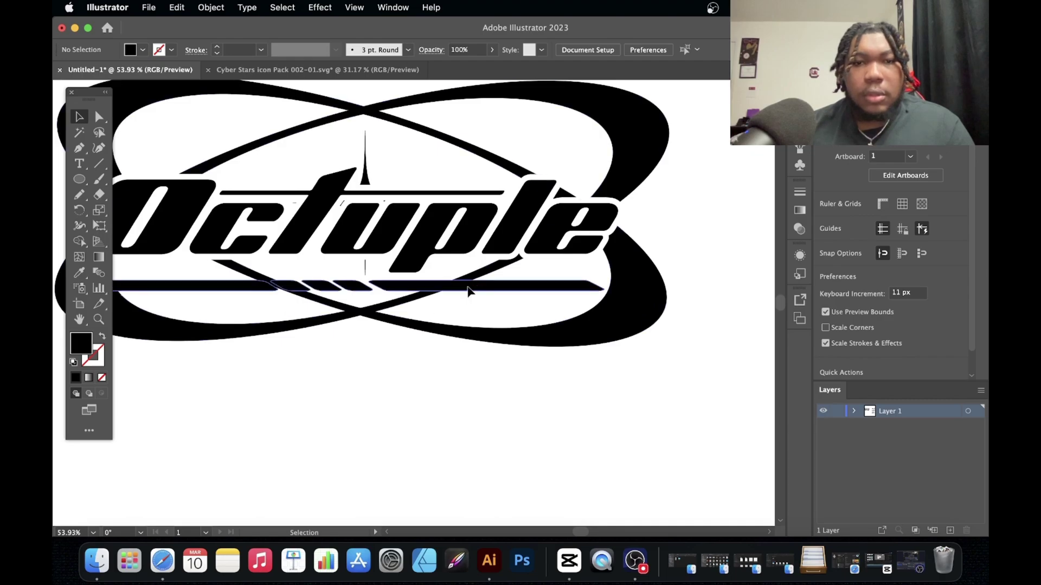
pyautogui.moveTo(468, 288); pyautogui.dragTo(448, 279)
pyautogui.hscroll(-3, 386, 418)
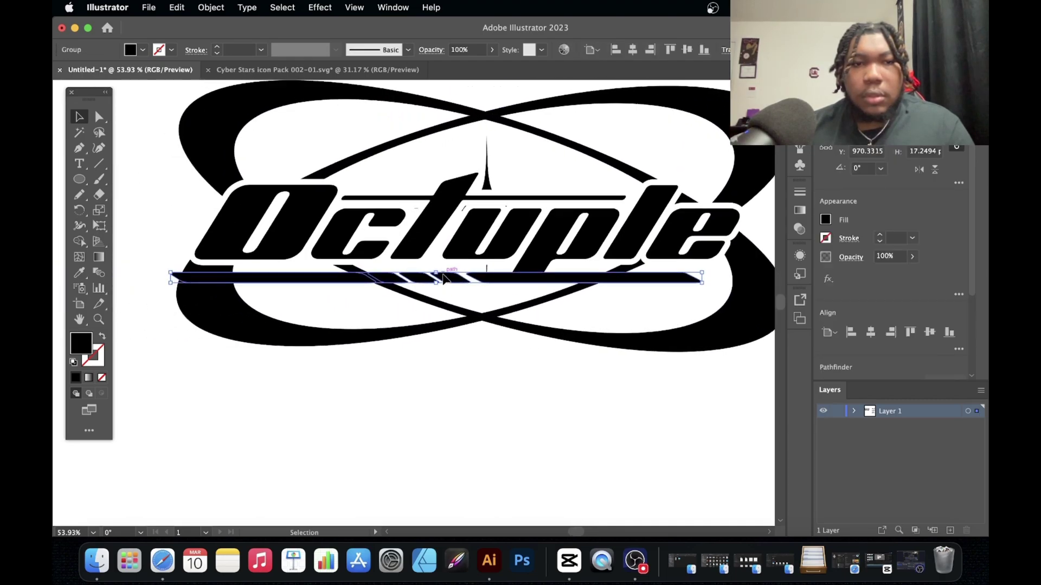
pyautogui.click(387, 417)
pyautogui.click(196, 278)
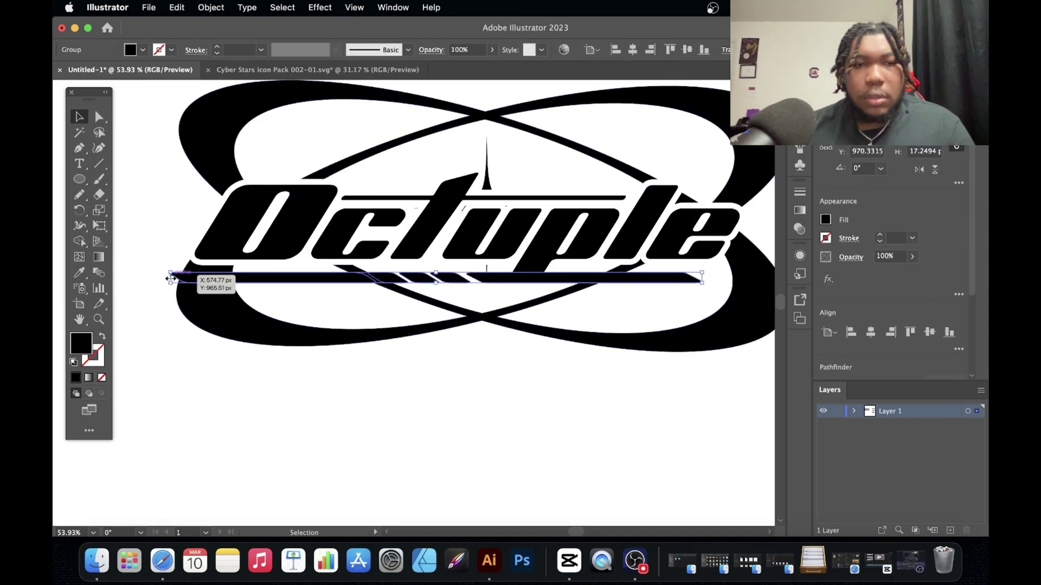
pyautogui.moveTo(171, 278); pyautogui.dragTo(379, 281)
pyautogui.click(371, 394)
# - Stretch the bar further right and nudge it into alignment beneath the lettering
pyautogui.hscroll(5, 371, 393)
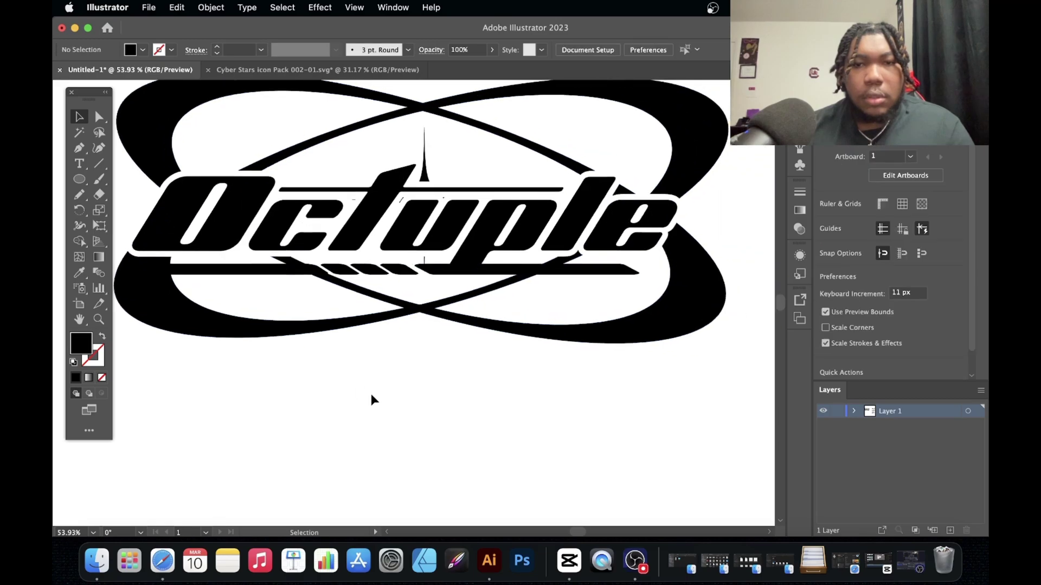
pyautogui.click(617, 268)
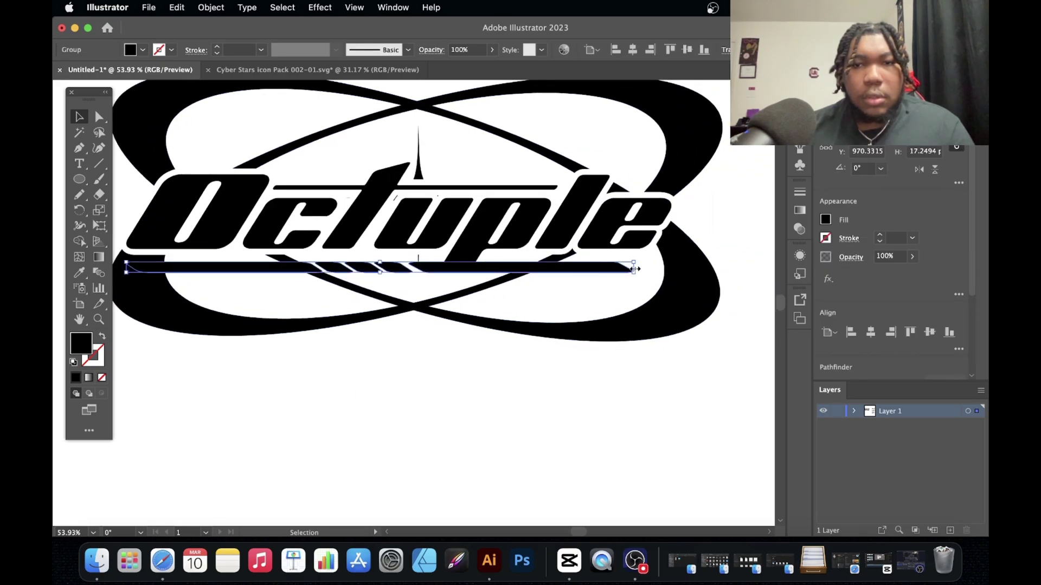
pyautogui.moveTo(634, 268); pyautogui.dragTo(705, 269)
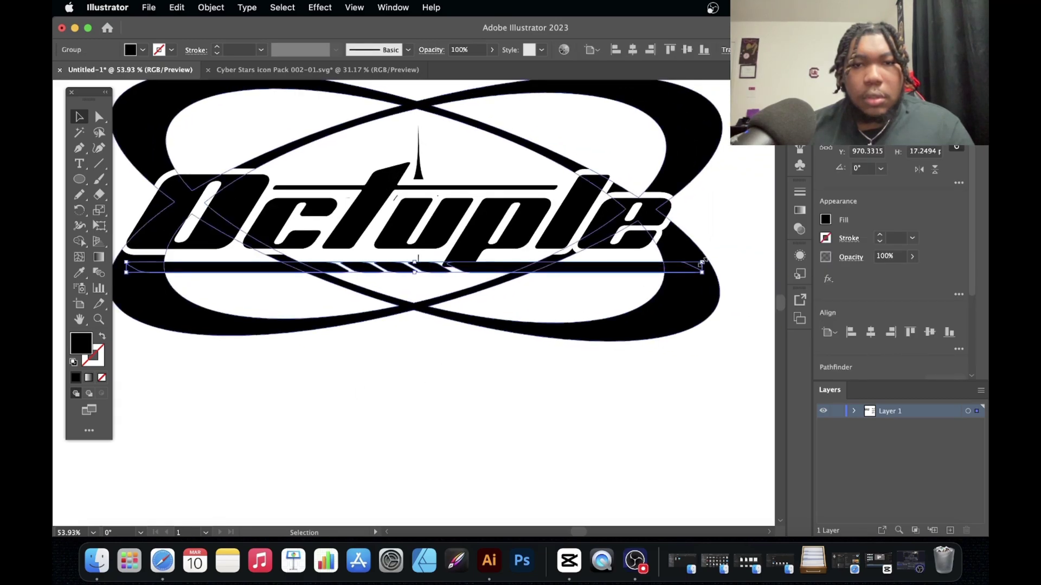
pyautogui.click(715, 236)
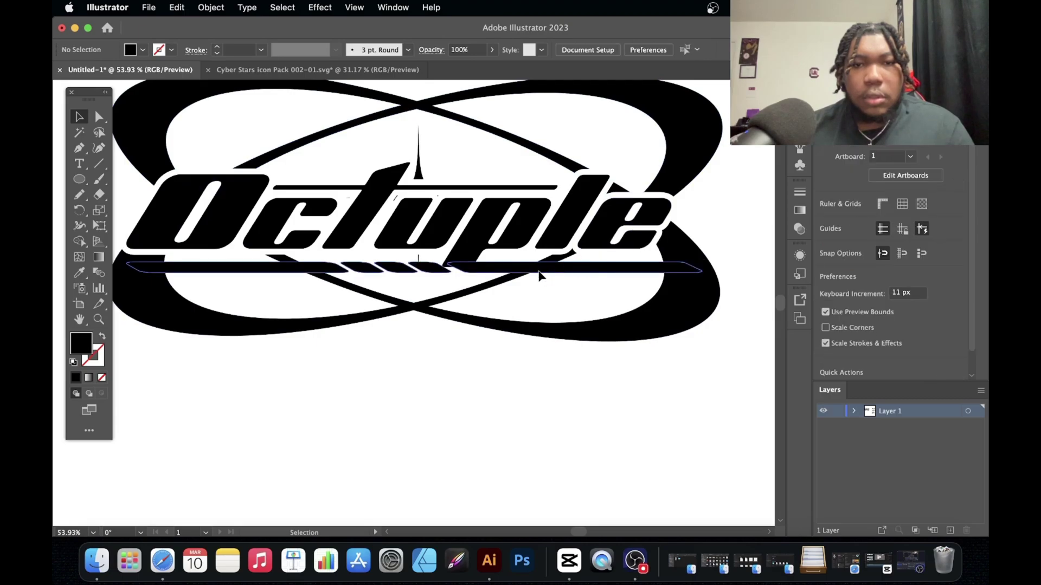
pyautogui.moveTo(539, 275); pyautogui.dragTo(532, 274)
pyautogui.scroll(8, 506, 276)
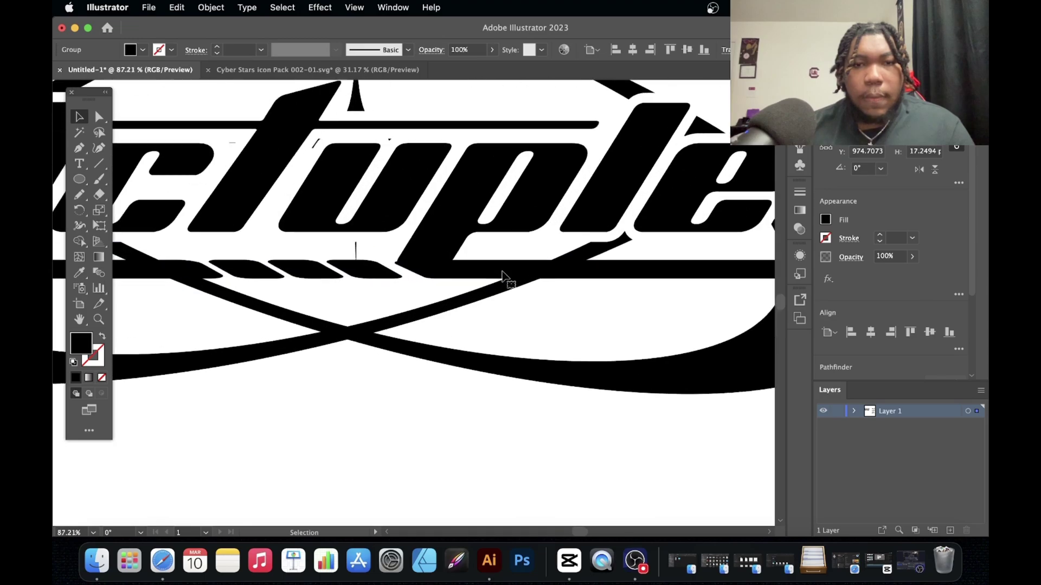
pyautogui.moveTo(455, 309); pyautogui.dragTo(457, 309)
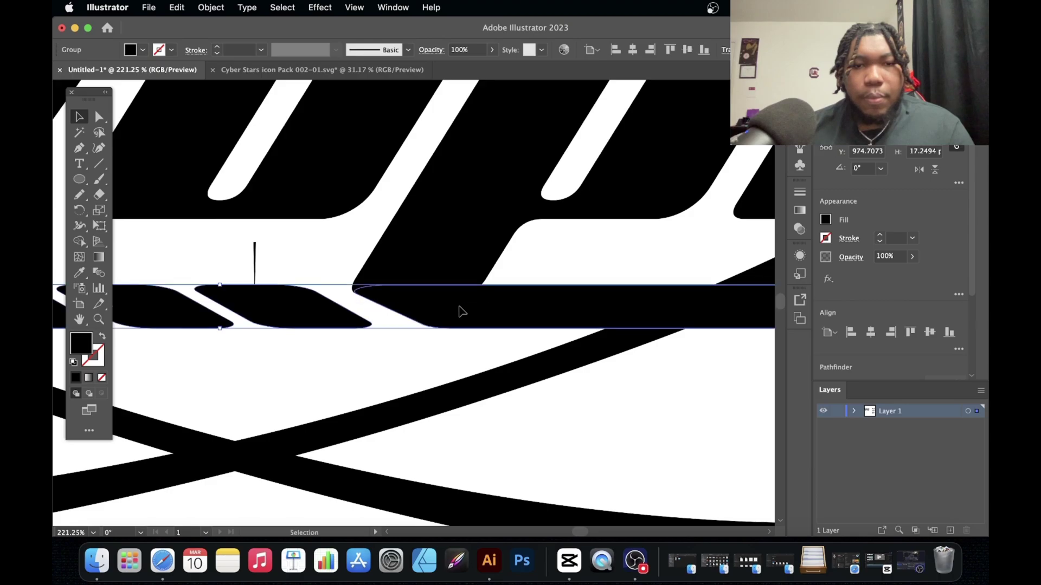
pyautogui.click(528, 283)
pyautogui.scroll(-10, 528, 284)
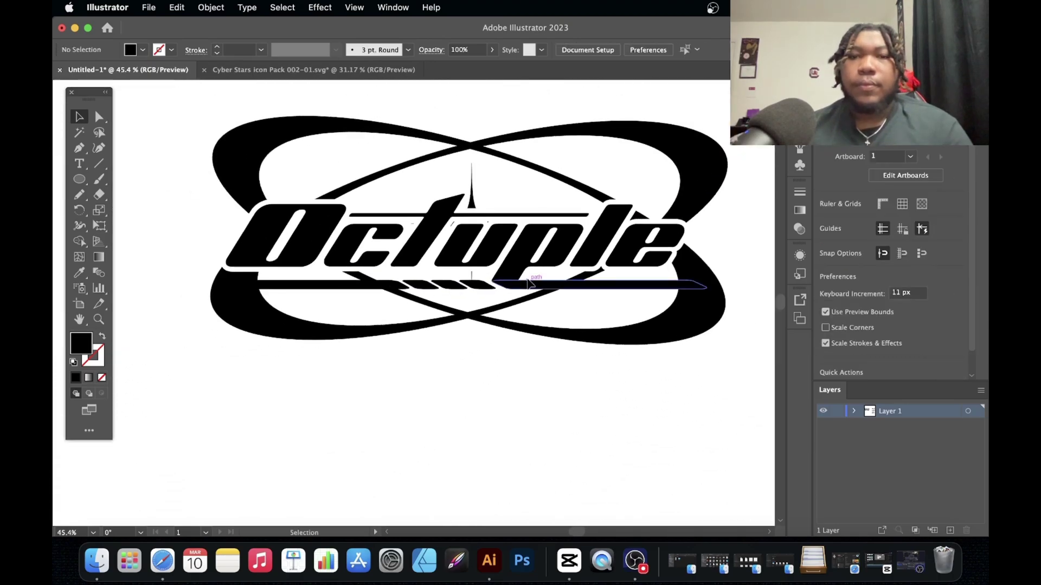
# - Give the striped bar a white 5 pt stroke aligned to the outside
pyautogui.click(591, 293)
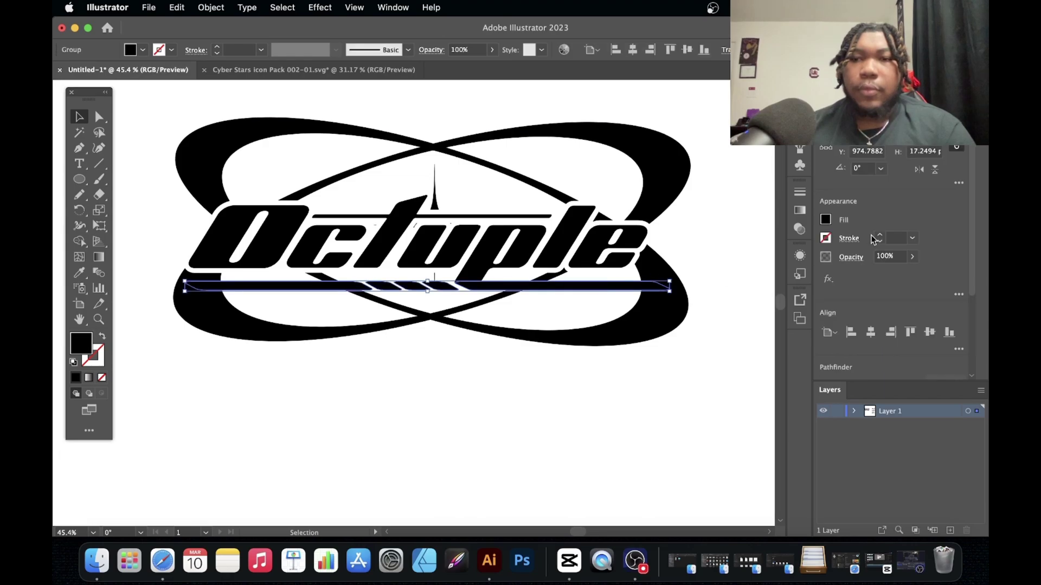
pyautogui.click(825, 238)
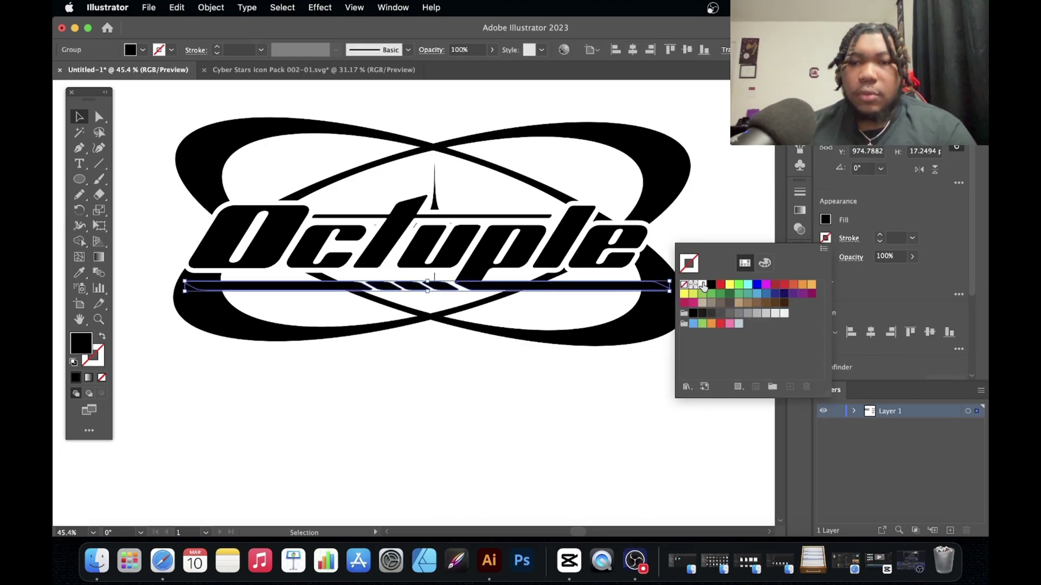
pyautogui.click(703, 285)
pyautogui.click(881, 235)
pyautogui.click(880, 234)
pyautogui.click(881, 235)
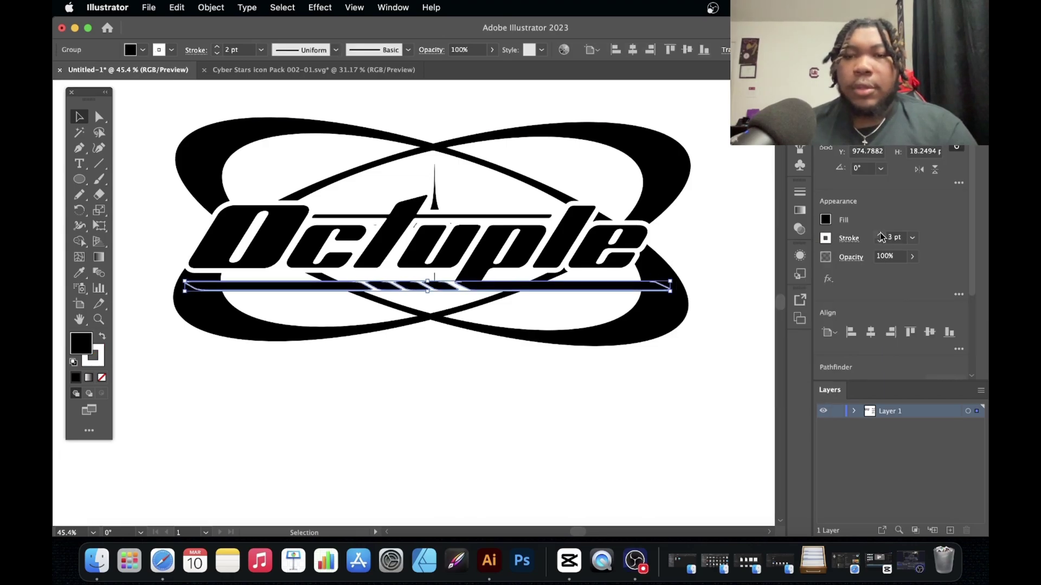
pyautogui.click(880, 234)
pyautogui.click(880, 235)
pyautogui.click(845, 239)
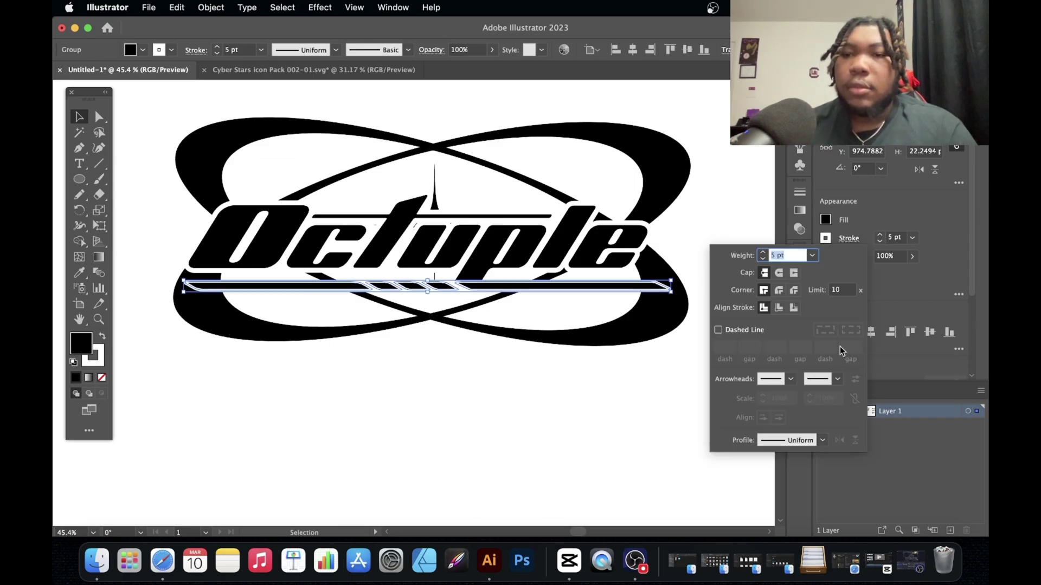
pyautogui.click(794, 308)
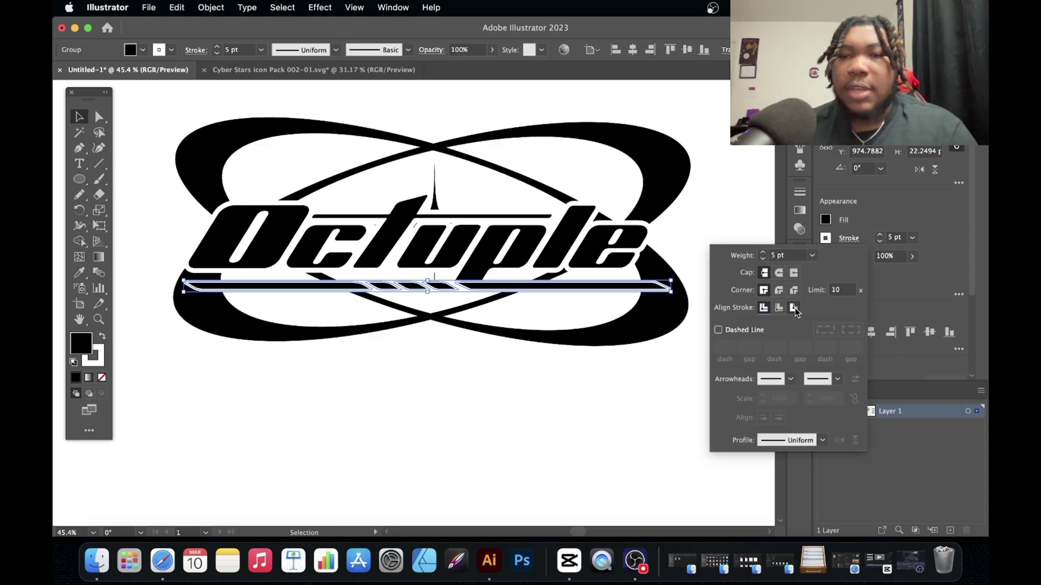
pyautogui.click(606, 410)
pyautogui.scroll(2, 606, 410)
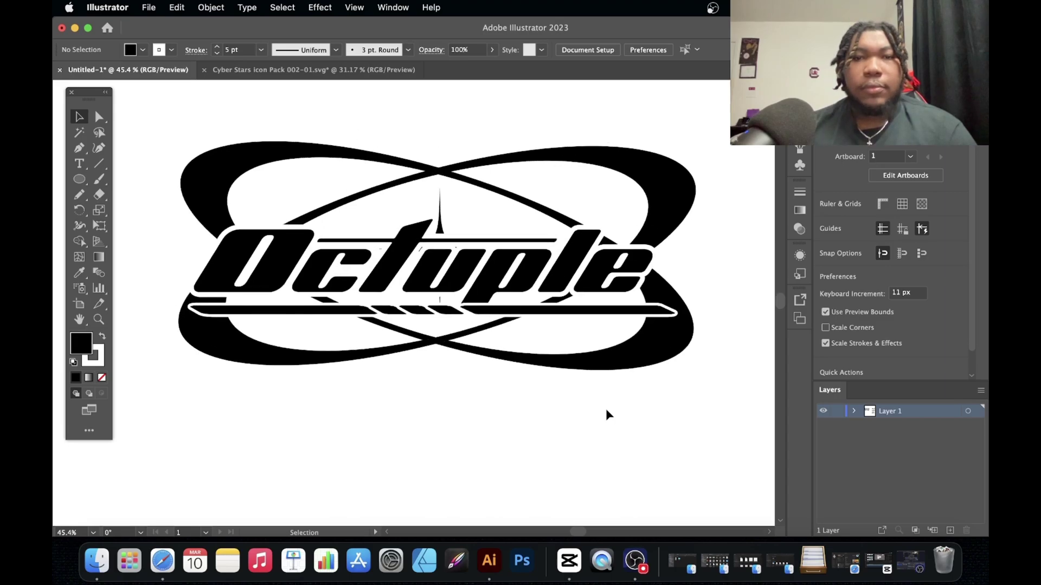
# - Delete the star from inside the logo group's emblem
pyautogui.doubleClick(439, 216)
pyautogui.click(441, 215)
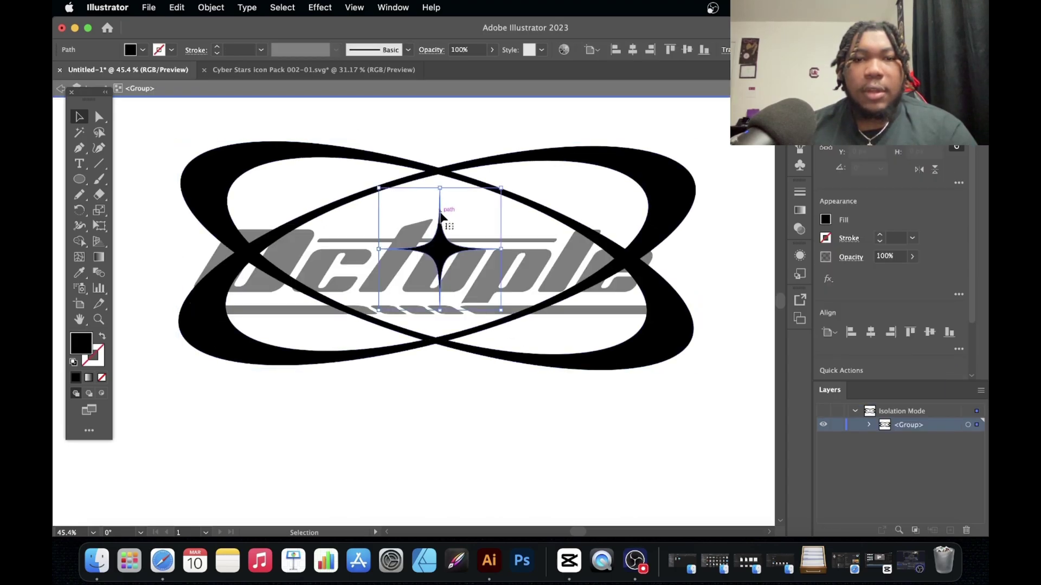
pyautogui.press('Delete')
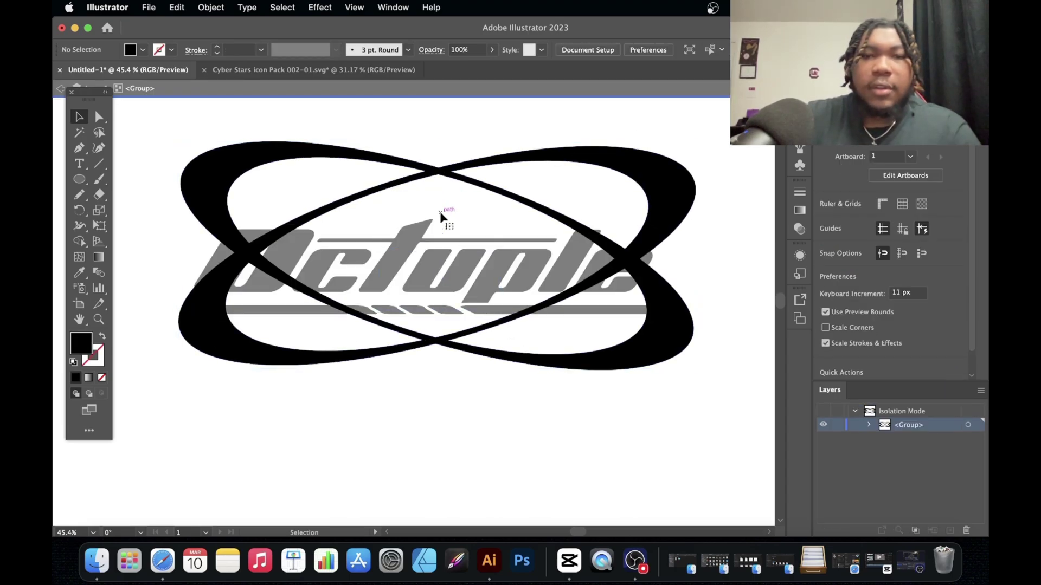
pyautogui.press('Escape')
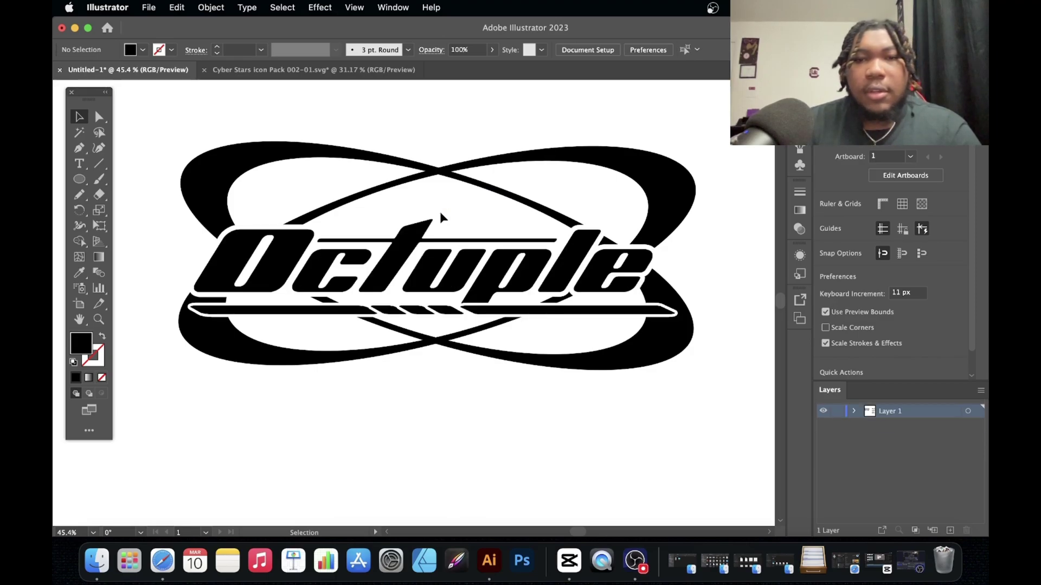
# - Squash the logo group to about 339 px tall and shift it up and left
pyautogui.scroll(-3, 426, 359)
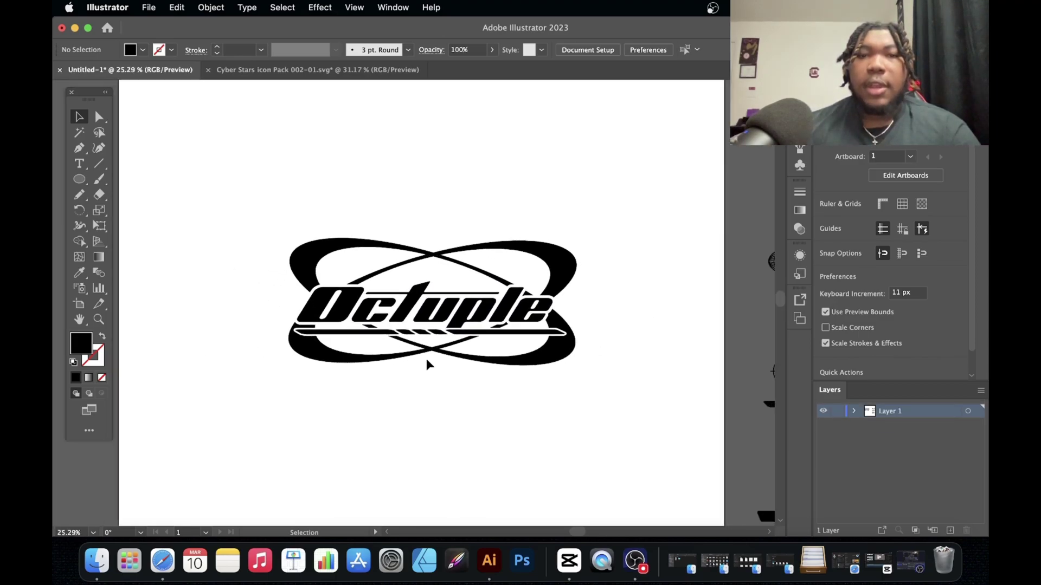
pyautogui.hscroll(2, 426, 359)
pyautogui.scroll(3, 426, 359)
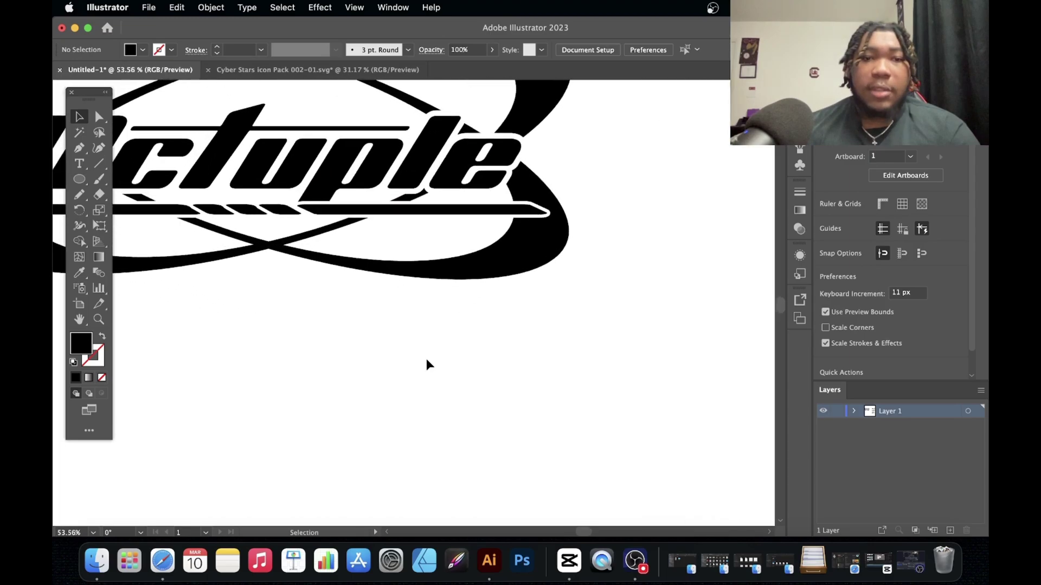
pyautogui.scroll(-3, 426, 359)
pyautogui.hscroll(-2, 380, 282)
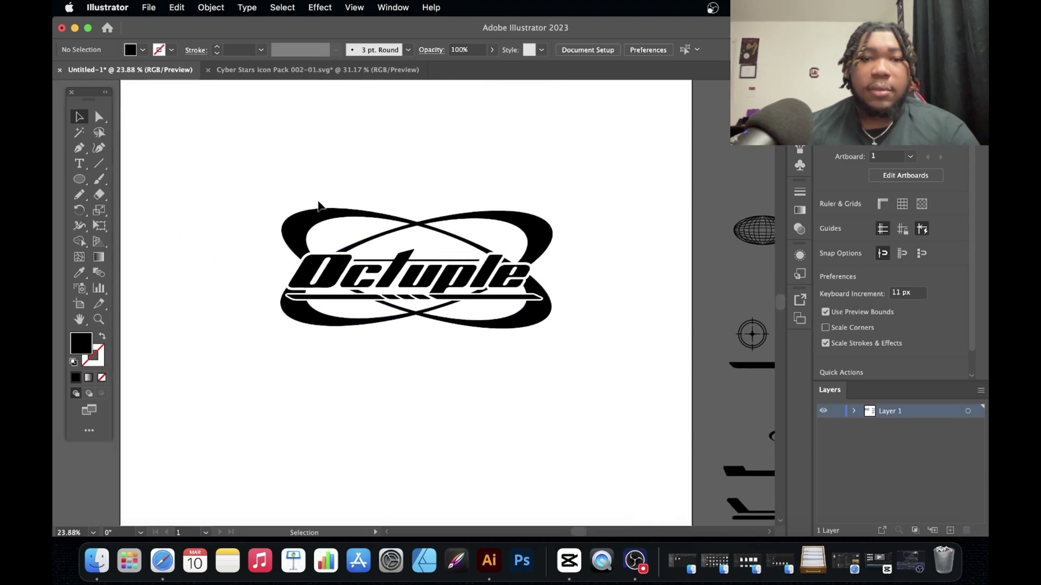
pyautogui.click(447, 223)
pyautogui.moveTo(418, 207); pyautogui.dragTo(418, 236)
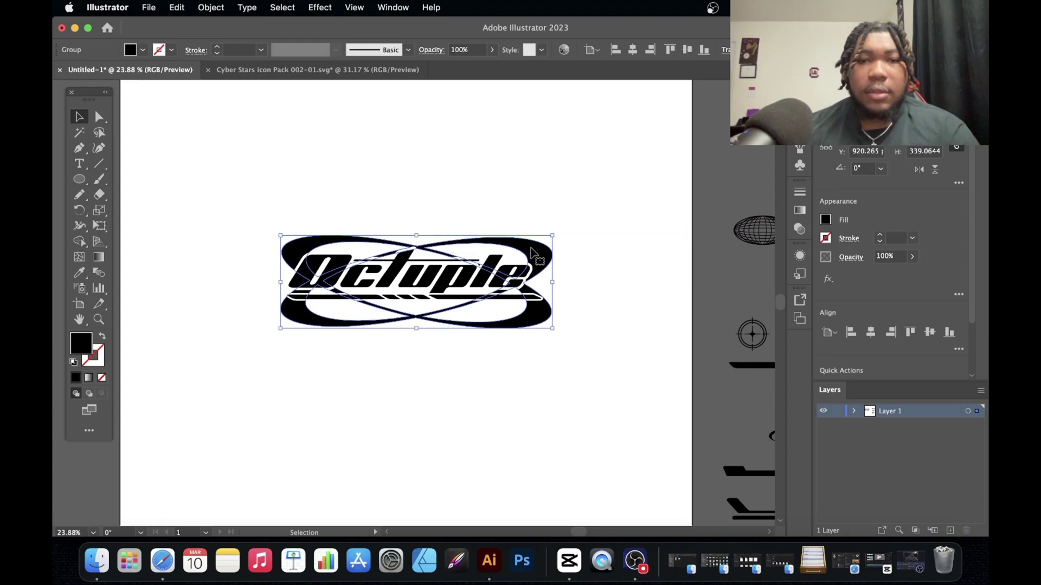
pyautogui.moveTo(530, 249); pyautogui.dragTo(529, 250)
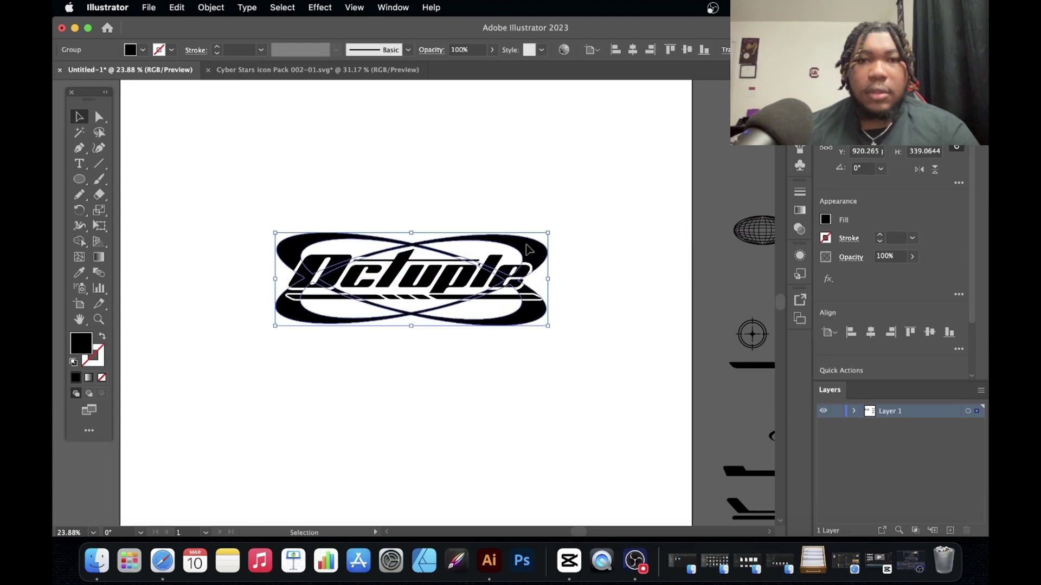
pyautogui.click(612, 272)
pyautogui.scroll(5, 360, 226)
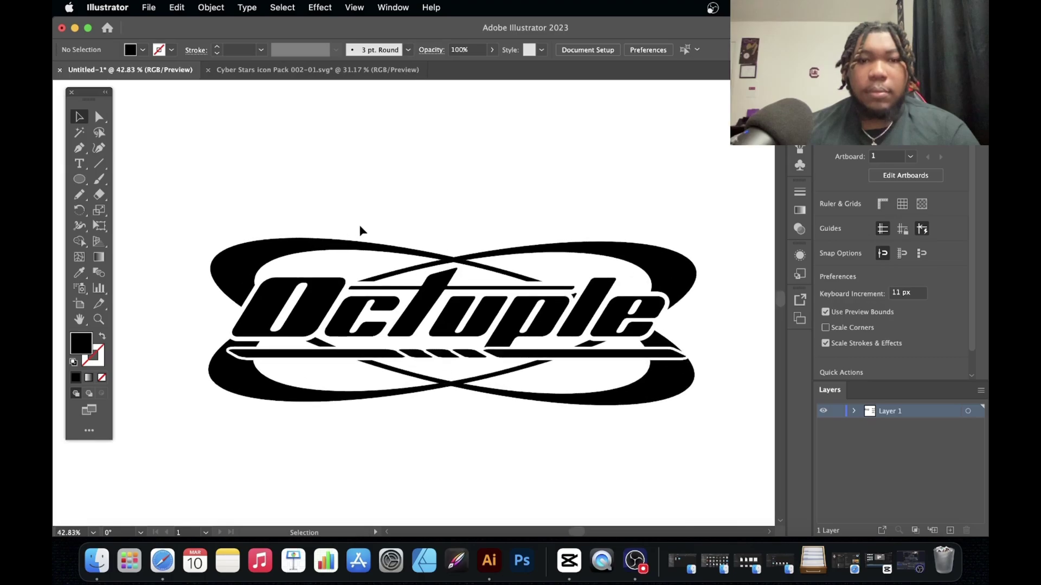
pyautogui.moveTo(681, 433); pyautogui.dragTo(725, 457)
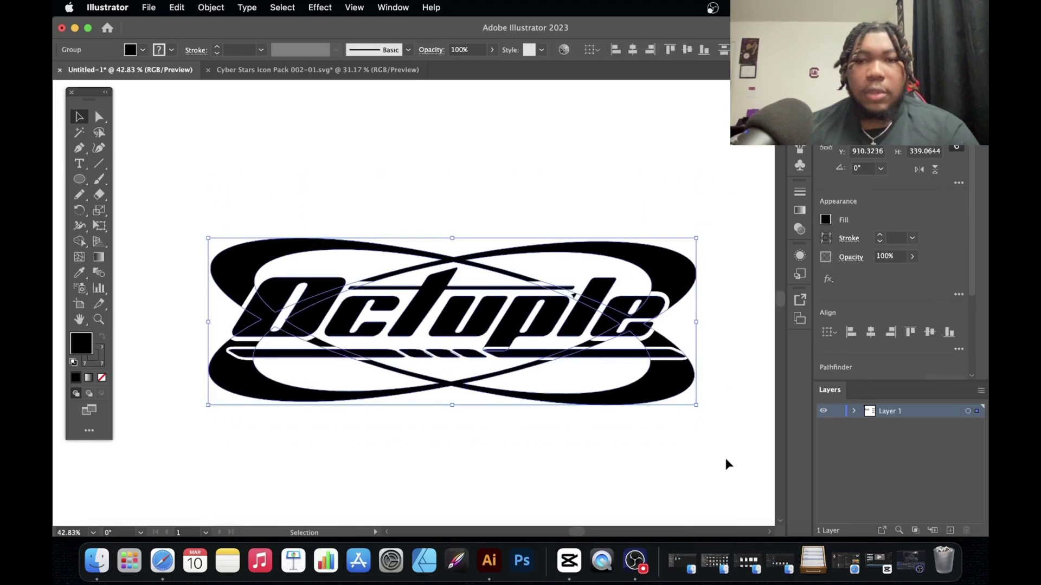
pyautogui.hscroll(5, 725, 458)
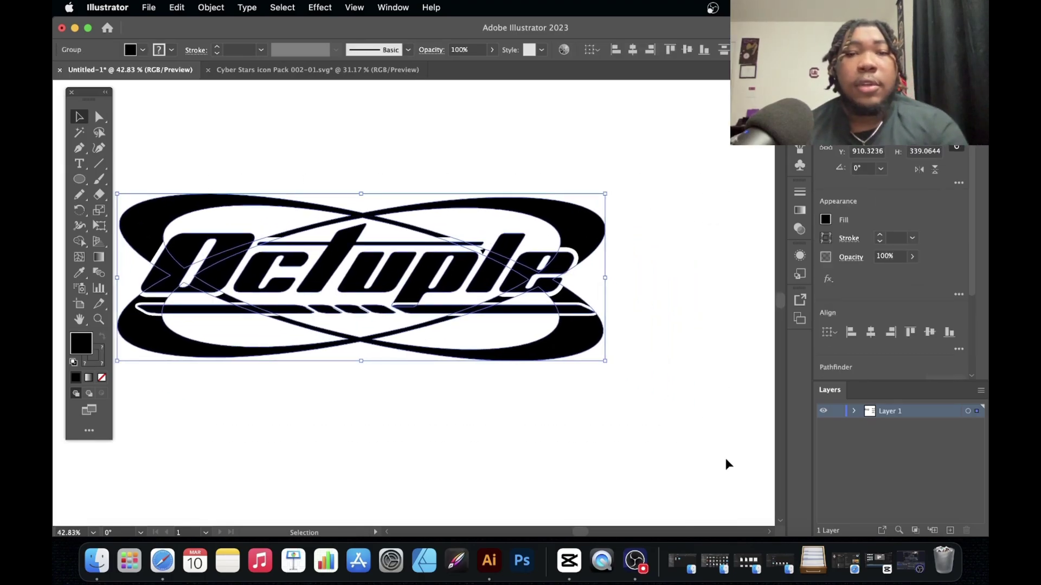
# - Apply Object > Path > Offset Path with 12 px offset and Round joins
pyautogui.click(211, 8)
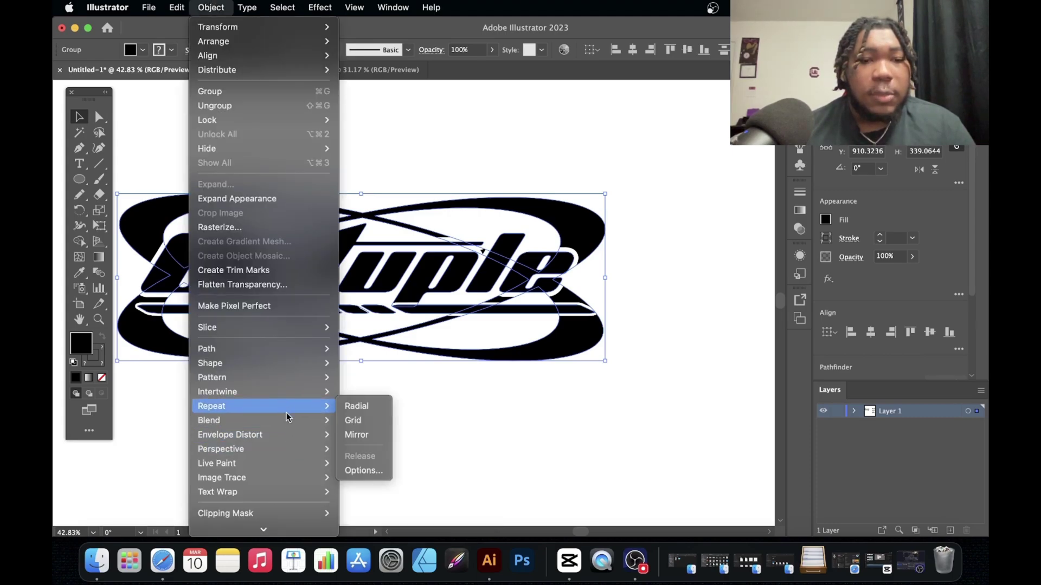
pyautogui.moveTo(293, 457)
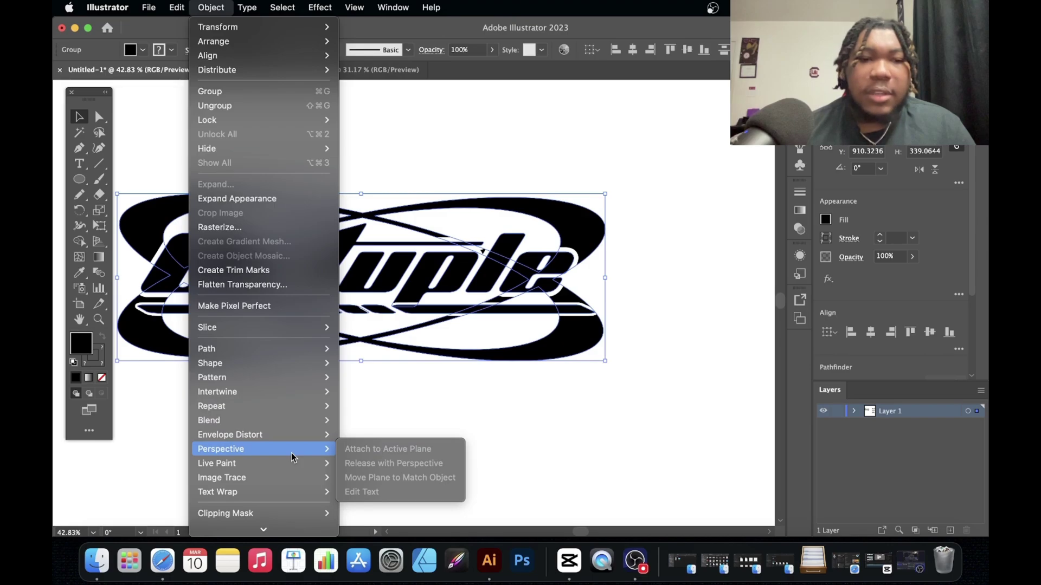
pyautogui.moveTo(303, 438)
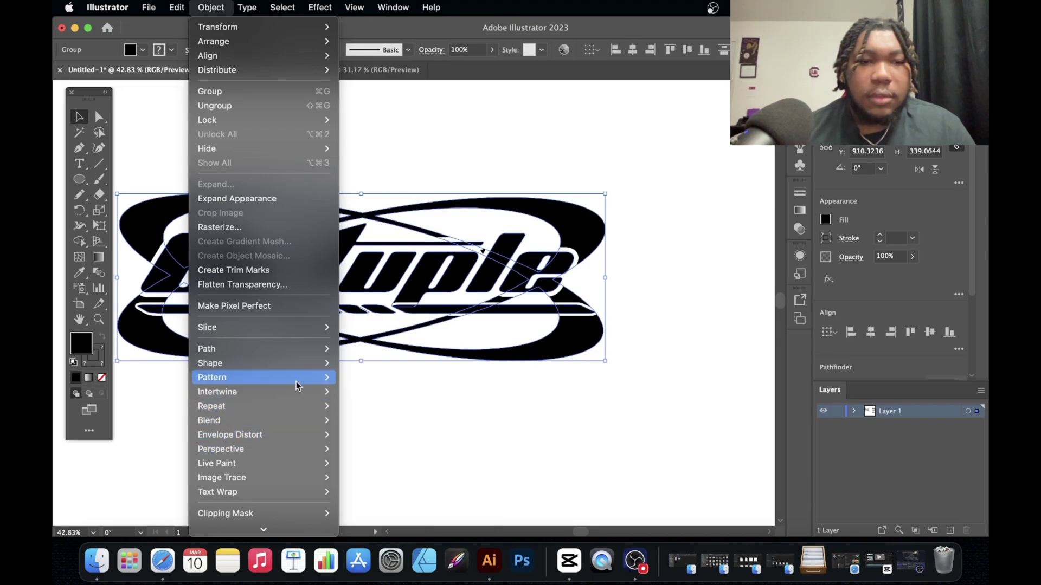
pyautogui.moveTo(299, 347)
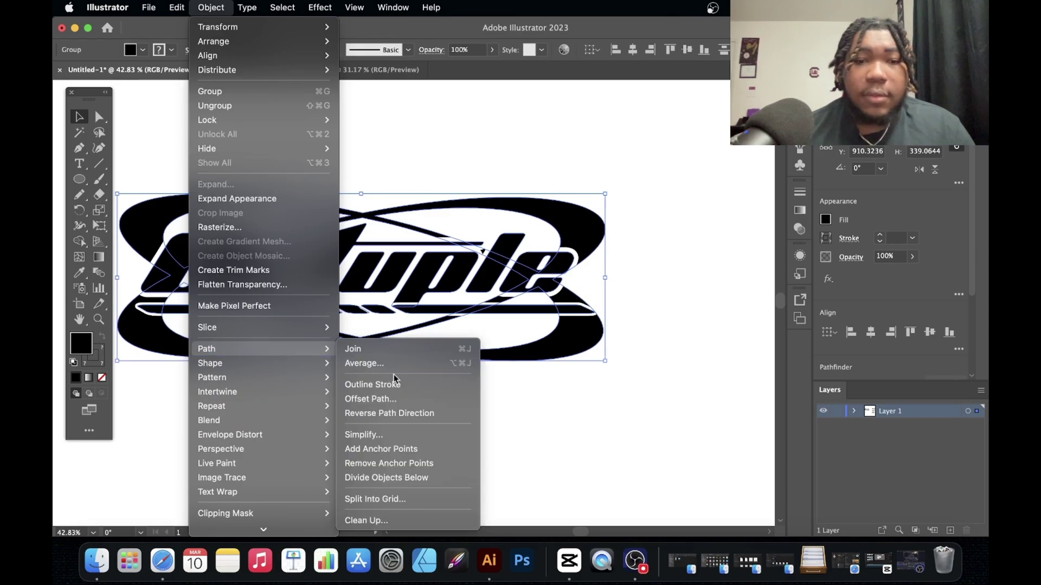
pyautogui.click(414, 395)
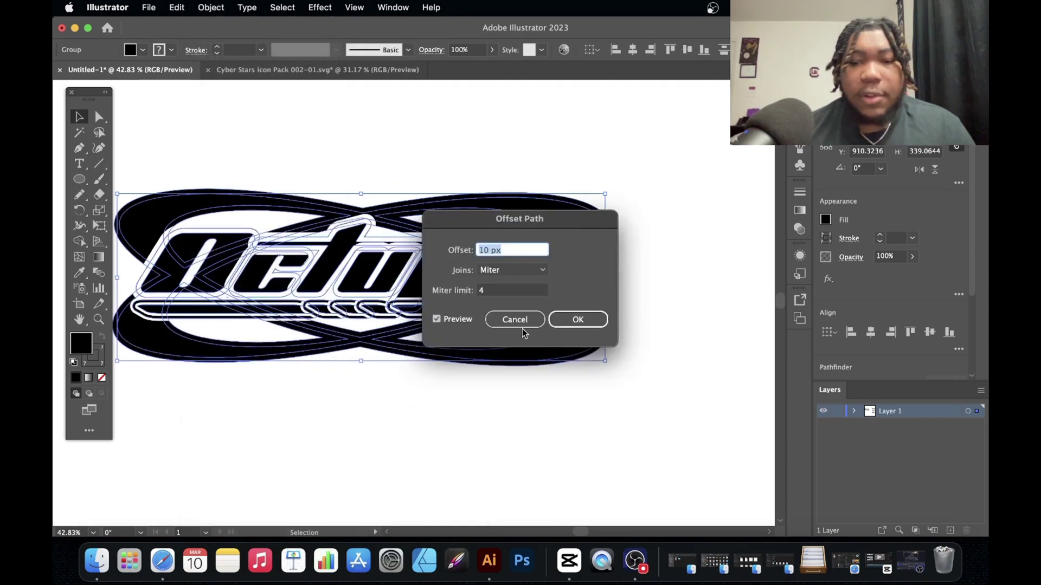
pyautogui.click(536, 276)
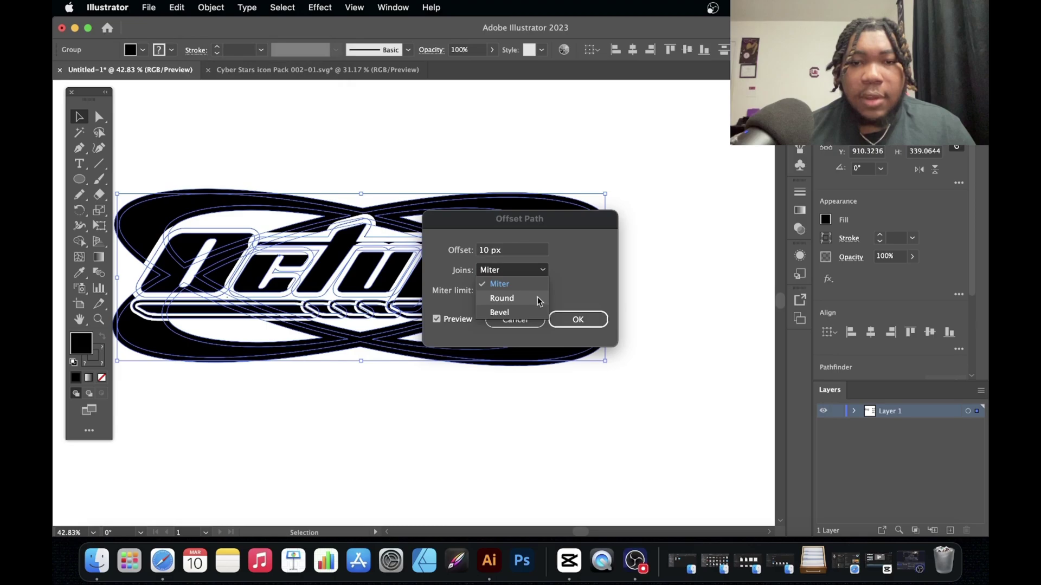
pyautogui.click(521, 297)
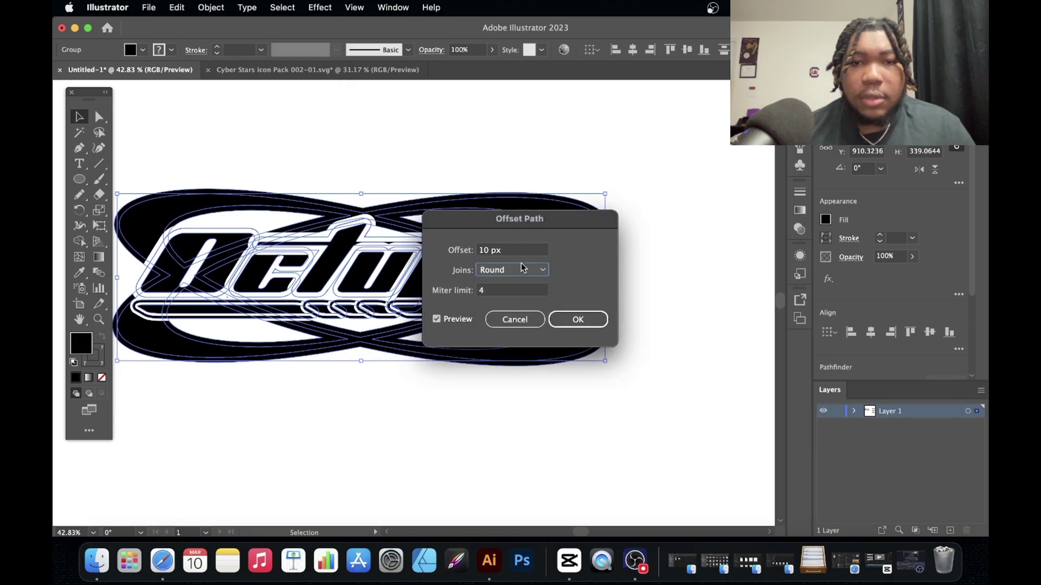
pyautogui.click(507, 253)
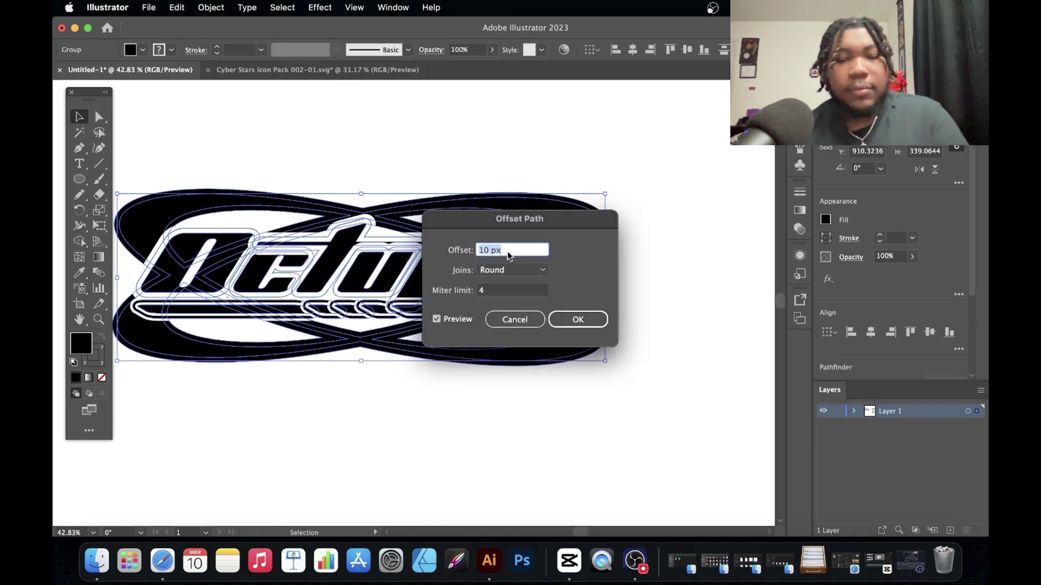
pyautogui.write('12')
pyautogui.click(580, 314)
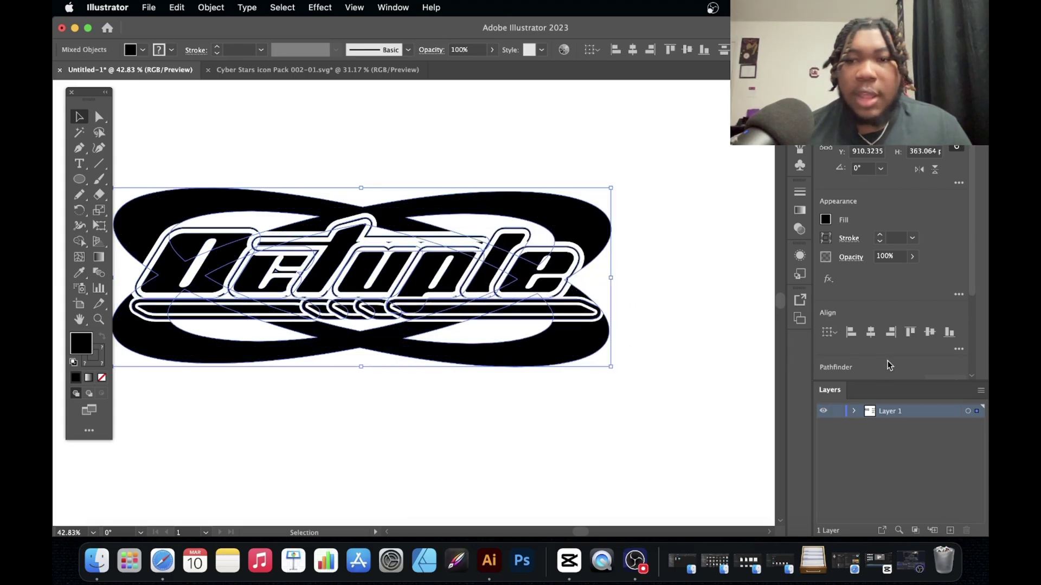
# - Unite the offset shapes in Pathfinder, swap fill and stroke, and set fill to None
pyautogui.scroll(-5, 858, 313)
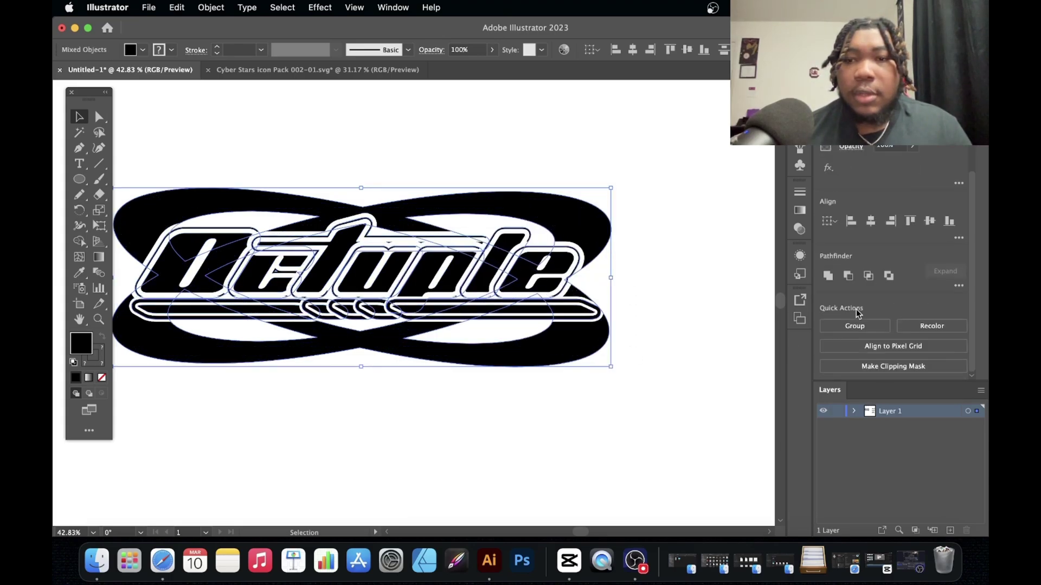
pyautogui.click(828, 276)
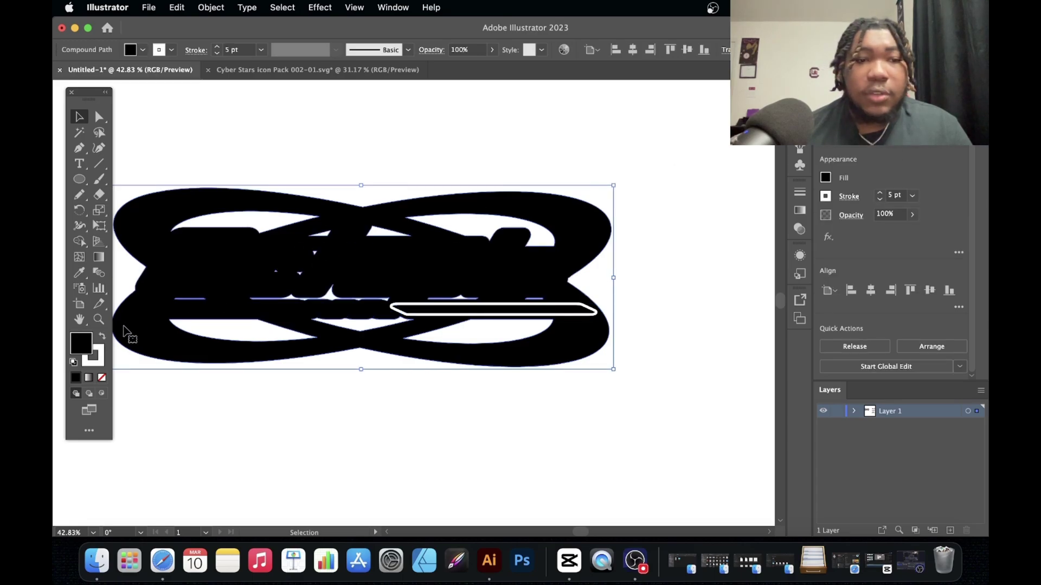
pyautogui.click(102, 338)
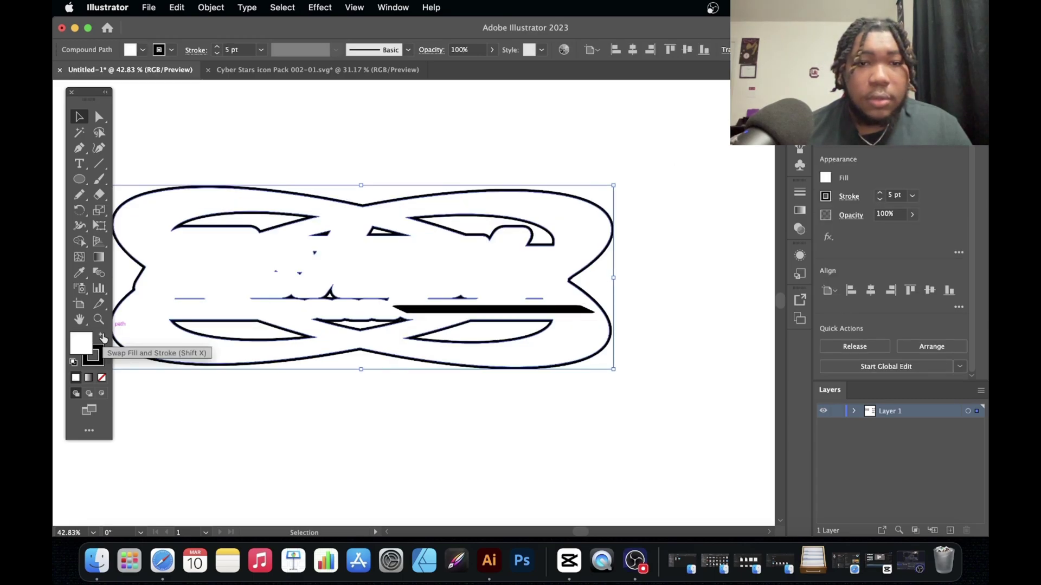
pyautogui.click(826, 178)
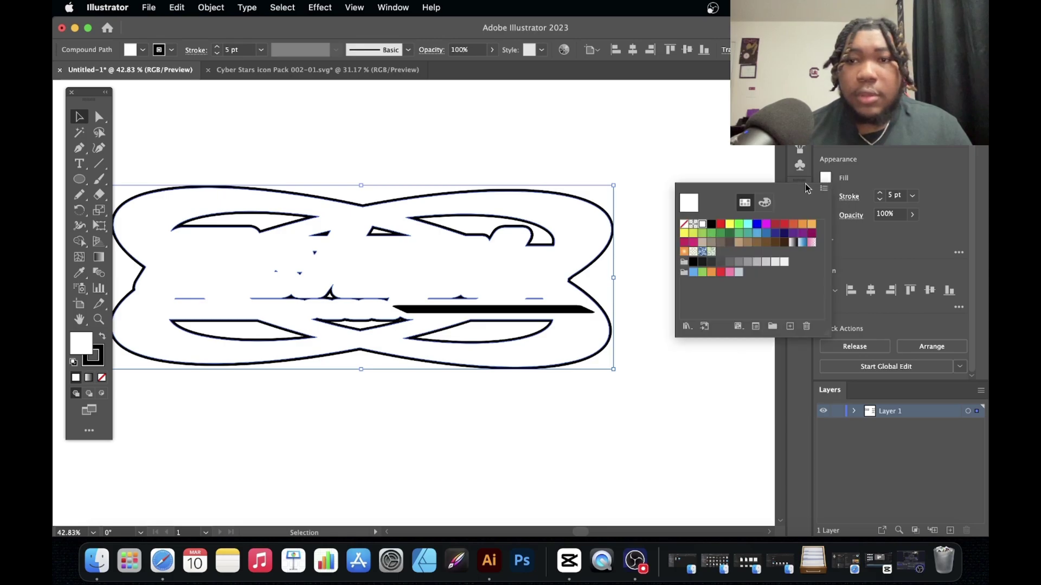
pyautogui.click(684, 224)
pyautogui.click(645, 162)
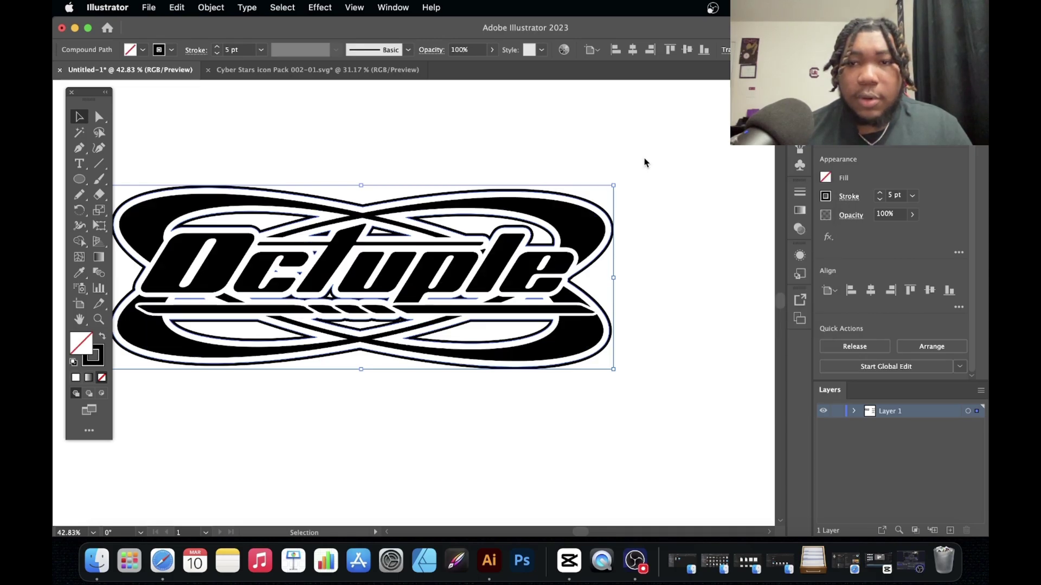
pyautogui.click(644, 161)
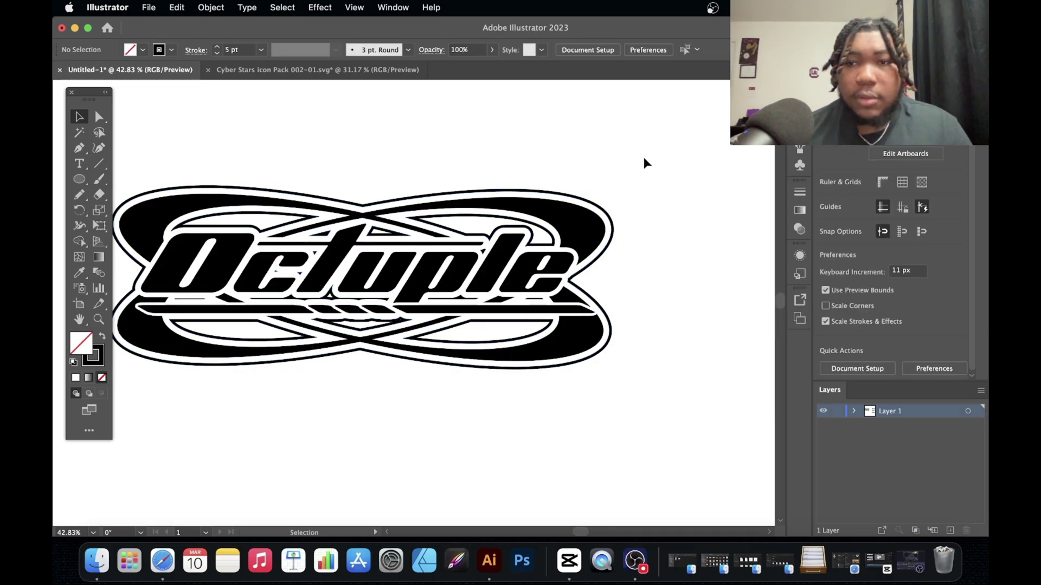
pyautogui.click(512, 215)
pyautogui.scroll(3, 497, 216)
# - Delete the small stray triangle path using the Direct Selection tool
pyautogui.click(98, 117)
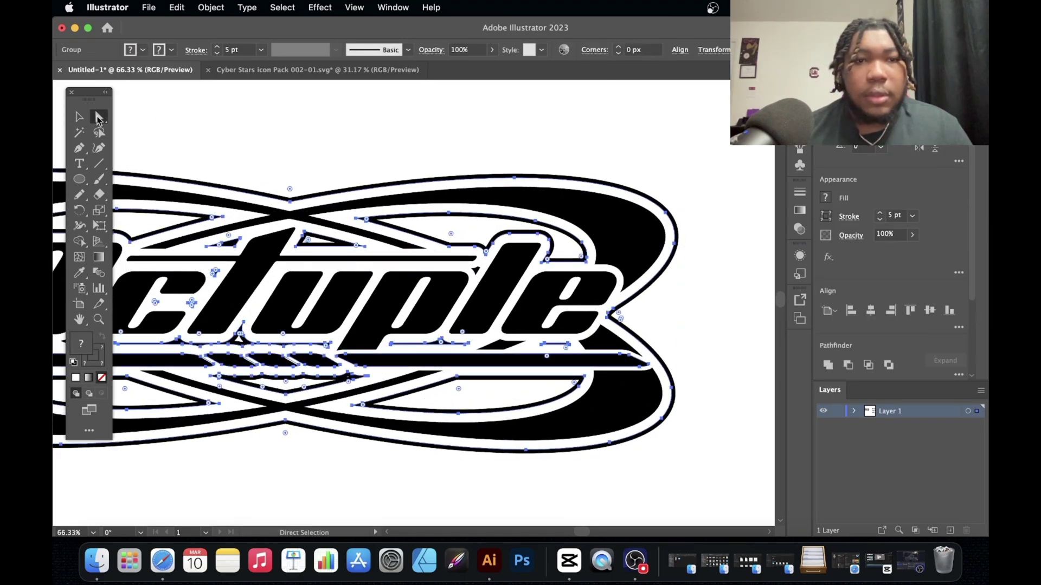
pyautogui.click(357, 219)
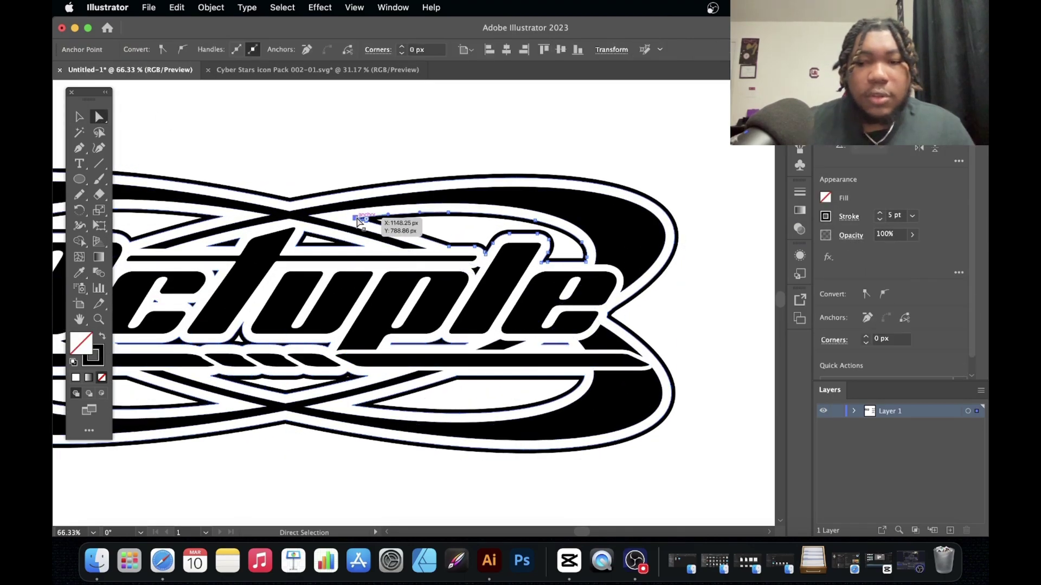
pyautogui.click(358, 220)
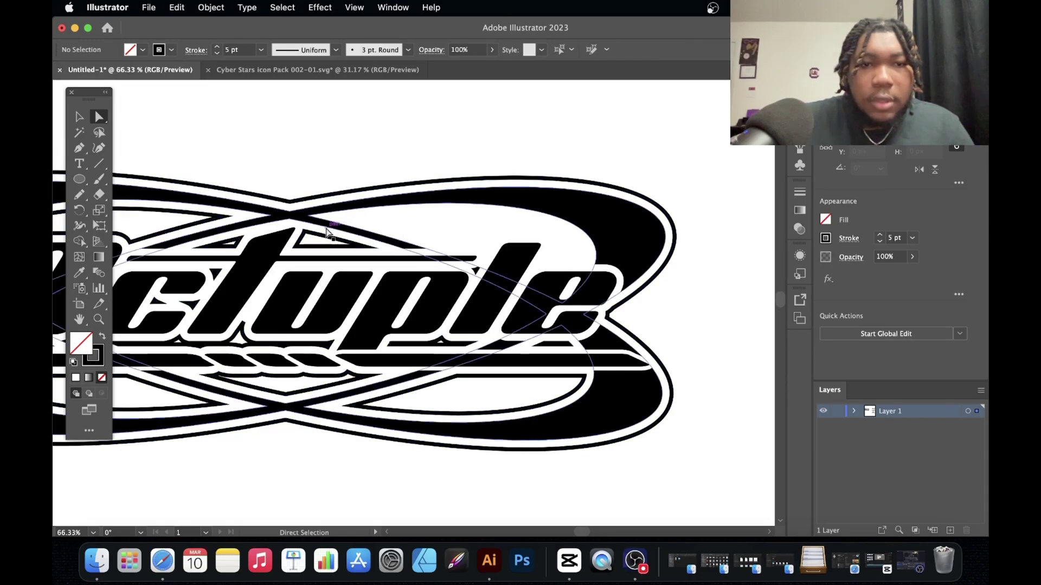
pyautogui.click(307, 233)
pyautogui.press('Delete')
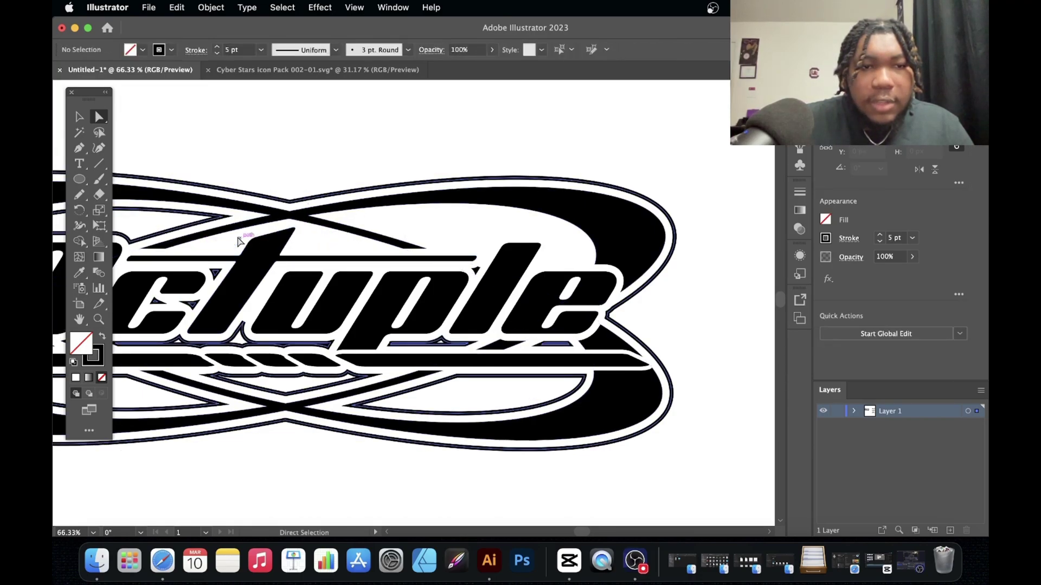
# - Check the lettering, outer outline and letter l paths to locate the unwanted pieces
pyautogui.scroll(-2, 239, 241)
pyautogui.click(244, 260)
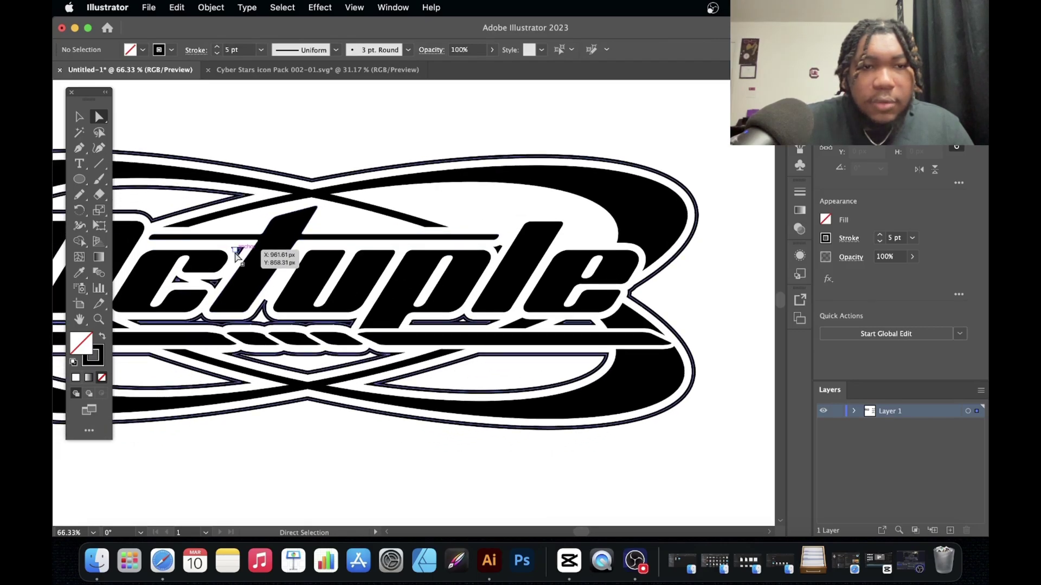
pyautogui.click(227, 274)
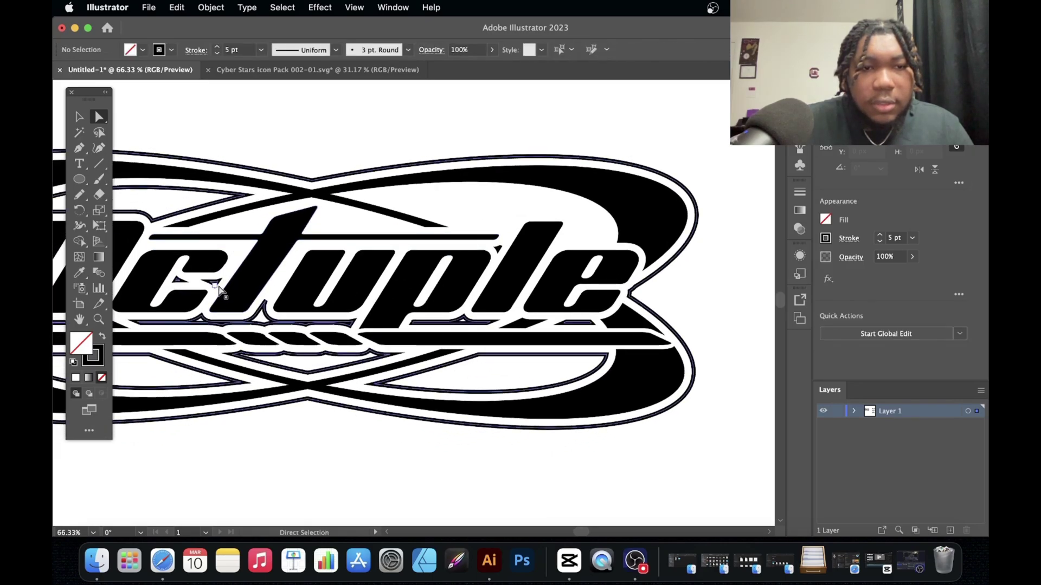
pyautogui.click(215, 281)
pyautogui.click(495, 243)
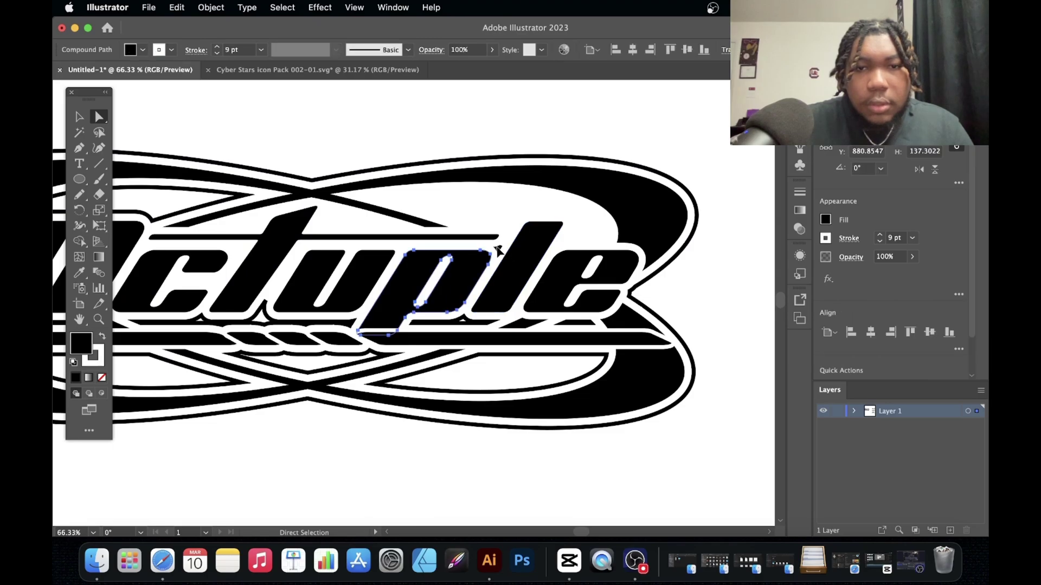
pyautogui.scroll(5, 497, 247)
pyautogui.scroll(-4, 502, 259)
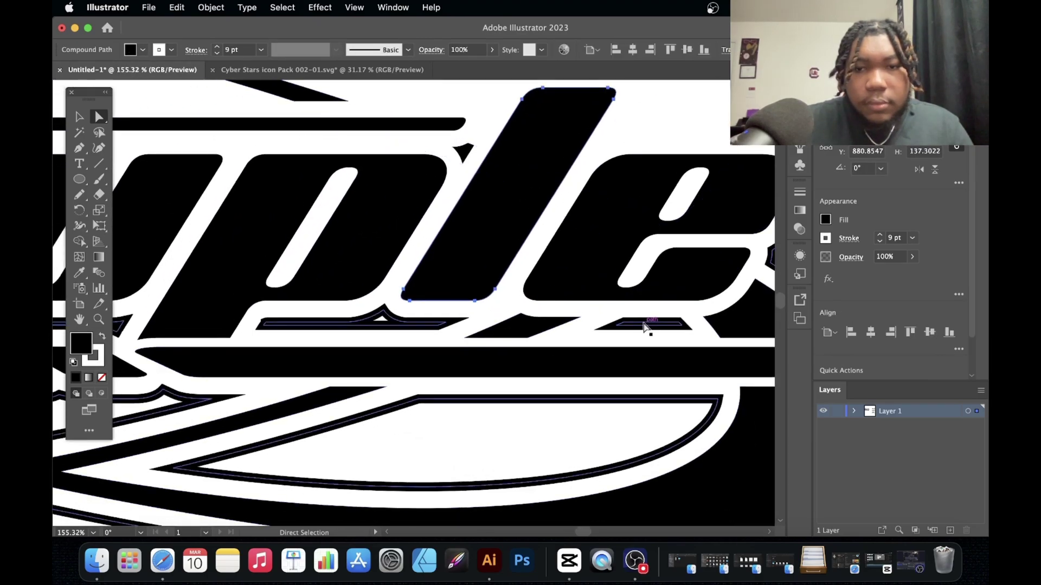
pyautogui.click(457, 325)
pyautogui.scroll(-1, 586, 356)
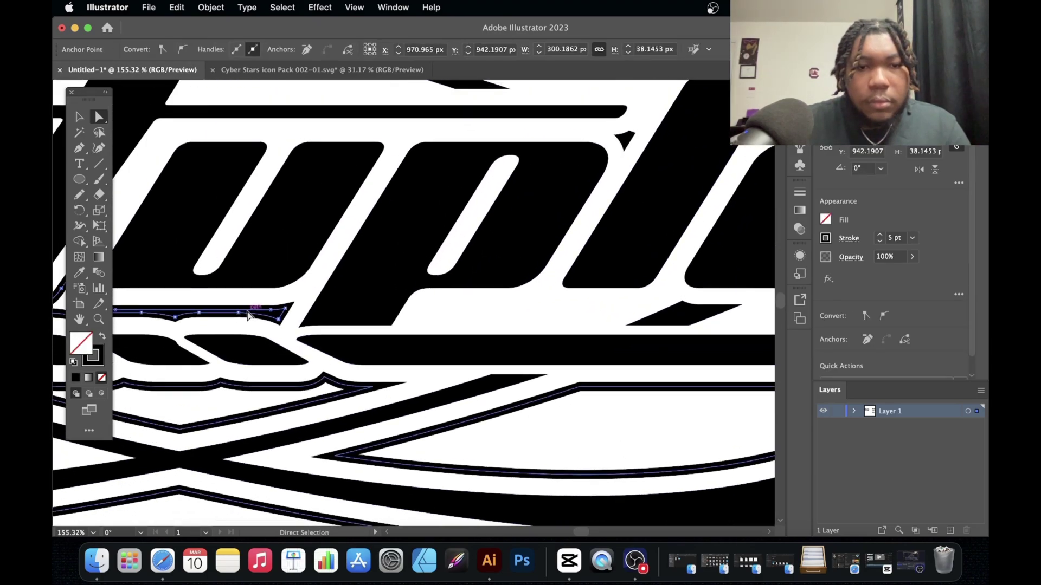
pyautogui.scroll(1, 248, 309)
pyautogui.scroll(-3, 301, 374)
pyautogui.scroll(2, 302, 377)
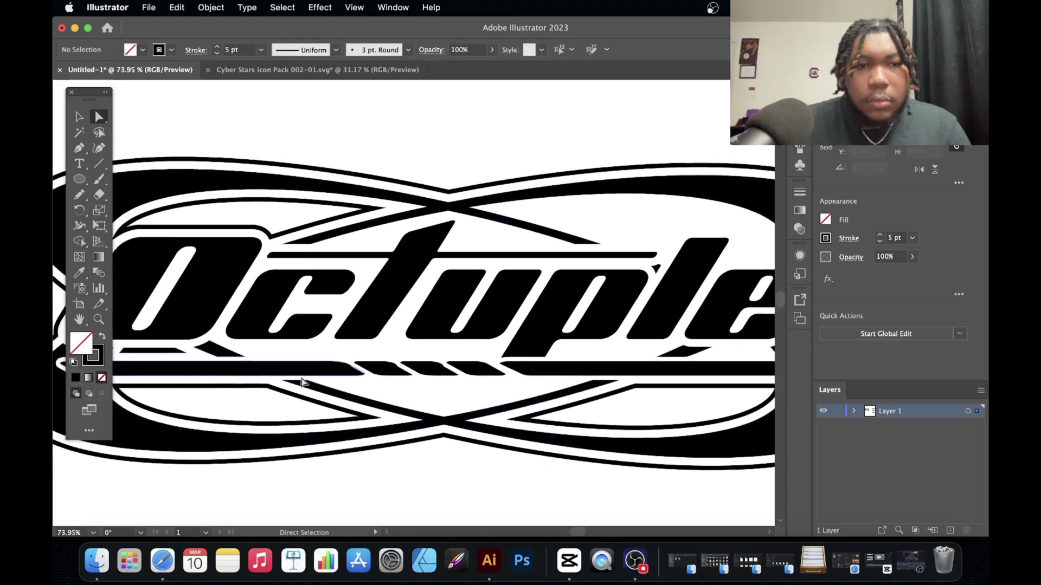
# - Delete the upper inner swoosh and the lower-left swoosh piece
pyautogui.click(390, 242)
pyautogui.press('Delete')
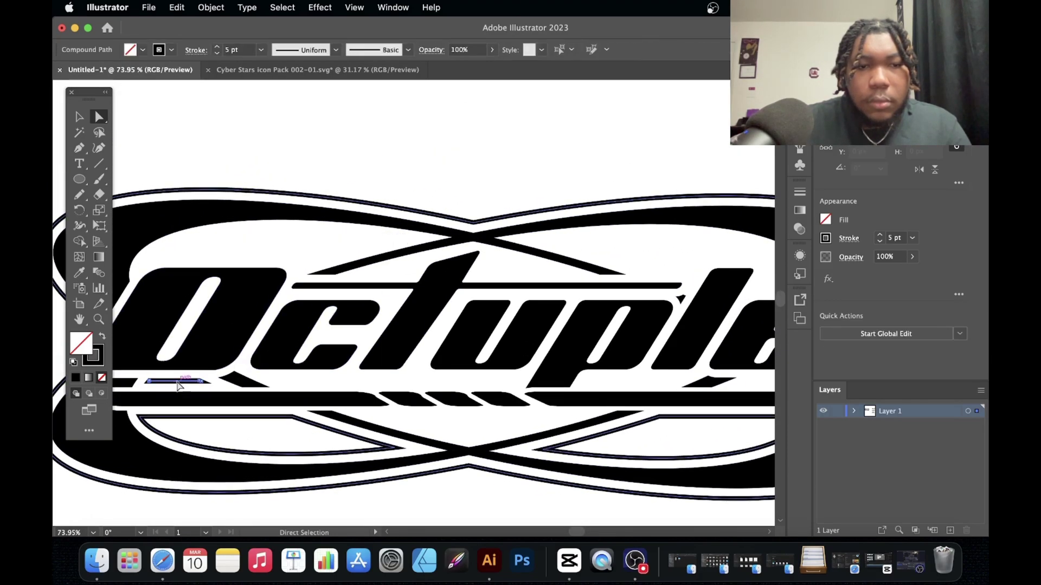
pyautogui.click(179, 383)
pyautogui.press('Delete')
pyautogui.click(388, 450)
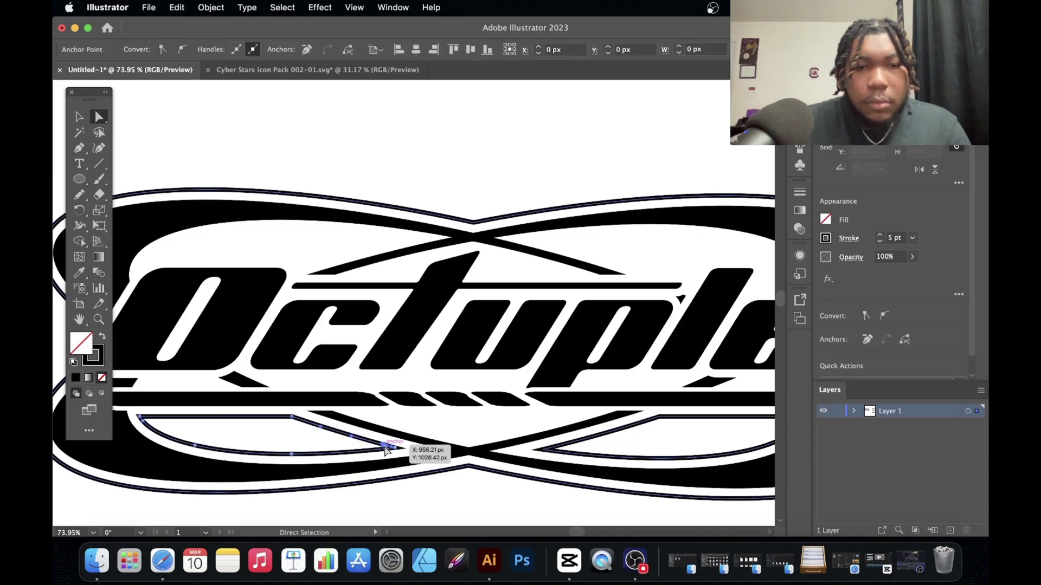
pyautogui.hscroll(5, 425, 464)
pyautogui.scroll(-3, 419, 466)
pyautogui.scroll(-2, 418, 466)
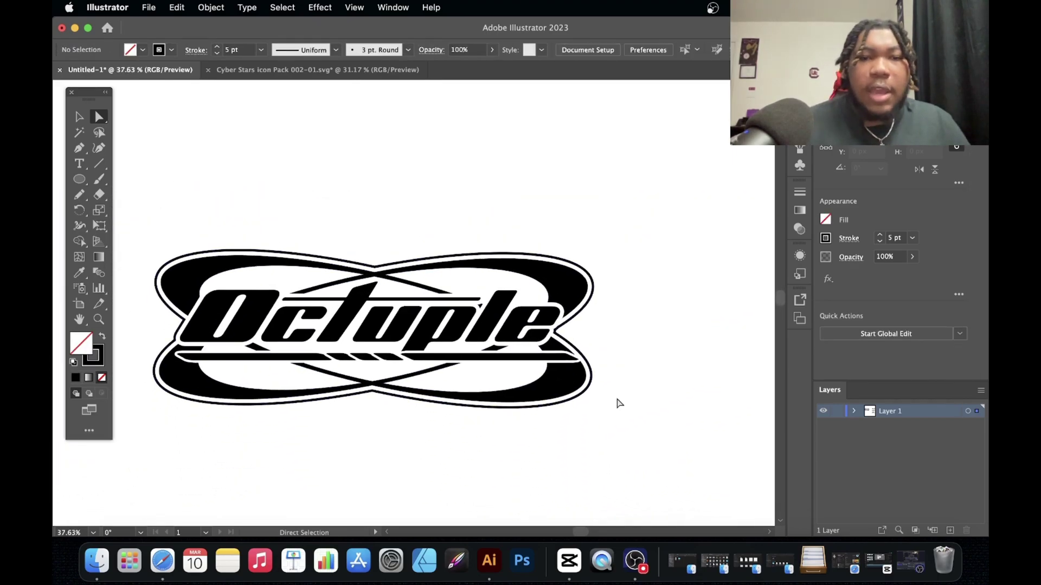
# - Give the logo's outer outline a 10 pt stroke aligned to the outside
pyautogui.scroll(2, 619, 403)
pyautogui.click(584, 372)
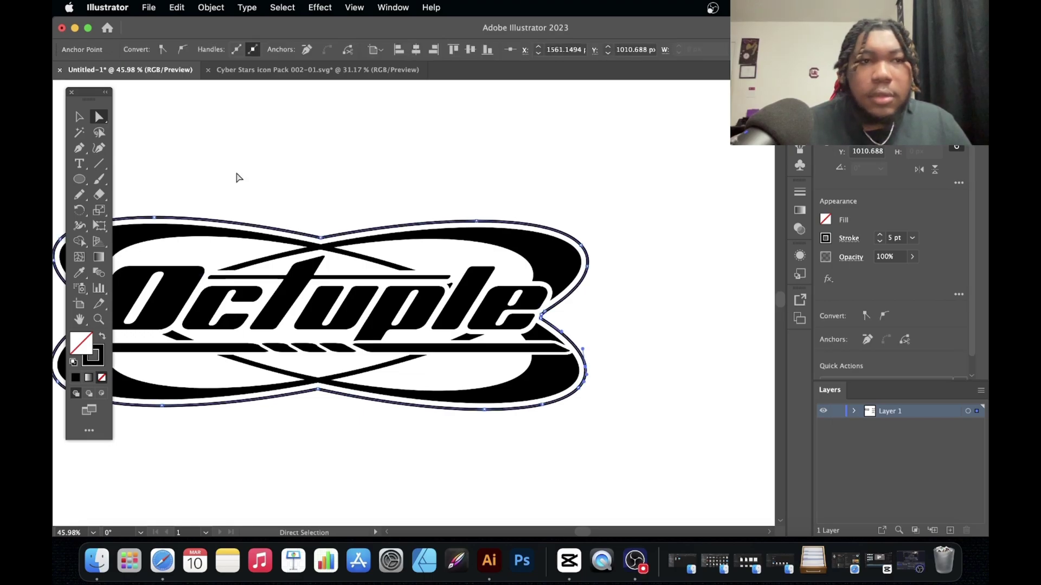
pyautogui.click(77, 117)
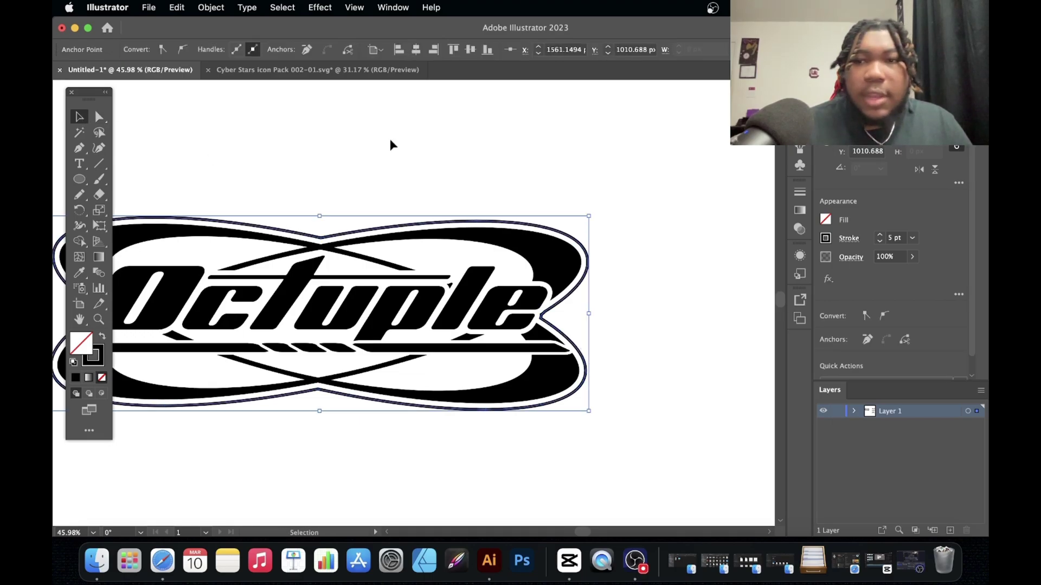
pyautogui.click(879, 236)
pyautogui.click(880, 236)
pyautogui.click(879, 236)
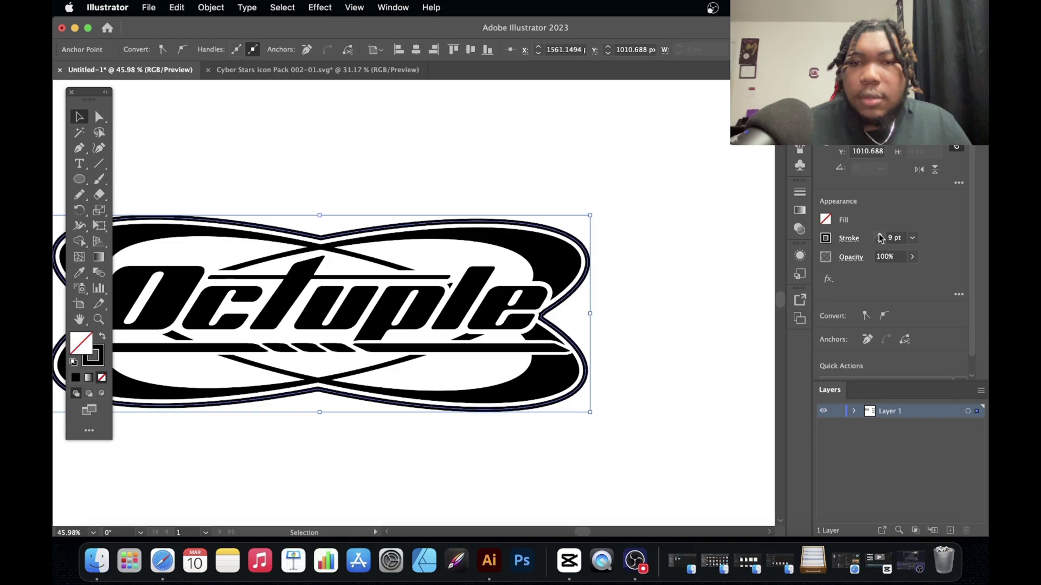
pyautogui.click(879, 236)
pyautogui.click(879, 236)
pyautogui.click(849, 239)
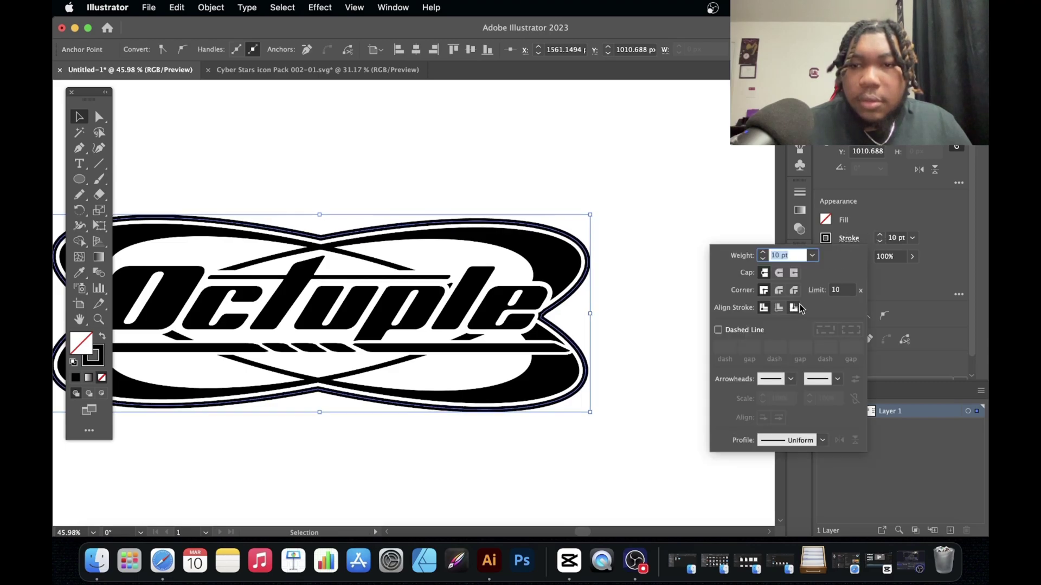
pyautogui.click(794, 308)
pyautogui.click(674, 390)
pyautogui.click(576, 463)
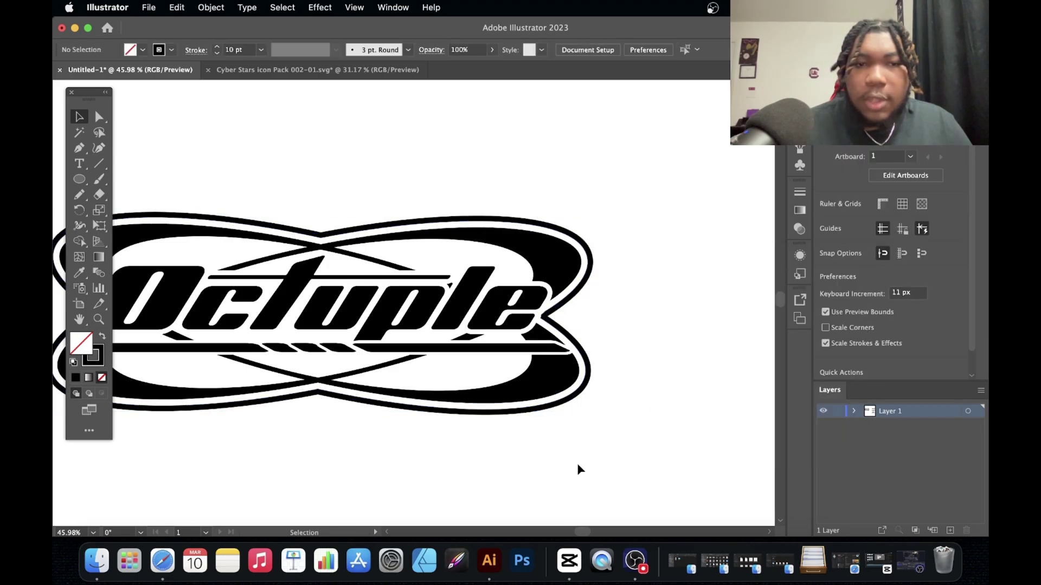
pyautogui.press('super+0')
pyautogui.scroll(-5, 578, 465)
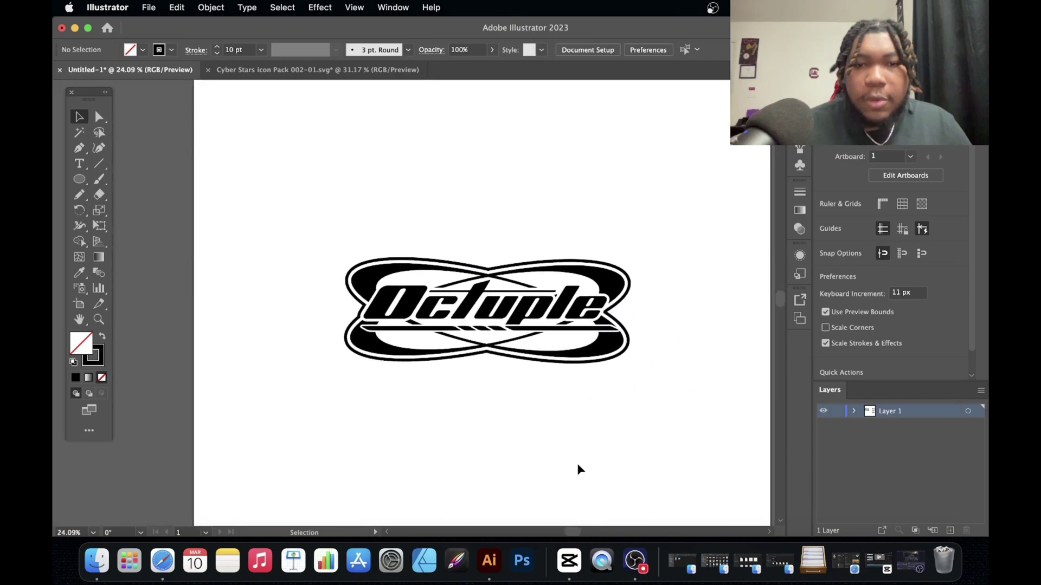
# - Scale the outlined badge to about 643 px tall and move it up the artboard
pyautogui.moveTo(223, 171); pyautogui.dragTo(634, 395)
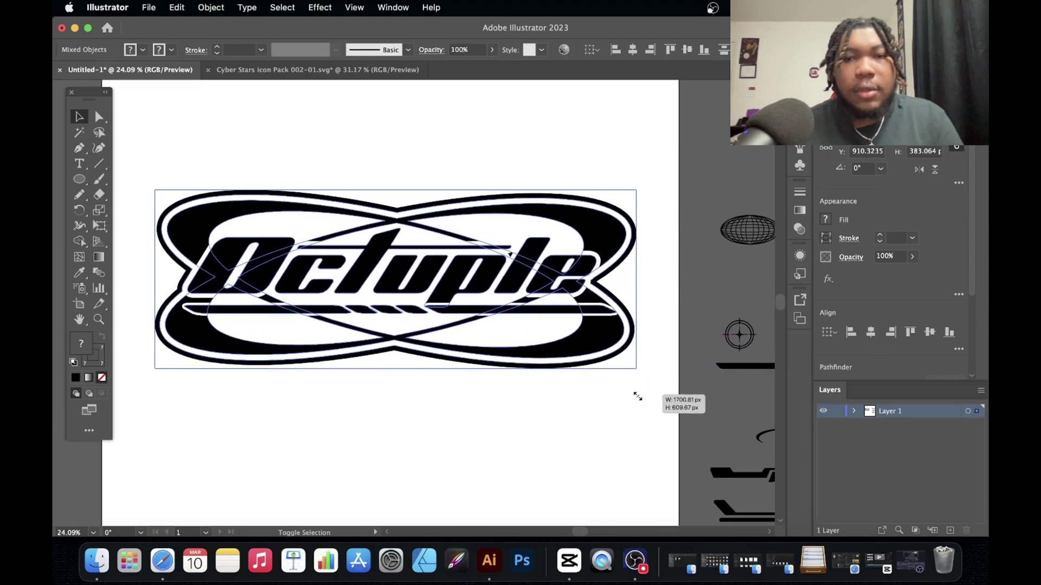
pyautogui.click(590, 409)
pyautogui.scroll(1, 590, 409)
pyautogui.scroll(2, 590, 414)
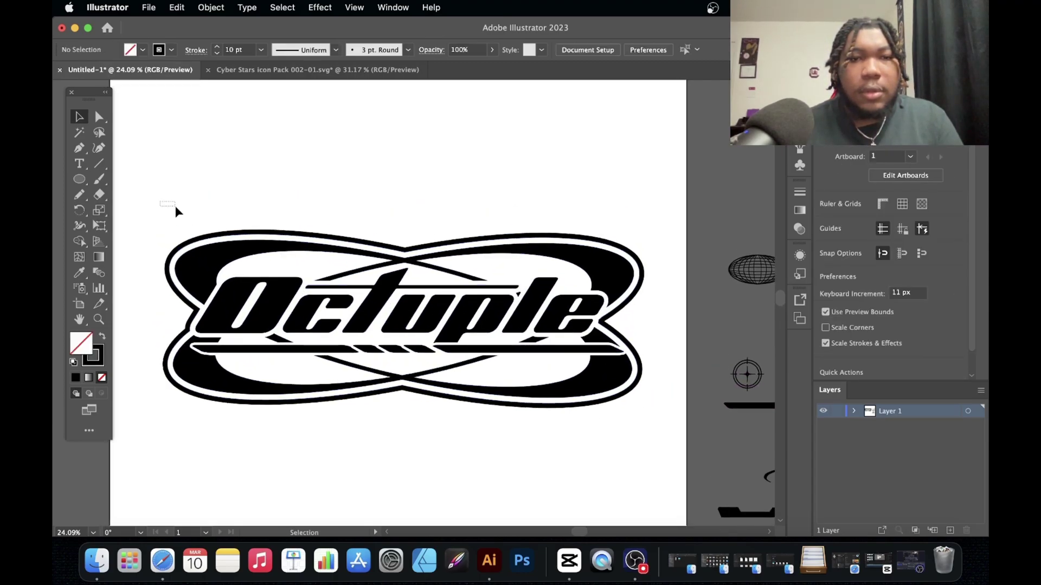
pyautogui.moveTo(175, 206); pyautogui.dragTo(633, 445)
pyautogui.moveTo(616, 399); pyautogui.dragTo(602, 301)
pyautogui.scroll(-2, 594, 392)
pyautogui.click(594, 392)
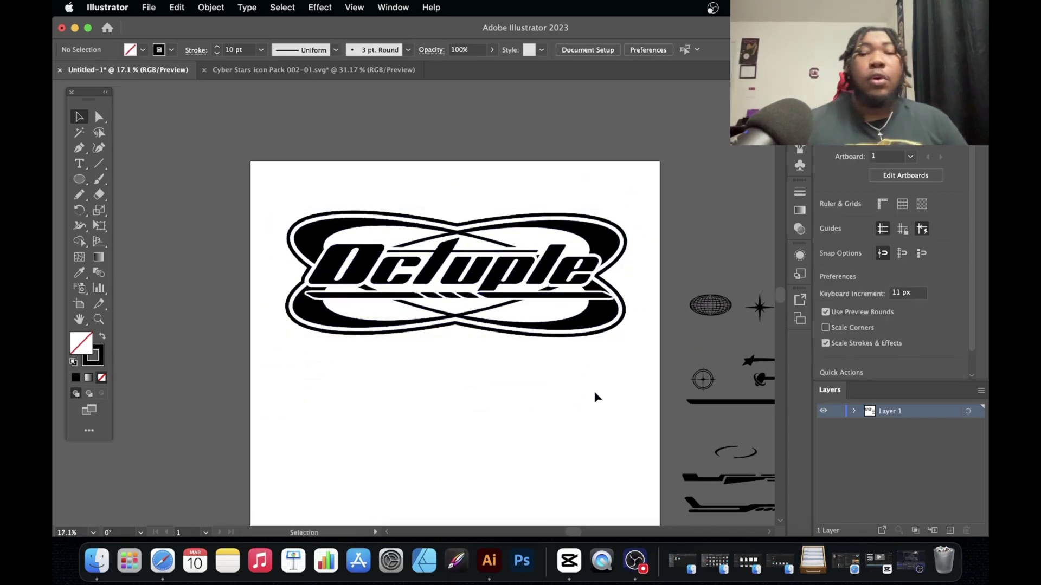